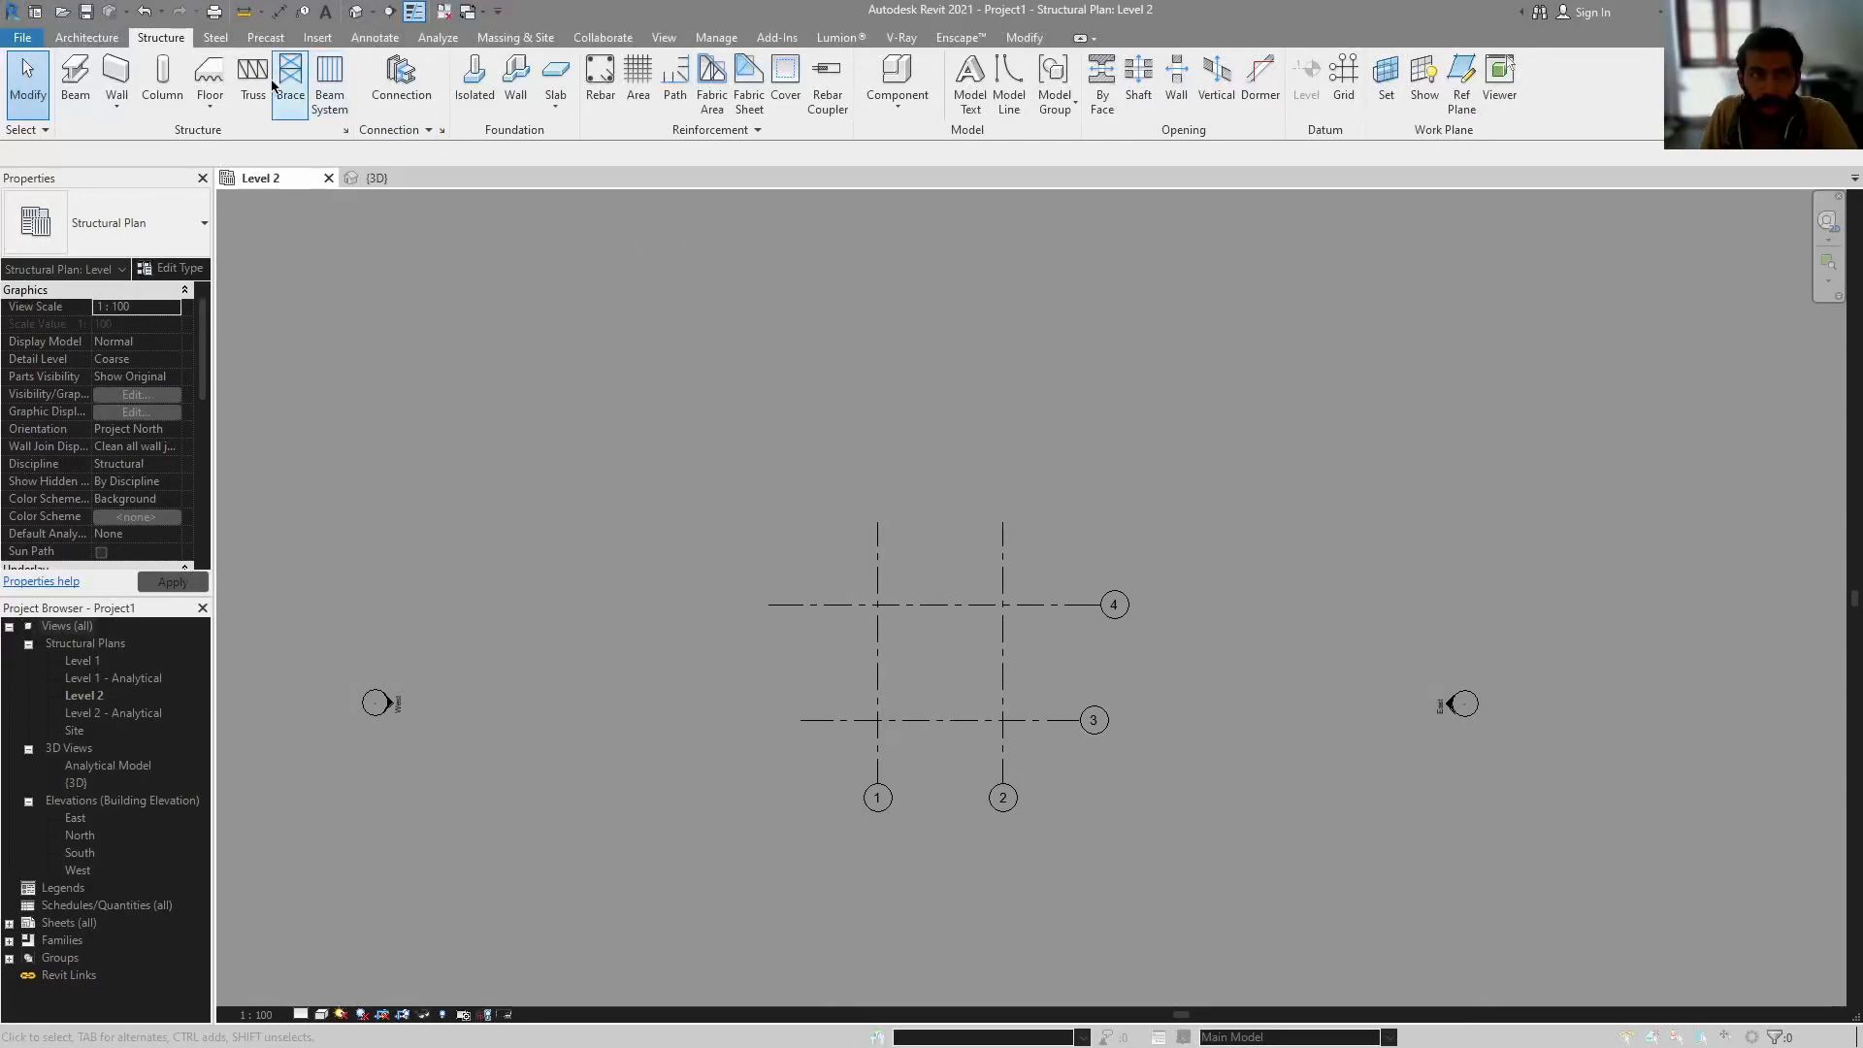
- Place vertical ISMB300 structural columns at all four intersections of grids 1 to 4, and open the Level 1 structural plan
click(162, 83)
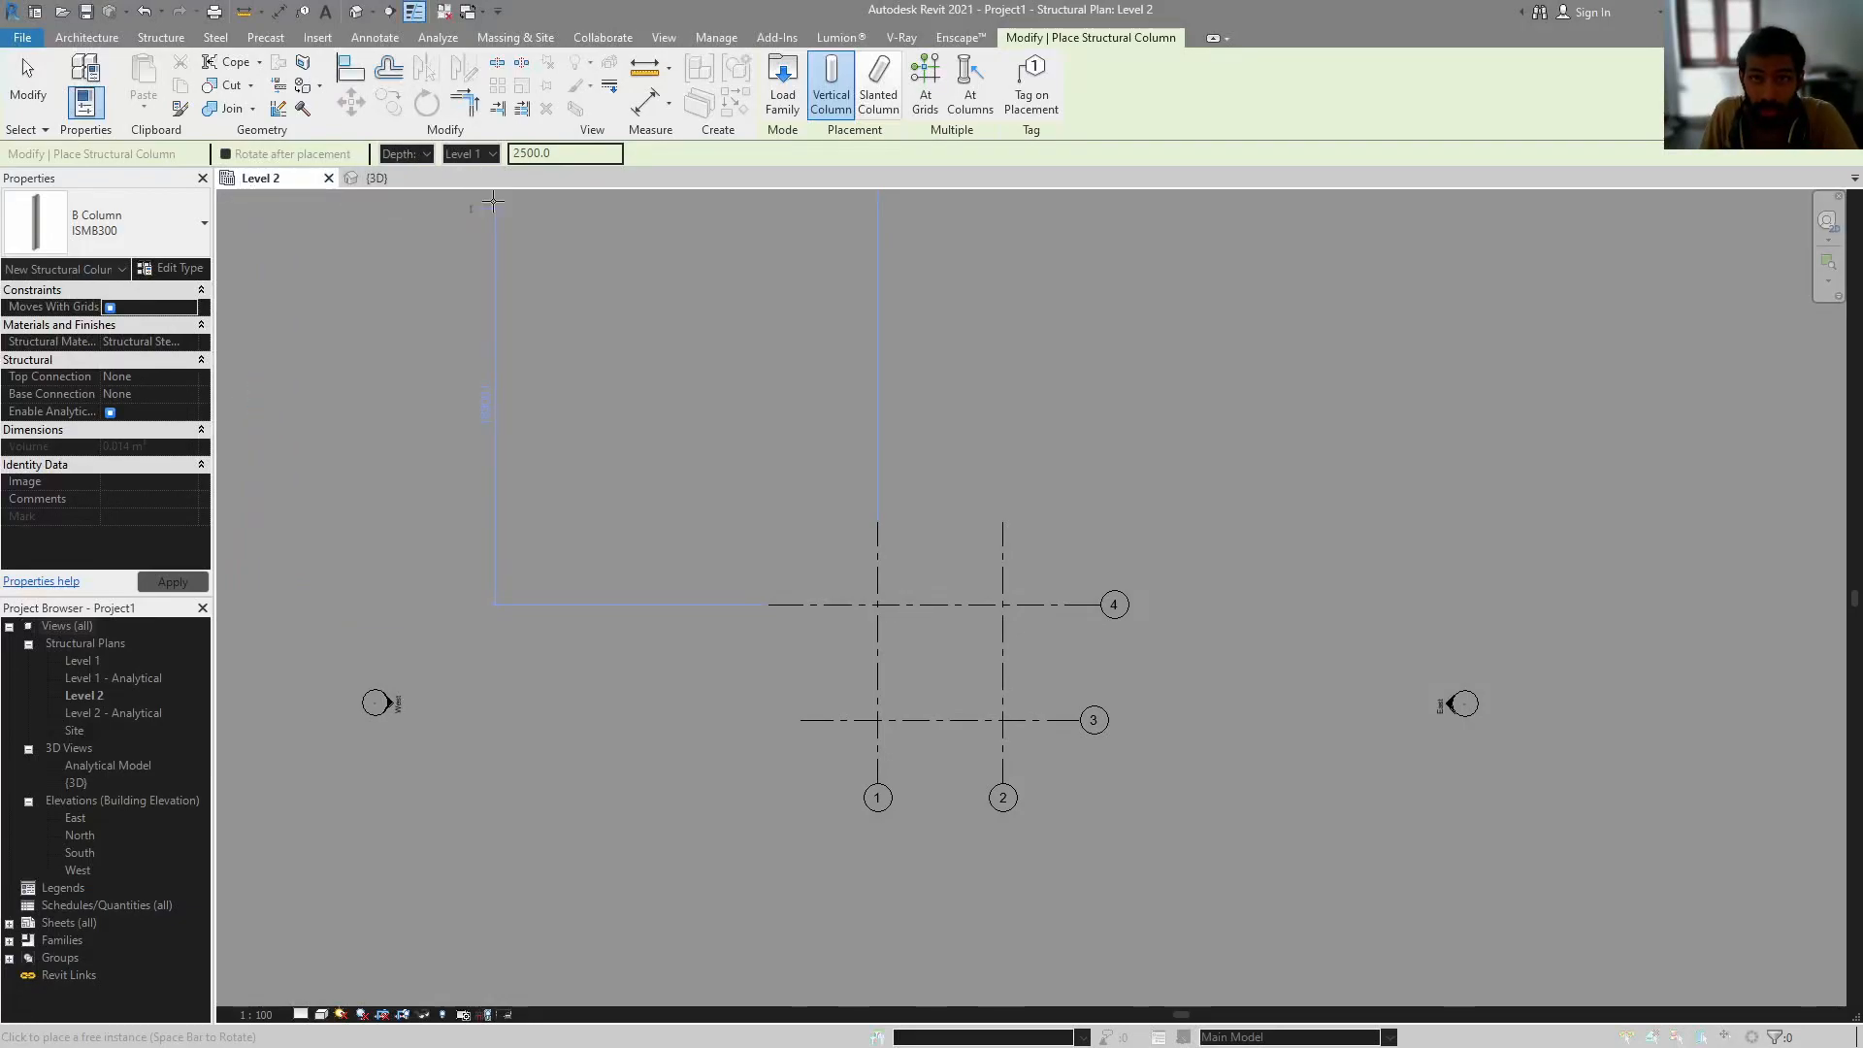
click(925, 87)
drag(1116, 563, 741, 823)
click(845, 82)
scroll(928, 594, up, 2)
middle_drag(892, 688, 981, 637)
key(Escape)
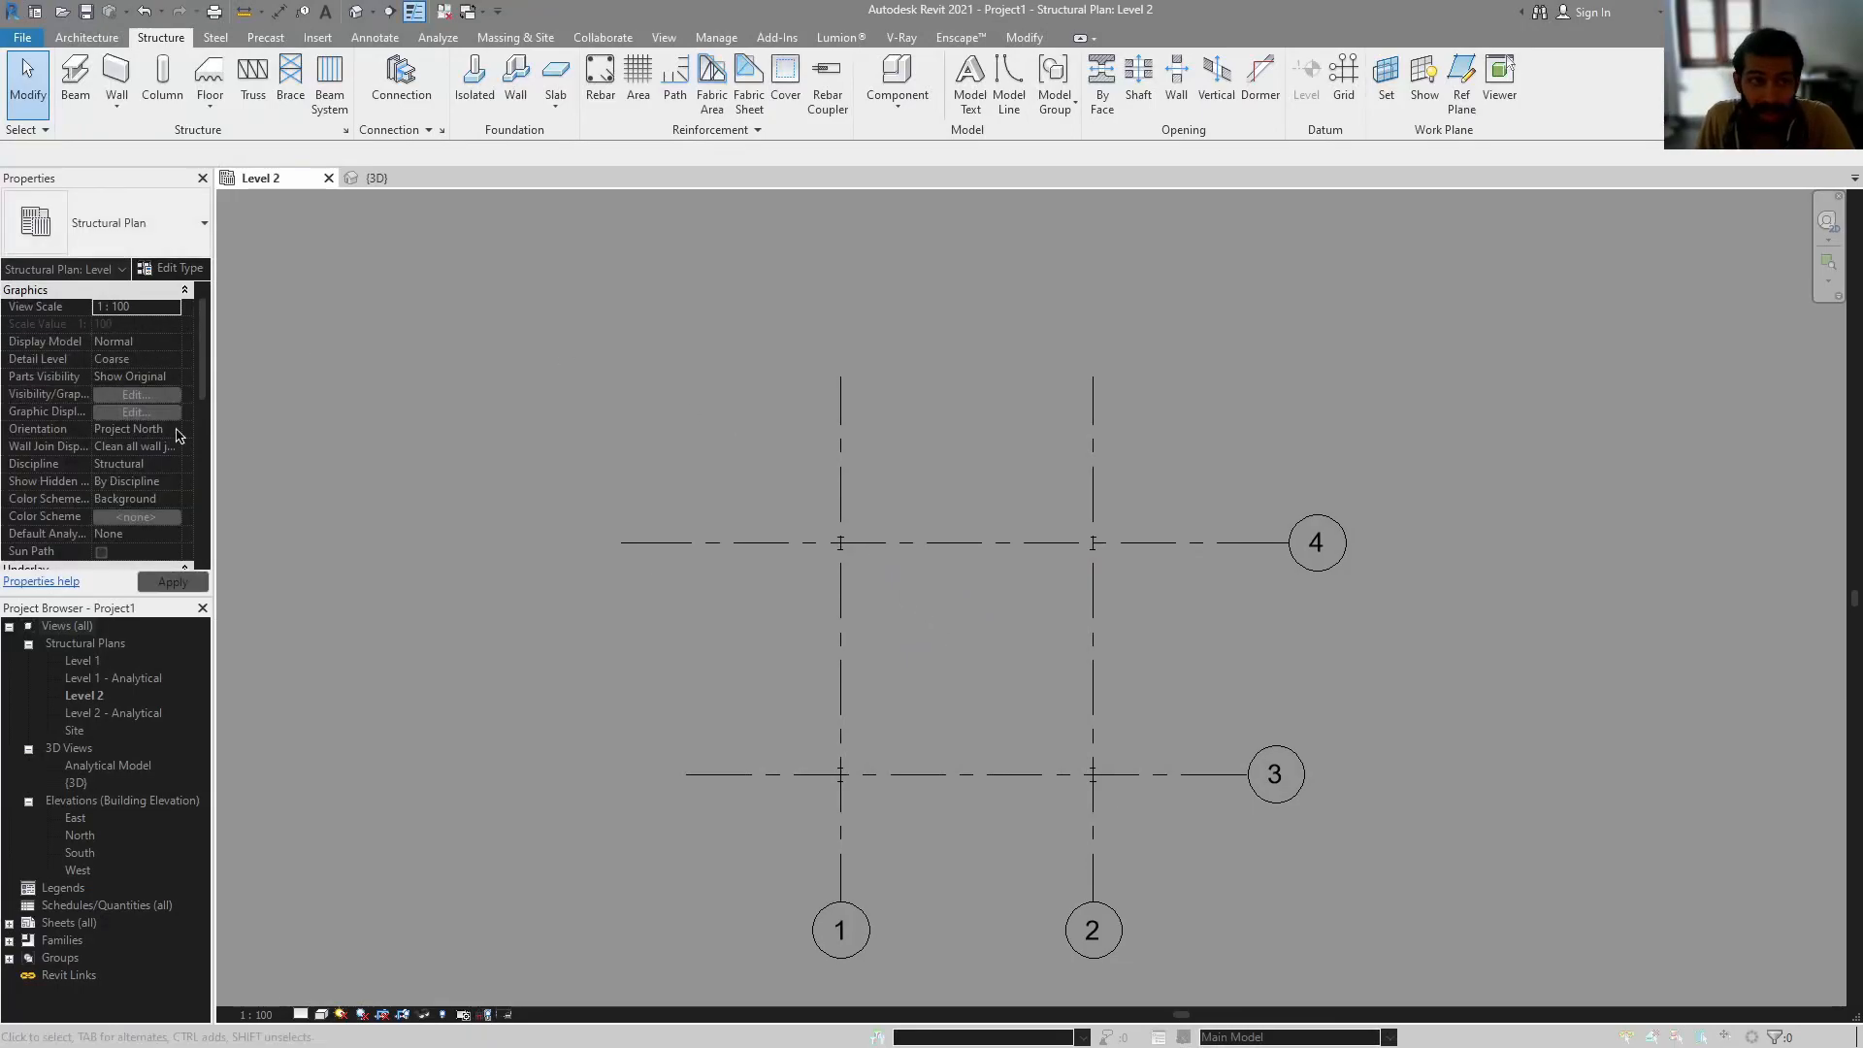
double_click(84, 661)
scroll(980, 655, up, 2)
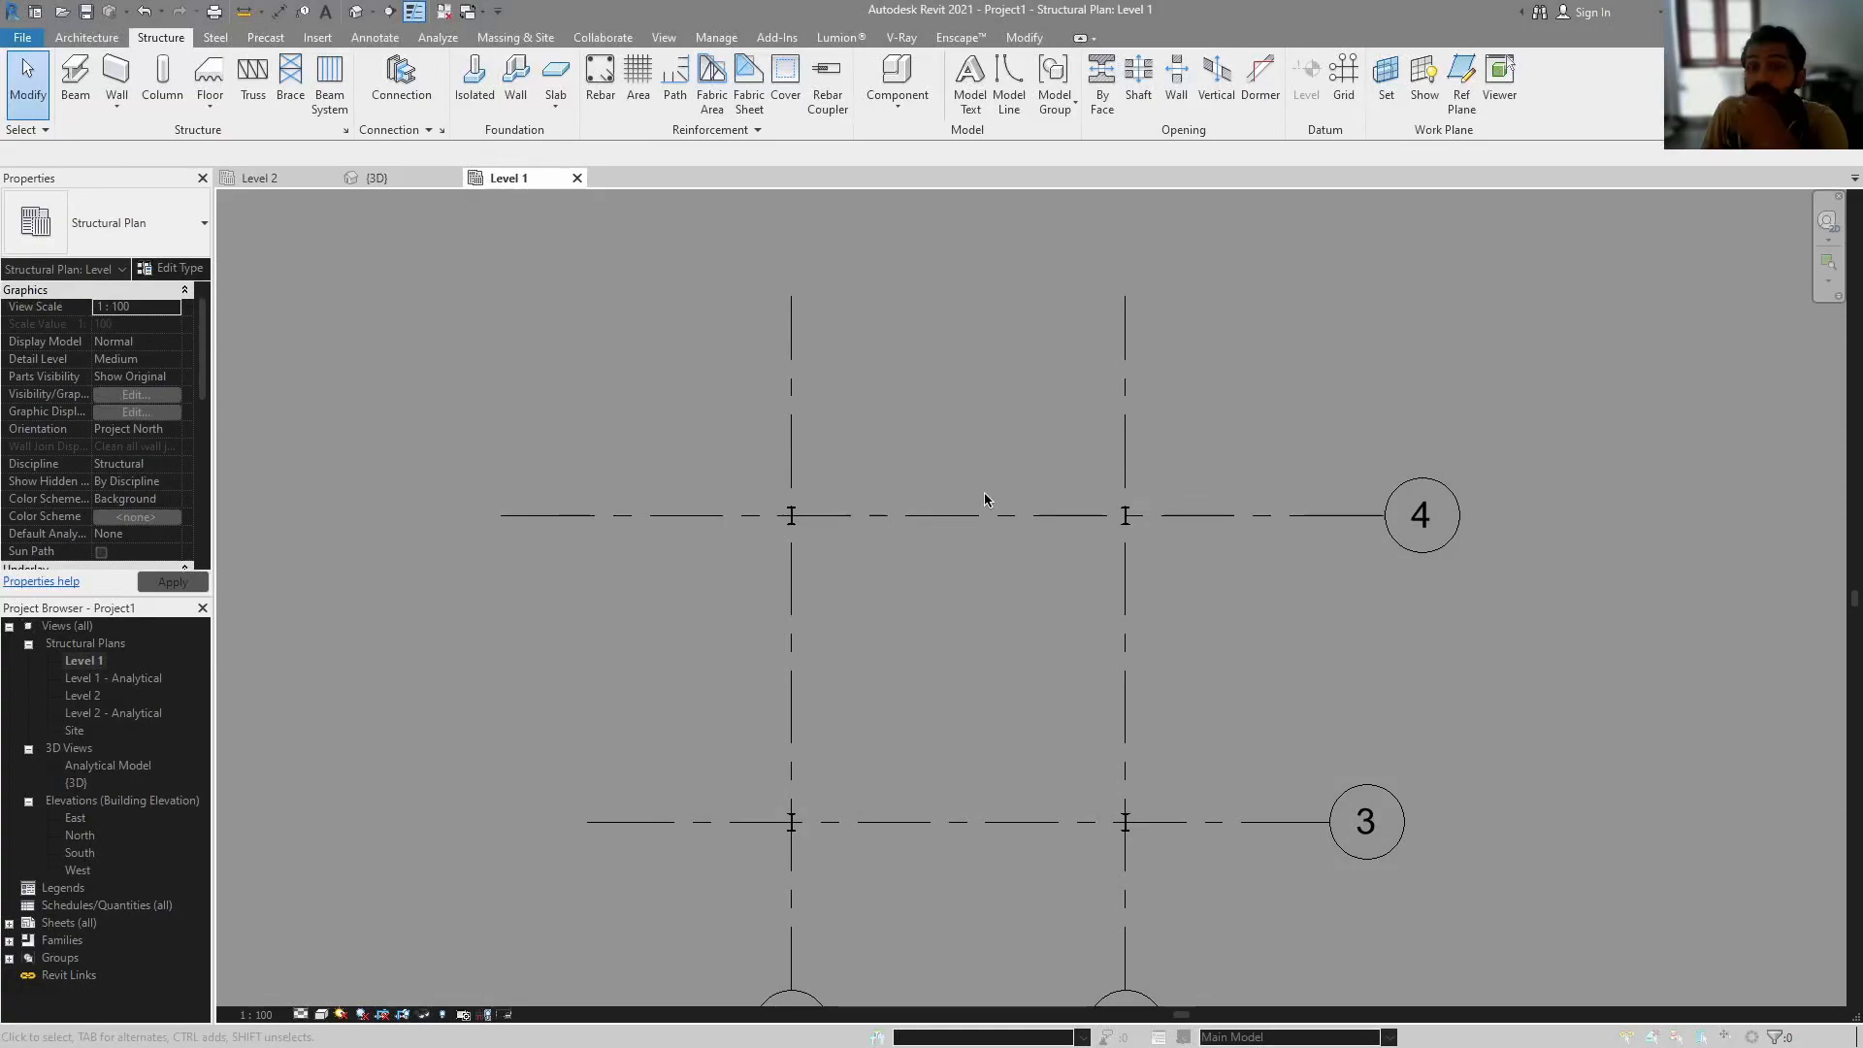
- Create a new family from the Metric Structural Foundation.rft template and open its Front elevation
click(24, 39)
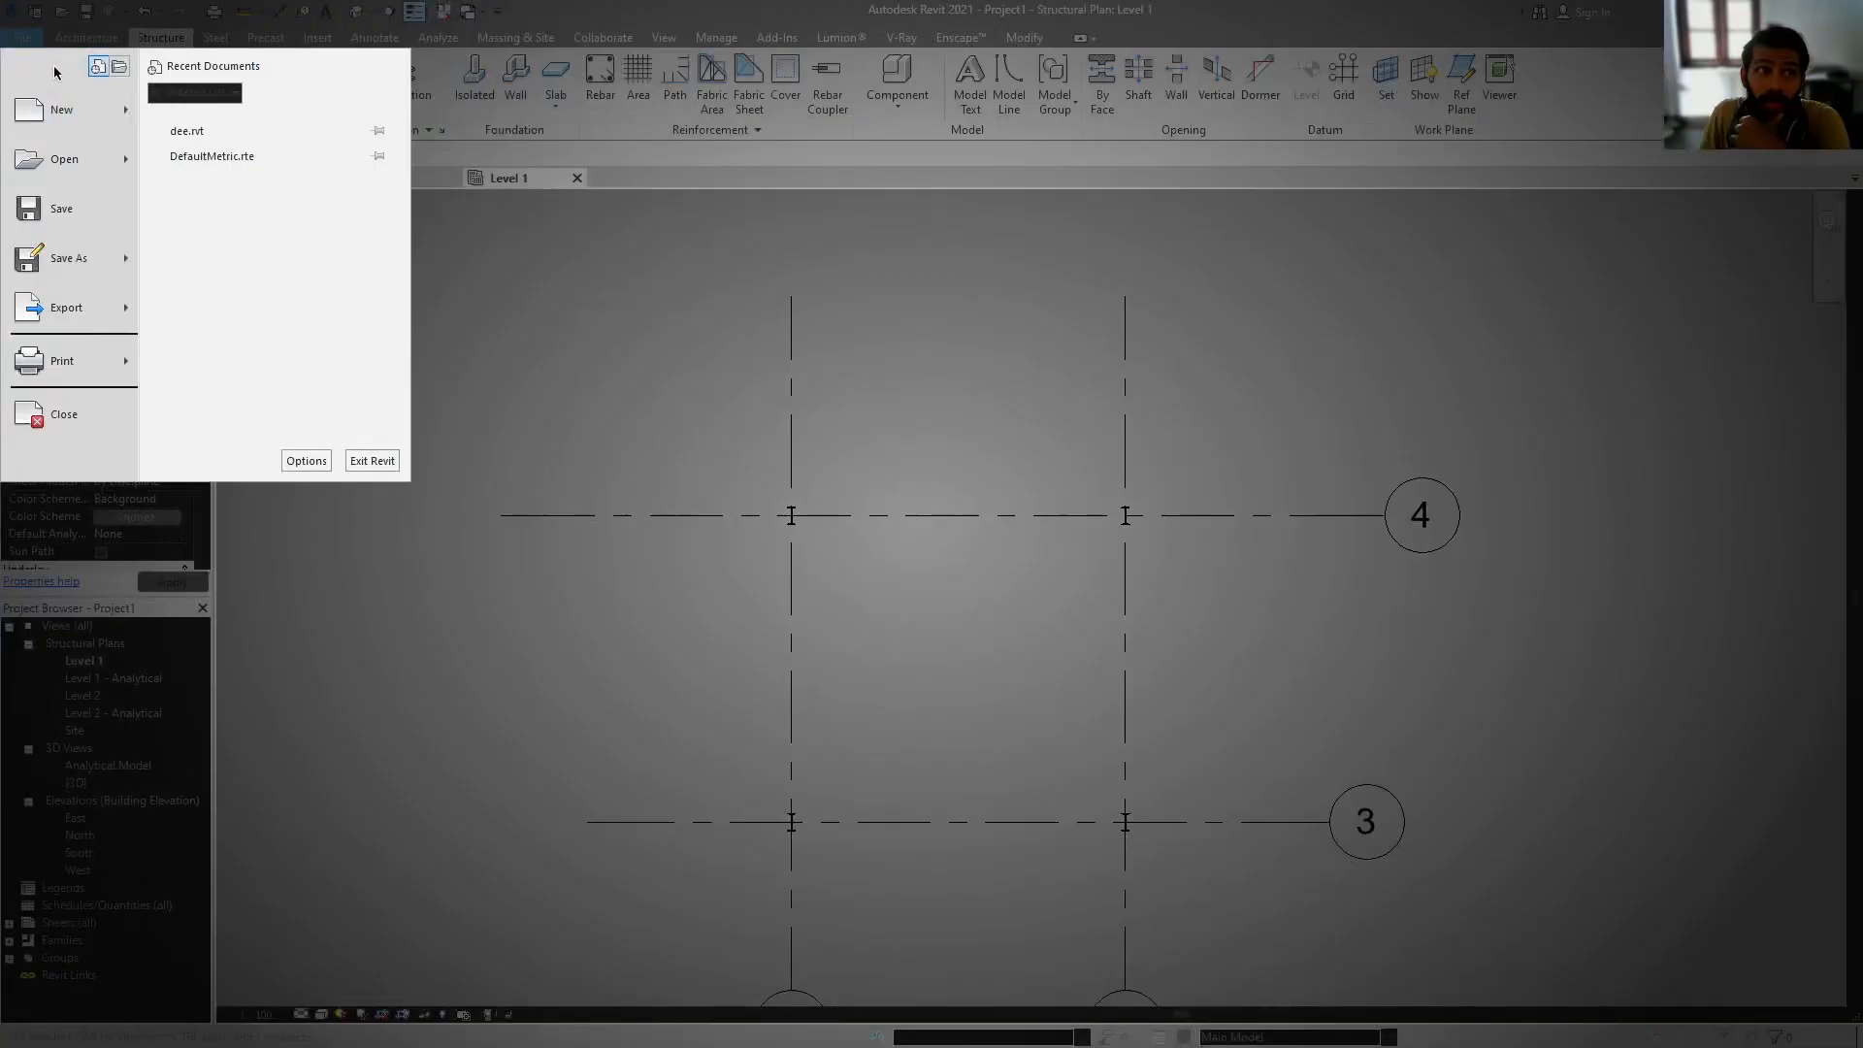
mouse_move(121, 112)
click(229, 179)
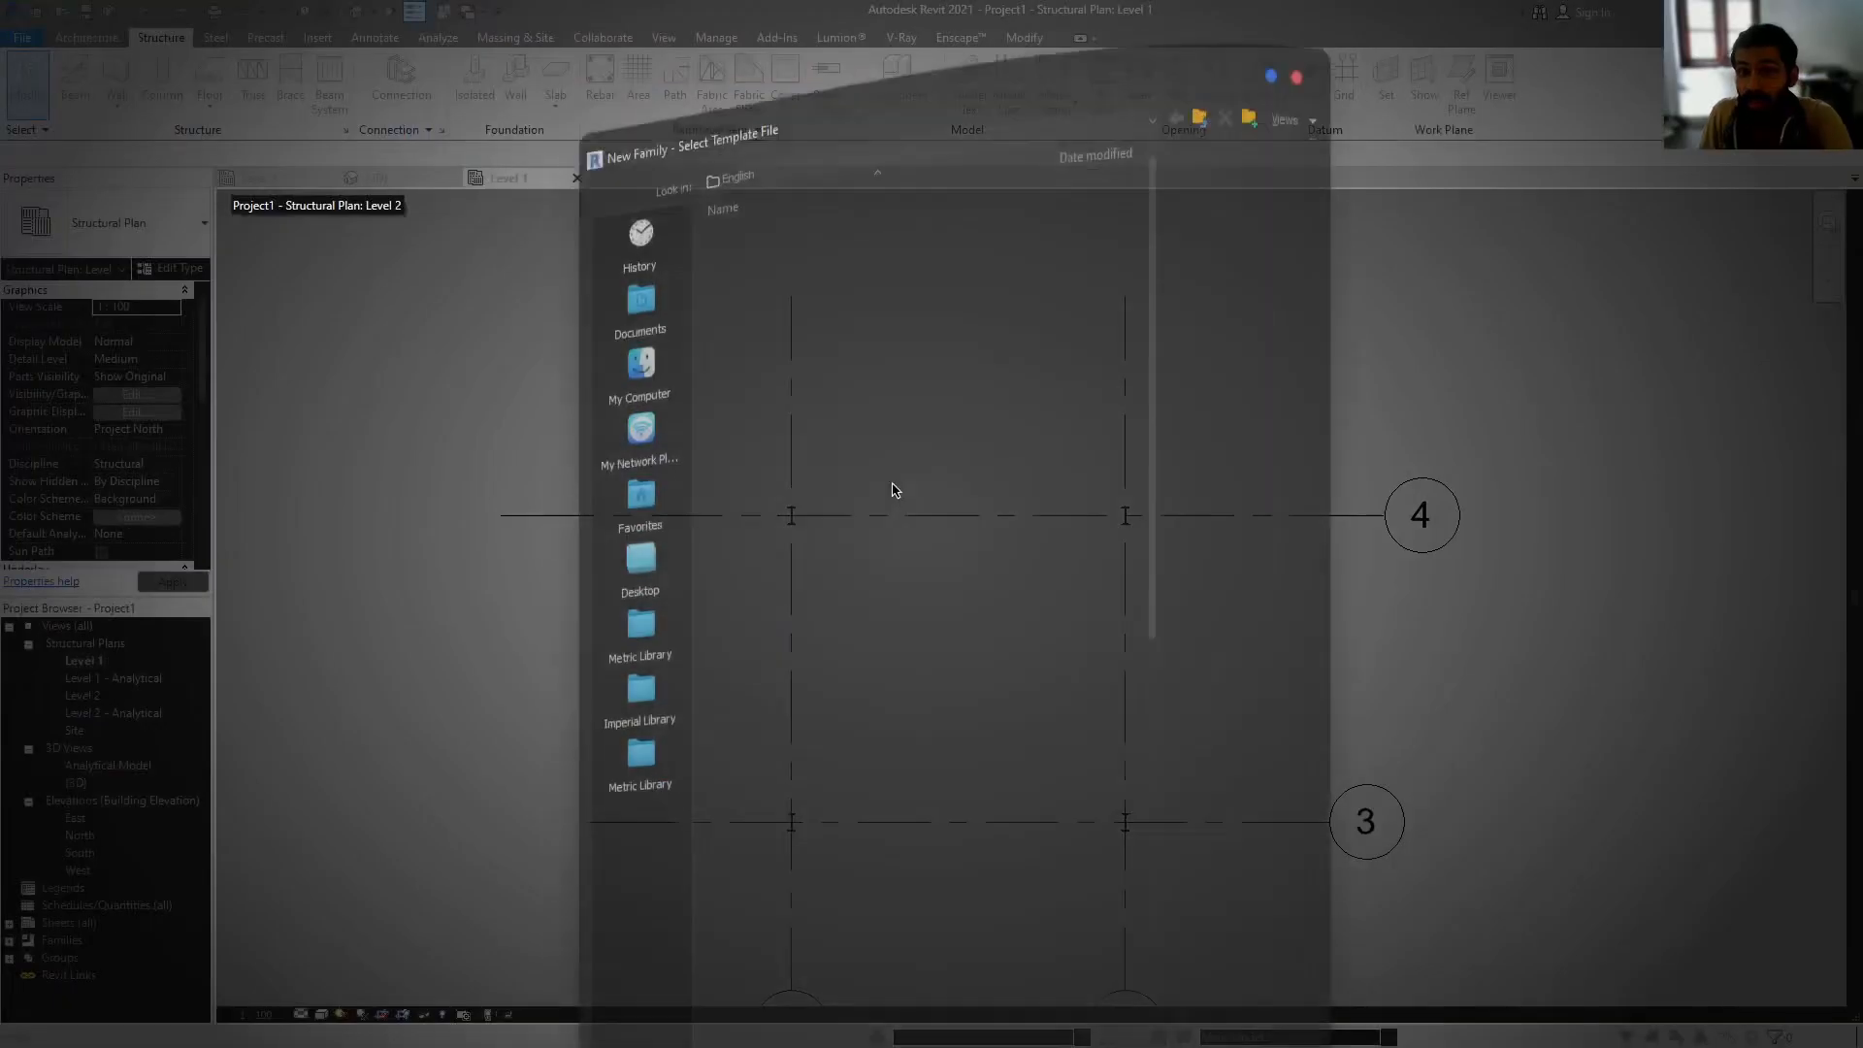
scroll(923, 625, down, 10)
scroll(923, 625, down, 3)
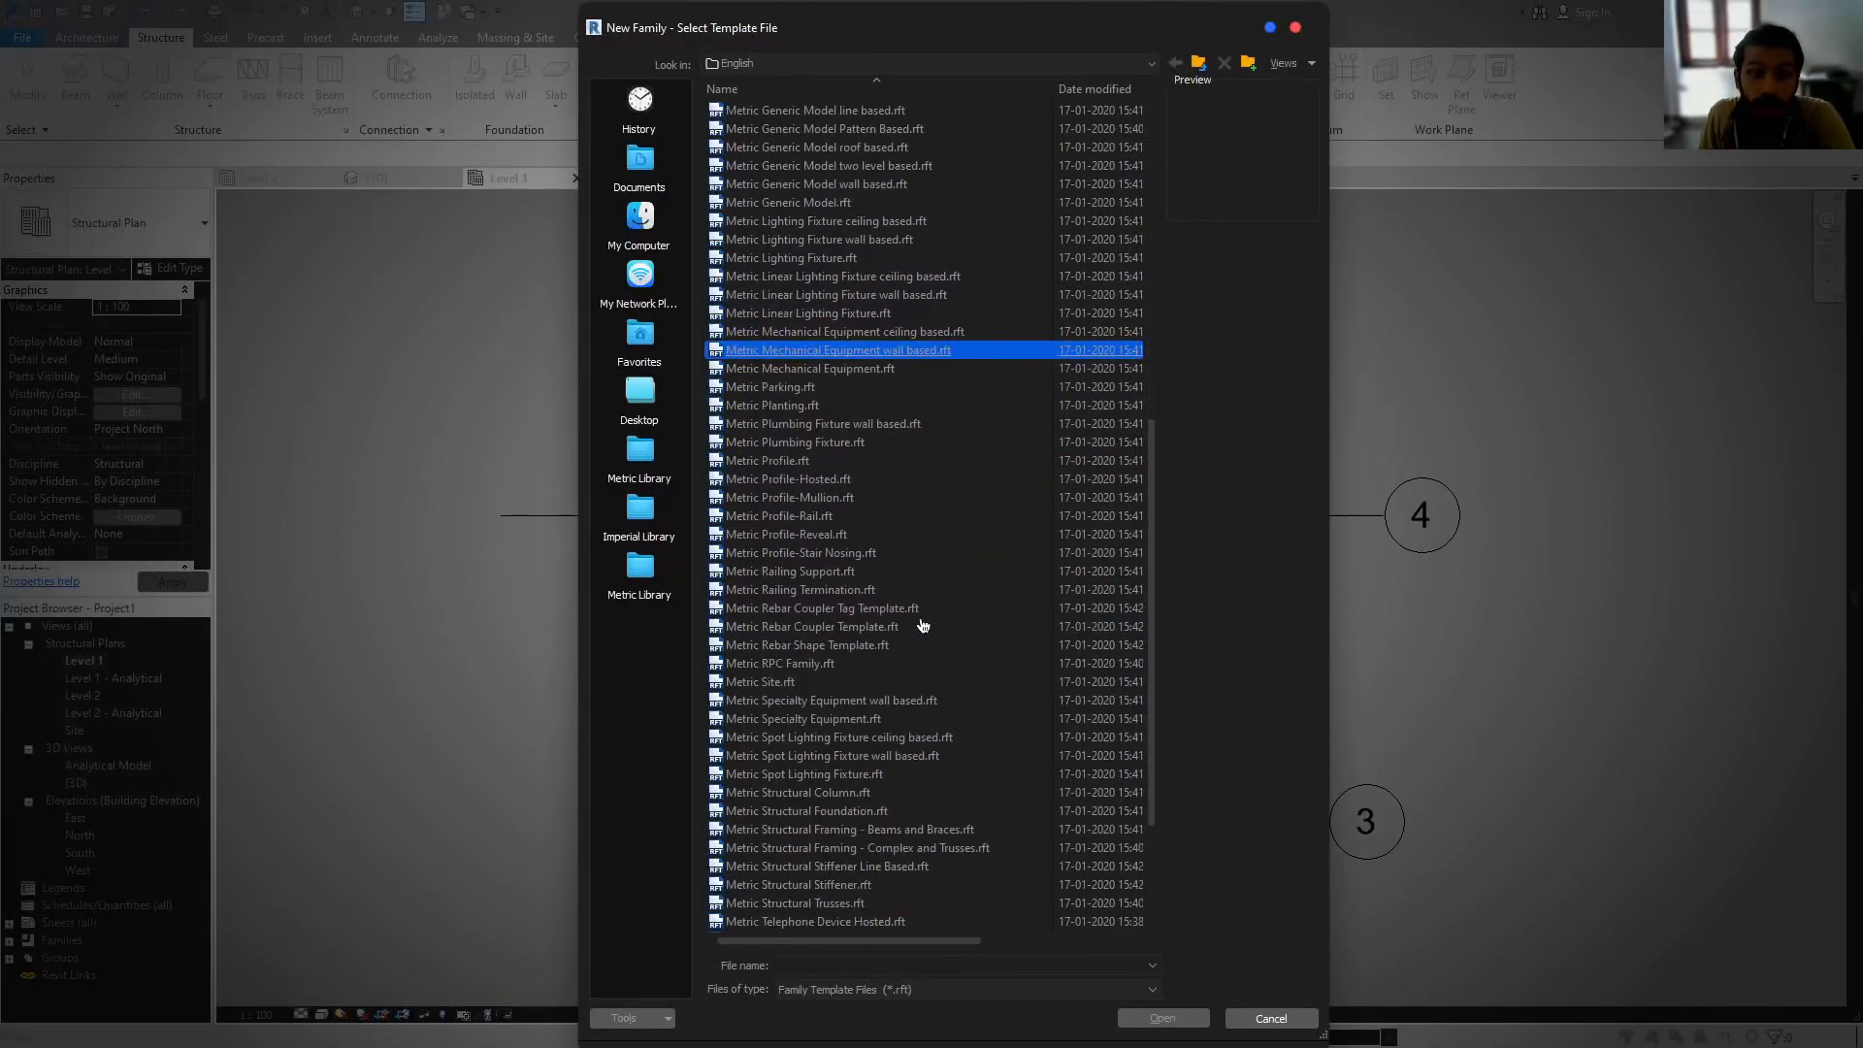
click(923, 626)
scroll(923, 626, down, 1)
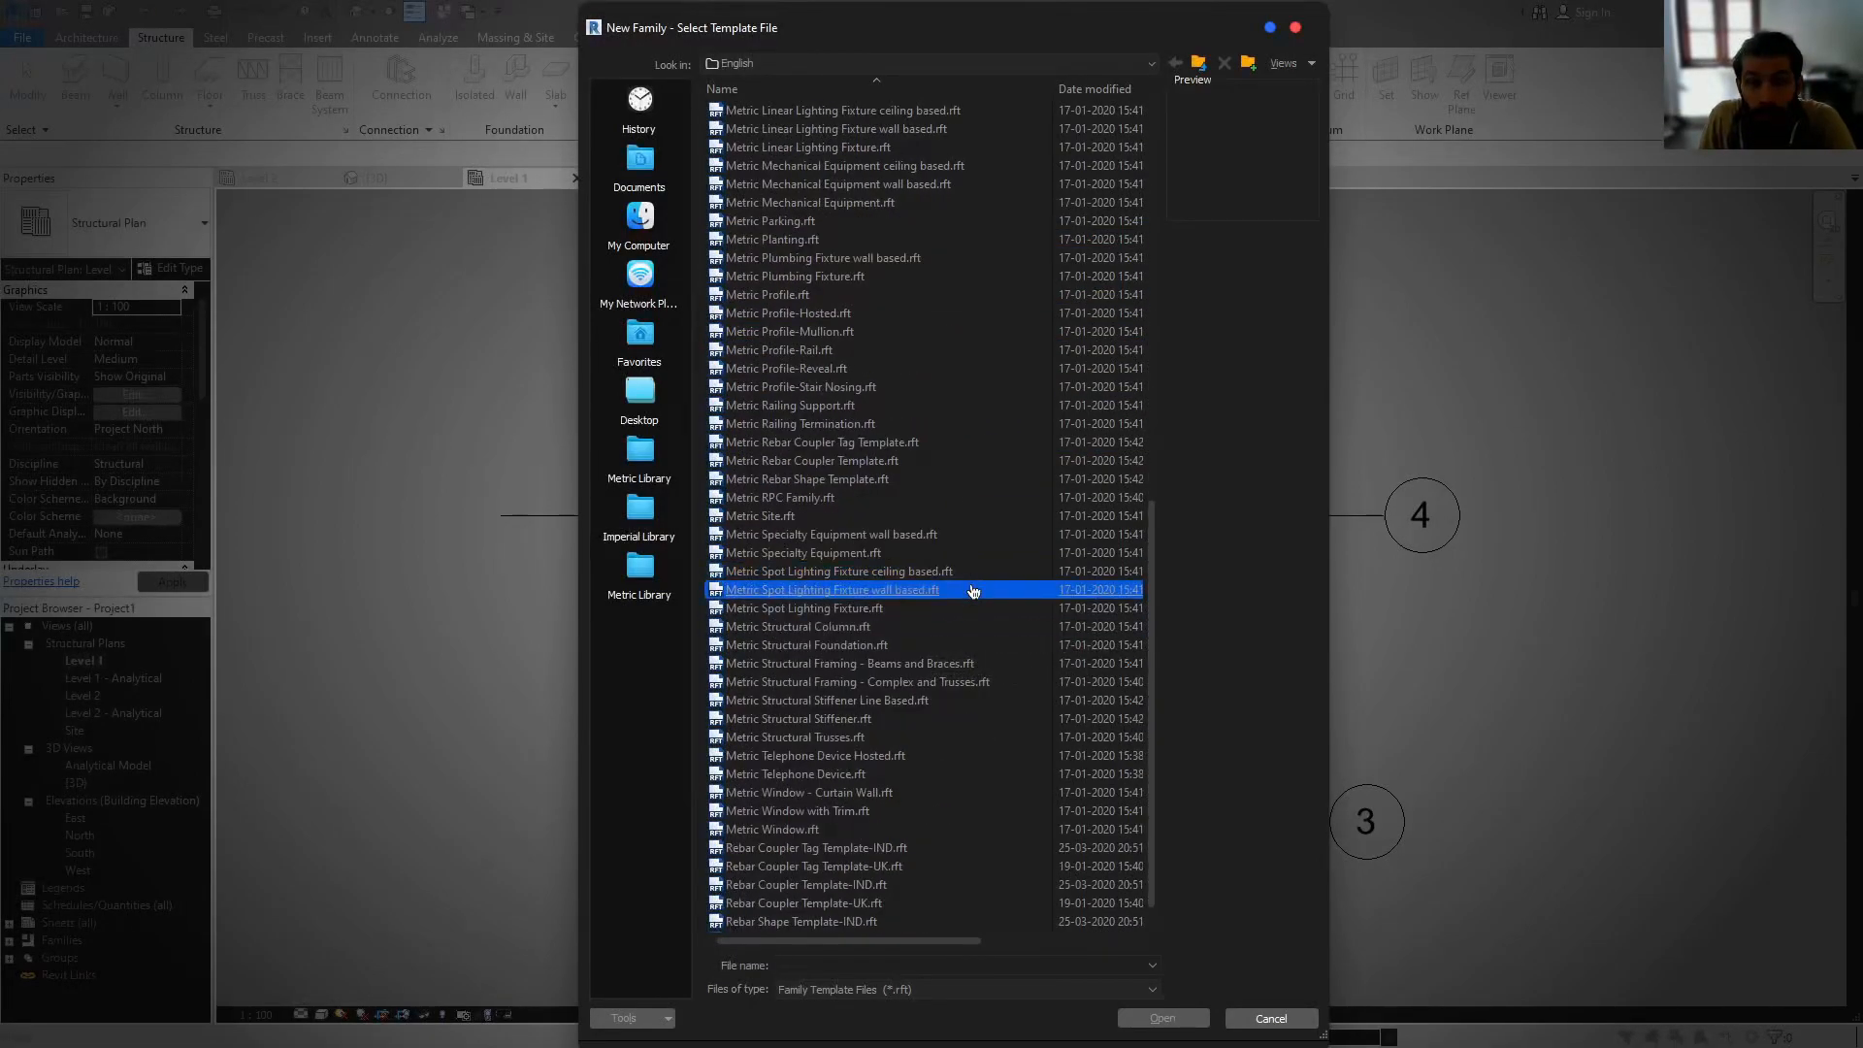
scroll(974, 586, down, 1)
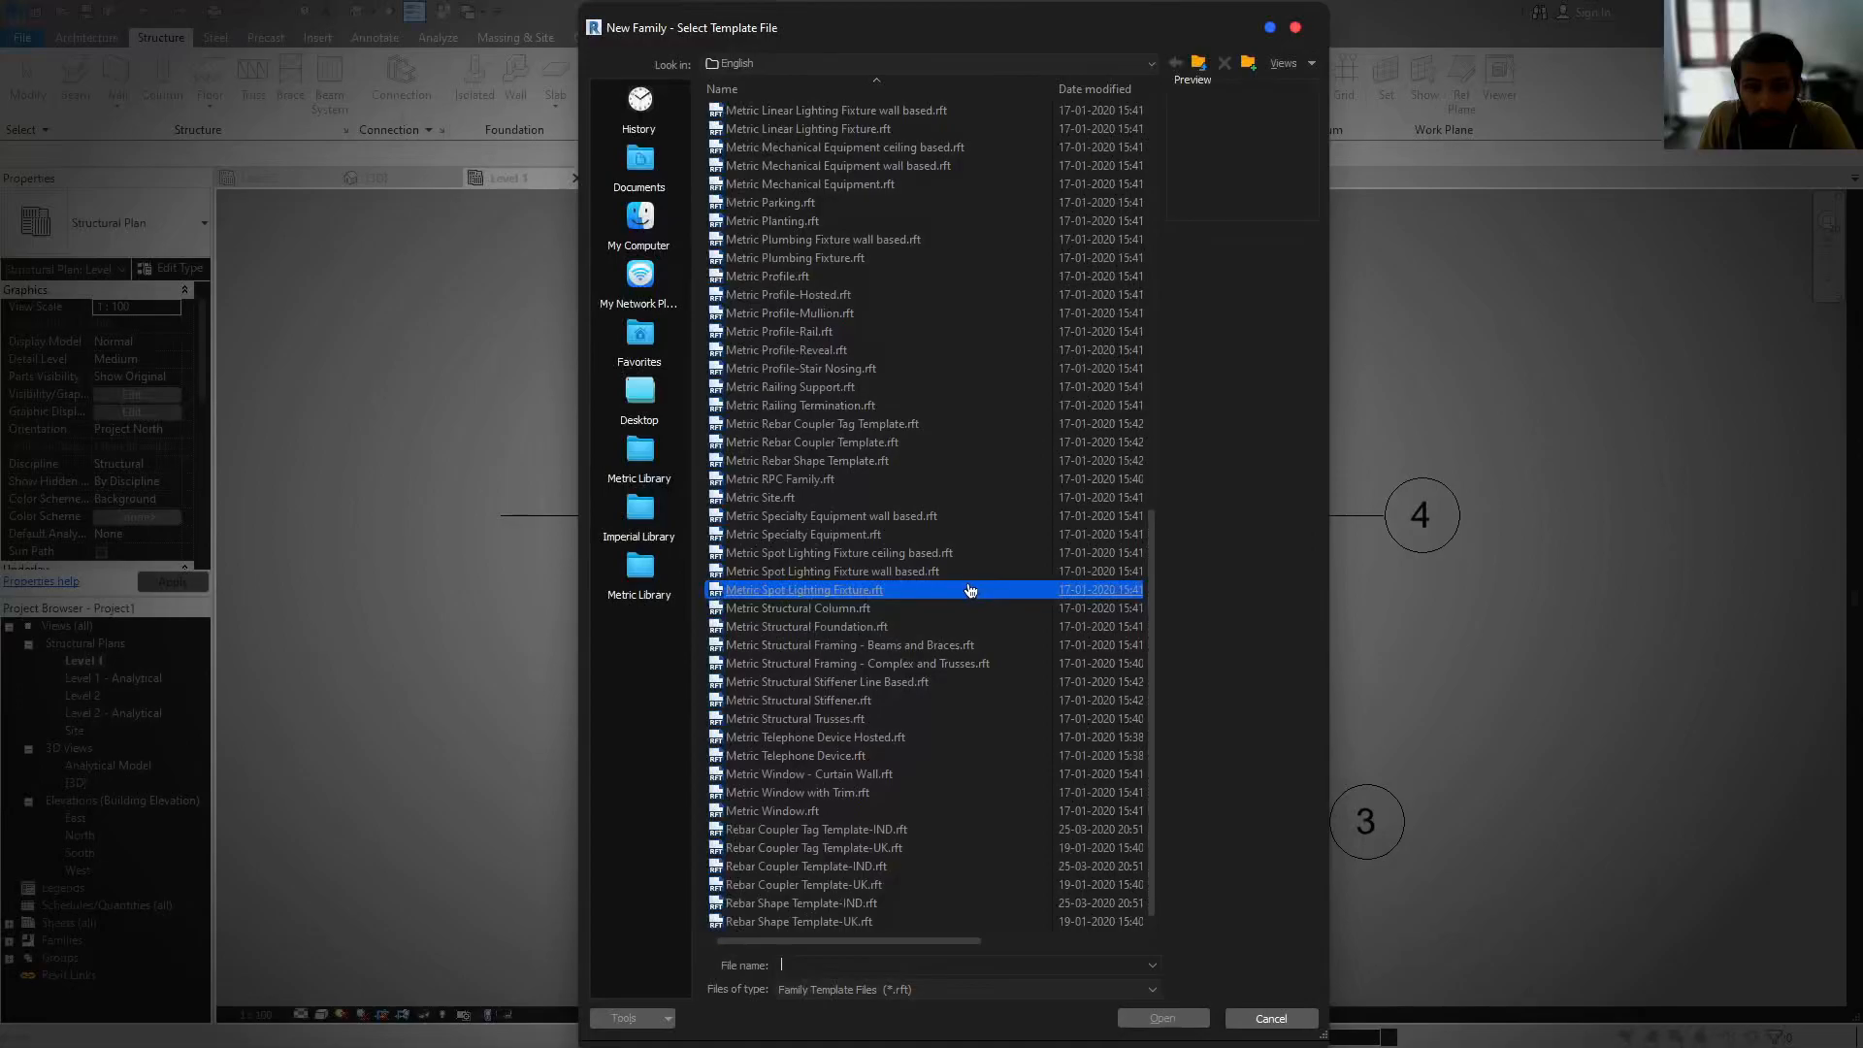
double_click(924, 627)
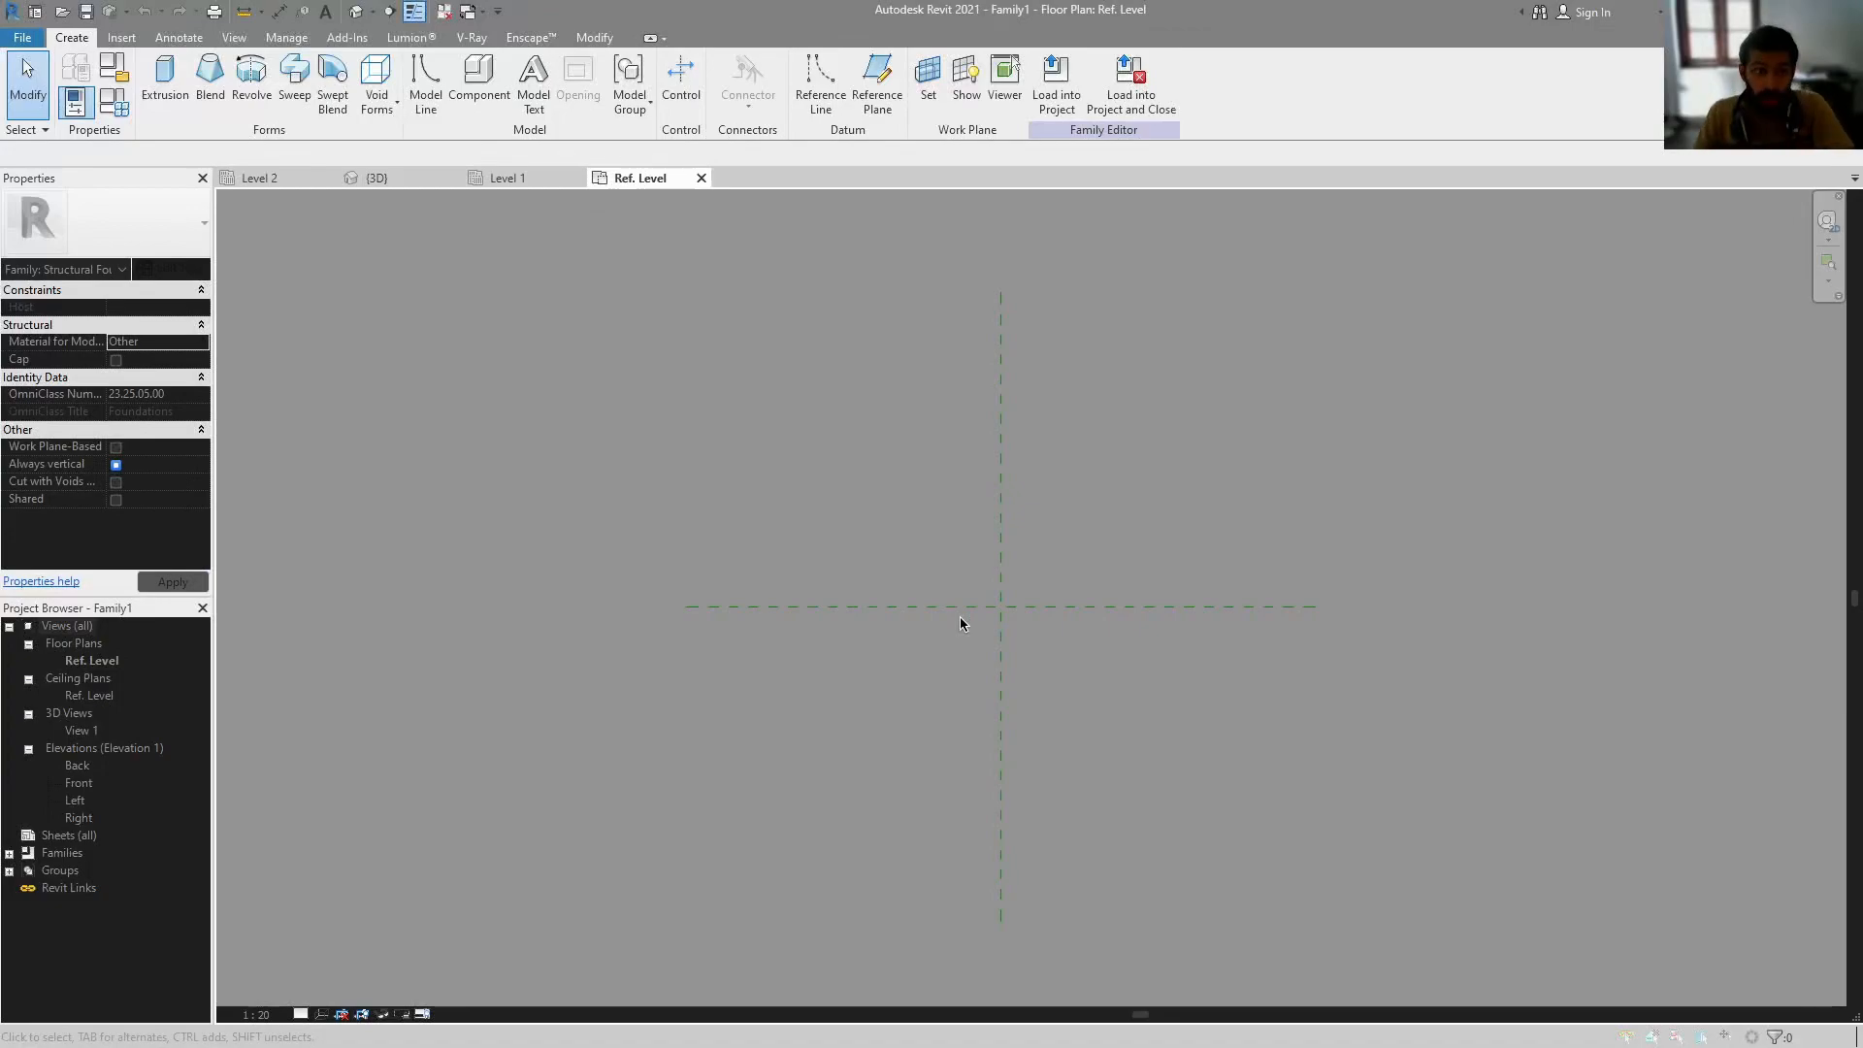
double_click(81, 784)
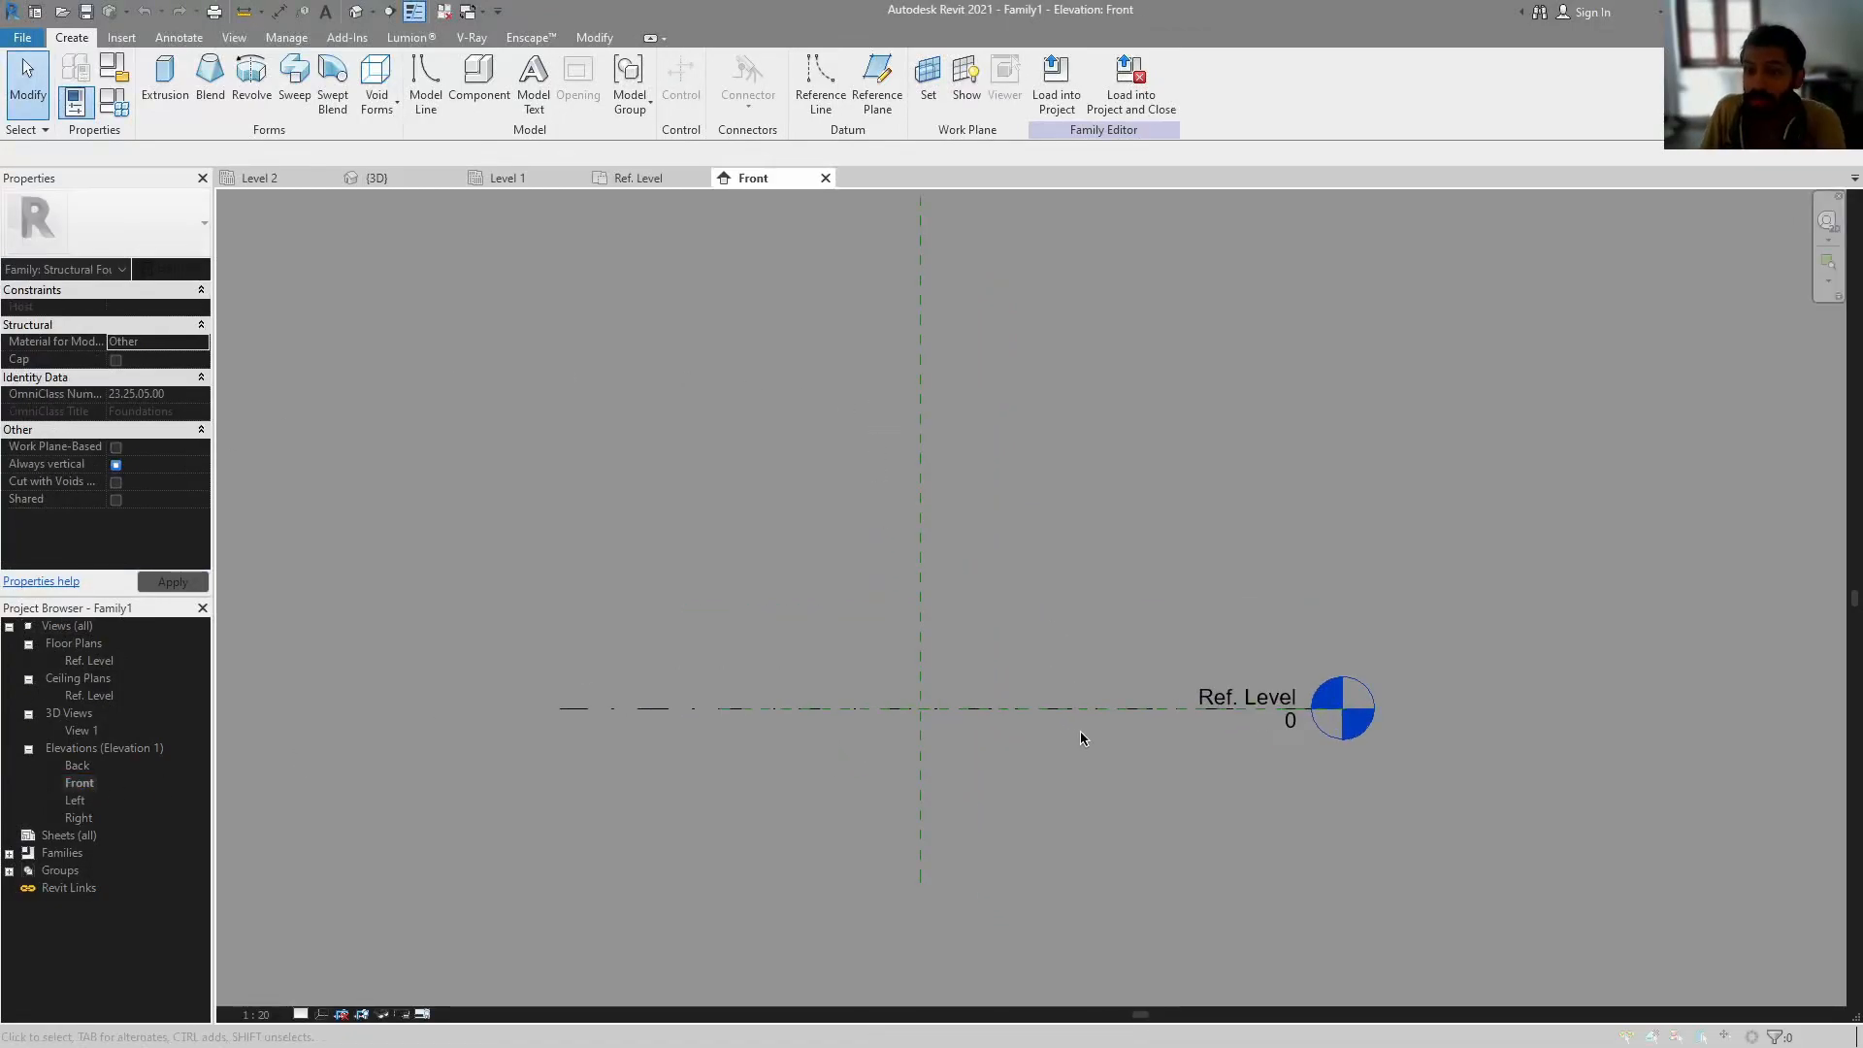
- Place an isolated foundation under the column at grids 1 and 4 in the project's Level 1 plan
click(506, 178)
click(791, 521)
key(Escape)
key(Escape)
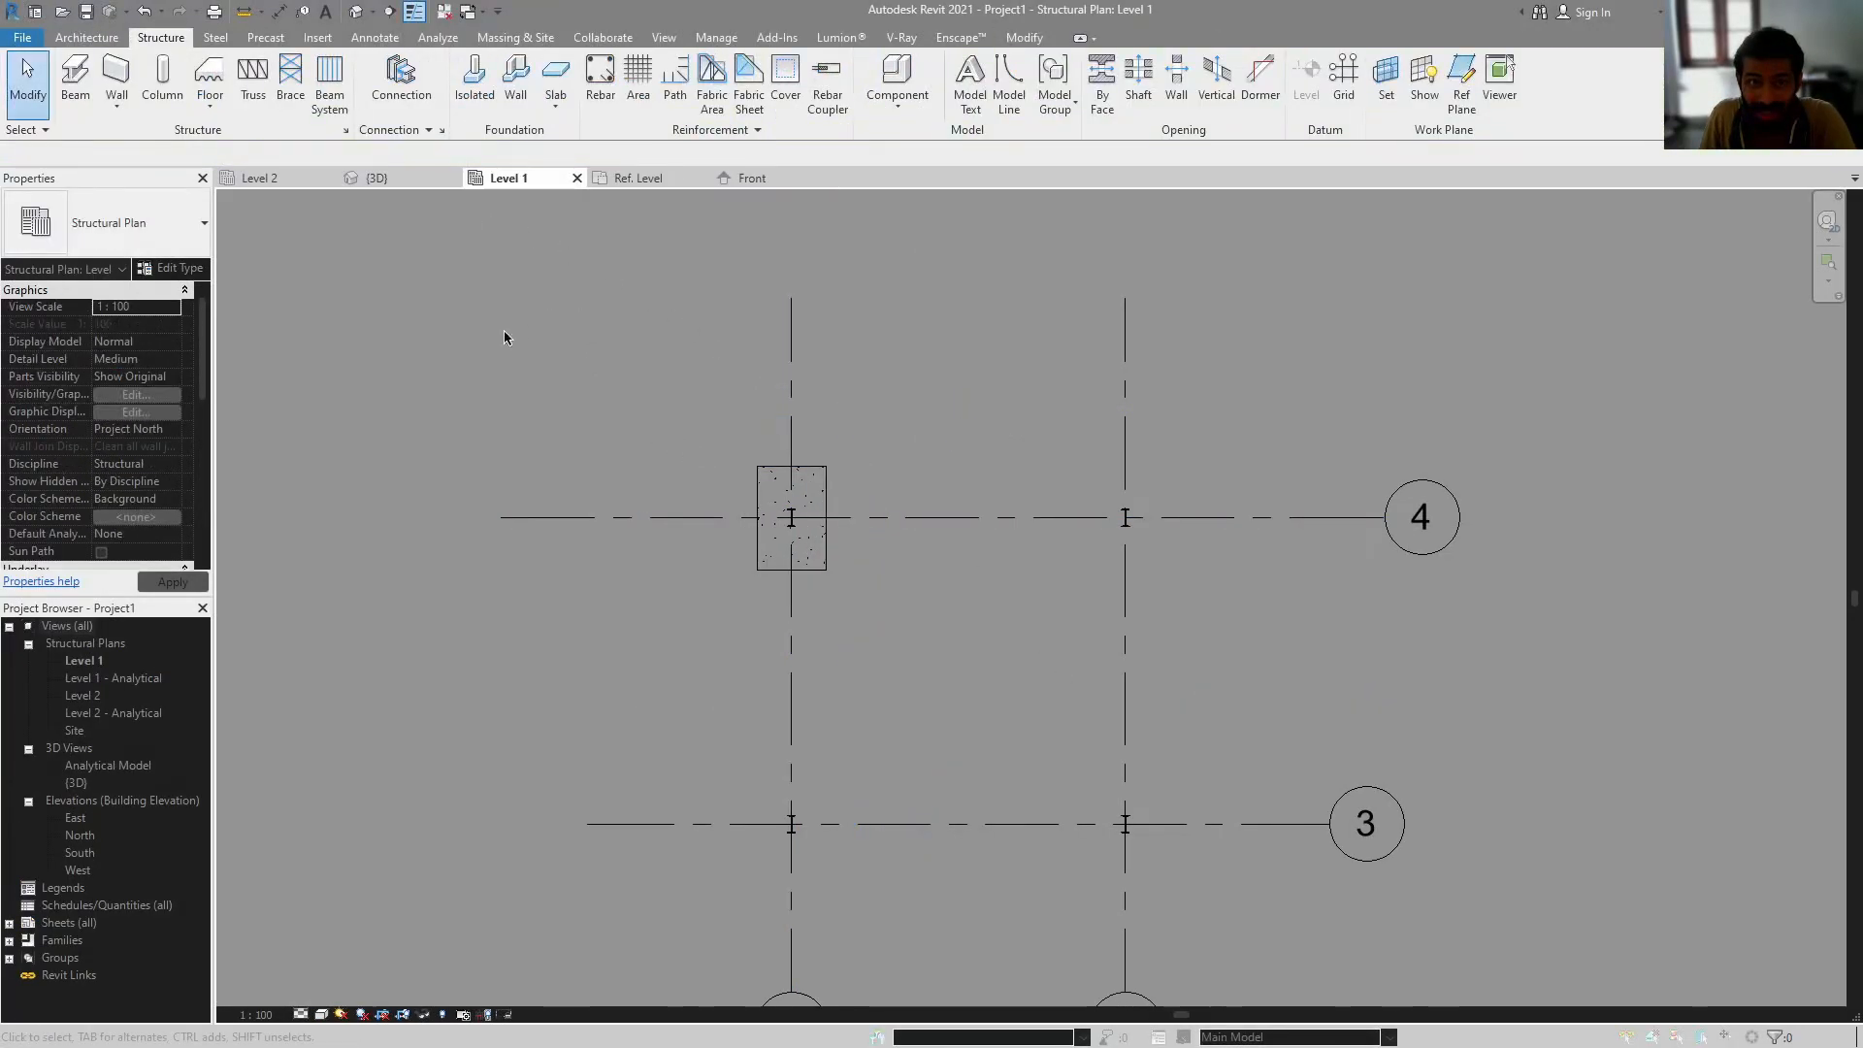
- Examine in the project's South and North elevations how the foundation sits relative to Level 1 and the column base
double_click(81, 856)
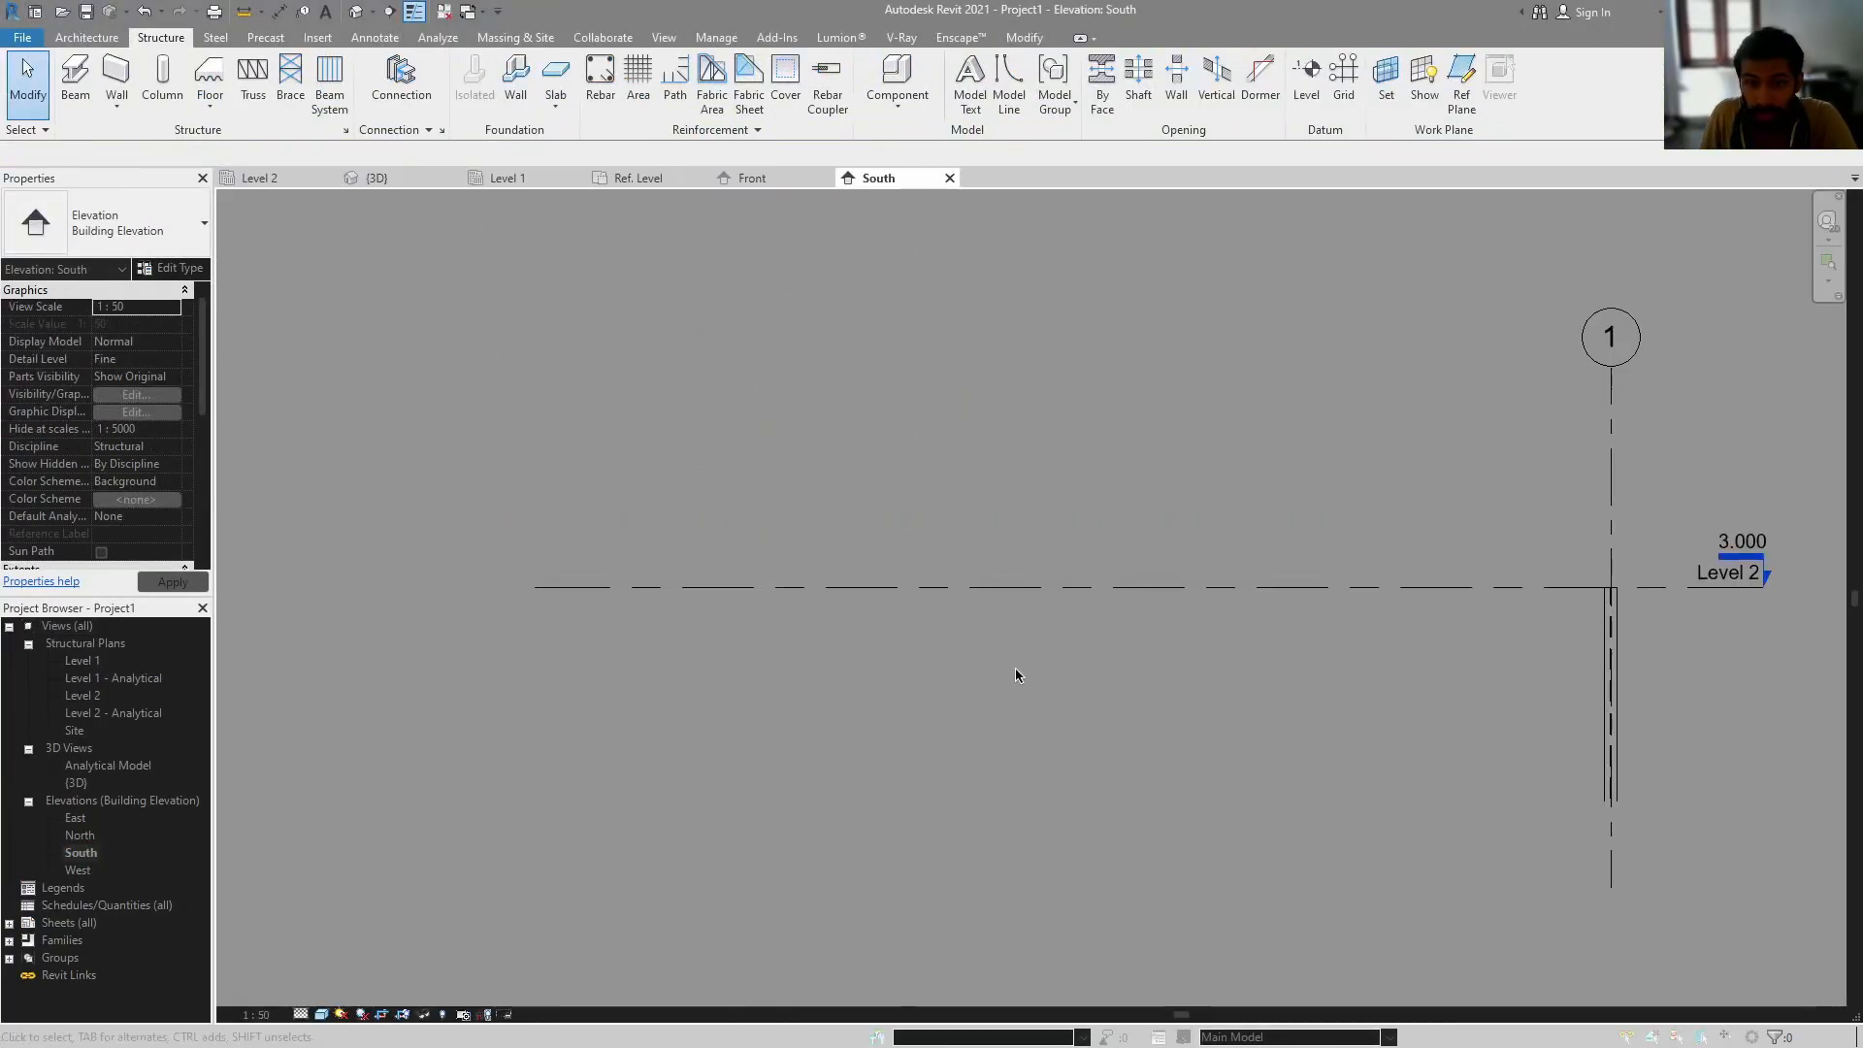
middle_drag(1339, 648, 1302, 657)
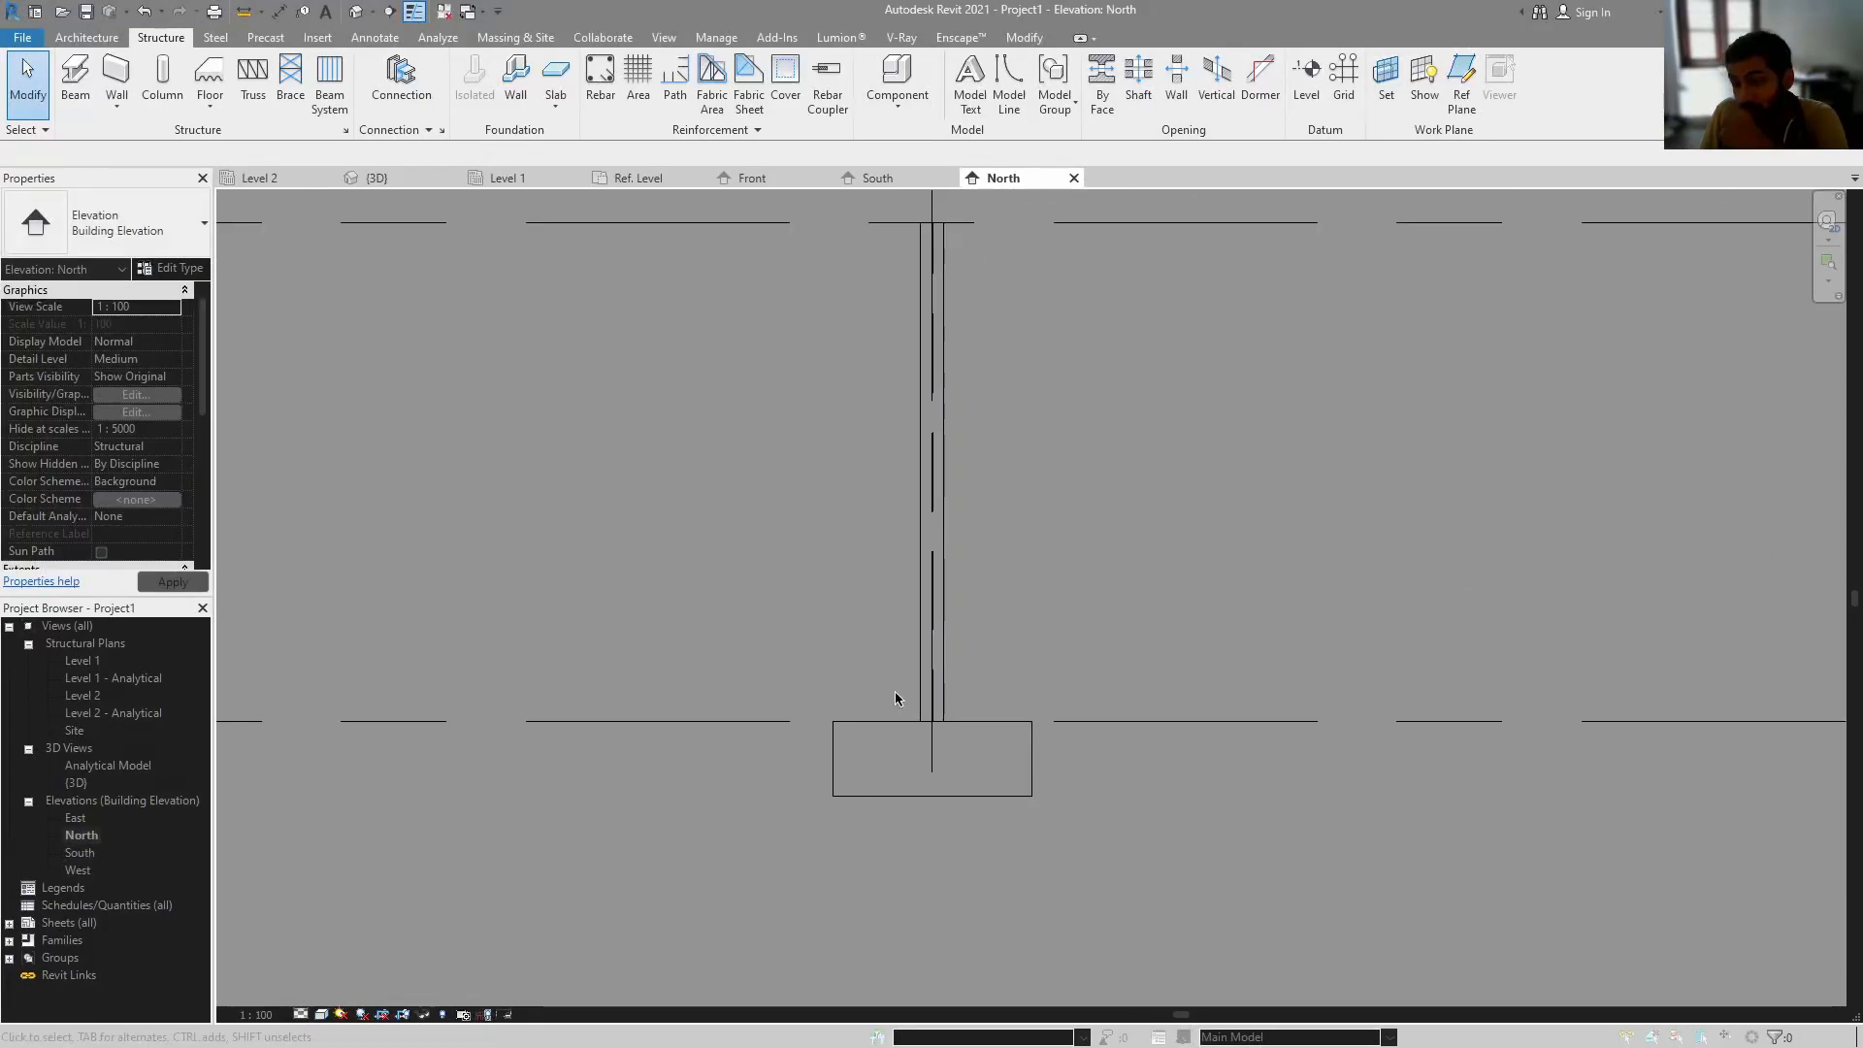
scroll(895, 698, down, 3)
scroll(721, 793, up, 2)
scroll(865, 736, down, 3)
middle_drag(1201, 755, 918, 776)
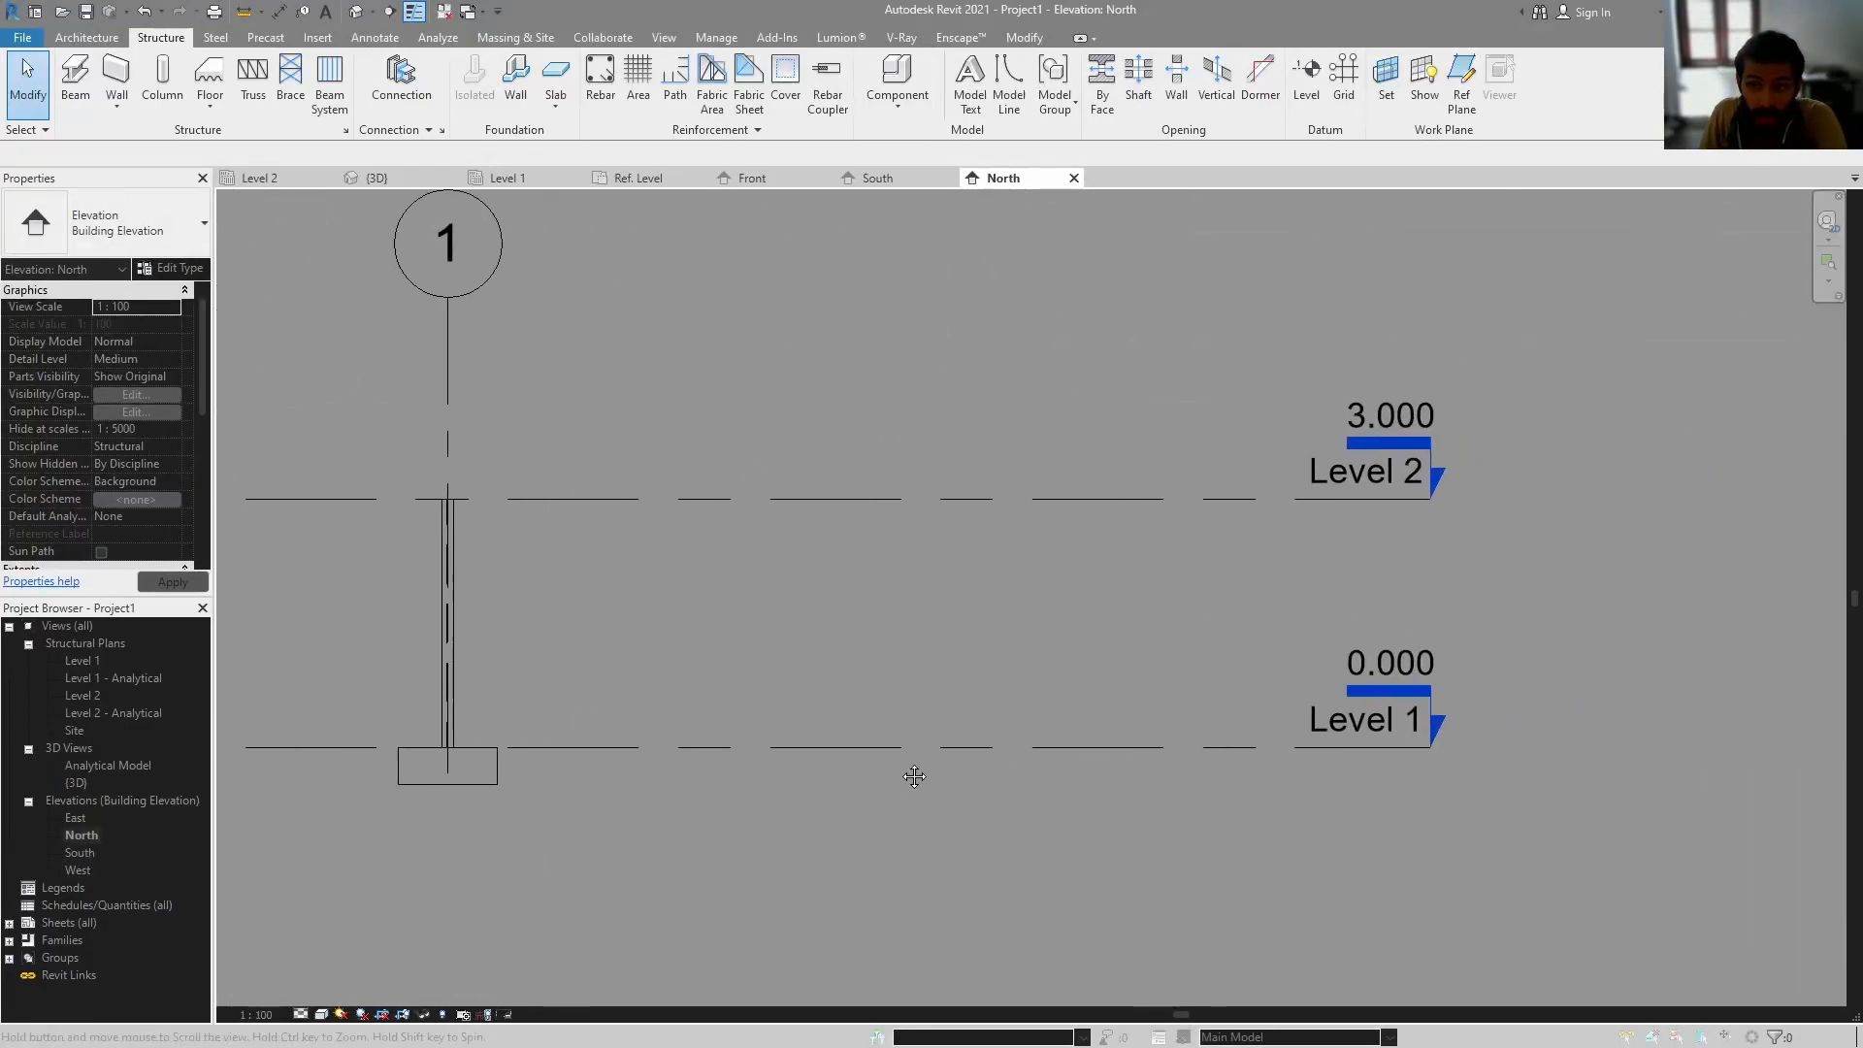
middle_drag(1068, 745, 1145, 744)
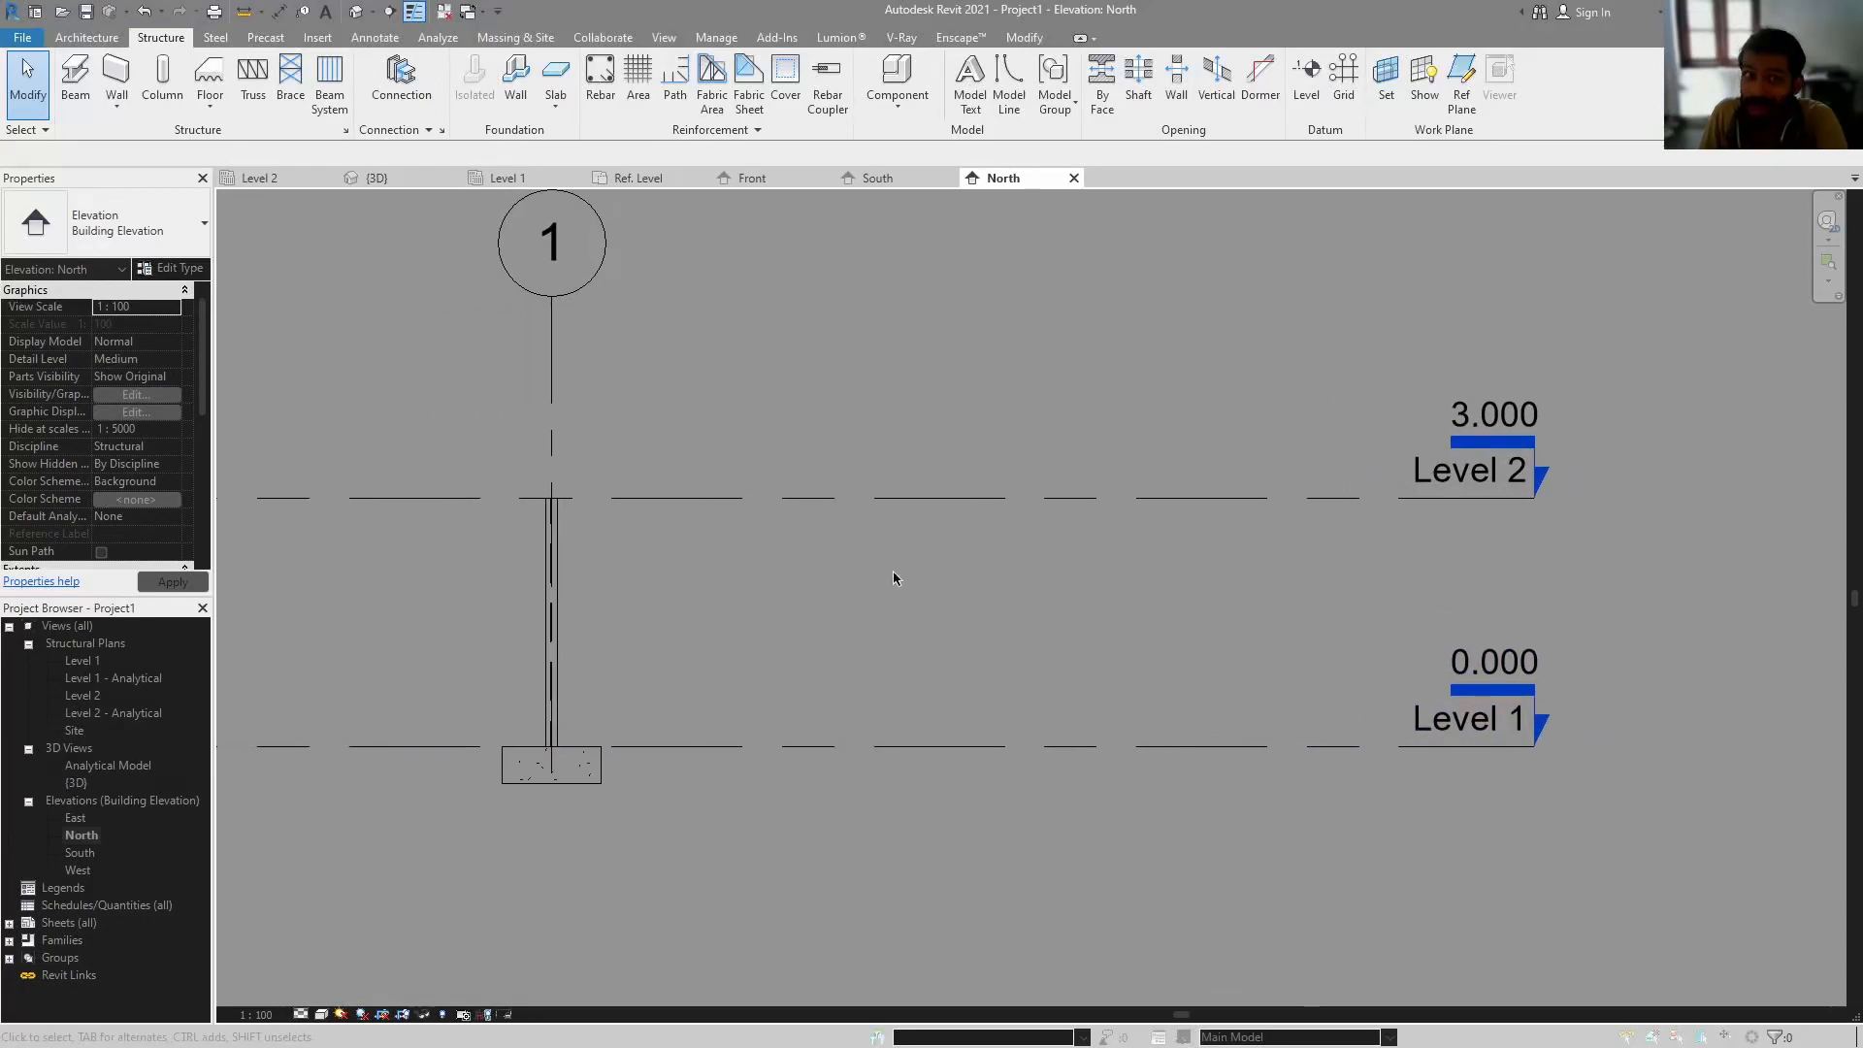
- Check the reference level in the foundation family's Front elevation, and switch to the blank canvas in Paint
click(752, 177)
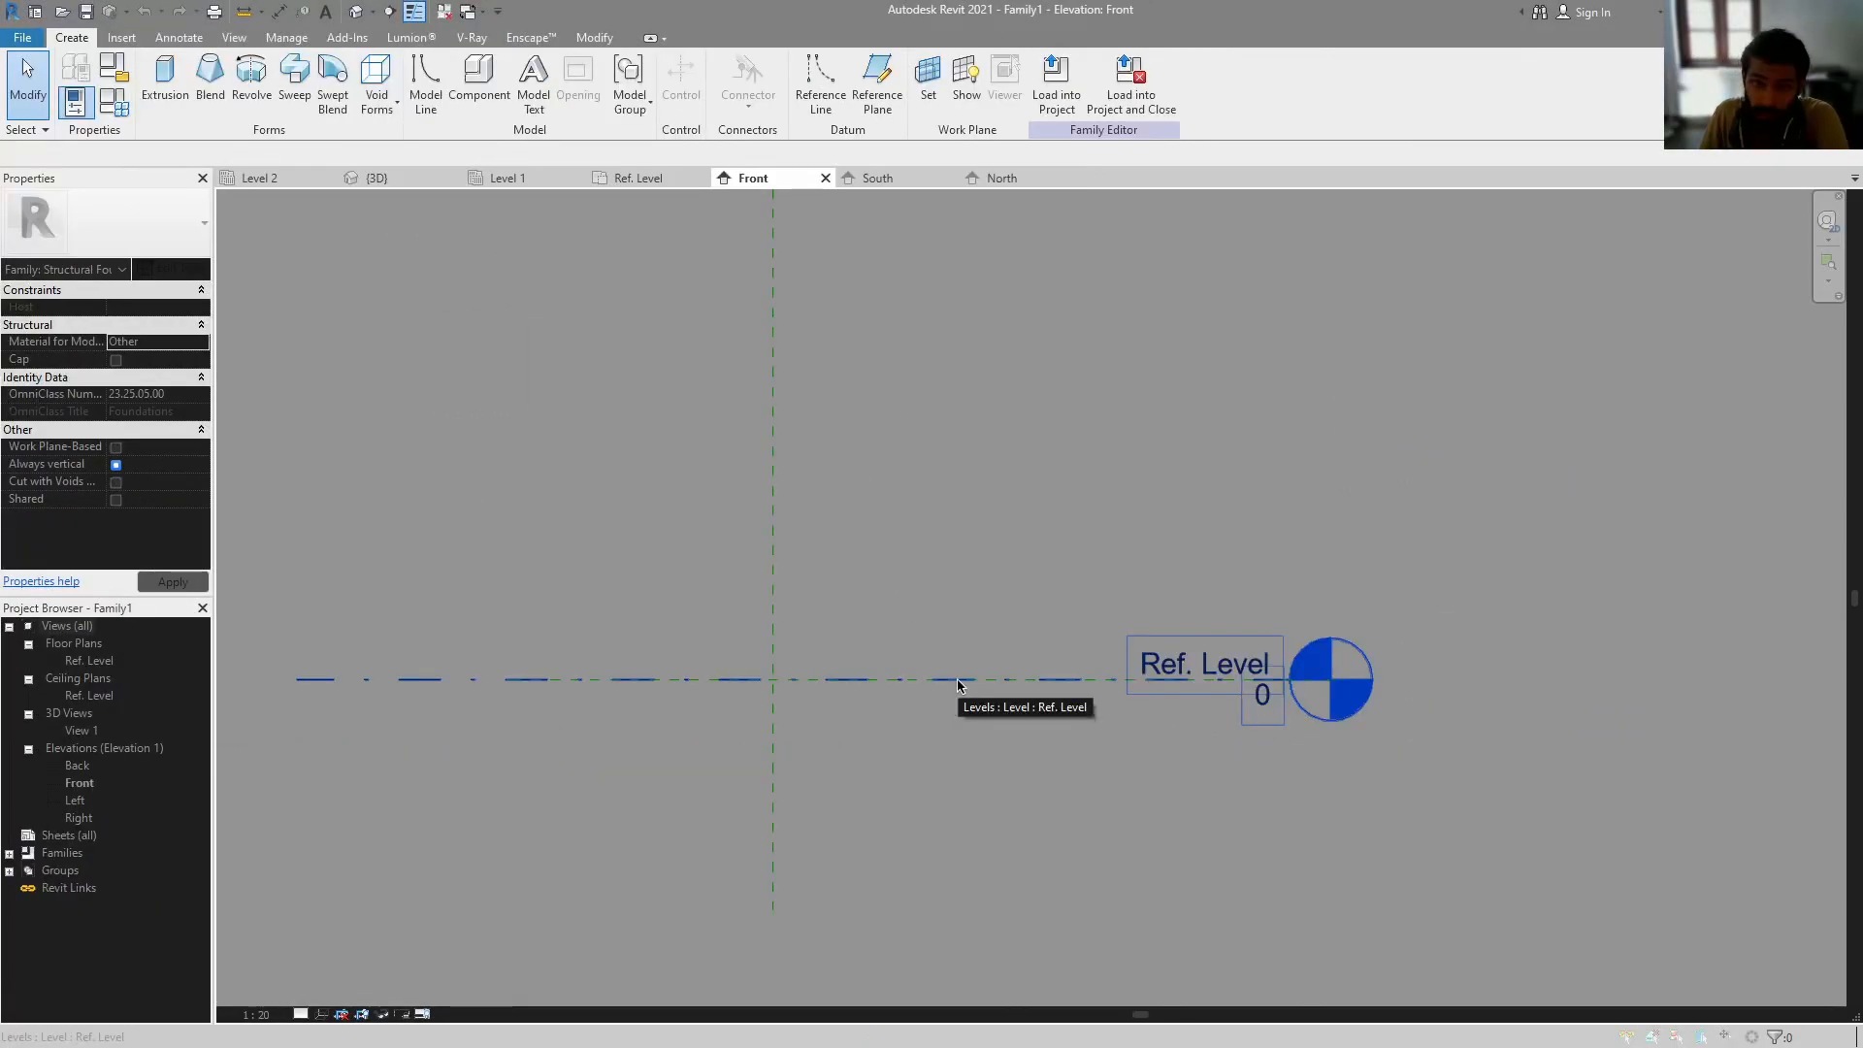
middle_drag(960, 710, 957, 706)
key(alt+Tab)
key(alt+Tab)
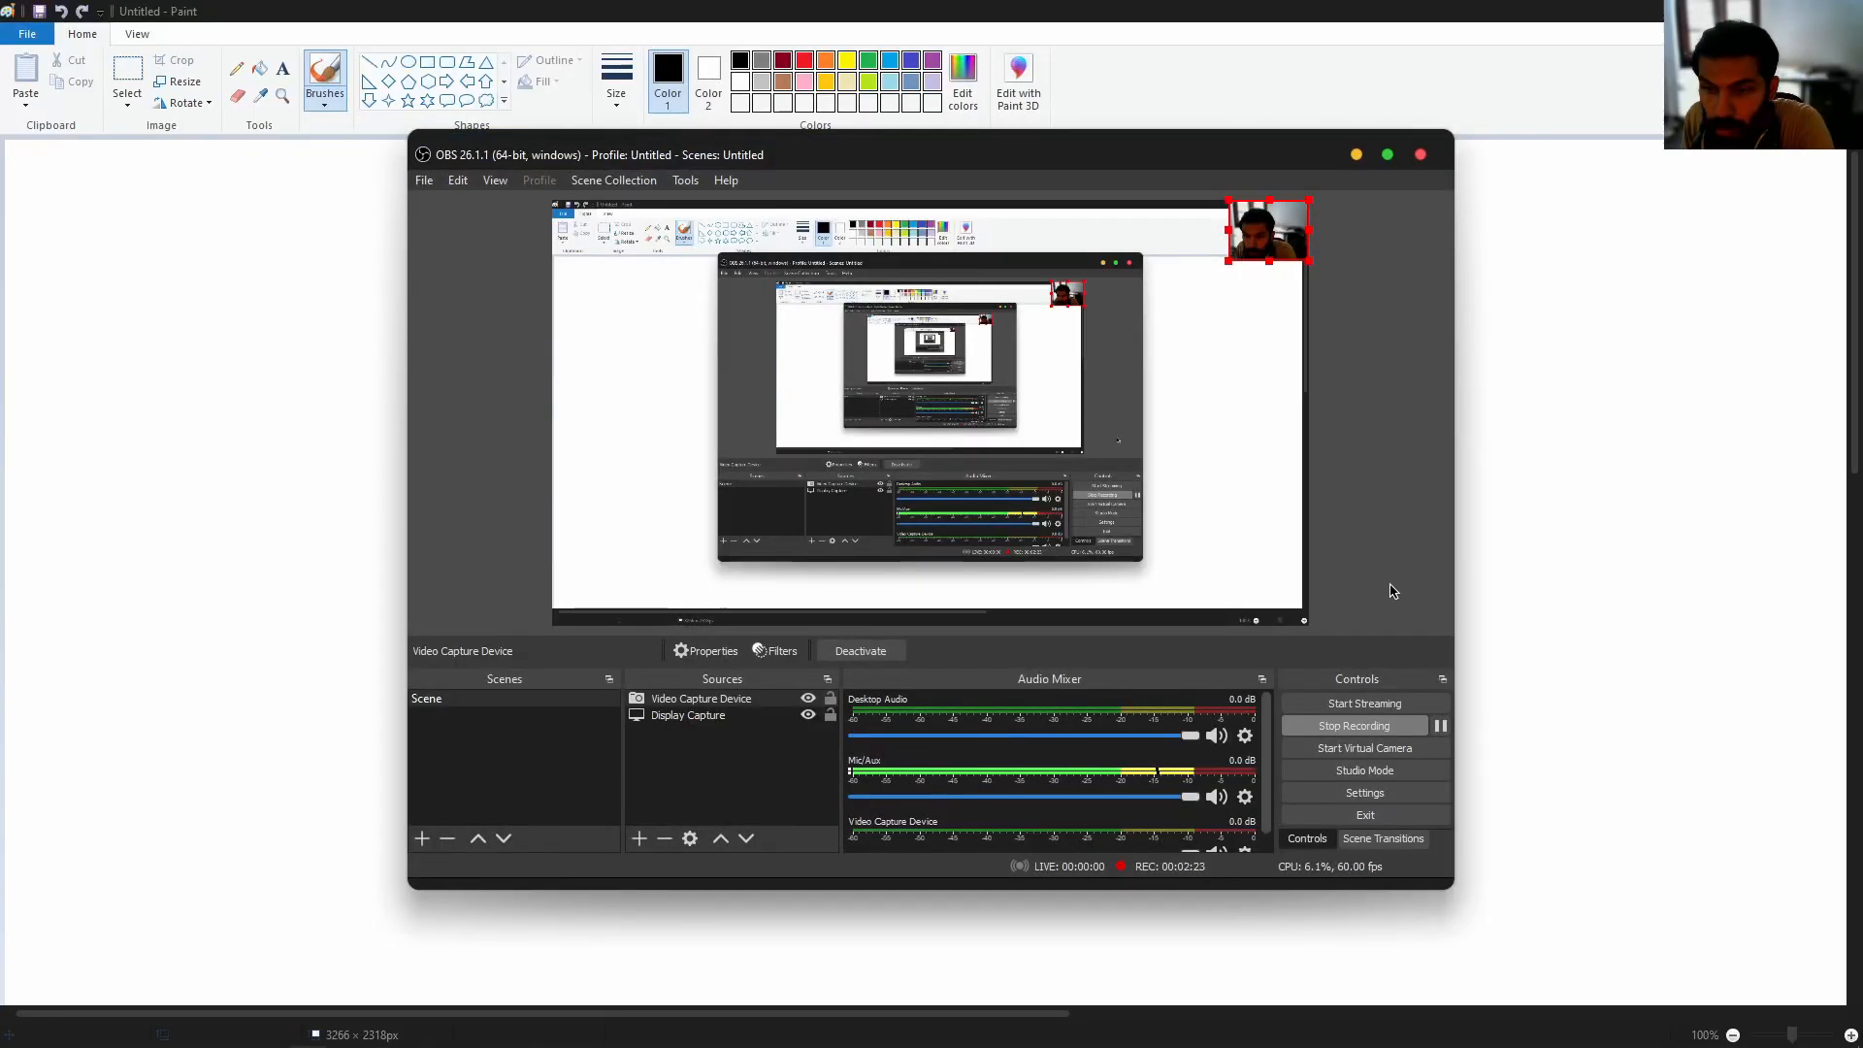
click(1522, 543)
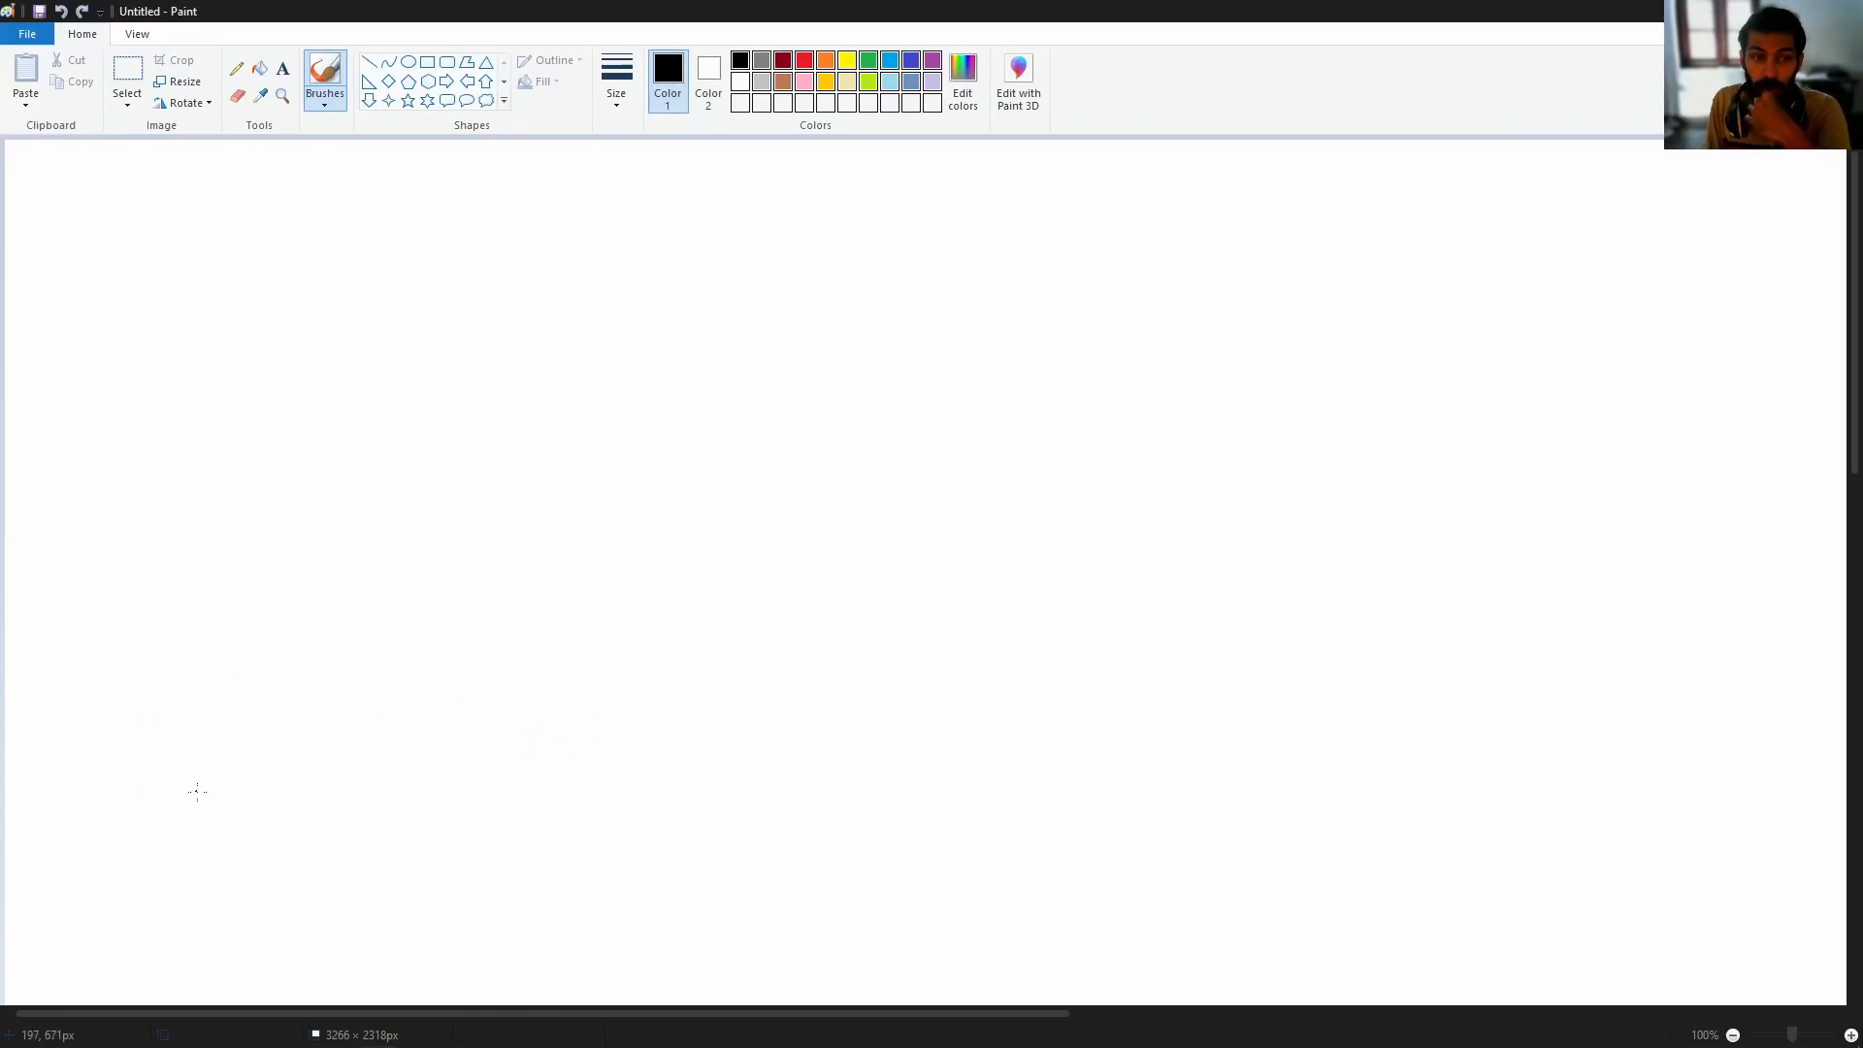
- Handwrite the view labels "TOP" and "FV" low on the canvas, well apart from each other
drag(150, 882, 147, 903)
drag(123, 878, 167, 849)
drag(184, 857, 215, 897)
drag(216, 855, 217, 870)
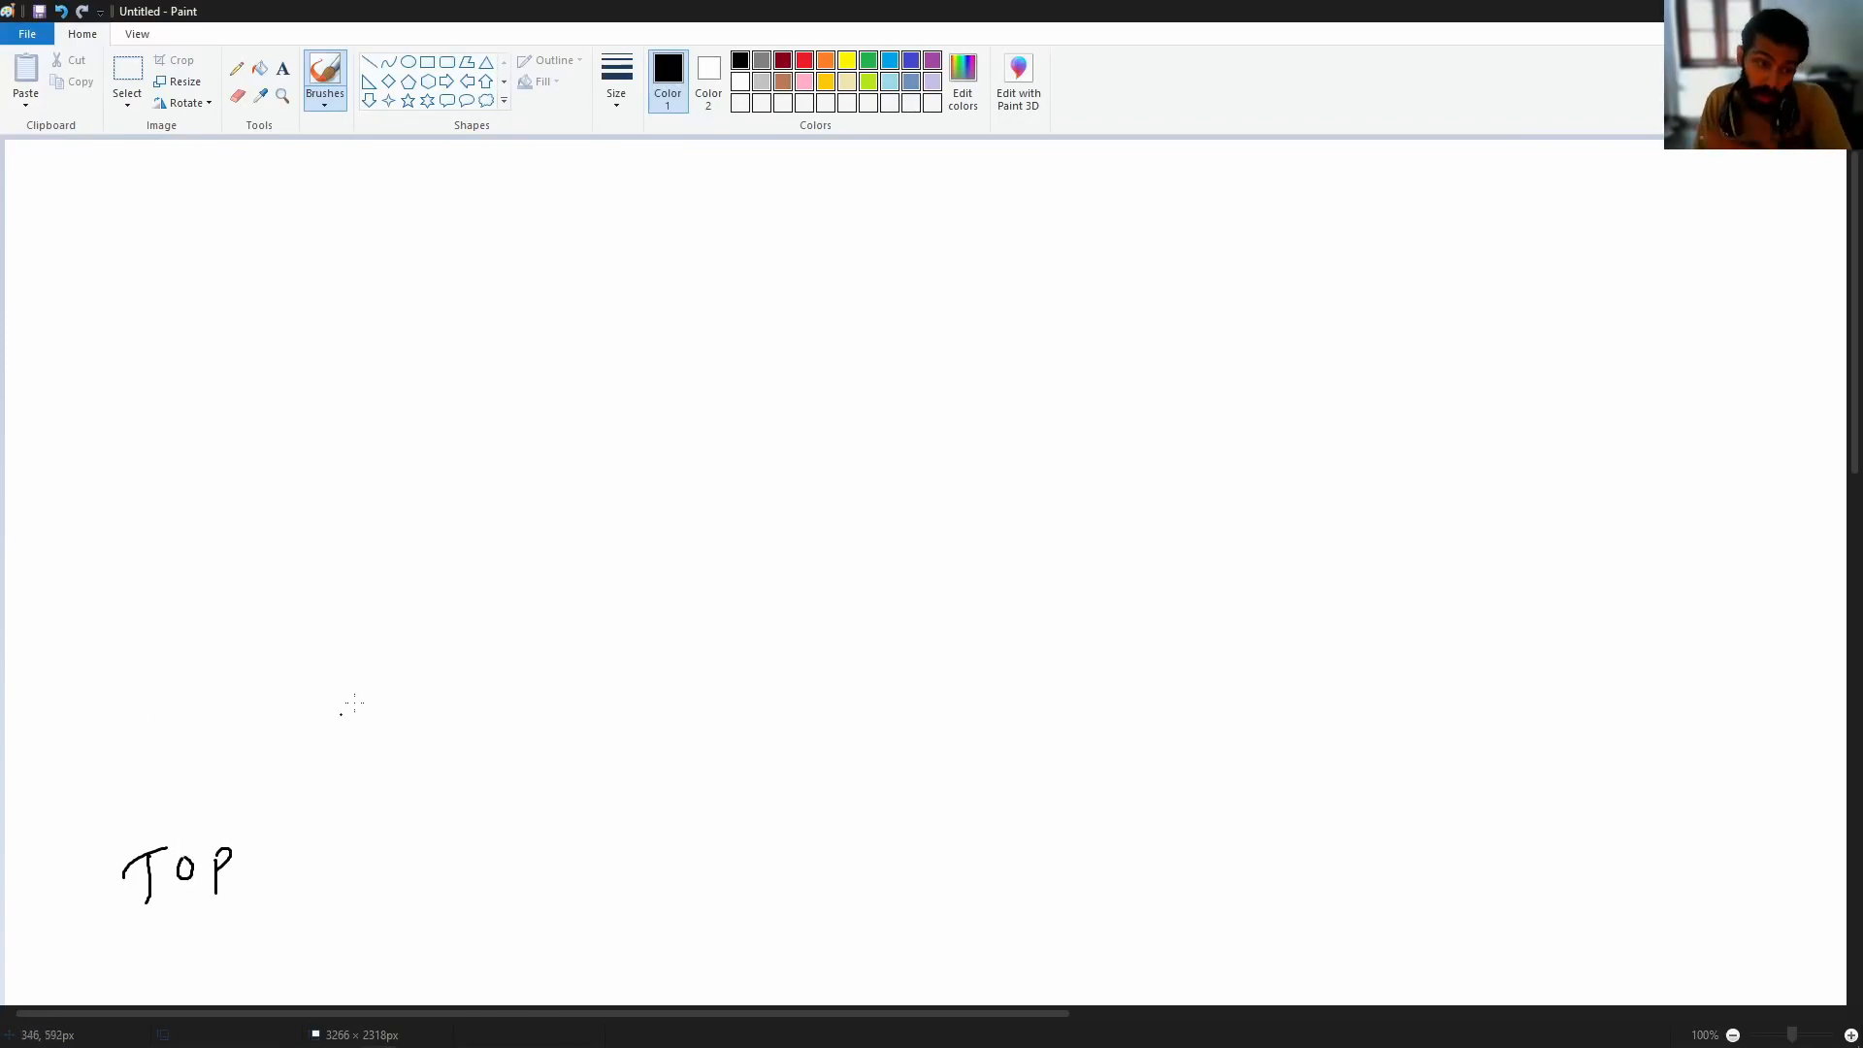
mouse_move(1384, 815)
mouse_down()
mouse_move(1361, 883)
mouse_move(1376, 854)
mouse_up()
drag(1399, 847, 1421, 833)
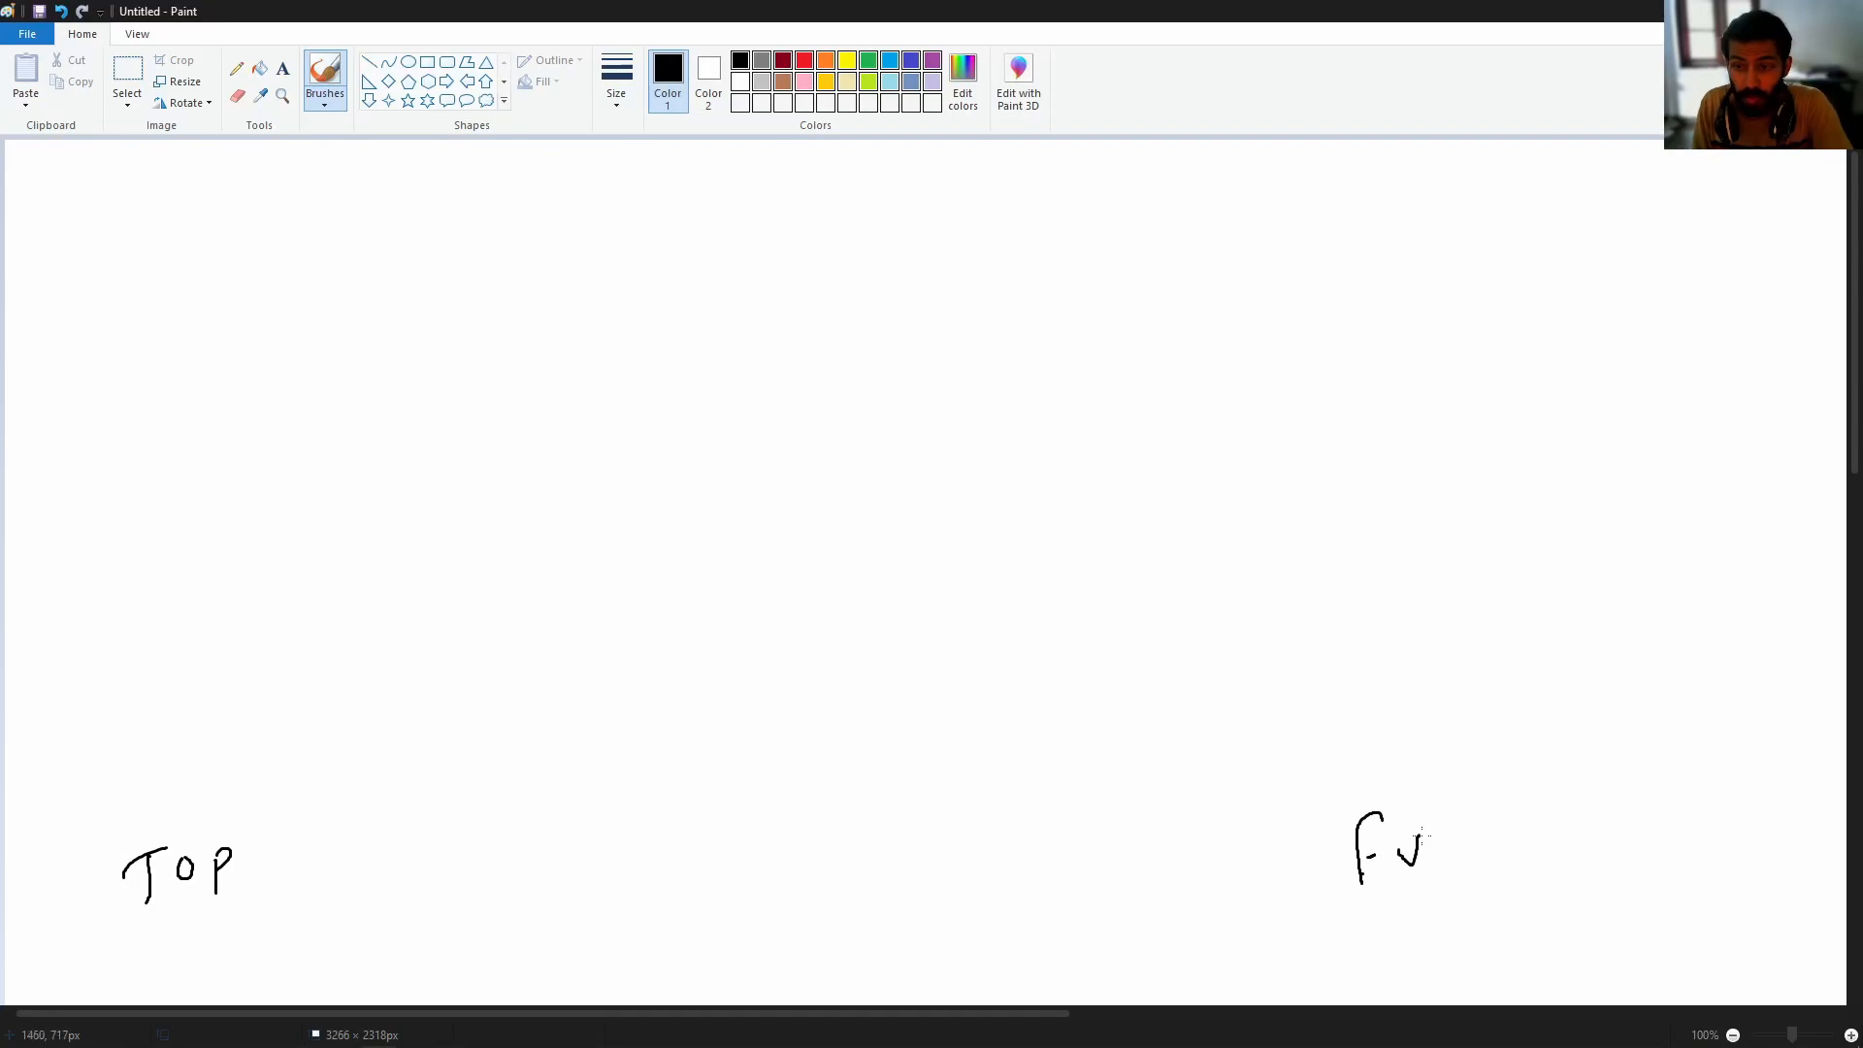
- Sketch three roughly horizontal level lines above the FV label and mark them RL, d-P and d F from top to bottom
mouse_move(1153, 436)
mouse_down()
mouse_move(1502, 411)
mouse_move(1577, 430)
mouse_up()
drag(1574, 386, 1609, 415)
drag(1633, 388, 1659, 416)
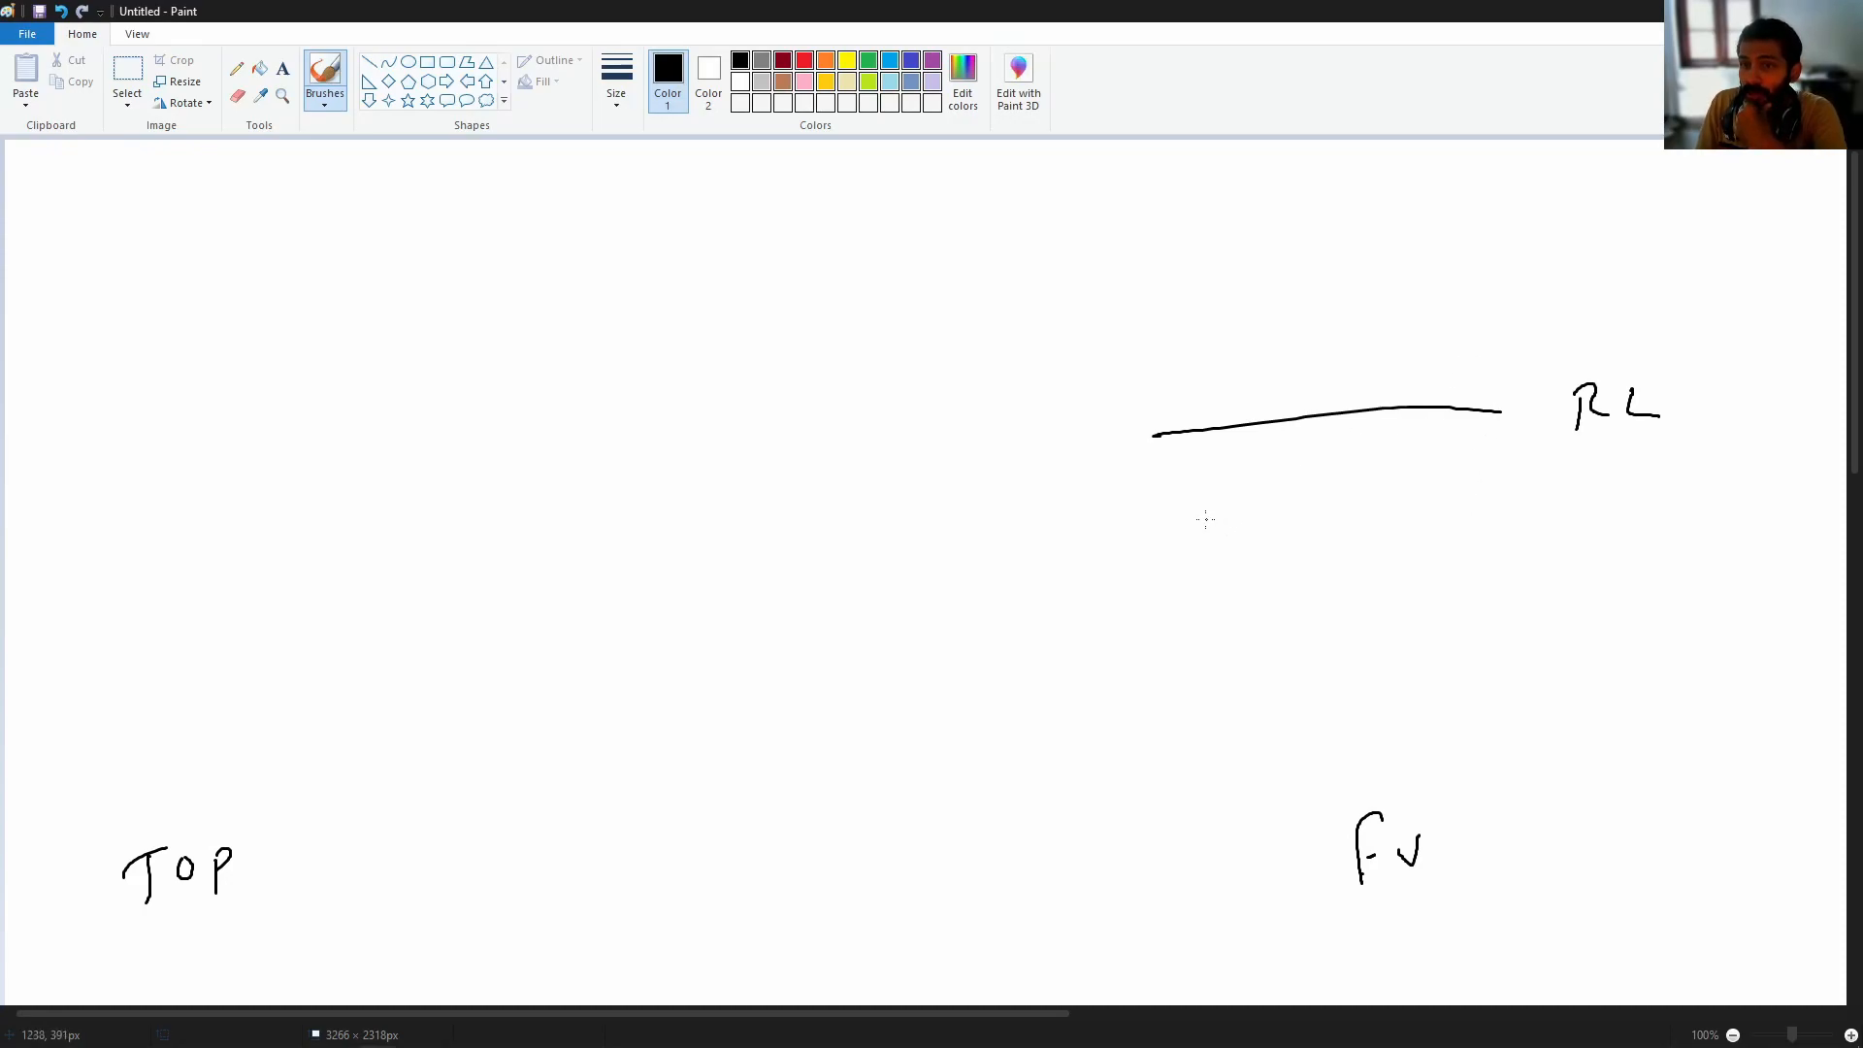
drag(1192, 519, 1472, 495)
mouse_move(1200, 611)
mouse_down()
mouse_move(1592, 625)
mouse_move(1650, 648)
mouse_up()
drag(1648, 636, 1651, 632)
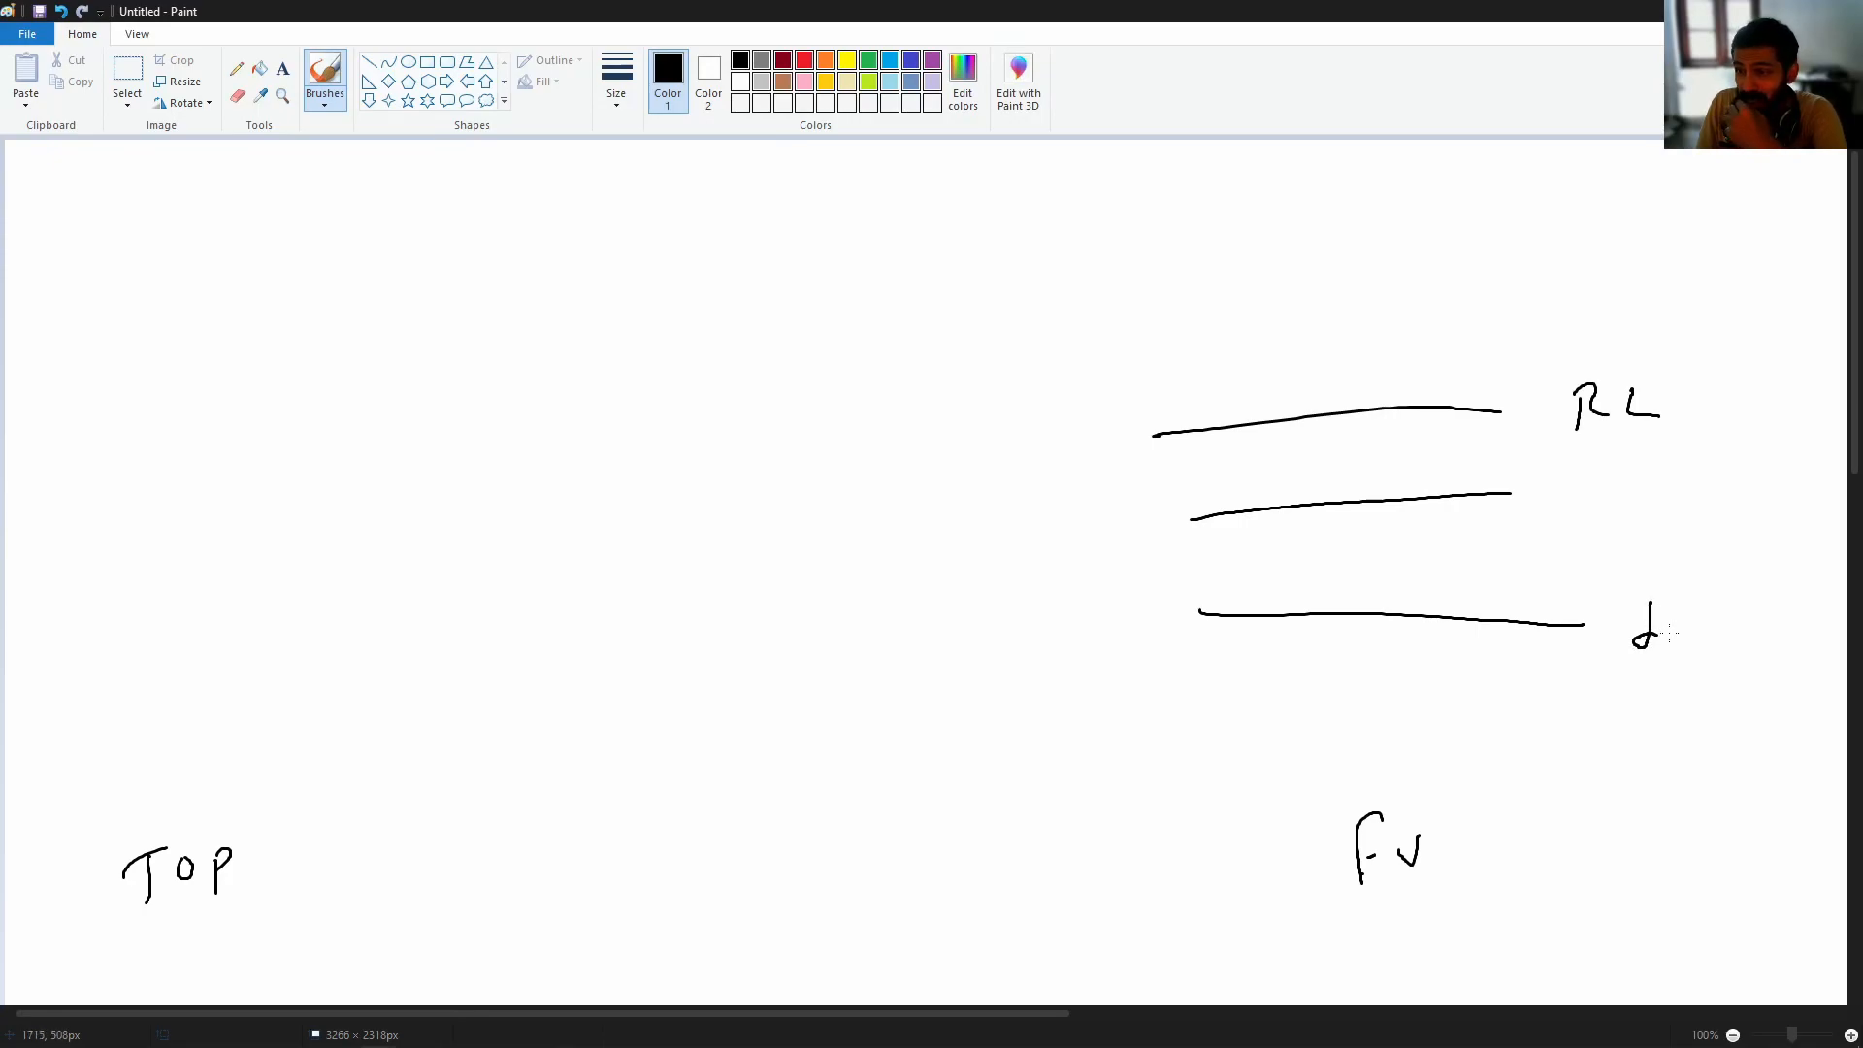
drag(1698, 624, 1724, 614)
drag(1704, 633, 1719, 629)
mouse_move(1613, 466)
mouse_down()
mouse_move(1612, 506)
mouse_move(1595, 504)
mouse_up()
drag(1632, 496, 1669, 511)
drag(1670, 475, 1671, 489)
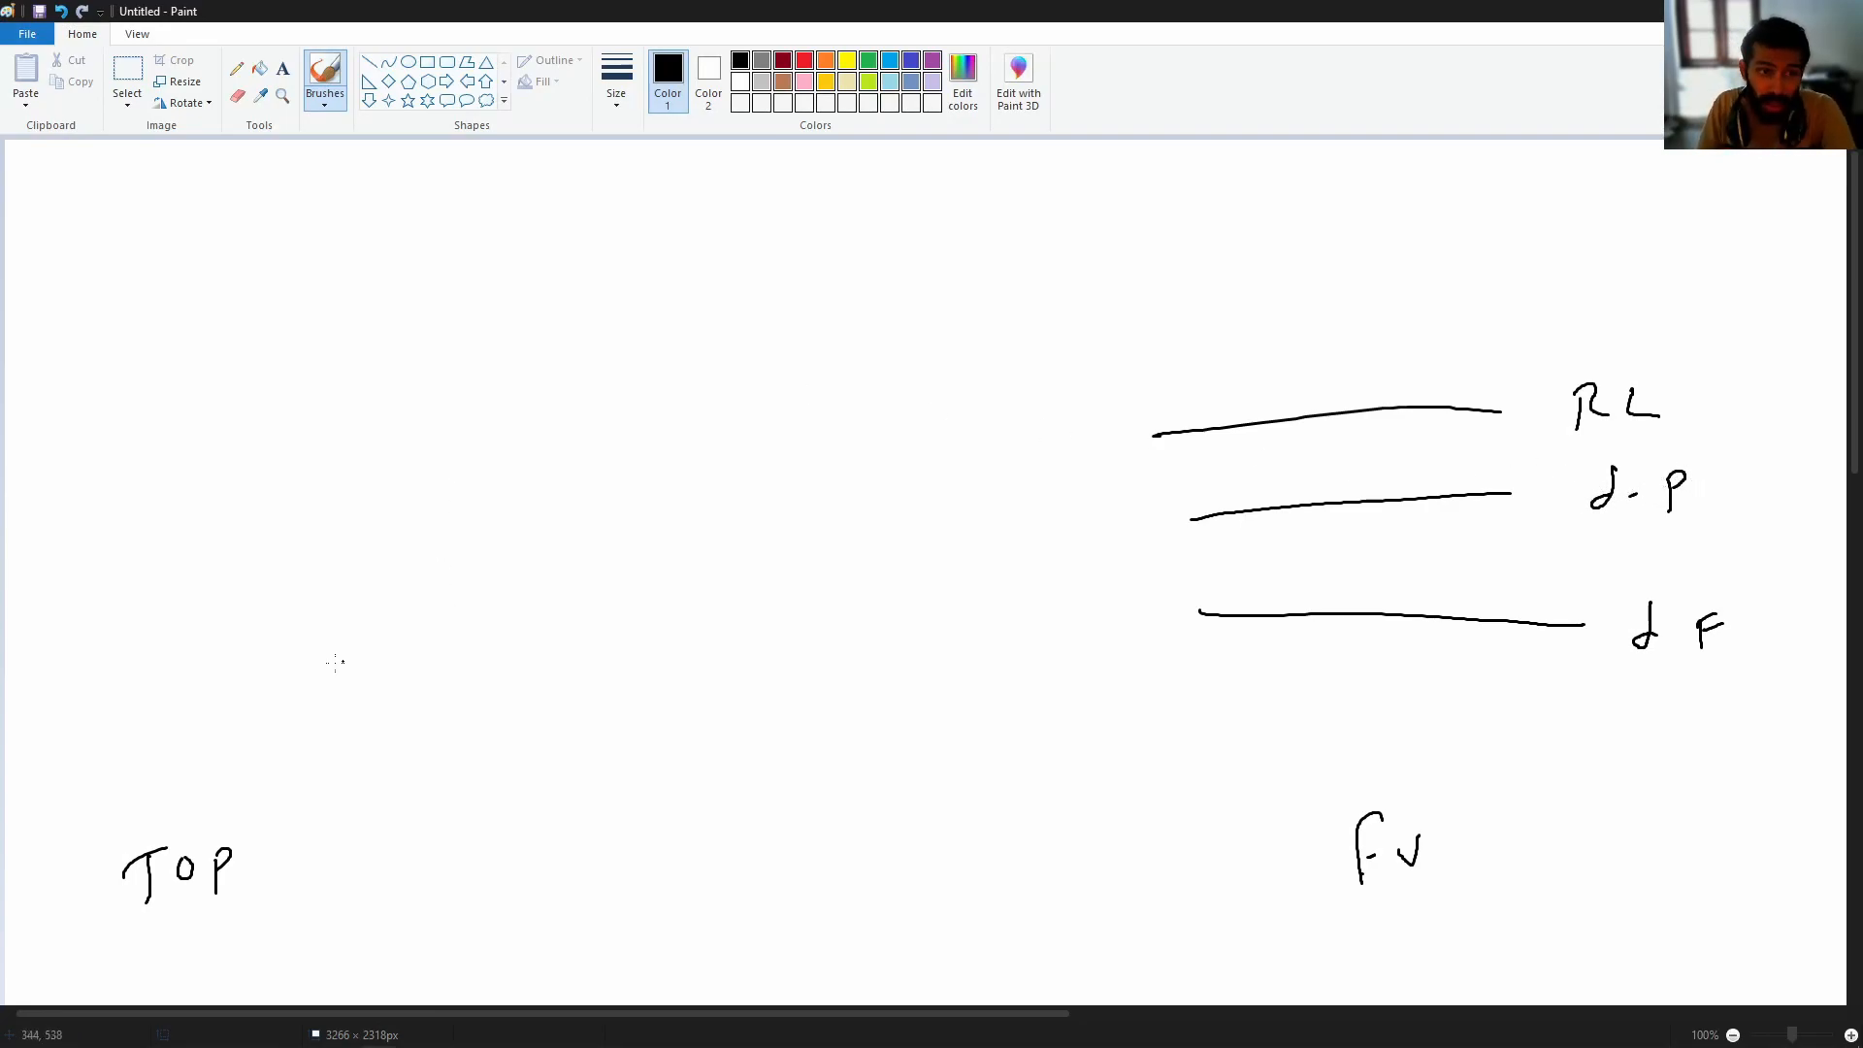
- Sketch three nested rectangles above the TOP label as the footing's top view
mouse_move(189, 460)
mouse_down()
mouse_move(204, 587)
mouse_move(658, 595)
mouse_move(540, 385)
mouse_move(187, 462)
mouse_up()
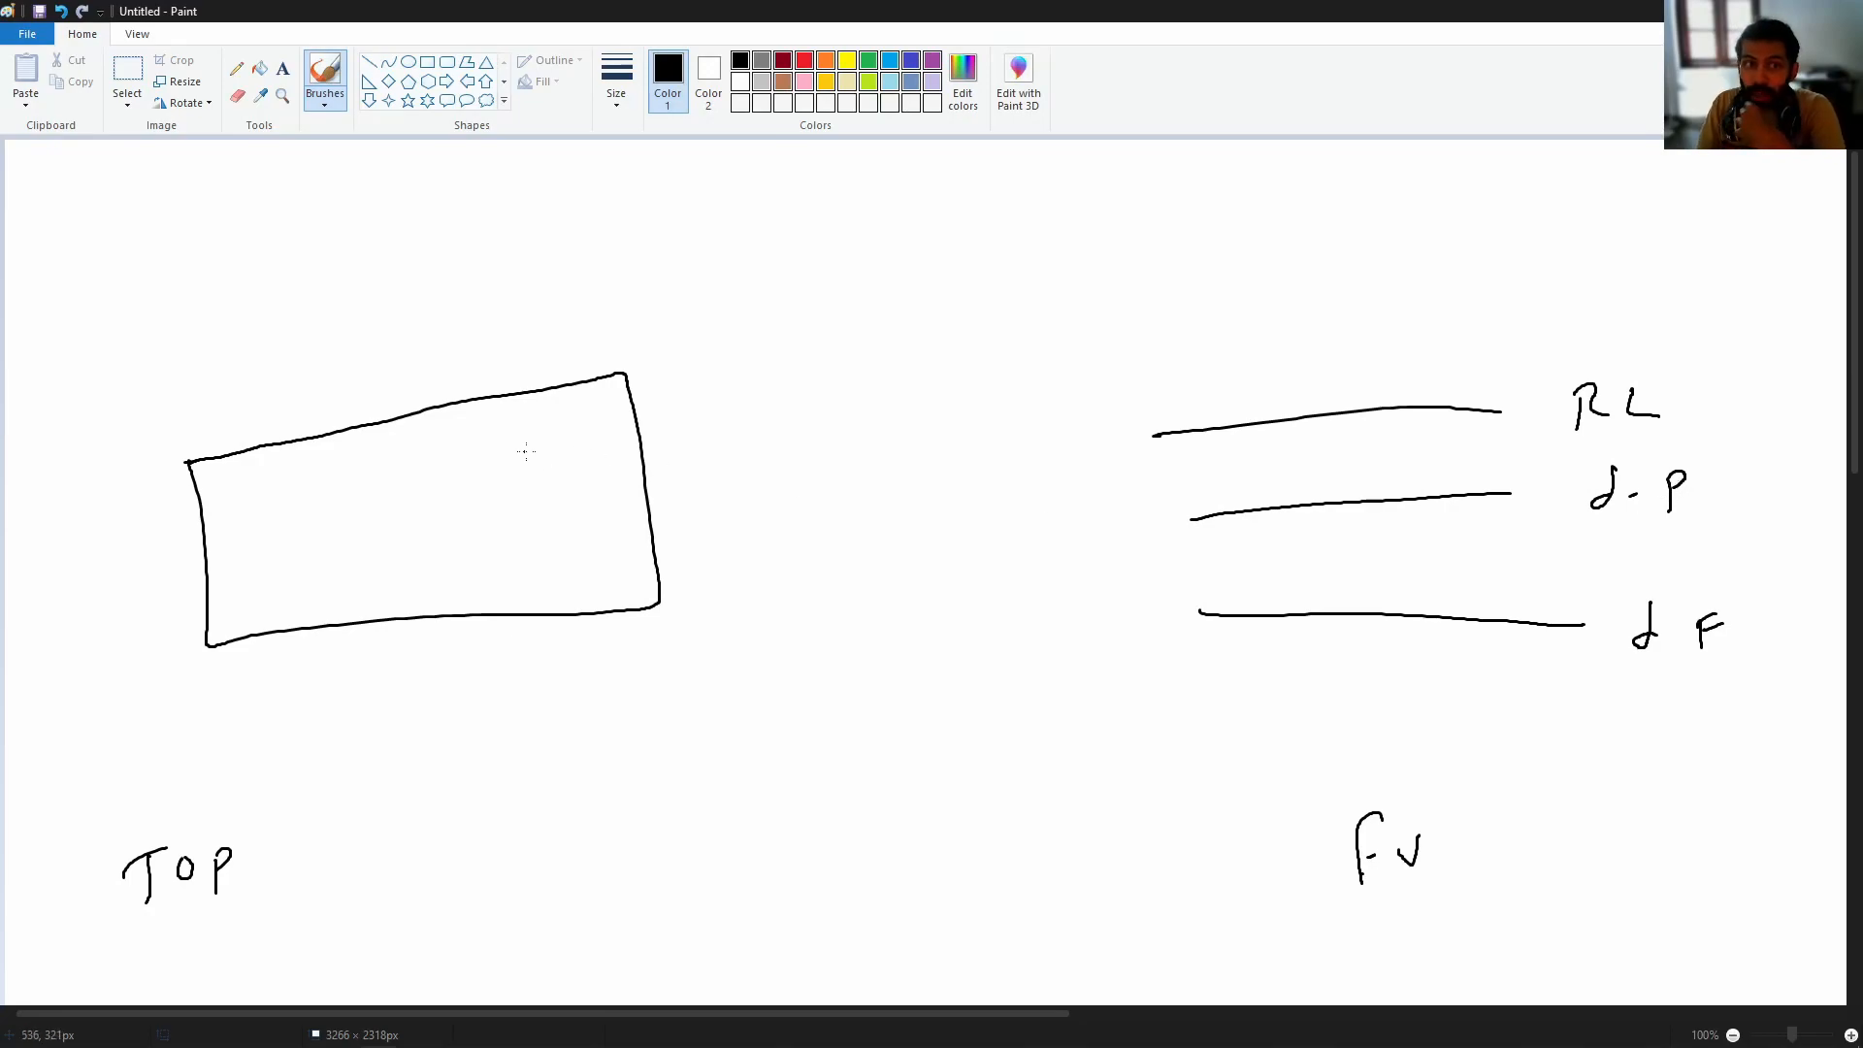
mouse_move(332, 490)
mouse_down()
mouse_move(339, 536)
mouse_move(419, 560)
mouse_move(557, 536)
mouse_move(523, 446)
mouse_move(373, 474)
mouse_up()
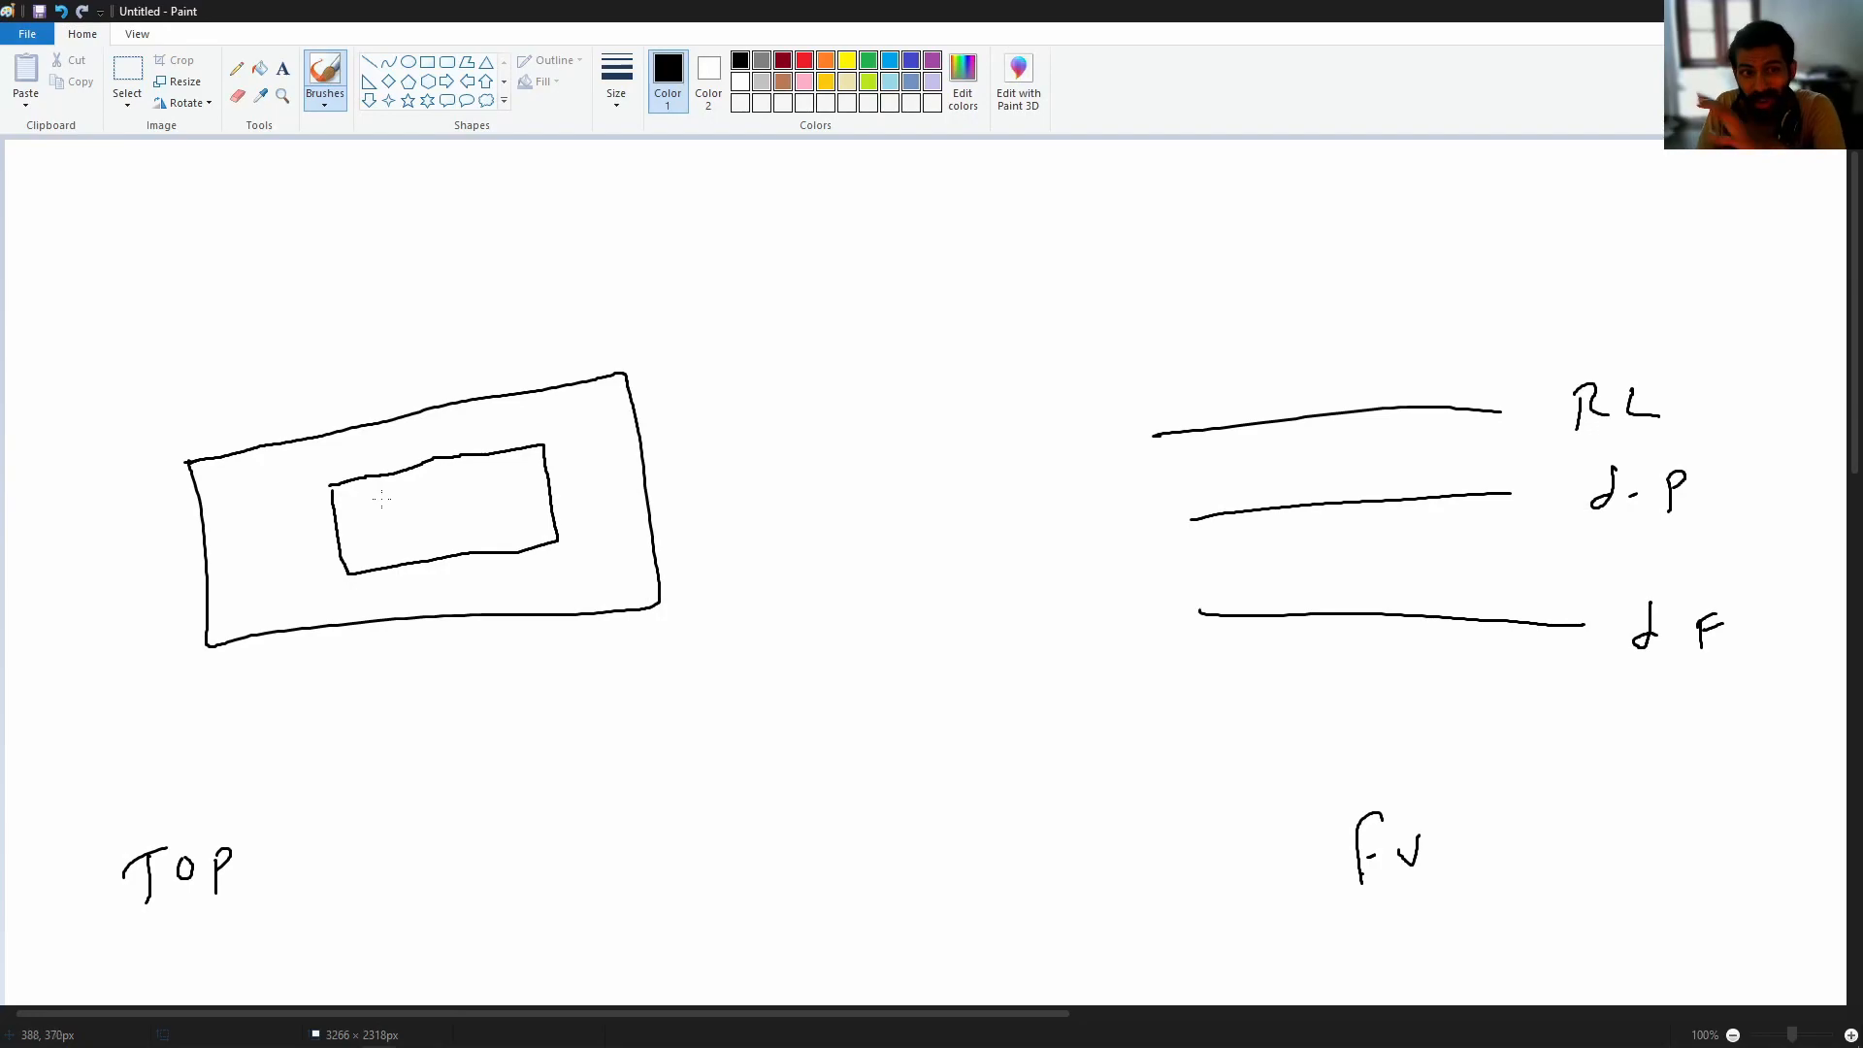
mouse_move(406, 504)
mouse_down()
mouse_move(498, 524)
mouse_move(479, 483)
mouse_move(407, 503)
mouse_up()
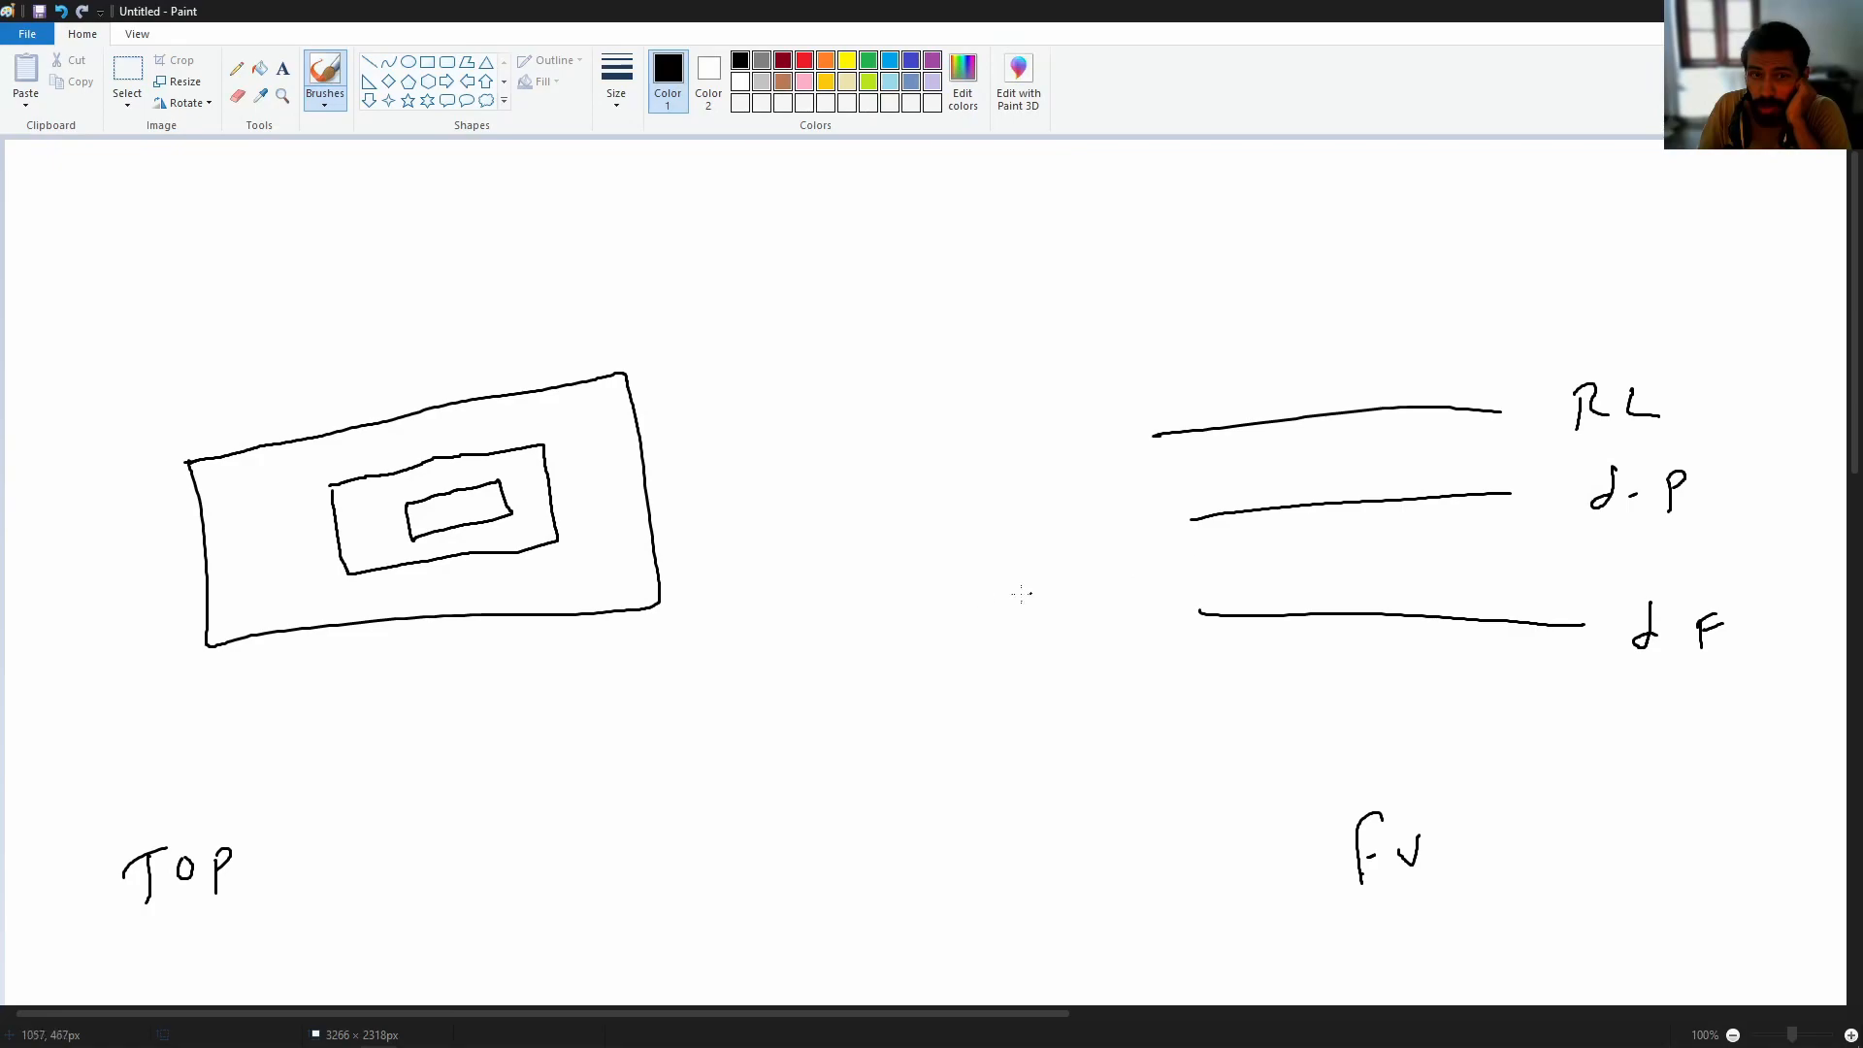
- Label the outer rectangle as 1 and sketch the matching footing block between the d-P and d F lines, also labelled 1
drag(649, 610, 735, 665)
mouse_move(720, 633)
mouse_down()
mouse_move(714, 674)
mouse_move(724, 632)
mouse_up()
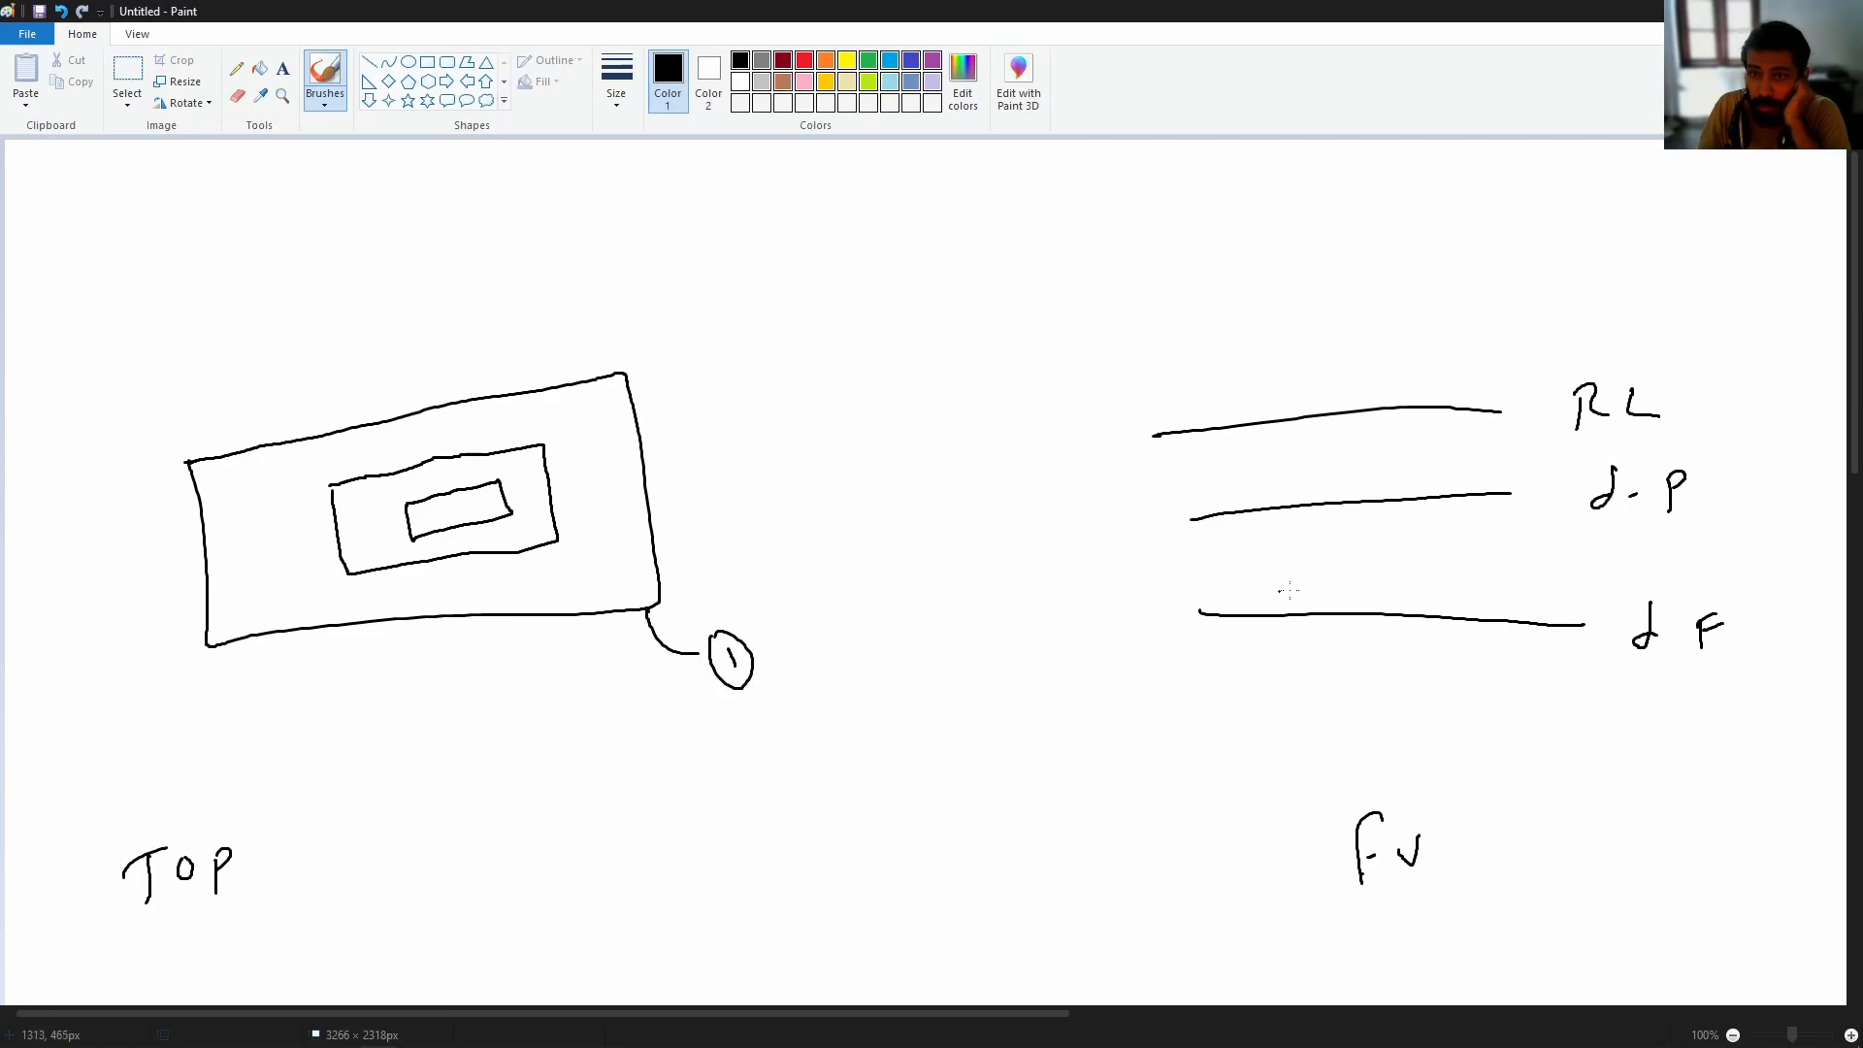
mouse_move(1238, 511)
mouse_down()
mouse_move(1248, 614)
mouse_move(1439, 617)
mouse_move(1438, 500)
mouse_up()
mouse_move(1414, 562)
mouse_down()
mouse_move(1480, 578)
mouse_move(1496, 552)
mouse_up()
drag(1490, 561, 1494, 584)
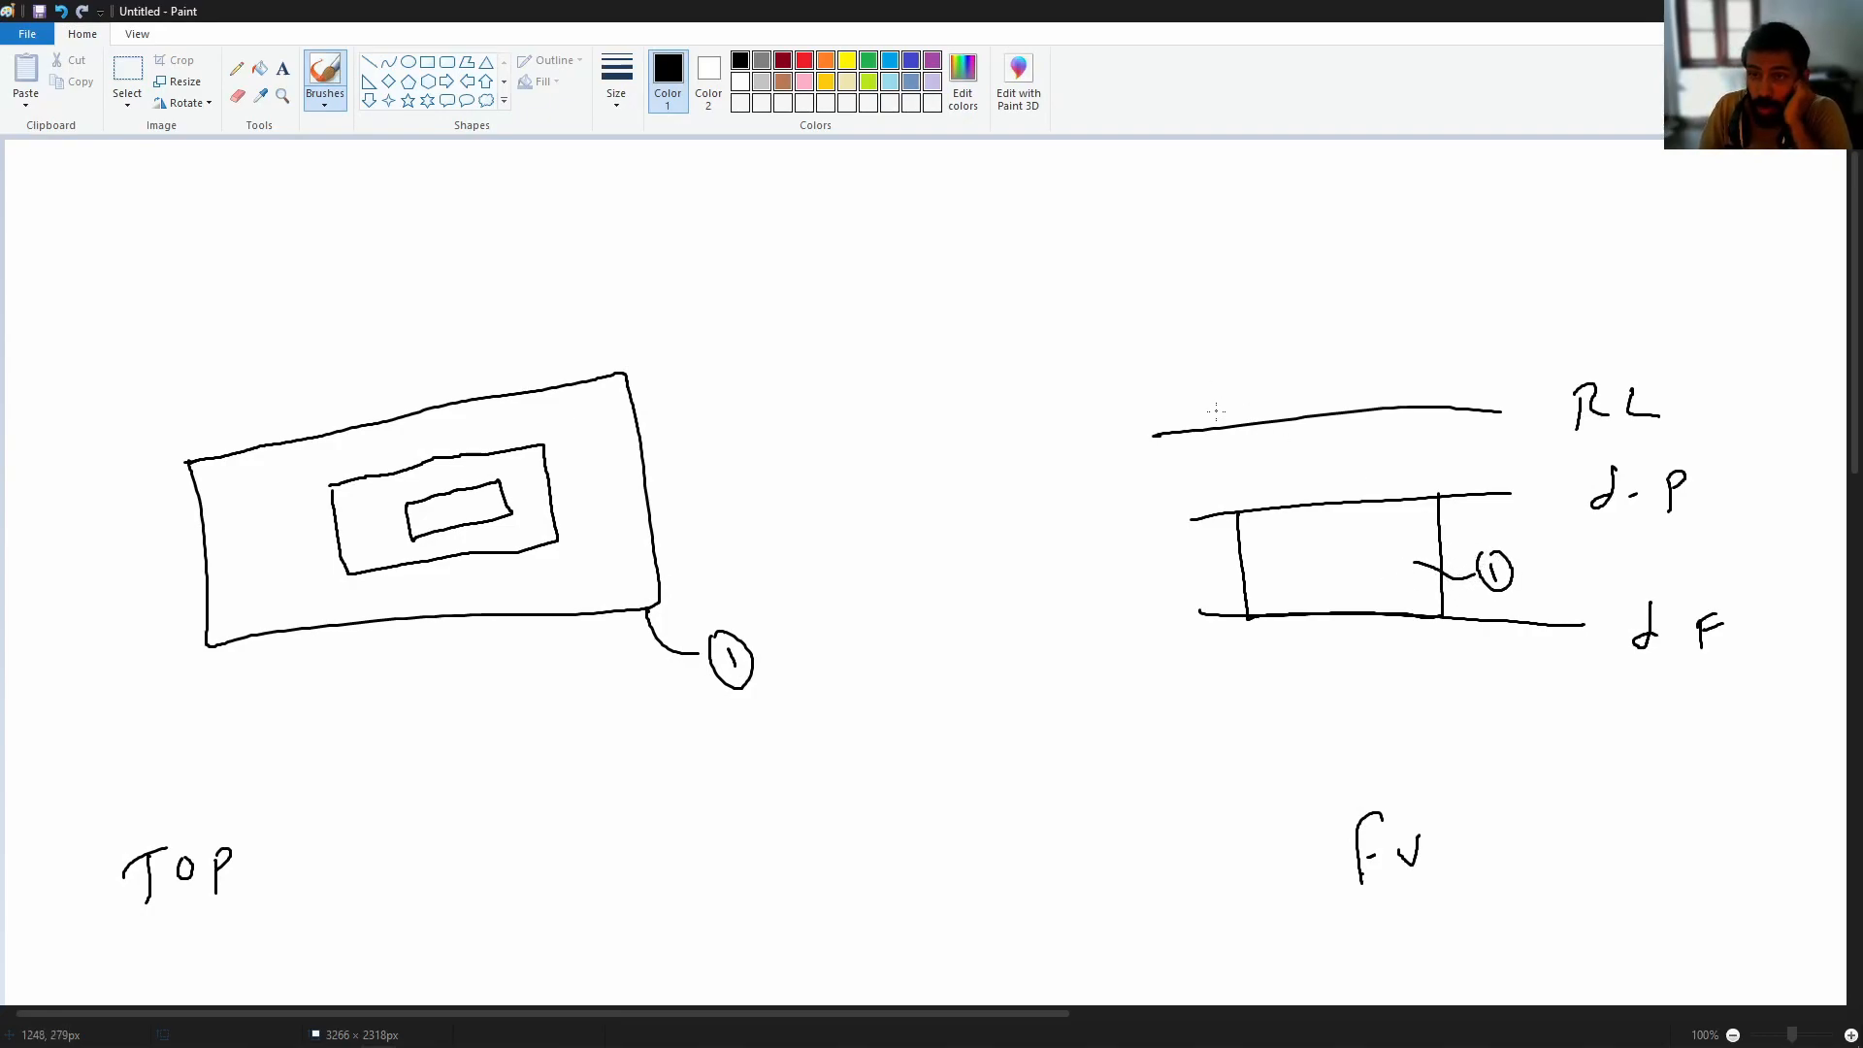
- Label the middle rectangle 2 "Tapered ped." with an arrow, and sketch tapered pedestal 2 between the RL and d-P lines
drag(519, 497, 737, 439)
mouse_move(728, 426)
mouse_down()
mouse_move(740, 458)
mouse_move(834, 447)
mouse_up()
click(844, 442)
mouse_move(912, 392)
mouse_down()
mouse_move(1048, 393)
mouse_move(1069, 359)
mouse_up()
mouse_move(932, 465)
mouse_down()
mouse_move(996, 456)
mouse_move(1020, 476)
mouse_up()
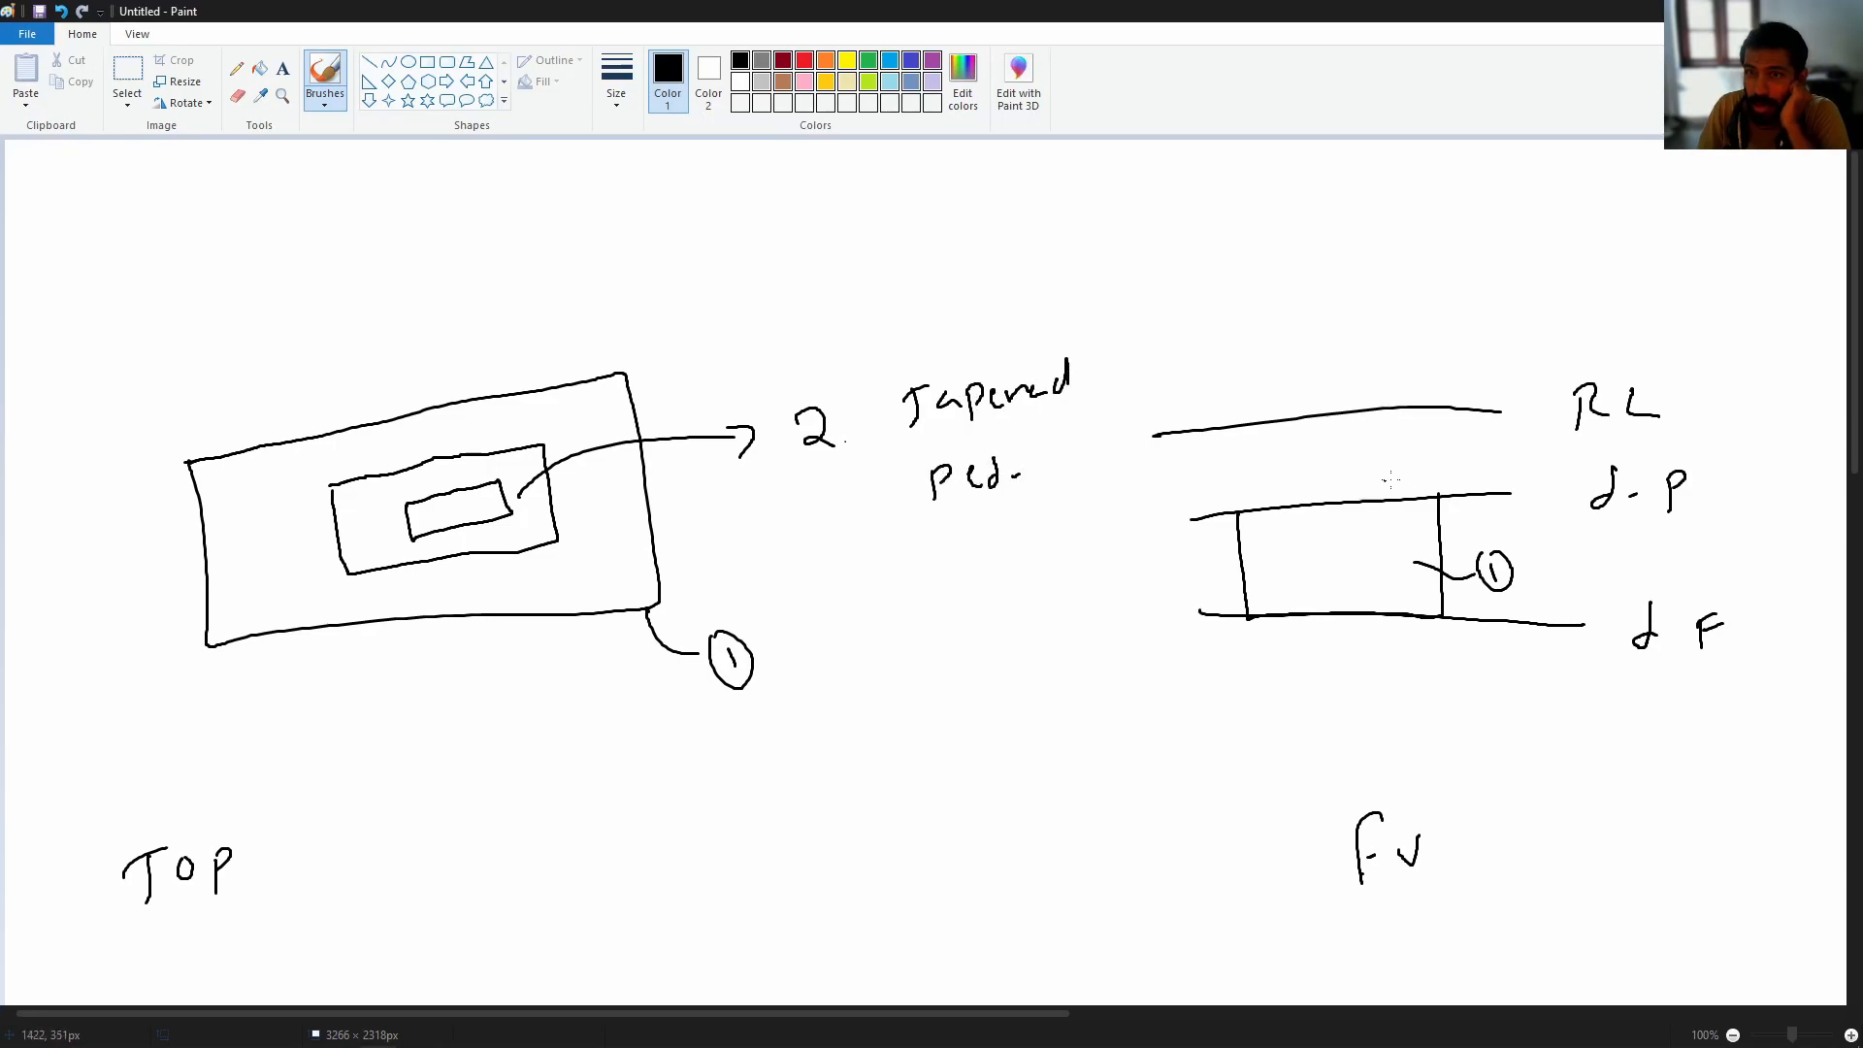
drag(1277, 504, 1312, 418)
mouse_move(1418, 496)
mouse_down()
mouse_move(1376, 423)
mouse_move(1349, 495)
mouse_move(1375, 474)
mouse_up()
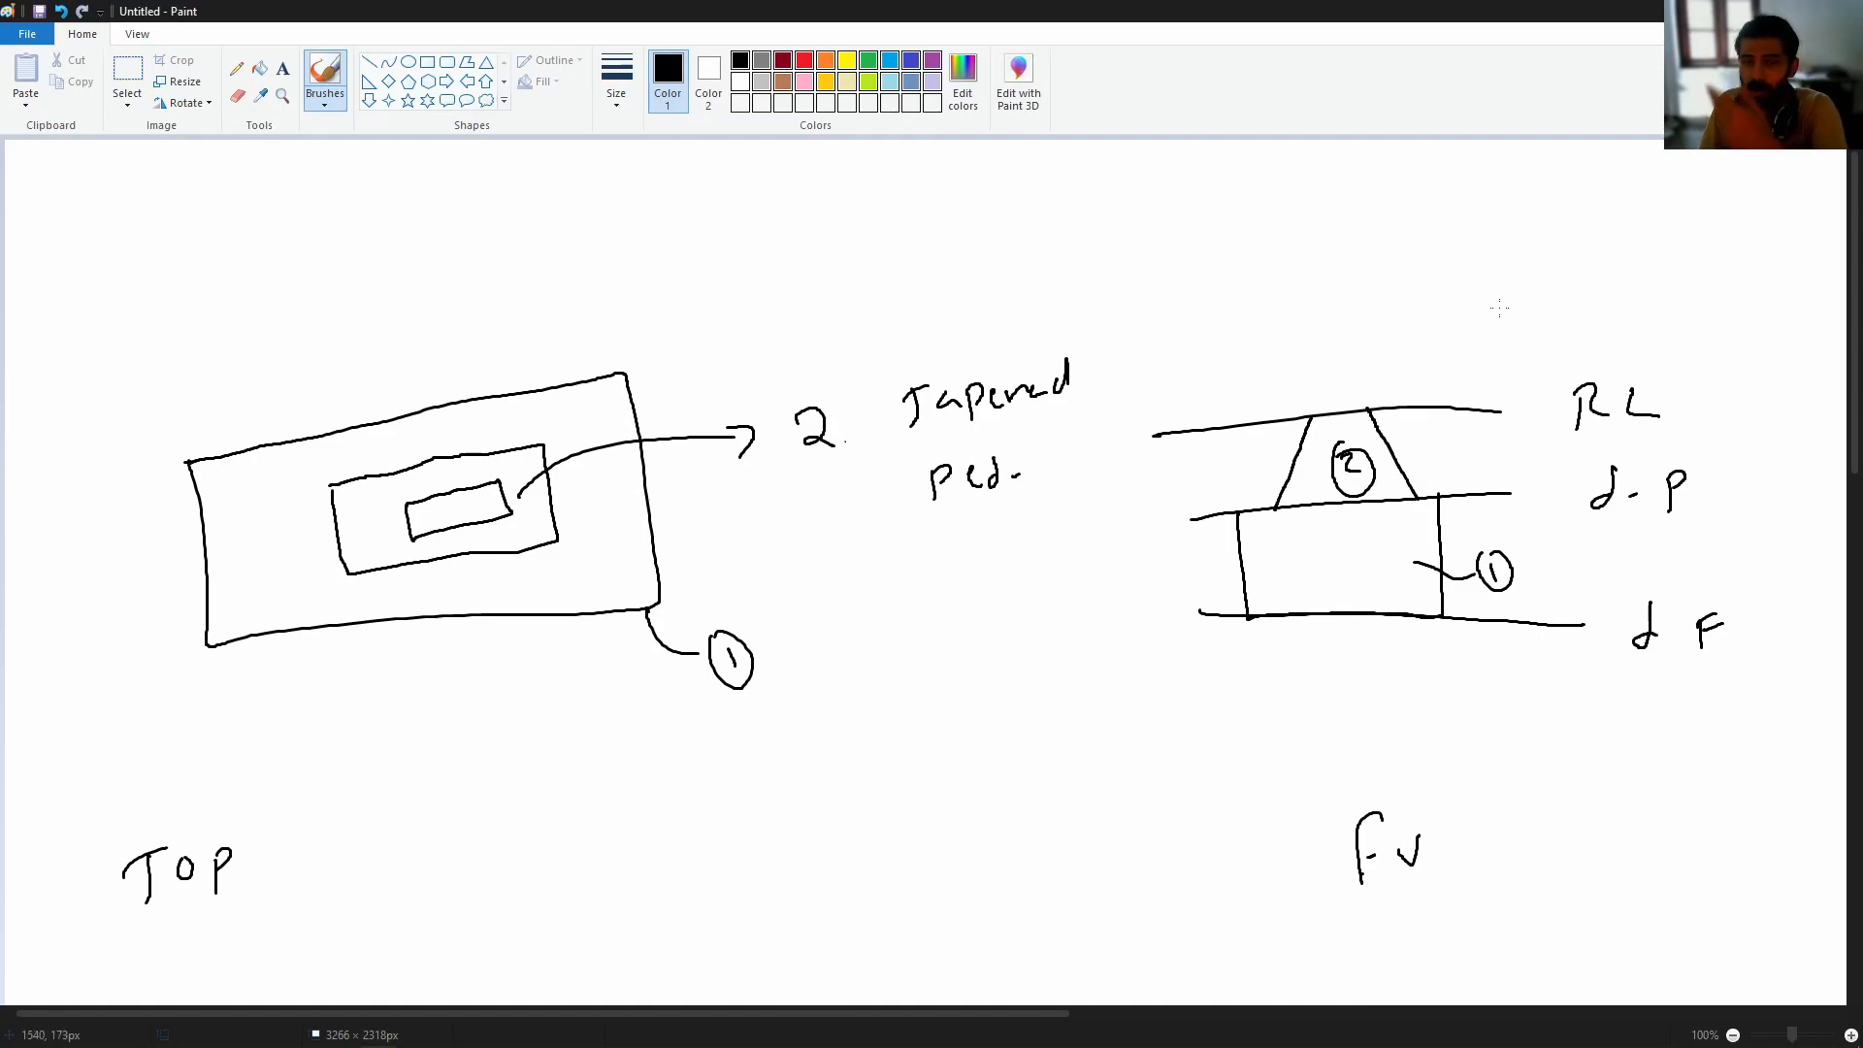
- Draw green dashed vertical and horizontal centre lines through the nested rectangles of the top view
click(868, 60)
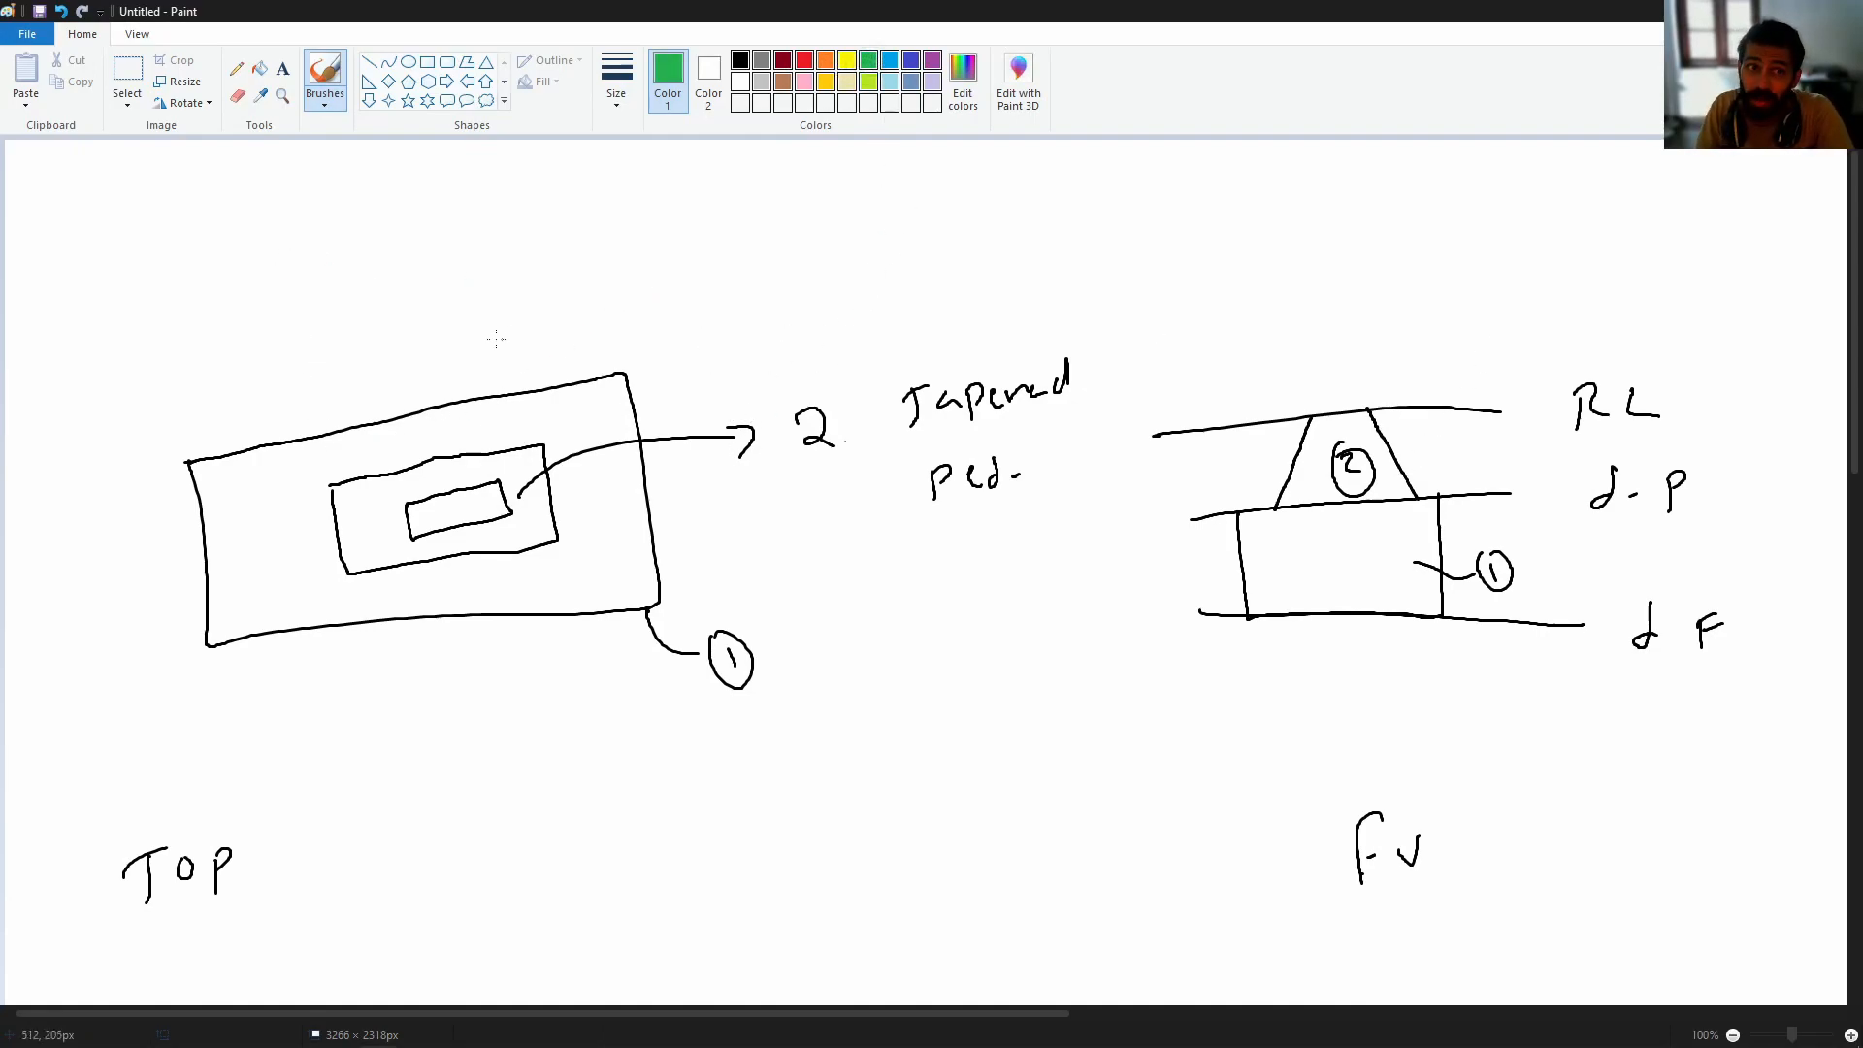
drag(456, 504, 456, 524)
drag(468, 560, 482, 596)
drag(488, 638, 489, 669)
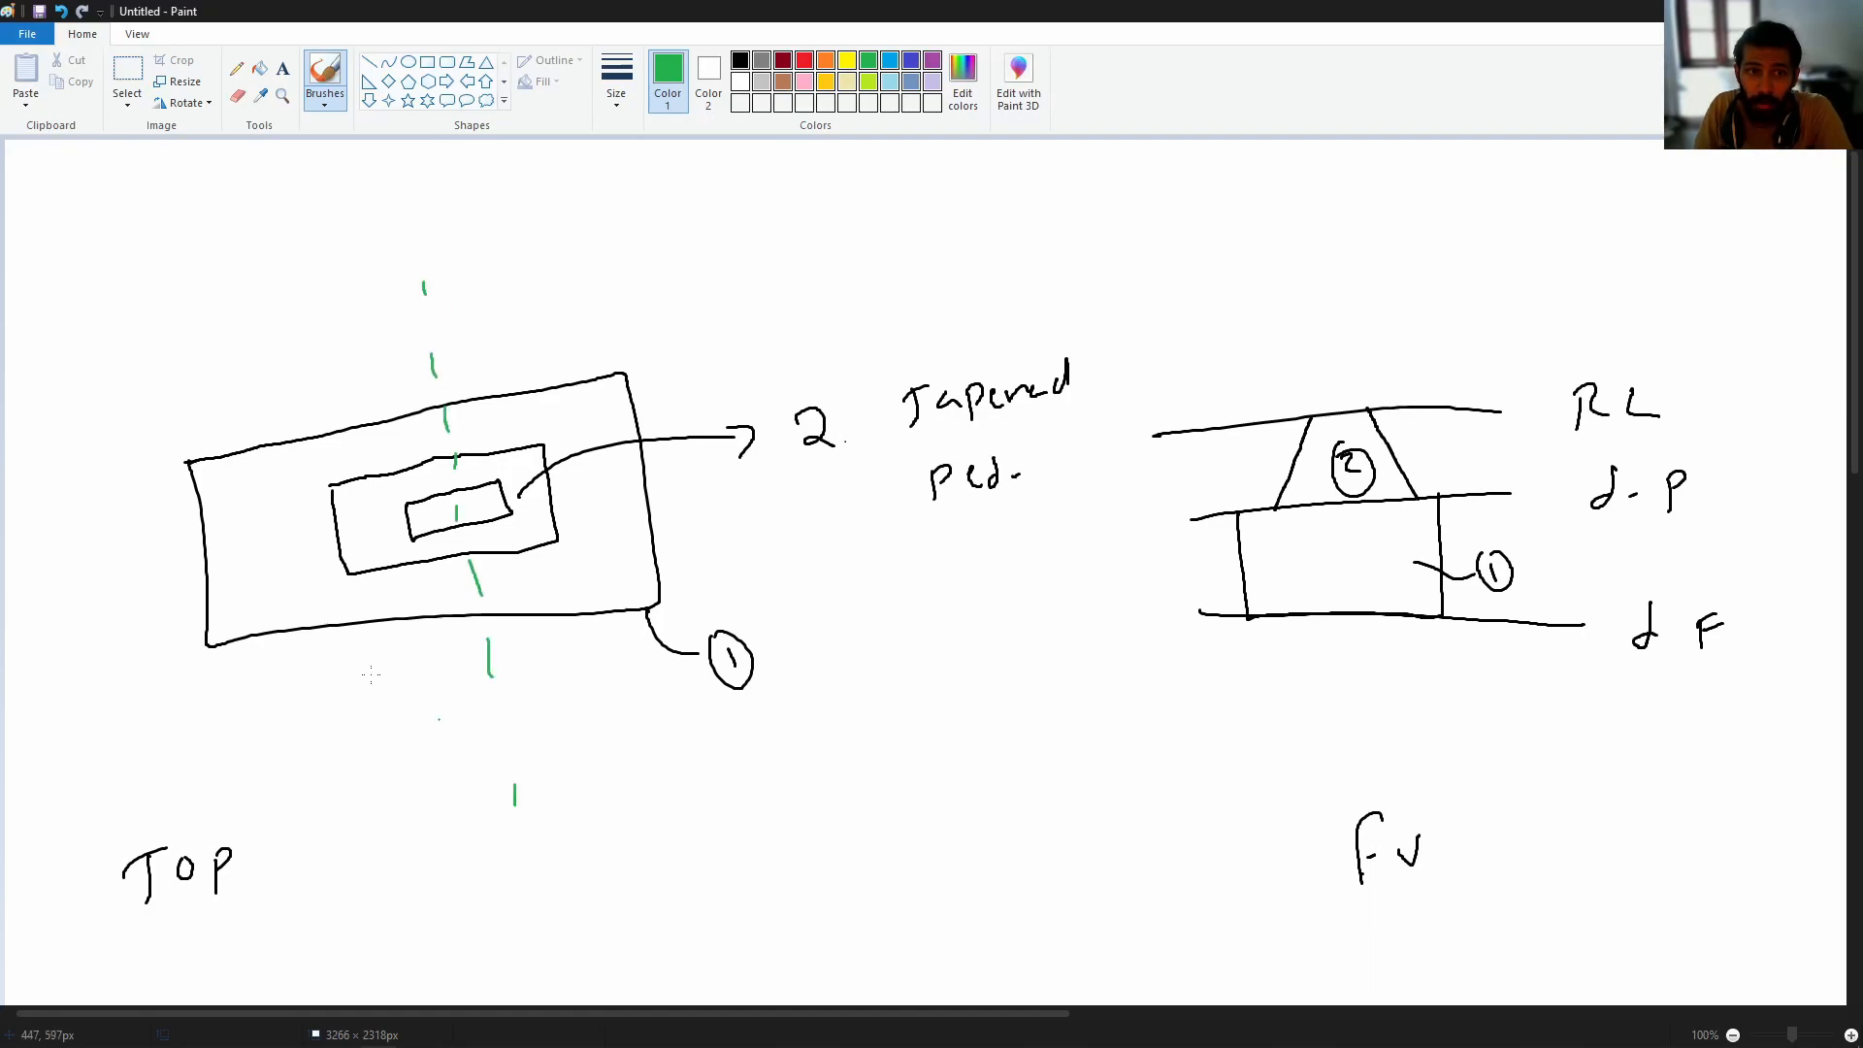
drag(281, 541, 305, 534)
drag(330, 526, 358, 519)
drag(388, 517, 420, 506)
drag(473, 500, 591, 476)
drag(644, 474, 687, 464)
drag(726, 465, 777, 458)
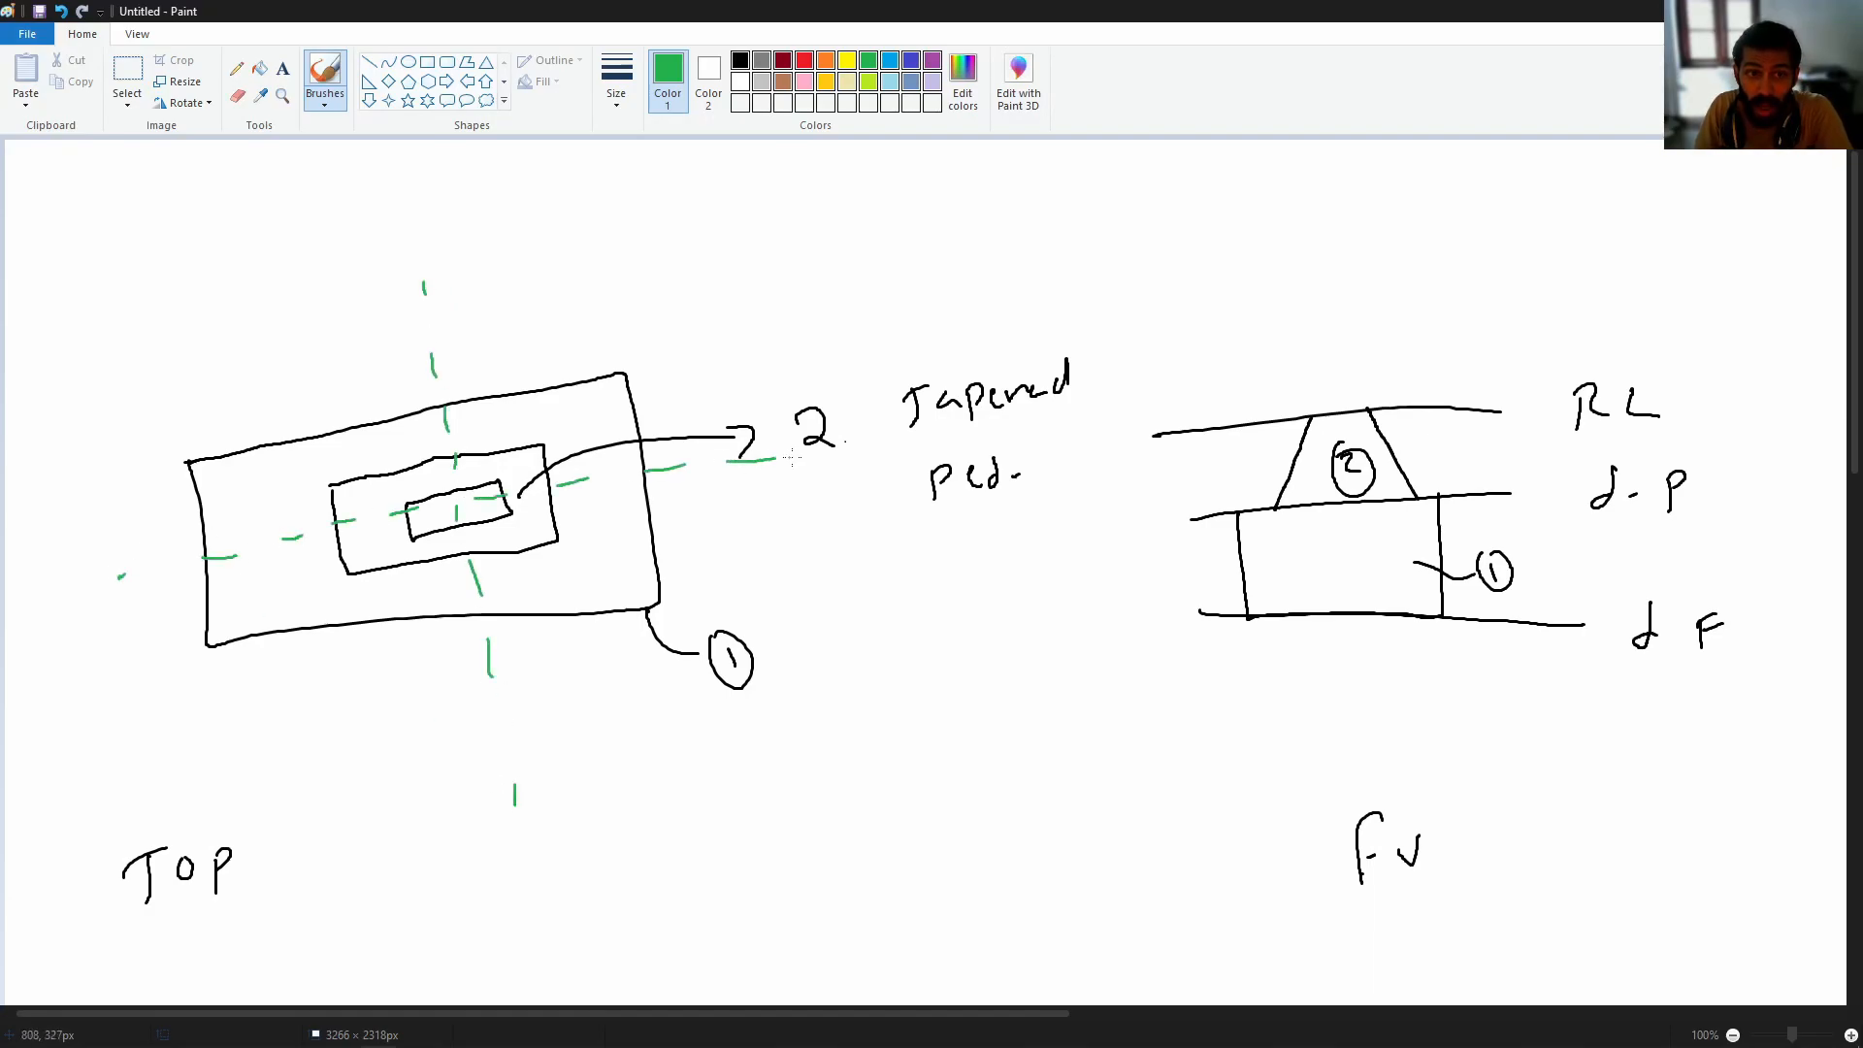
- Switch back to Revit and open the foundation family's Ref. Level floor plan
key(alt+Tab)
key(alt+Tab)
key(alt+Tab)
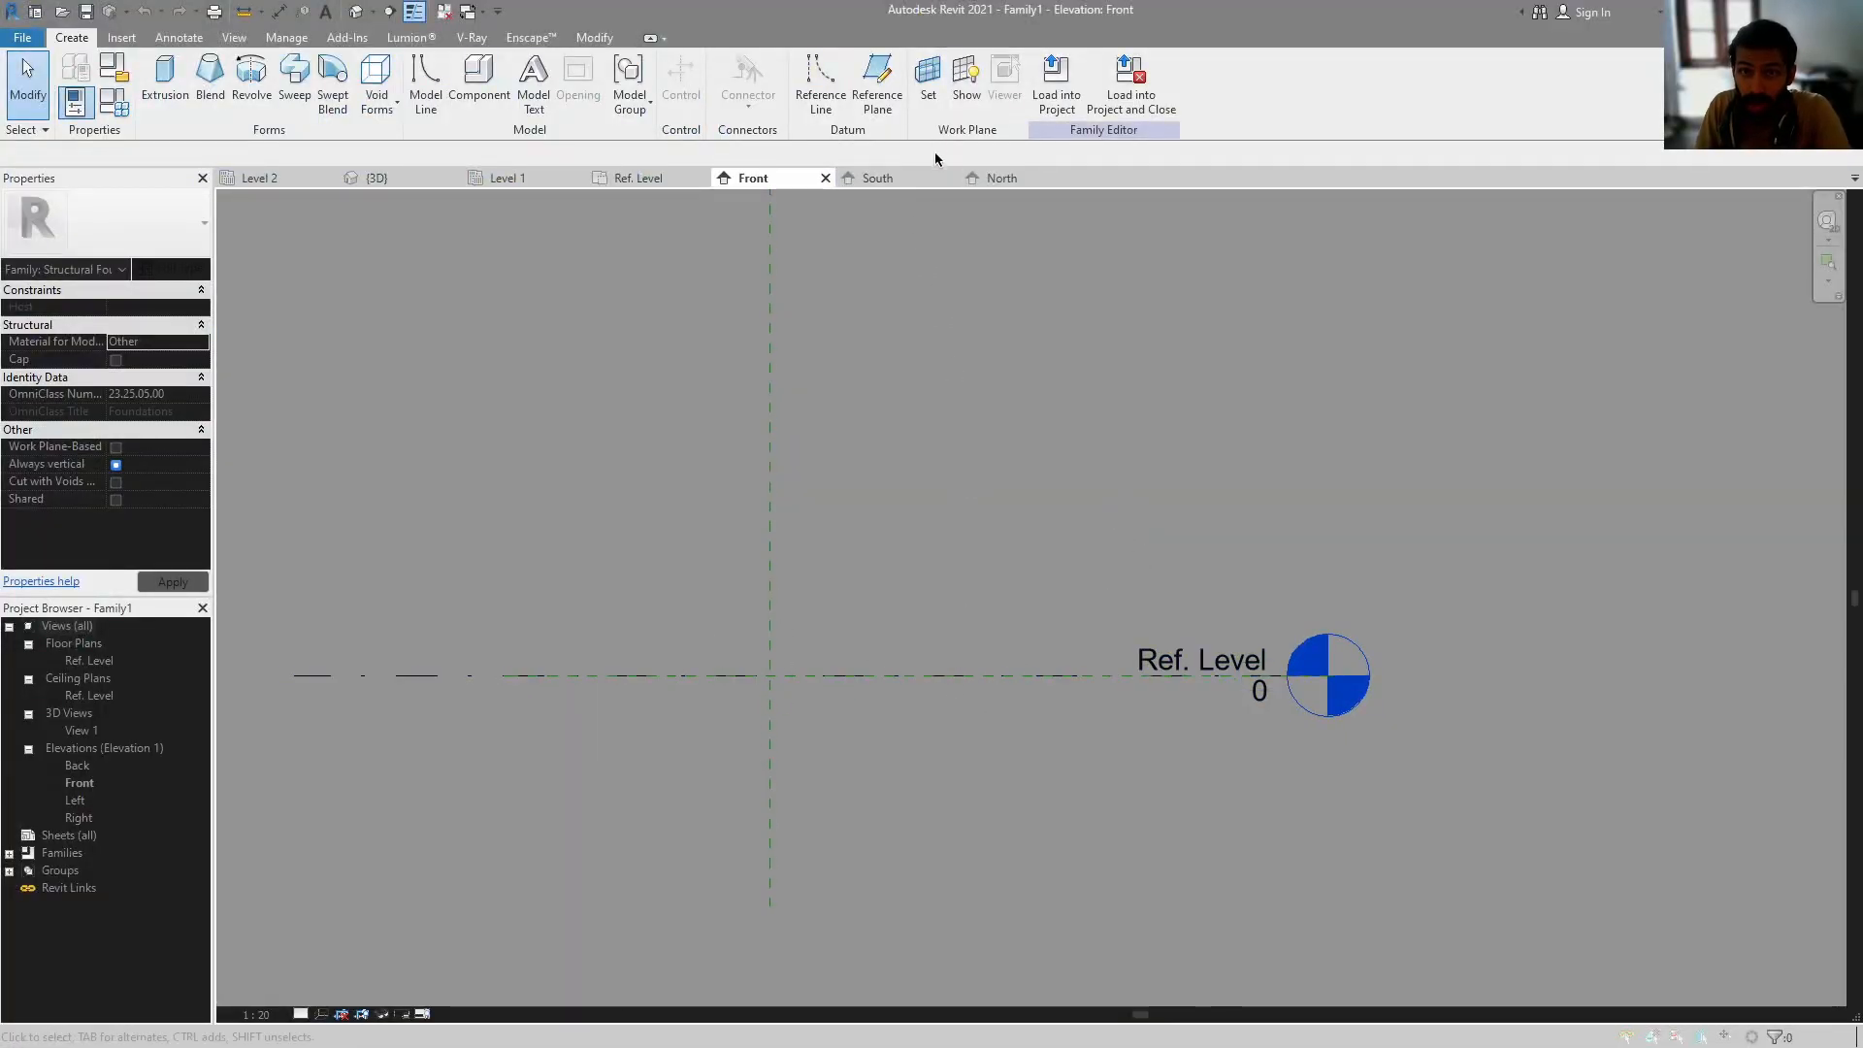
click(636, 179)
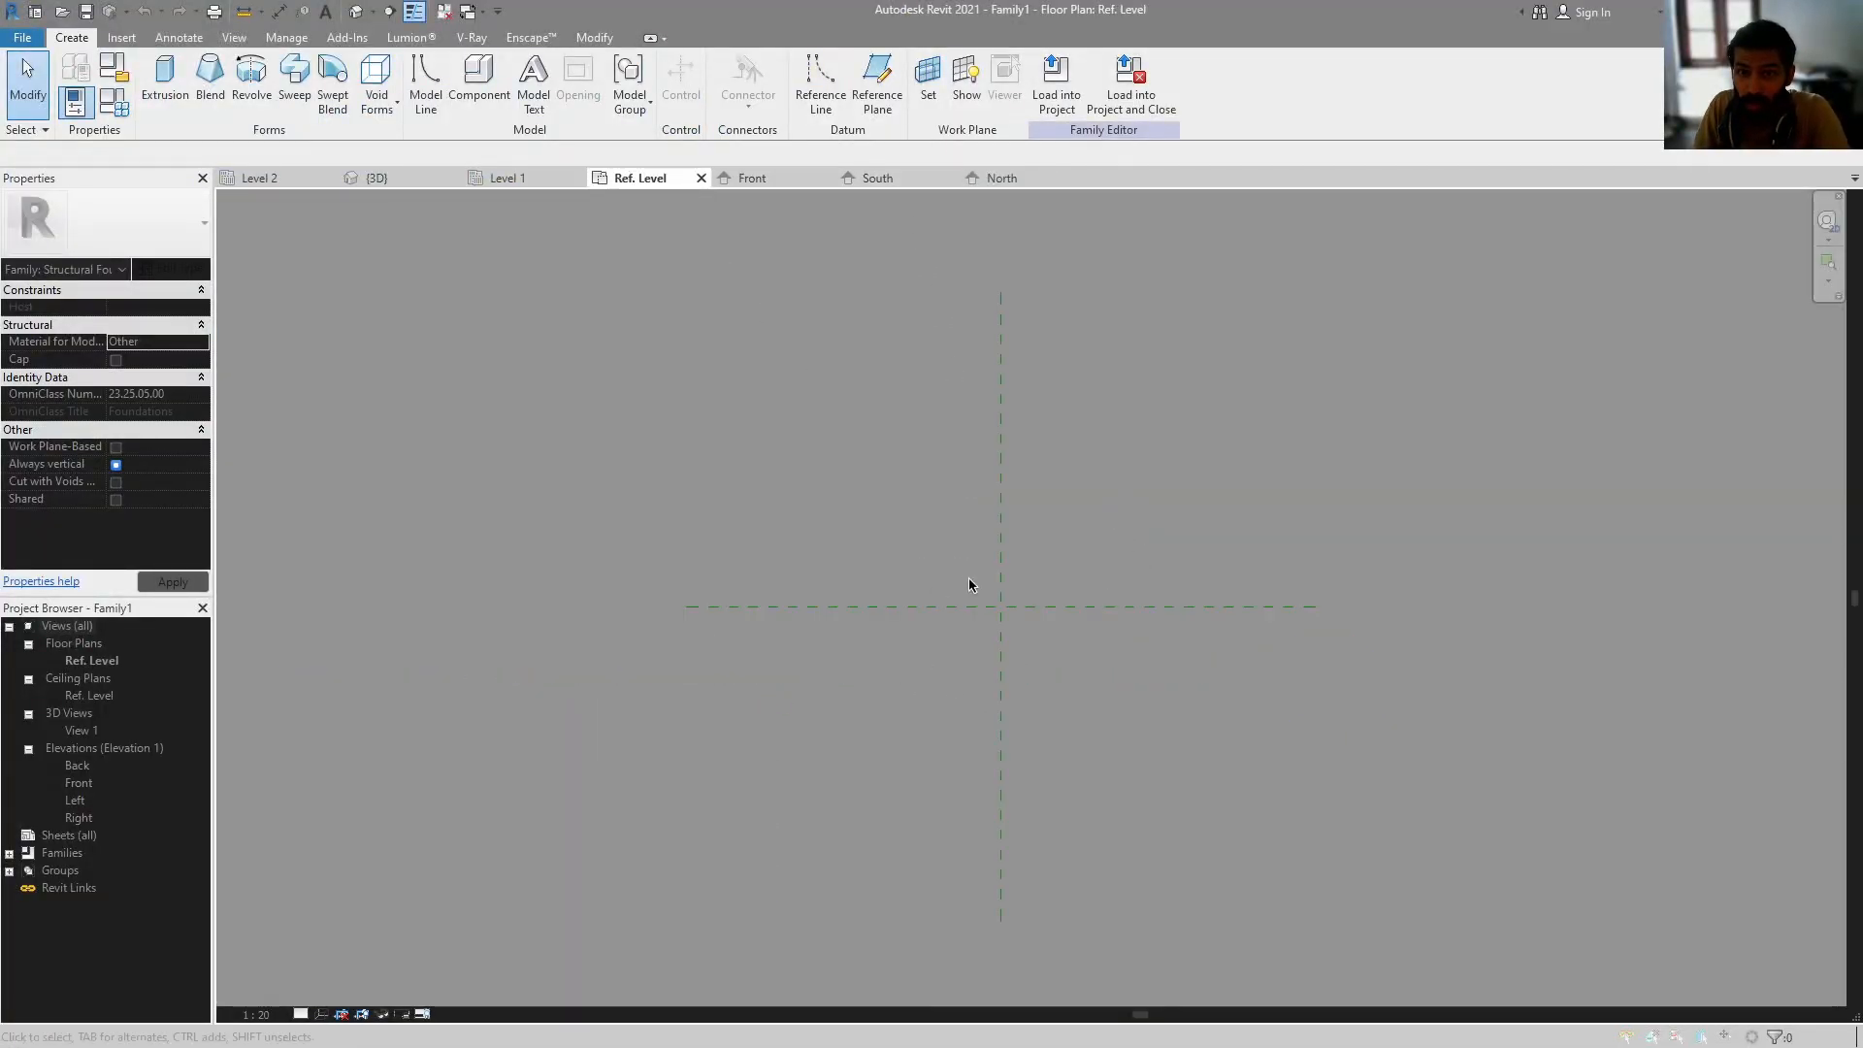
- Switch to the Paint sketch and draw green dashed extension lines with an arrowed dimension labelled L1 above the outer rectangle
key(alt+Tab)
key(alt+Tab)
key(alt+Tab)
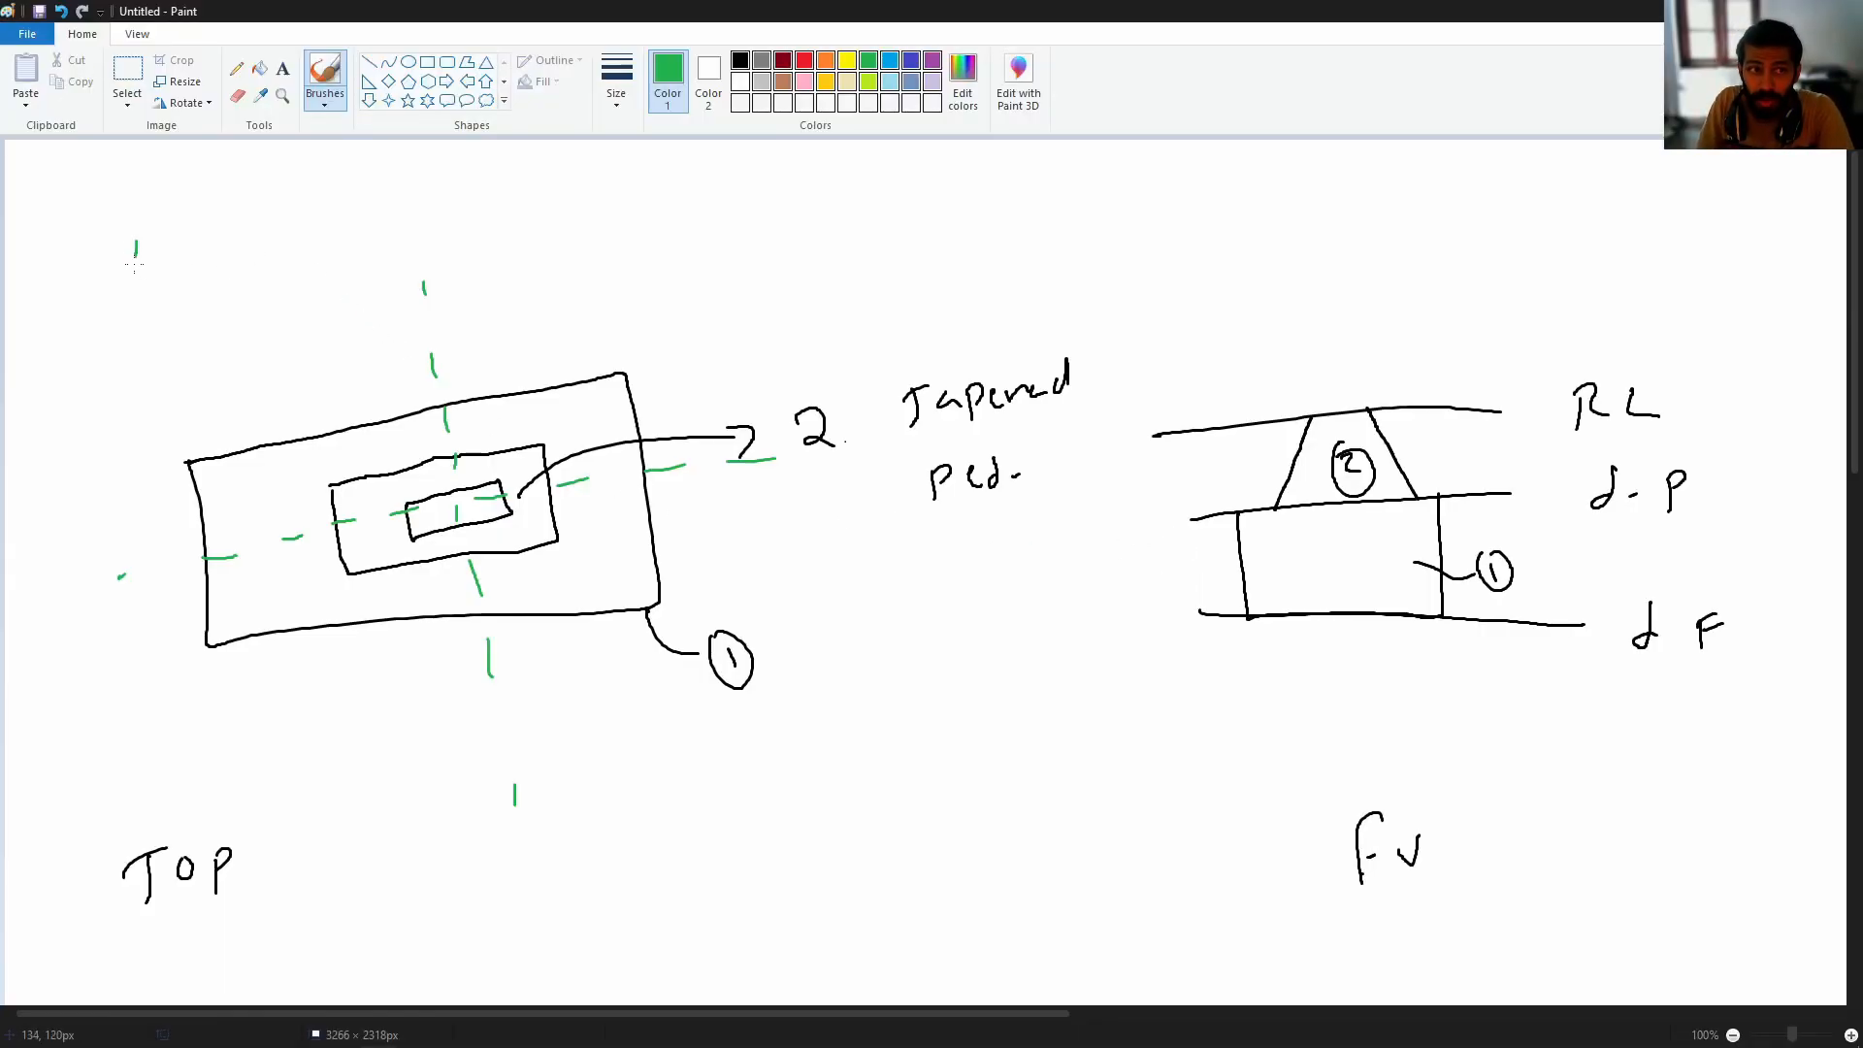
drag(137, 289, 140, 315)
drag(144, 338, 148, 365)
drag(156, 381, 164, 407)
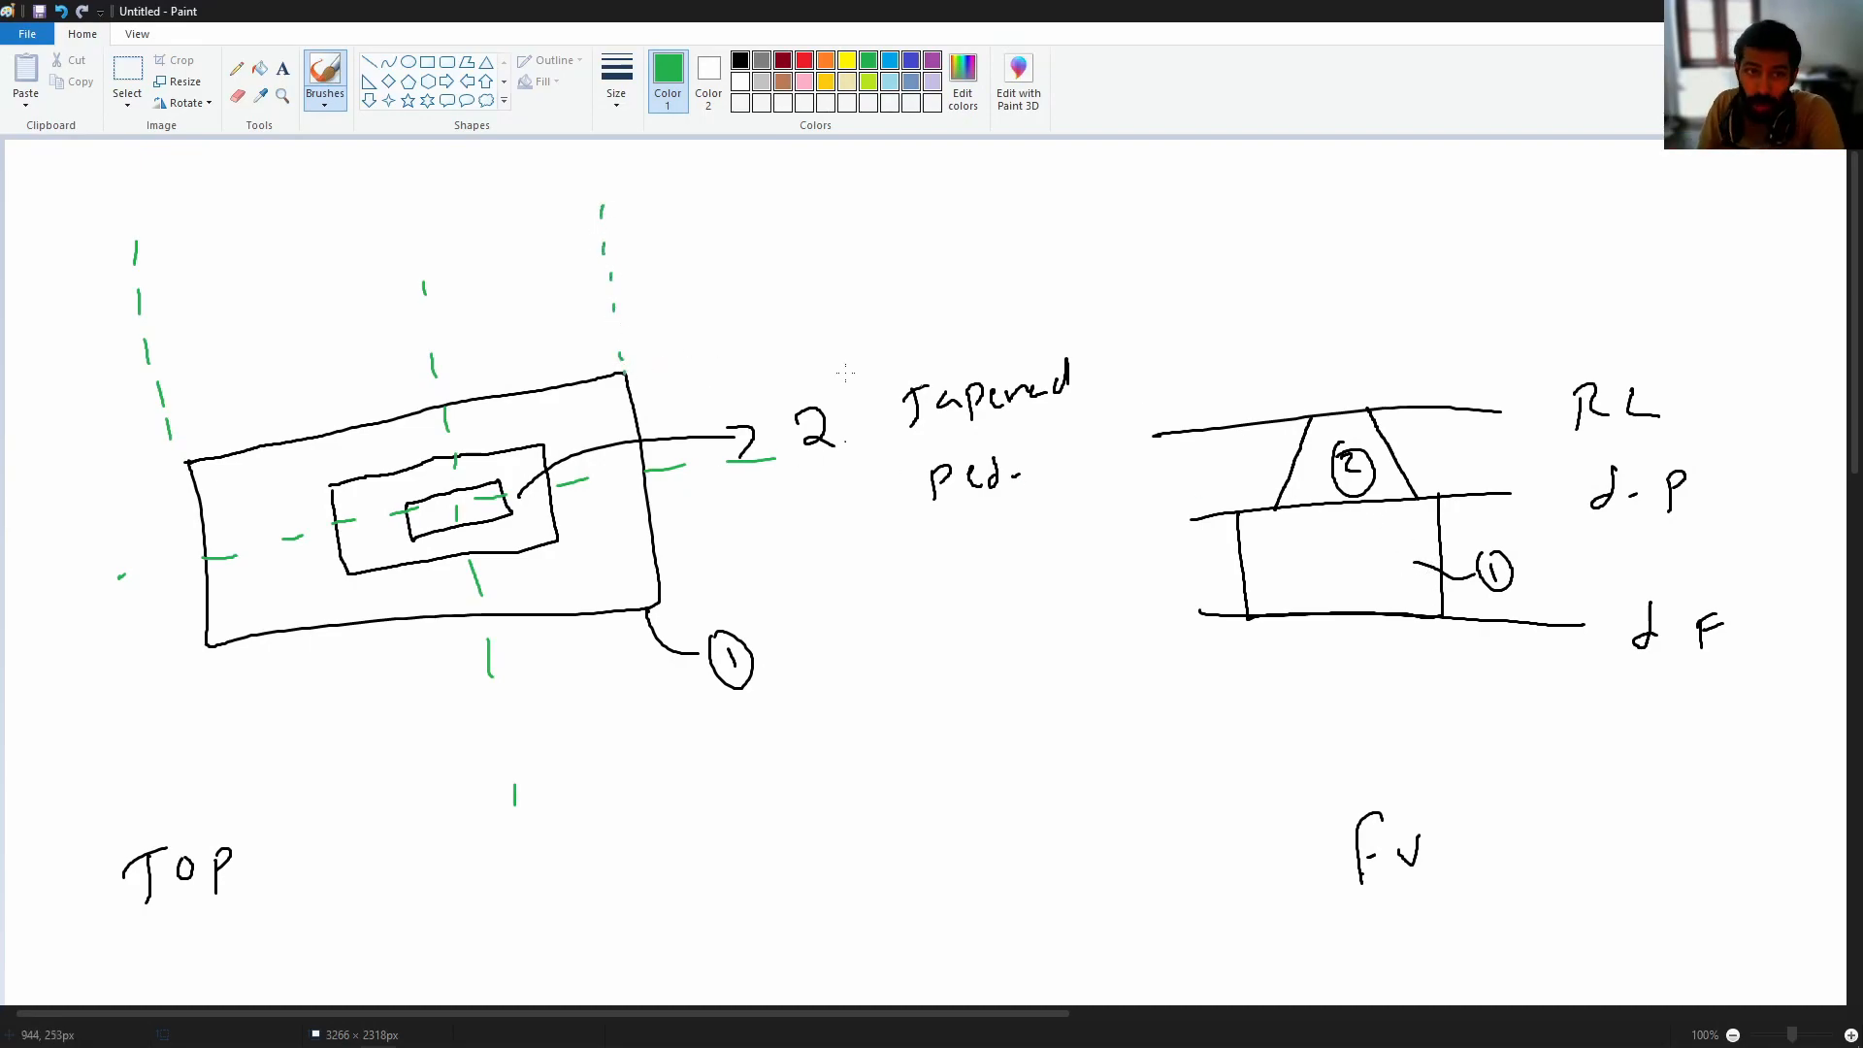
mouse_move(141, 279)
mouse_down()
mouse_move(602, 222)
mouse_move(594, 236)
mouse_up()
mouse_move(318, 186)
mouse_down()
mouse_move(336, 227)
mouse_move(387, 226)
mouse_up()
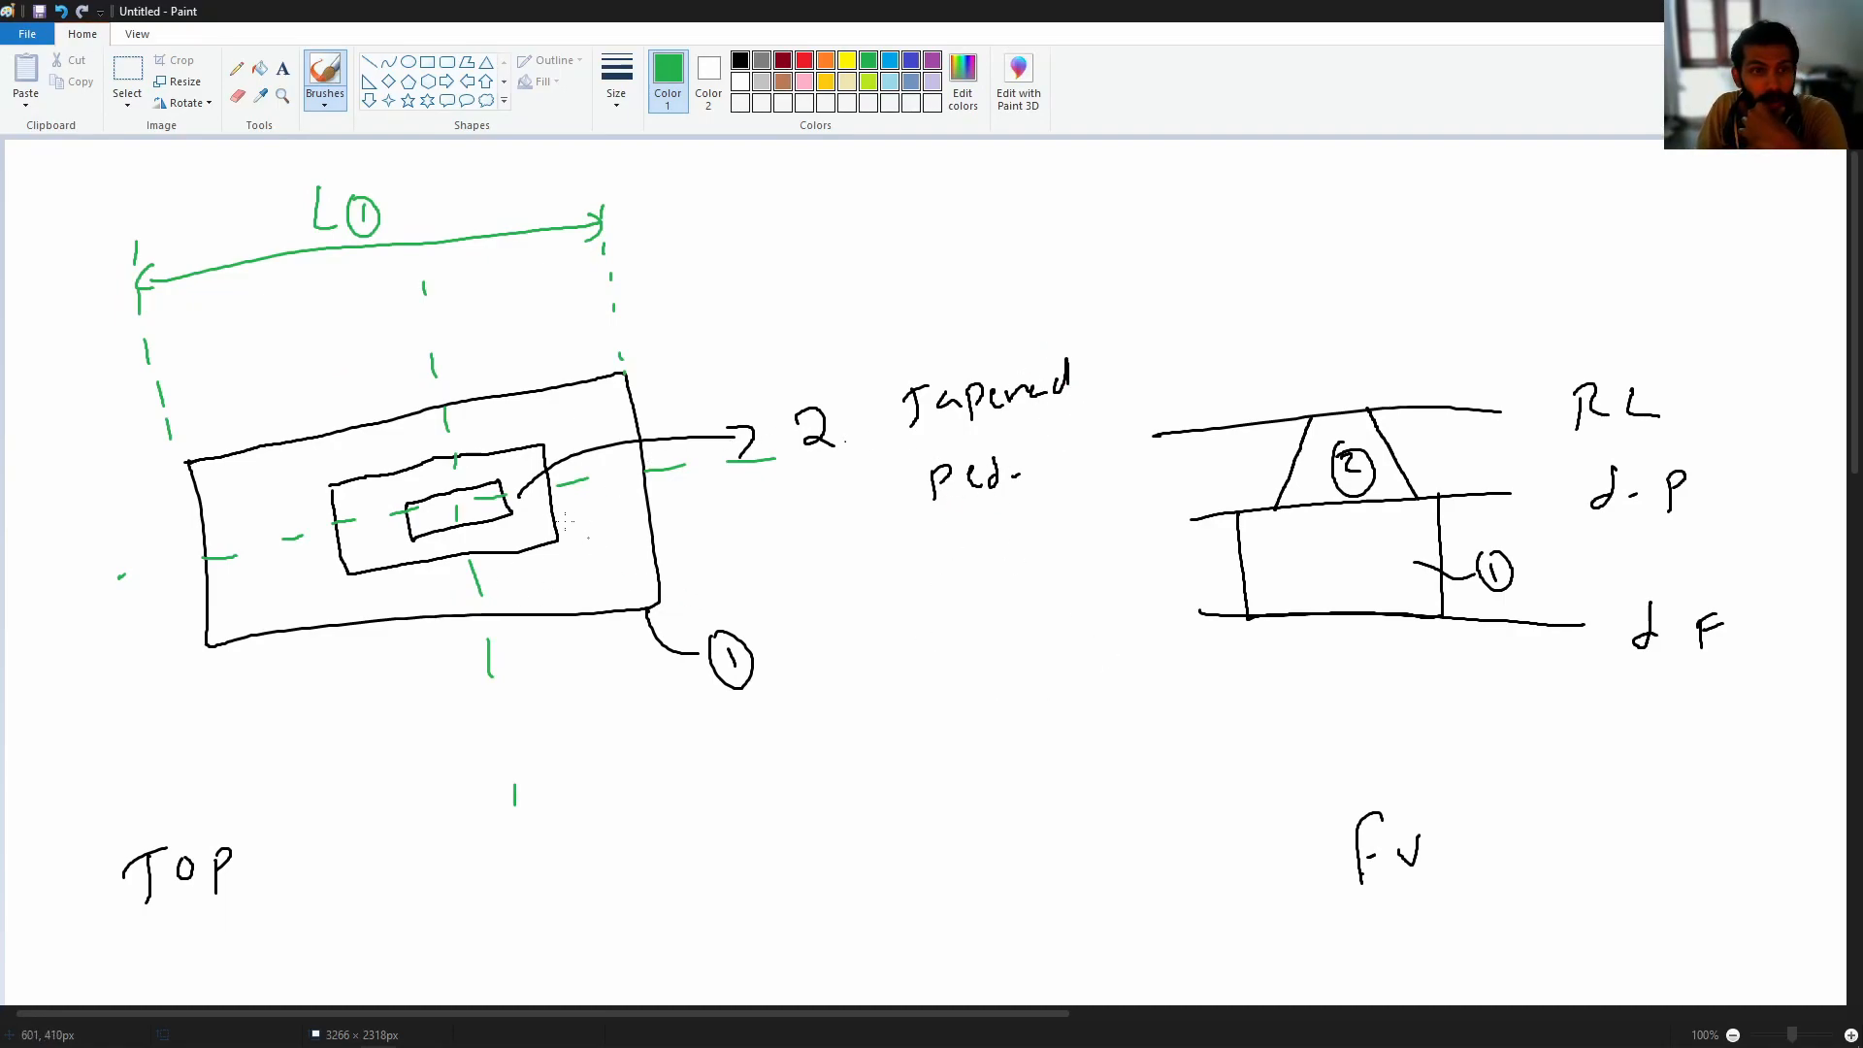
- Sketch green length dimensions 2 and 3 for the middle and inner rectangles, plus a width dimension beside the outer rectangle
drag(313, 355, 318, 383)
drag(530, 311, 534, 359)
mouse_move(320, 370)
mouse_down()
mouse_move(536, 339)
mouse_move(488, 333)
mouse_up()
mouse_move(477, 303)
mouse_down()
mouse_move(464, 345)
mouse_move(479, 304)
mouse_up()
mouse_move(390, 407)
mouse_down()
mouse_move(489, 385)
mouse_move(441, 384)
mouse_up()
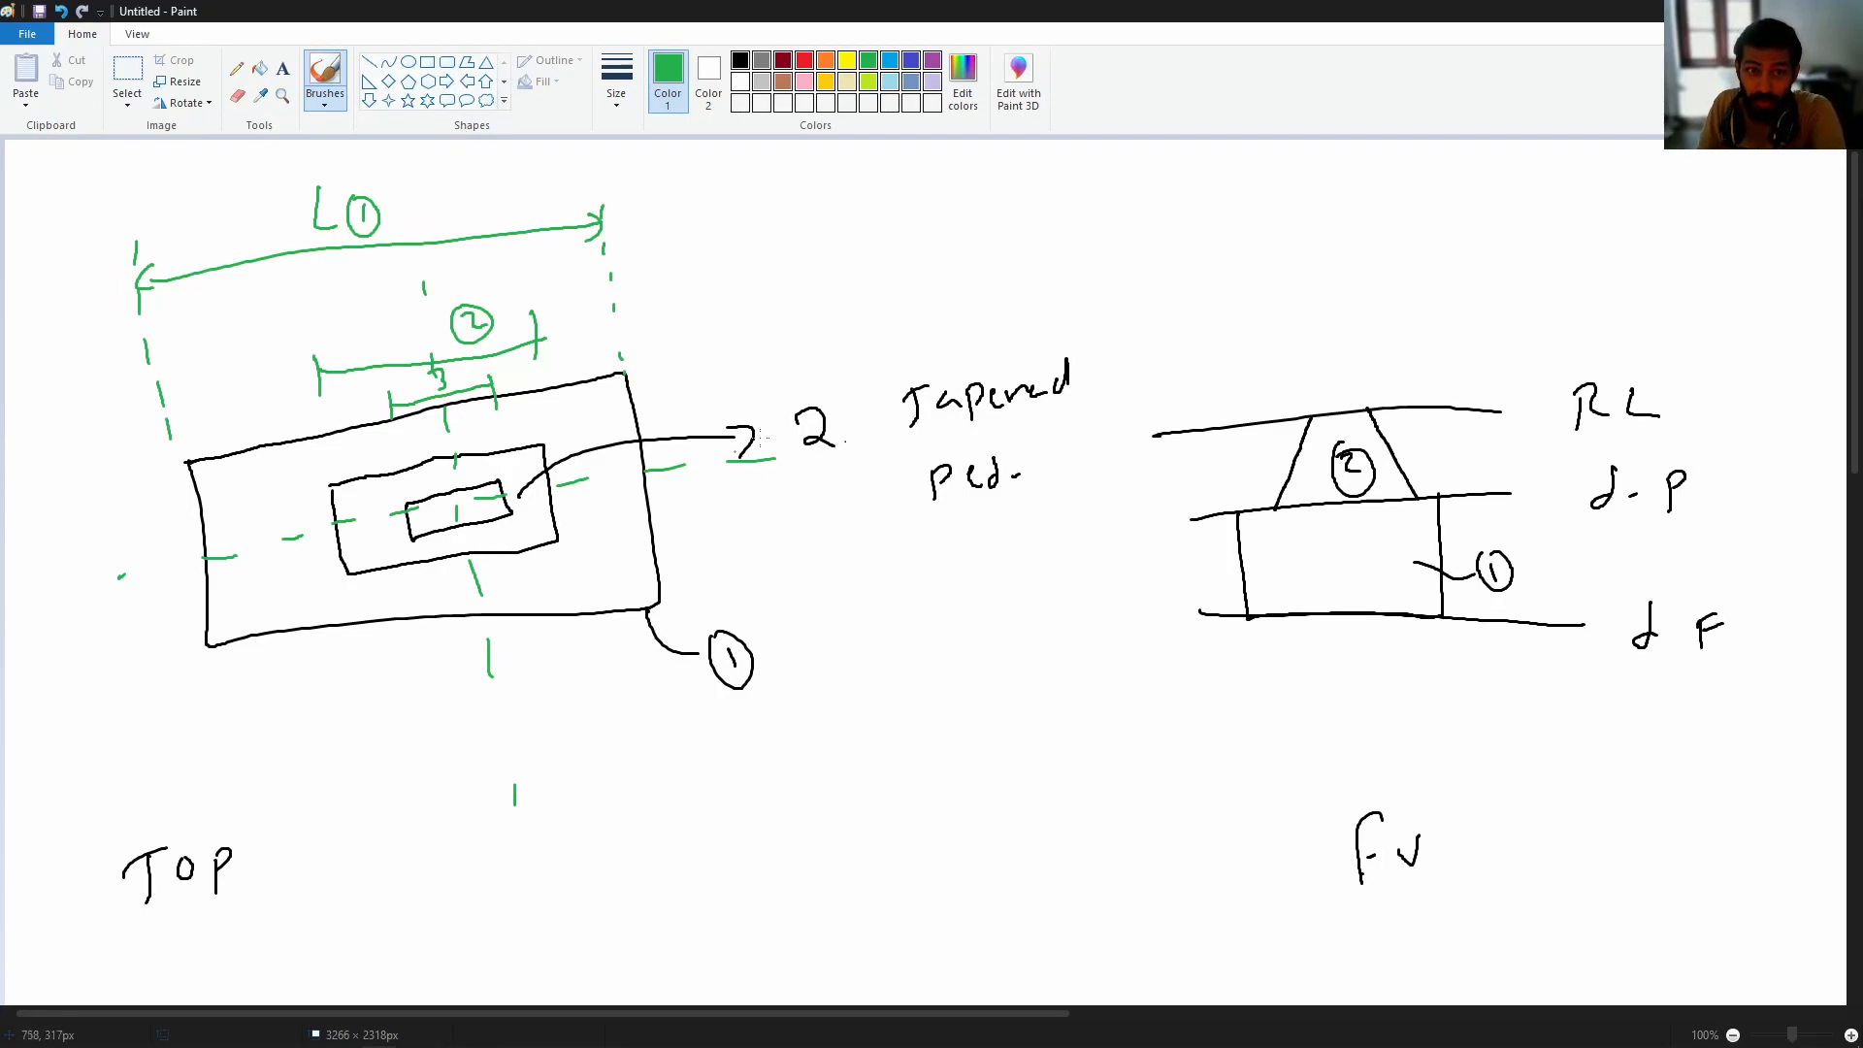
mouse_move(117, 464)
mouse_down()
mouse_move(150, 656)
mouse_move(183, 650)
mouse_up()
- Back in Revit, draw three short vertical reference planes left of the centre plane, about 1524, 1084 and 784 mm from it
key(alt+Tab)
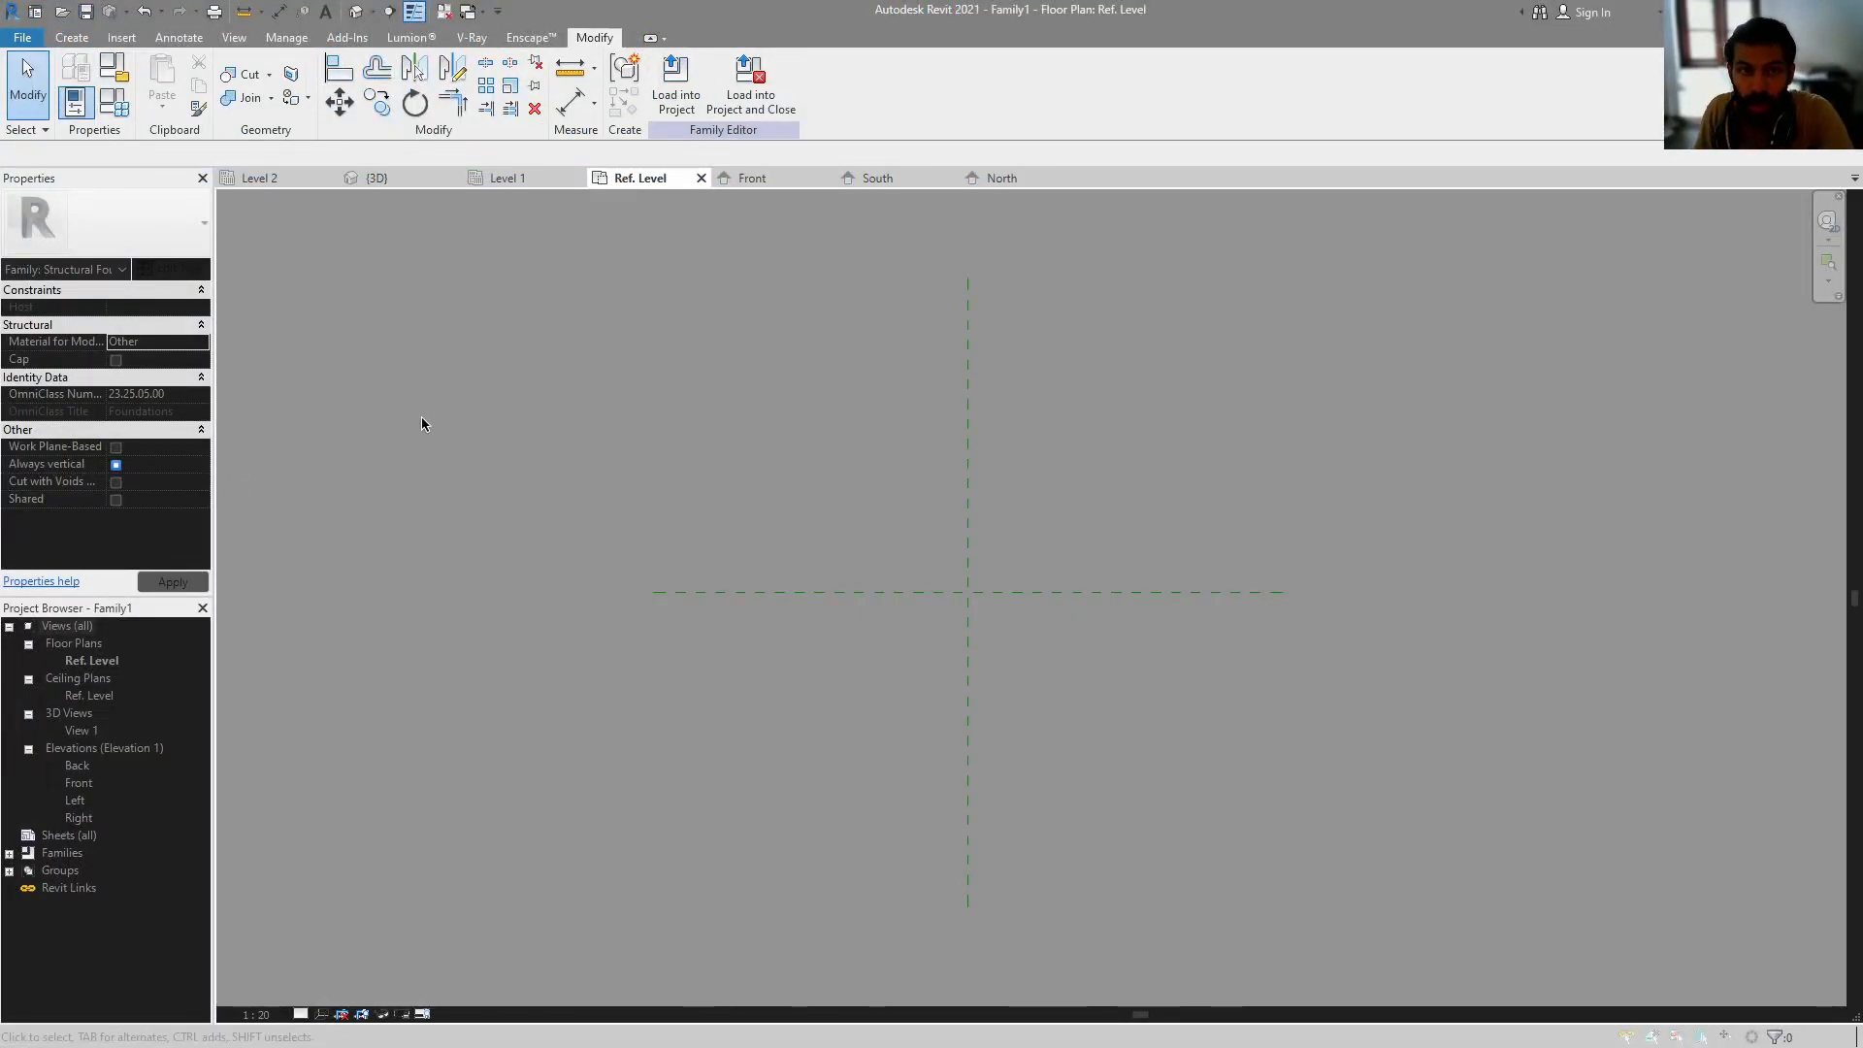
click(72, 37)
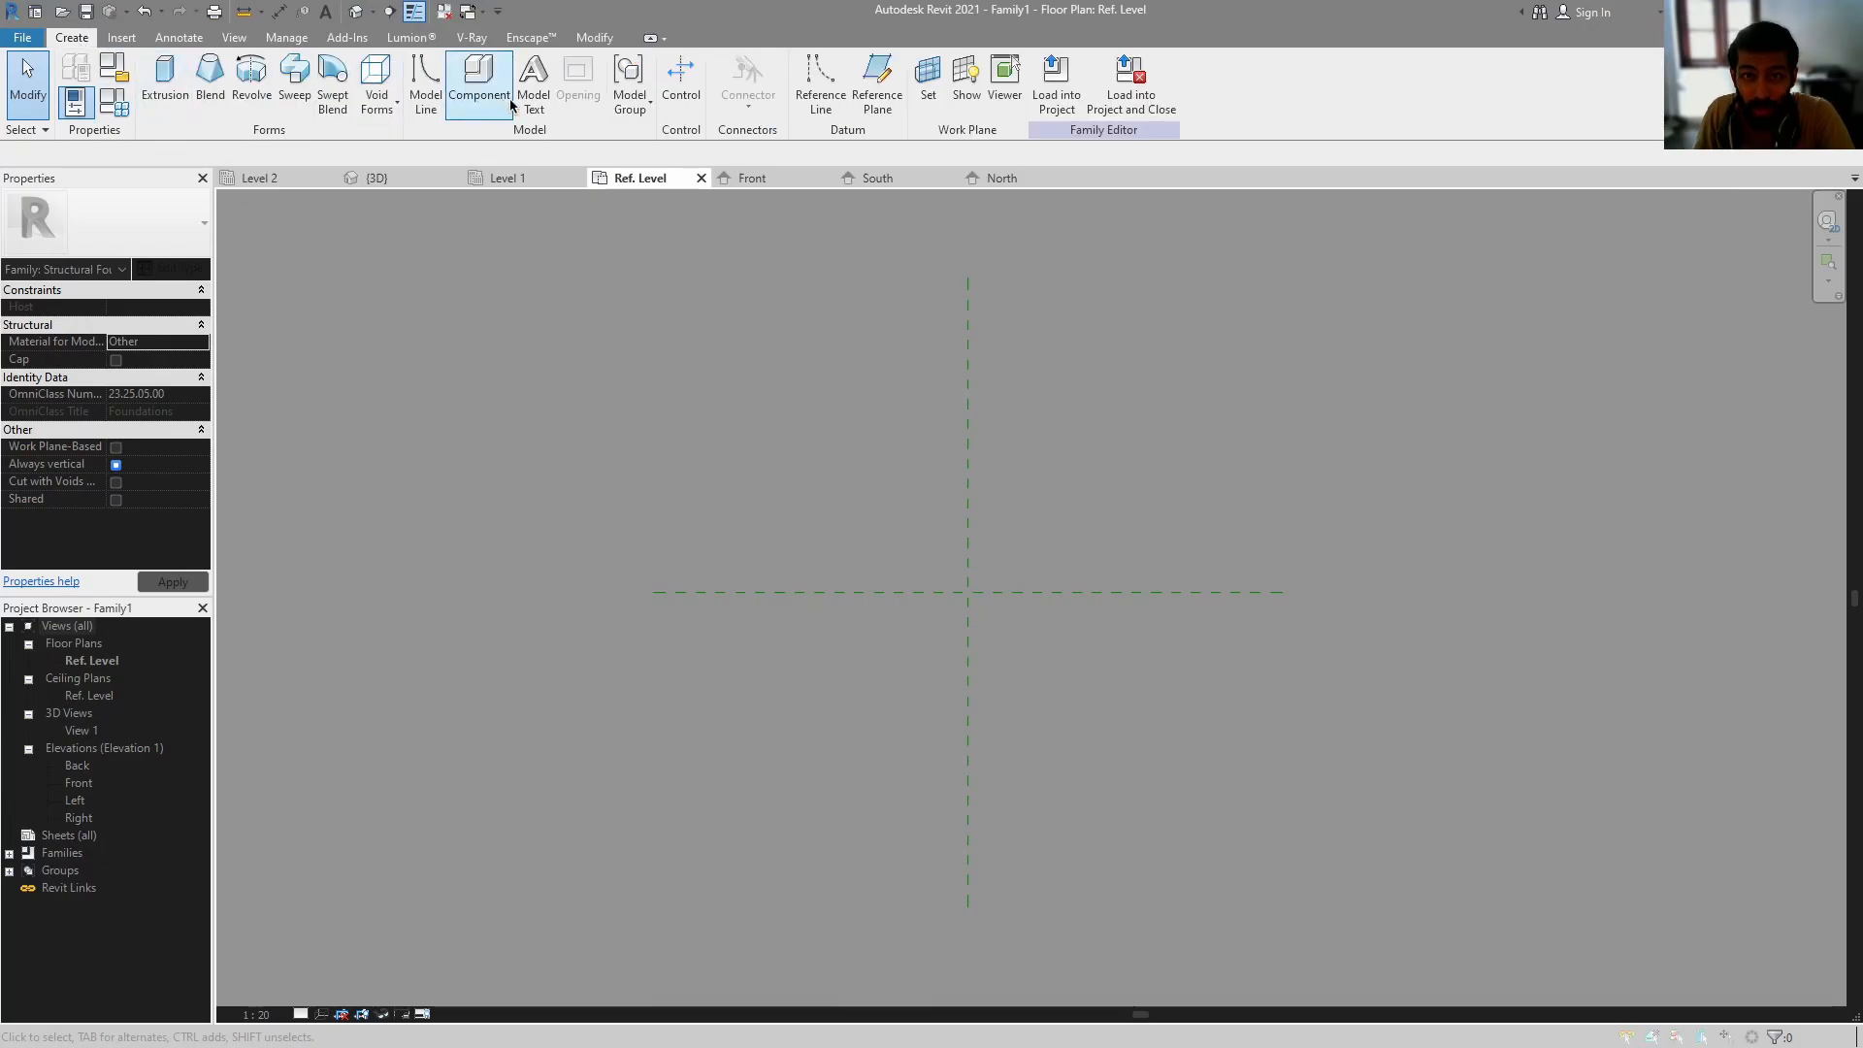
click(653, 345)
click(653, 453)
click(743, 345)
click(744, 449)
click(805, 345)
click(807, 453)
key(Escape)
key(Escape)
- Mirror the three short vertical reference planes about the vertical centre plane
drag(865, 353, 602, 423)
click(415, 67)
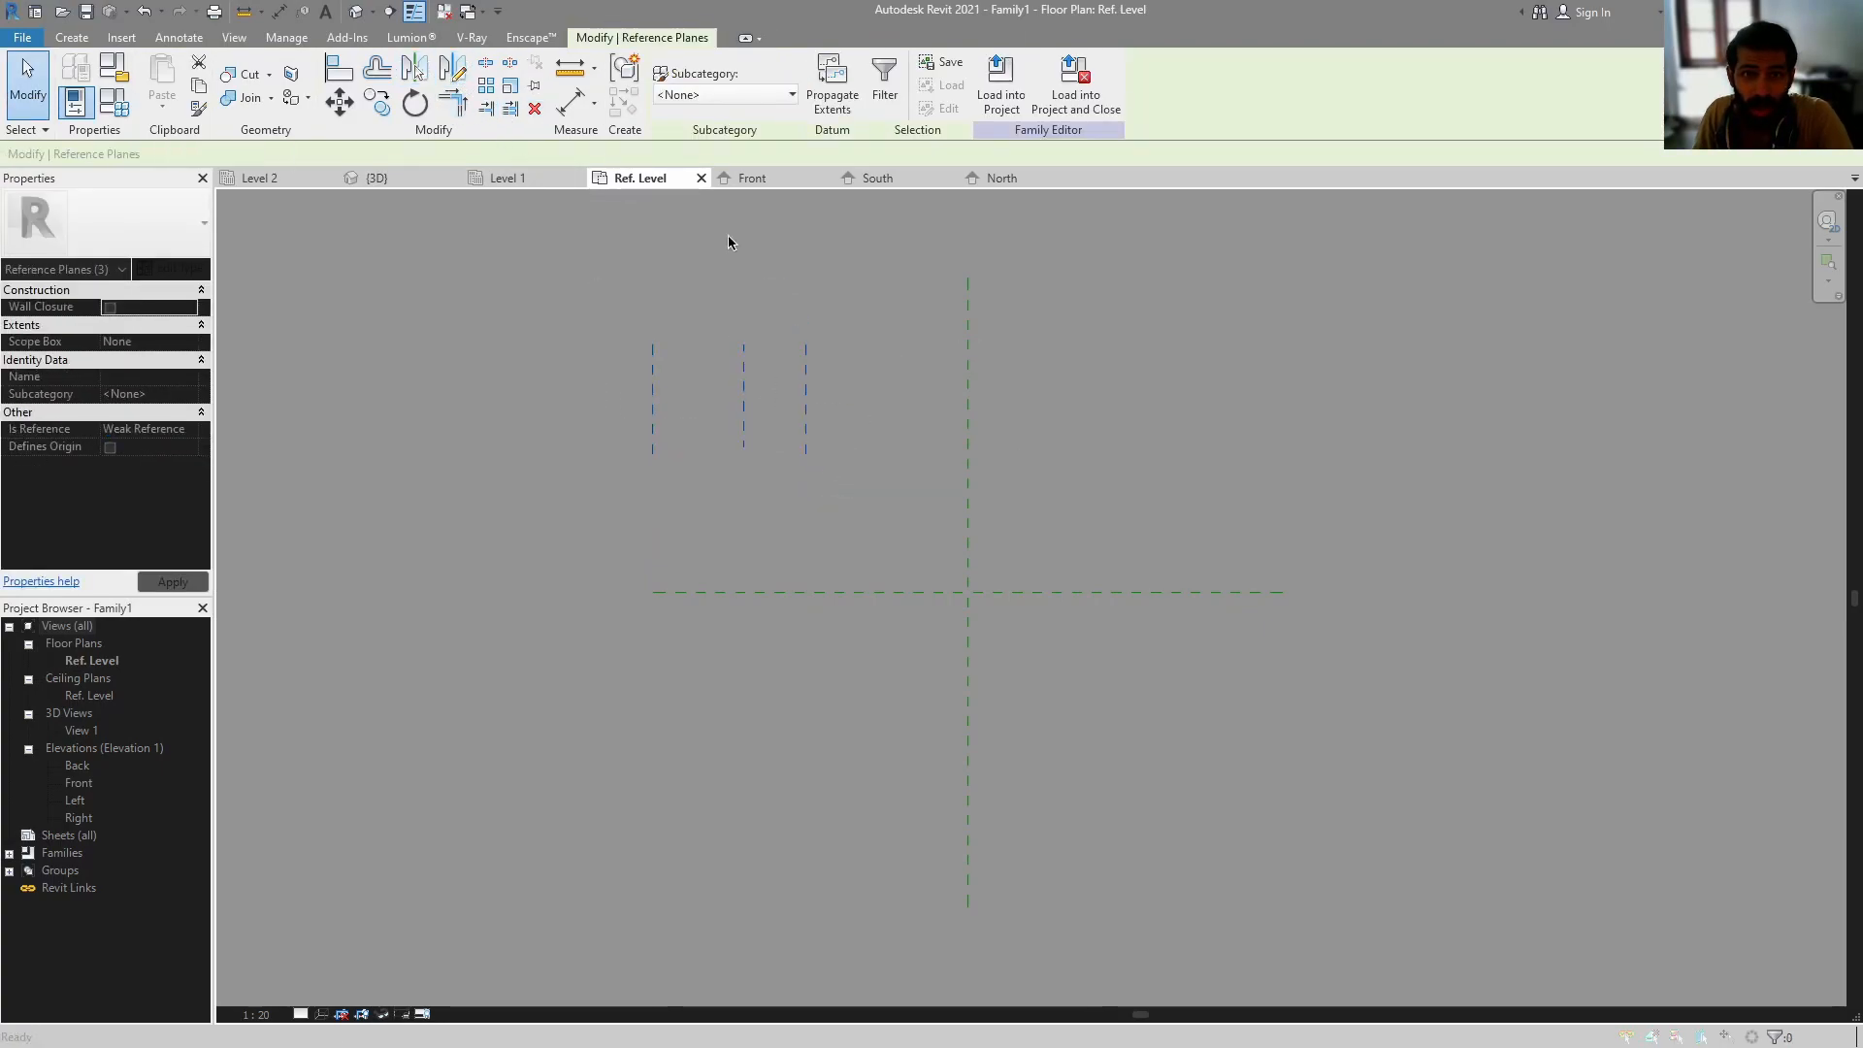
click(968, 393)
middle_drag(1052, 419, 991, 499)
key(Escape)
- Dimension the outermost vertical reference planes through the centre plane and constrain both segments to be equal
click(571, 101)
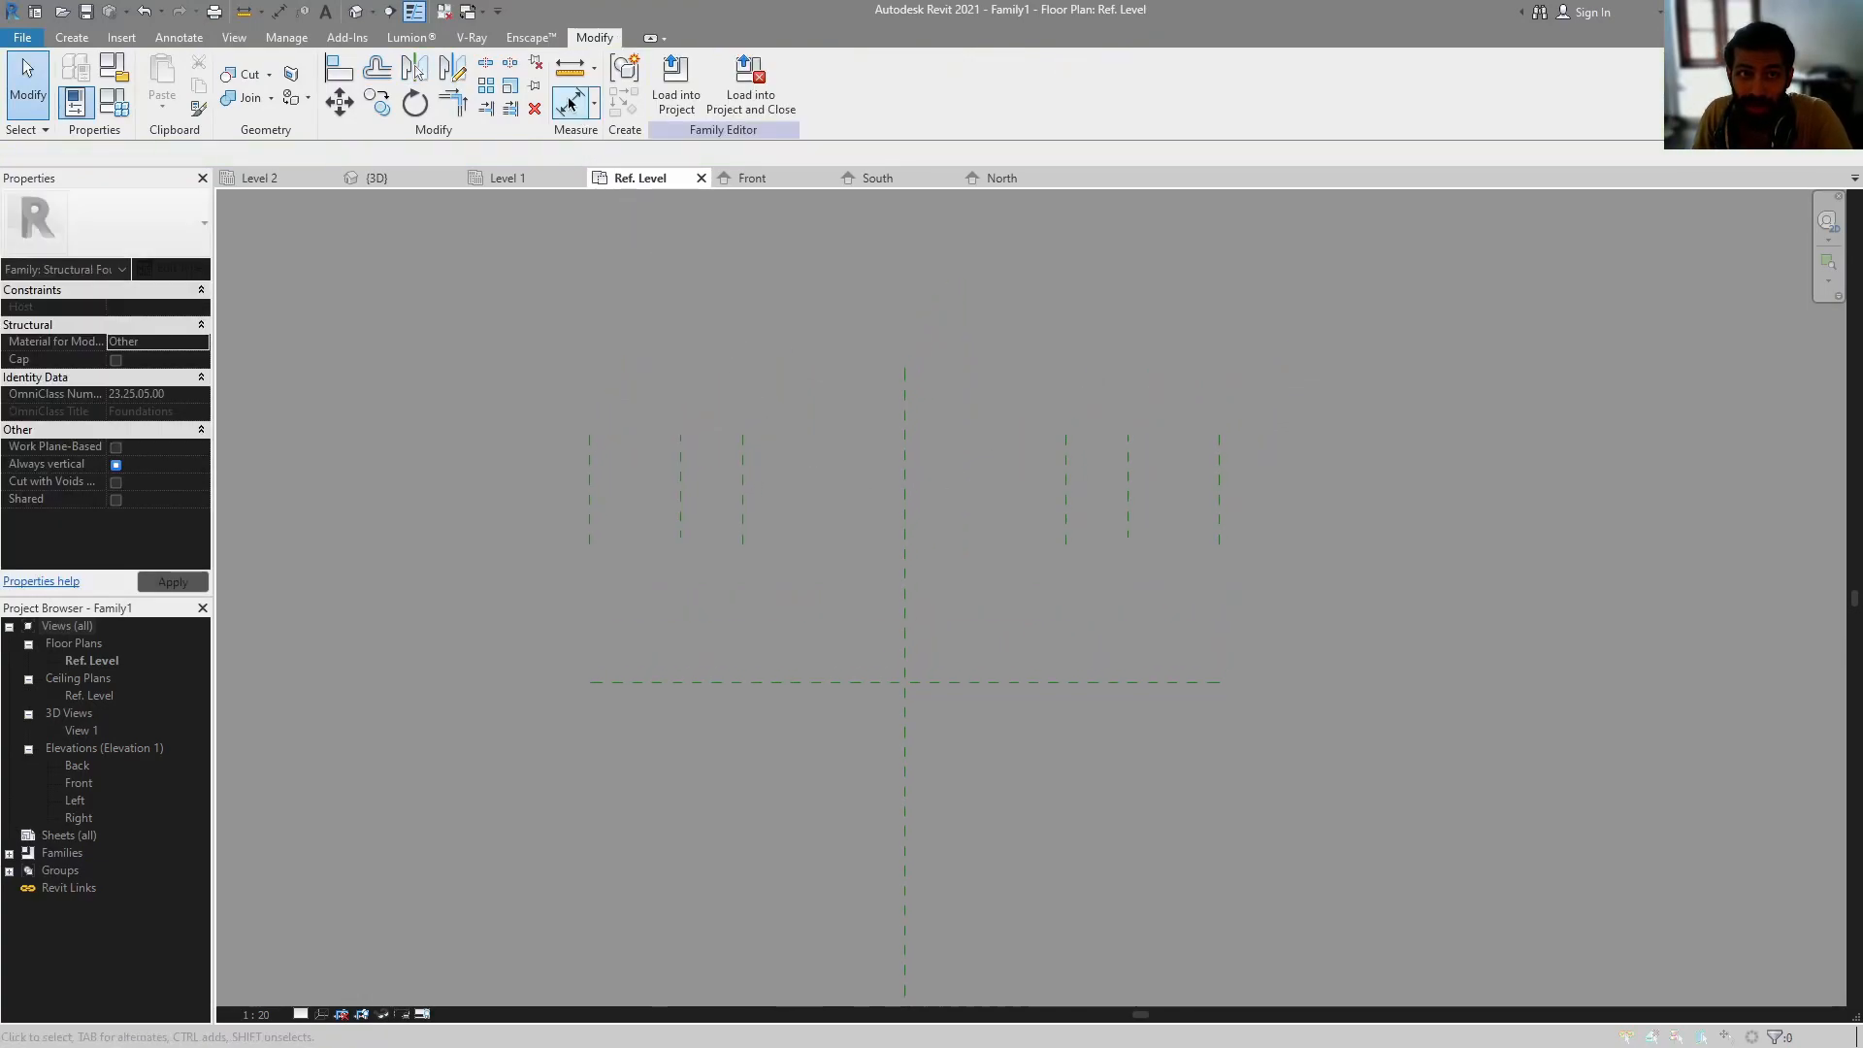
click(590, 454)
click(904, 460)
click(1220, 449)
click(1164, 283)
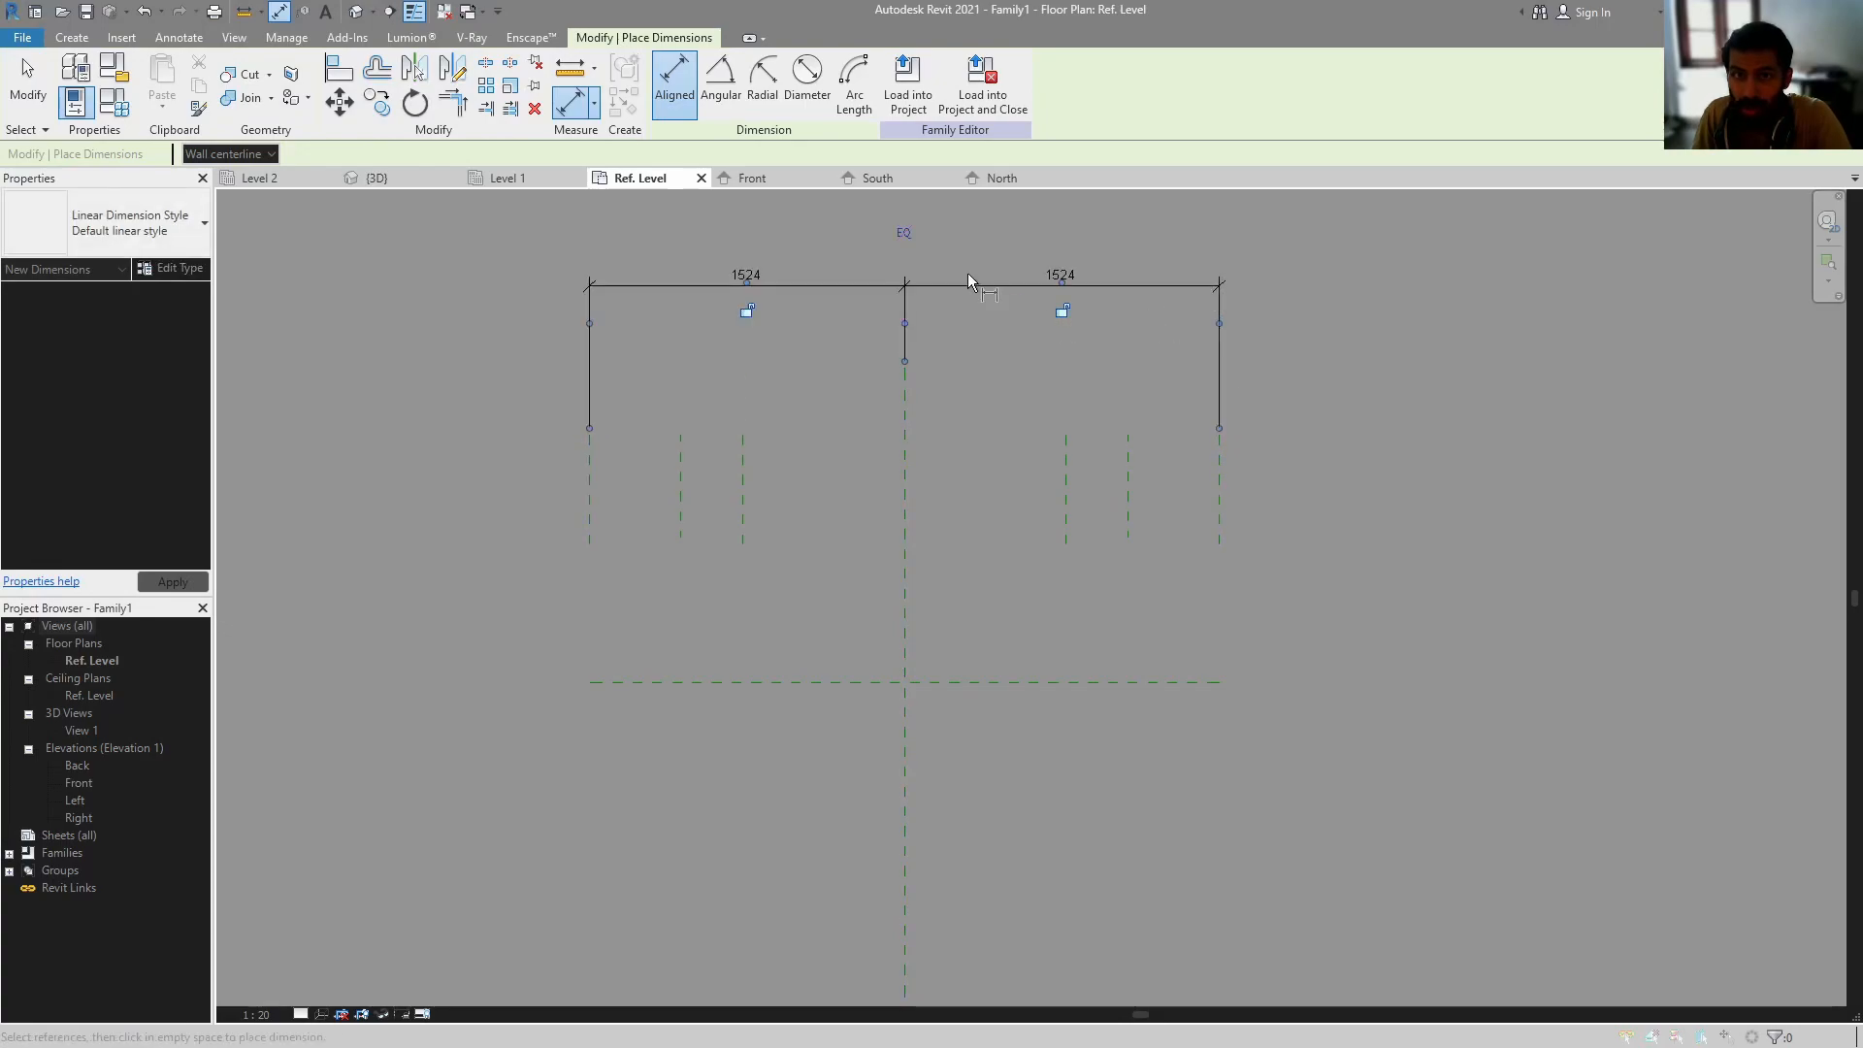
click(904, 234)
- Dimension the middle pair of vertical reference planes through the centre plane and make both segments equal
click(681, 466)
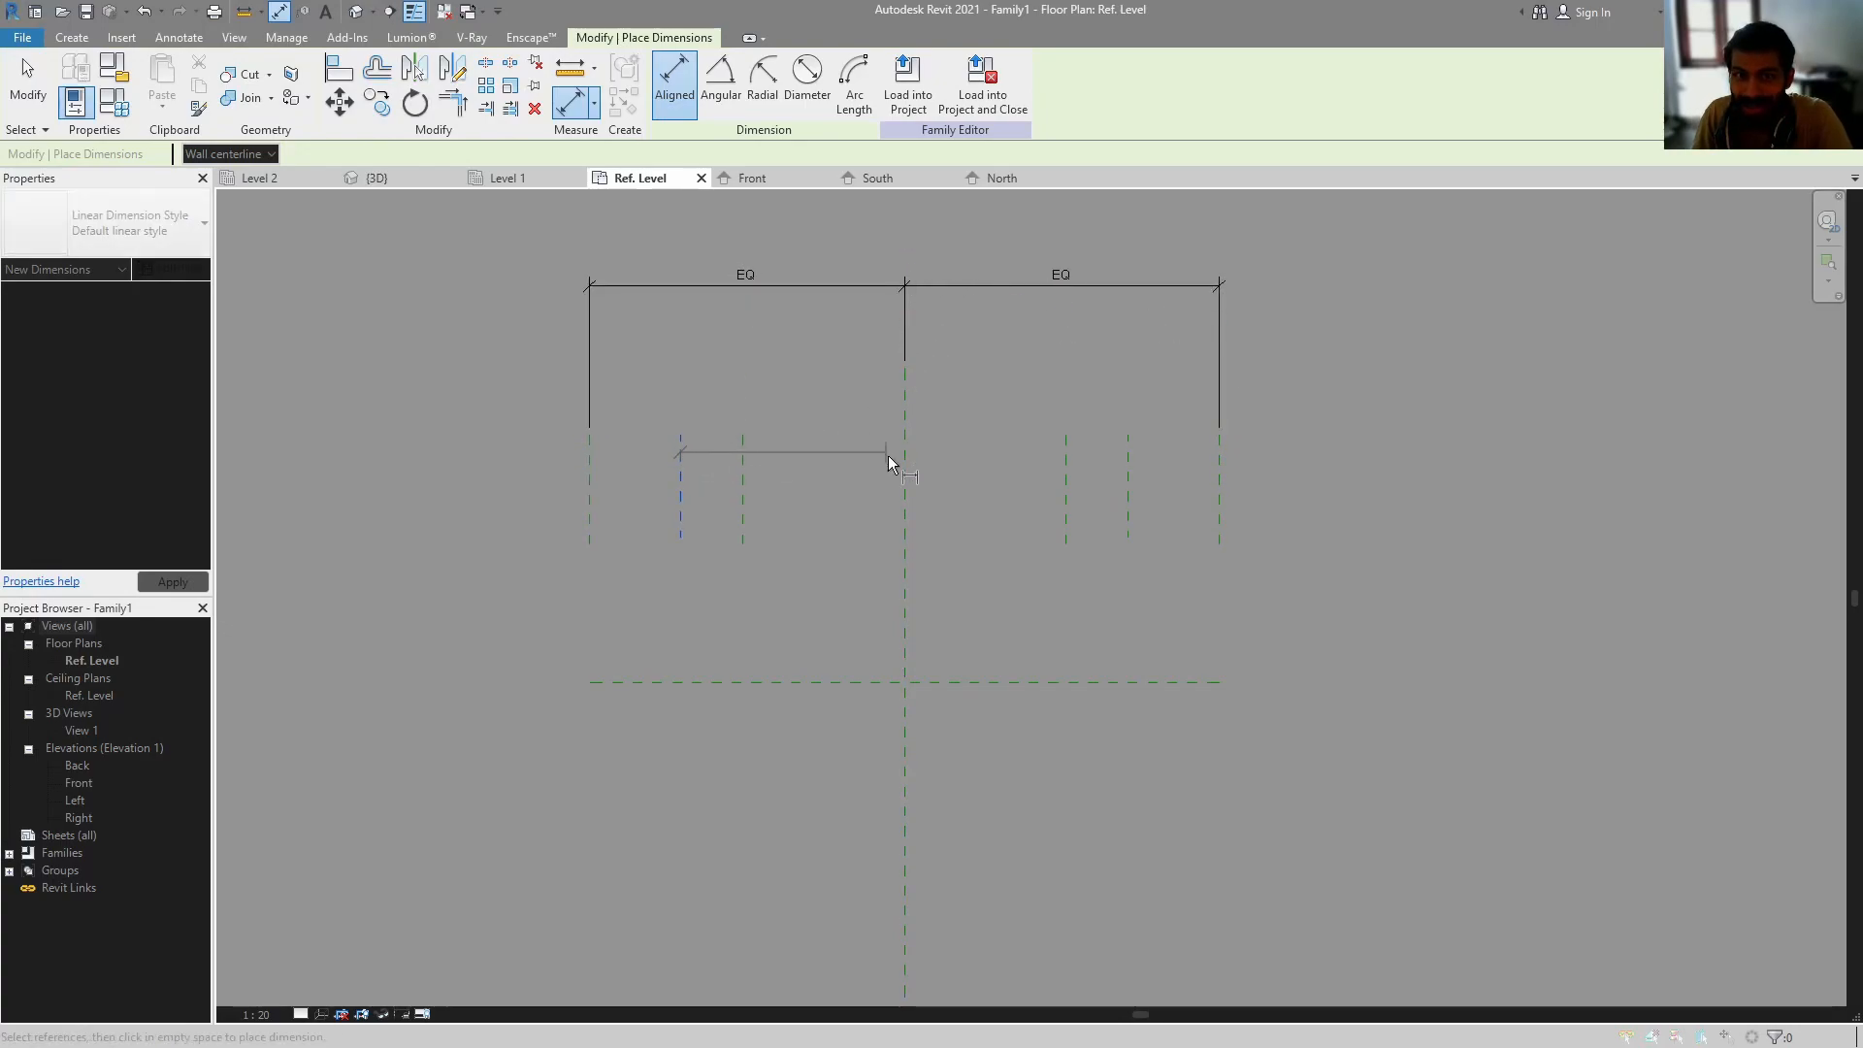
click(905, 463)
click(1125, 475)
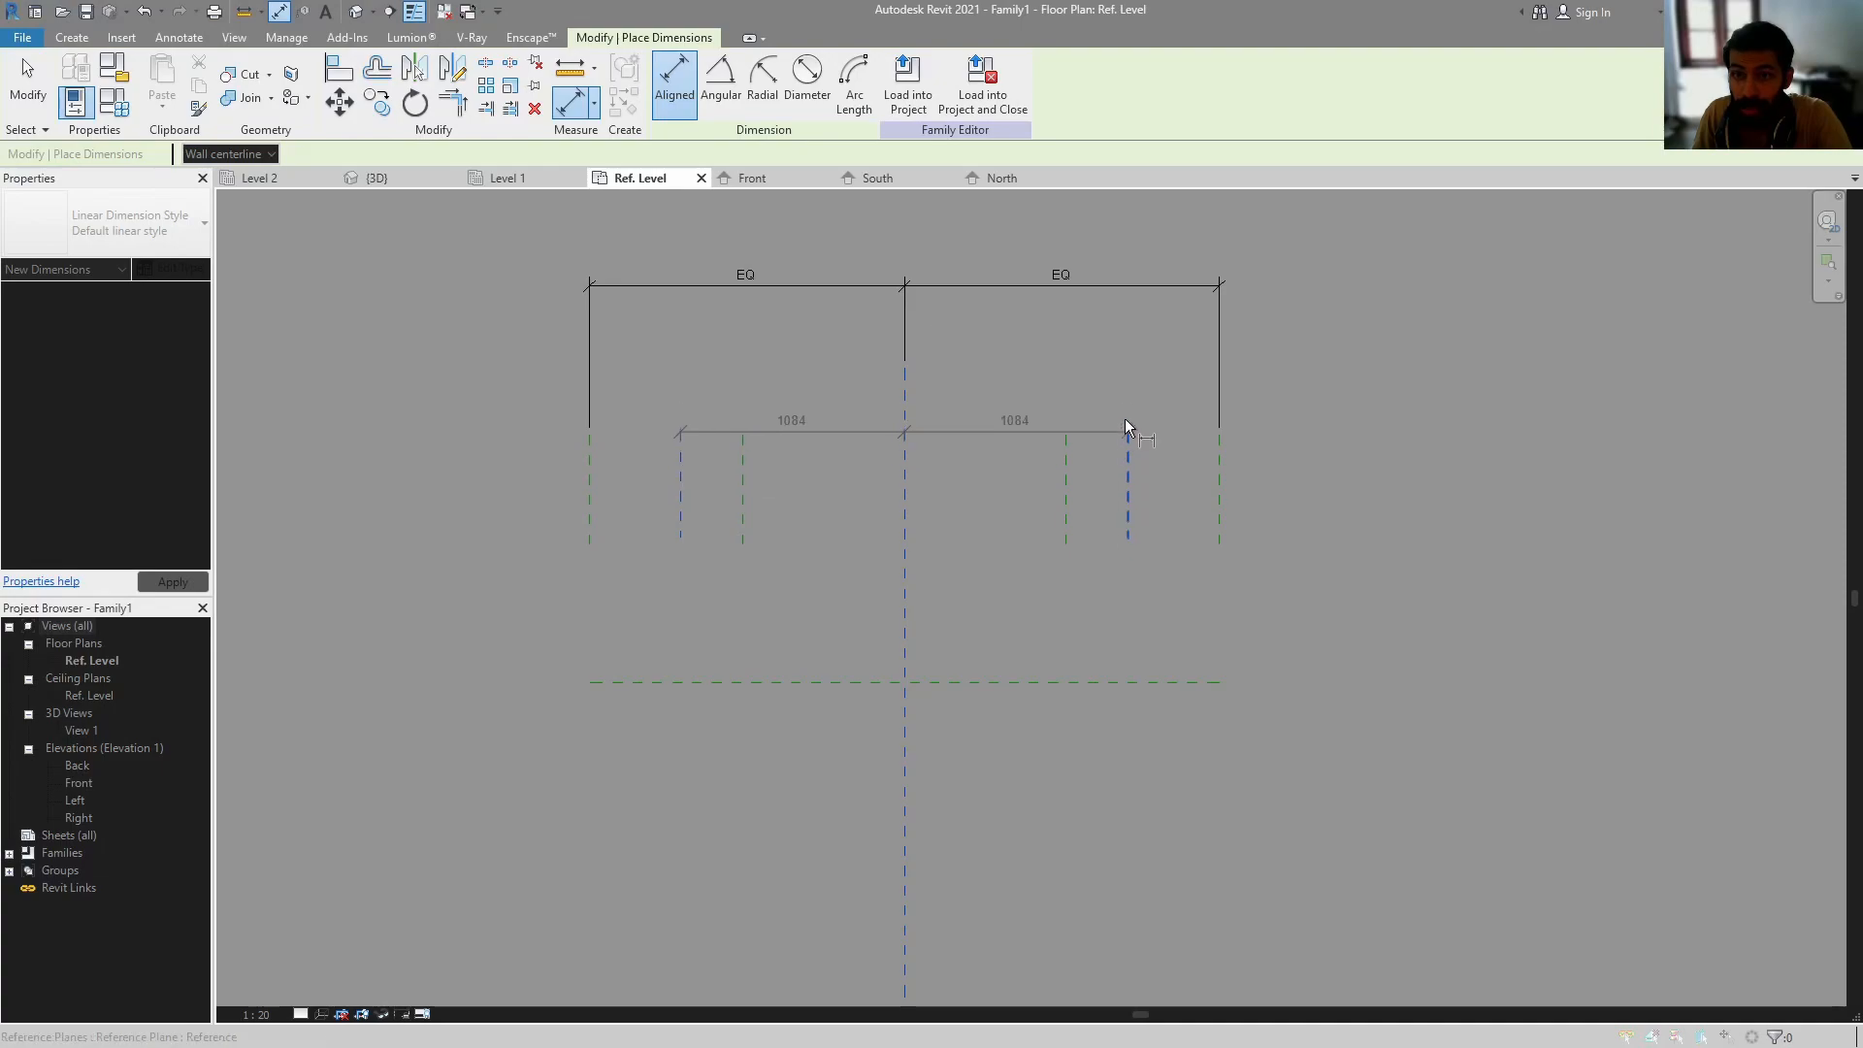
click(1122, 356)
click(908, 302)
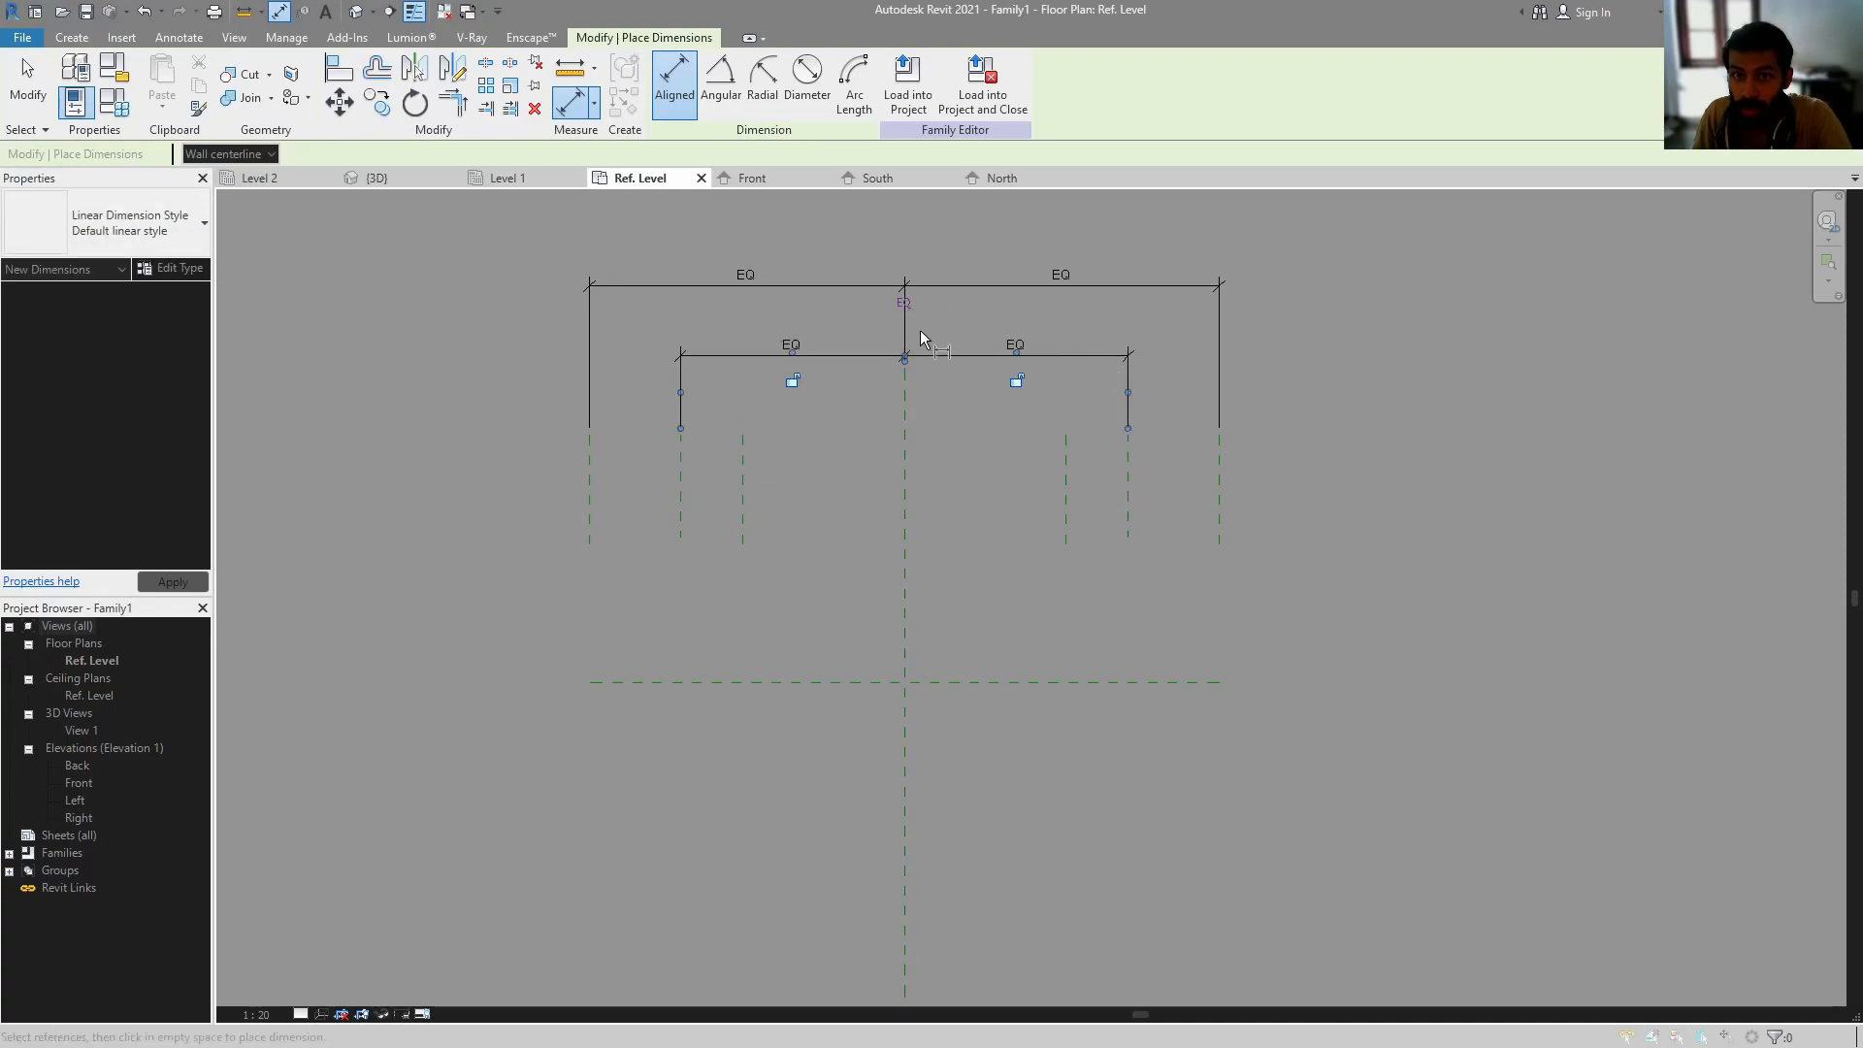
- Add an equality-constrained dimension from the innermost left reference plane through the centre plane to the innermost right one
click(743, 477)
click(905, 499)
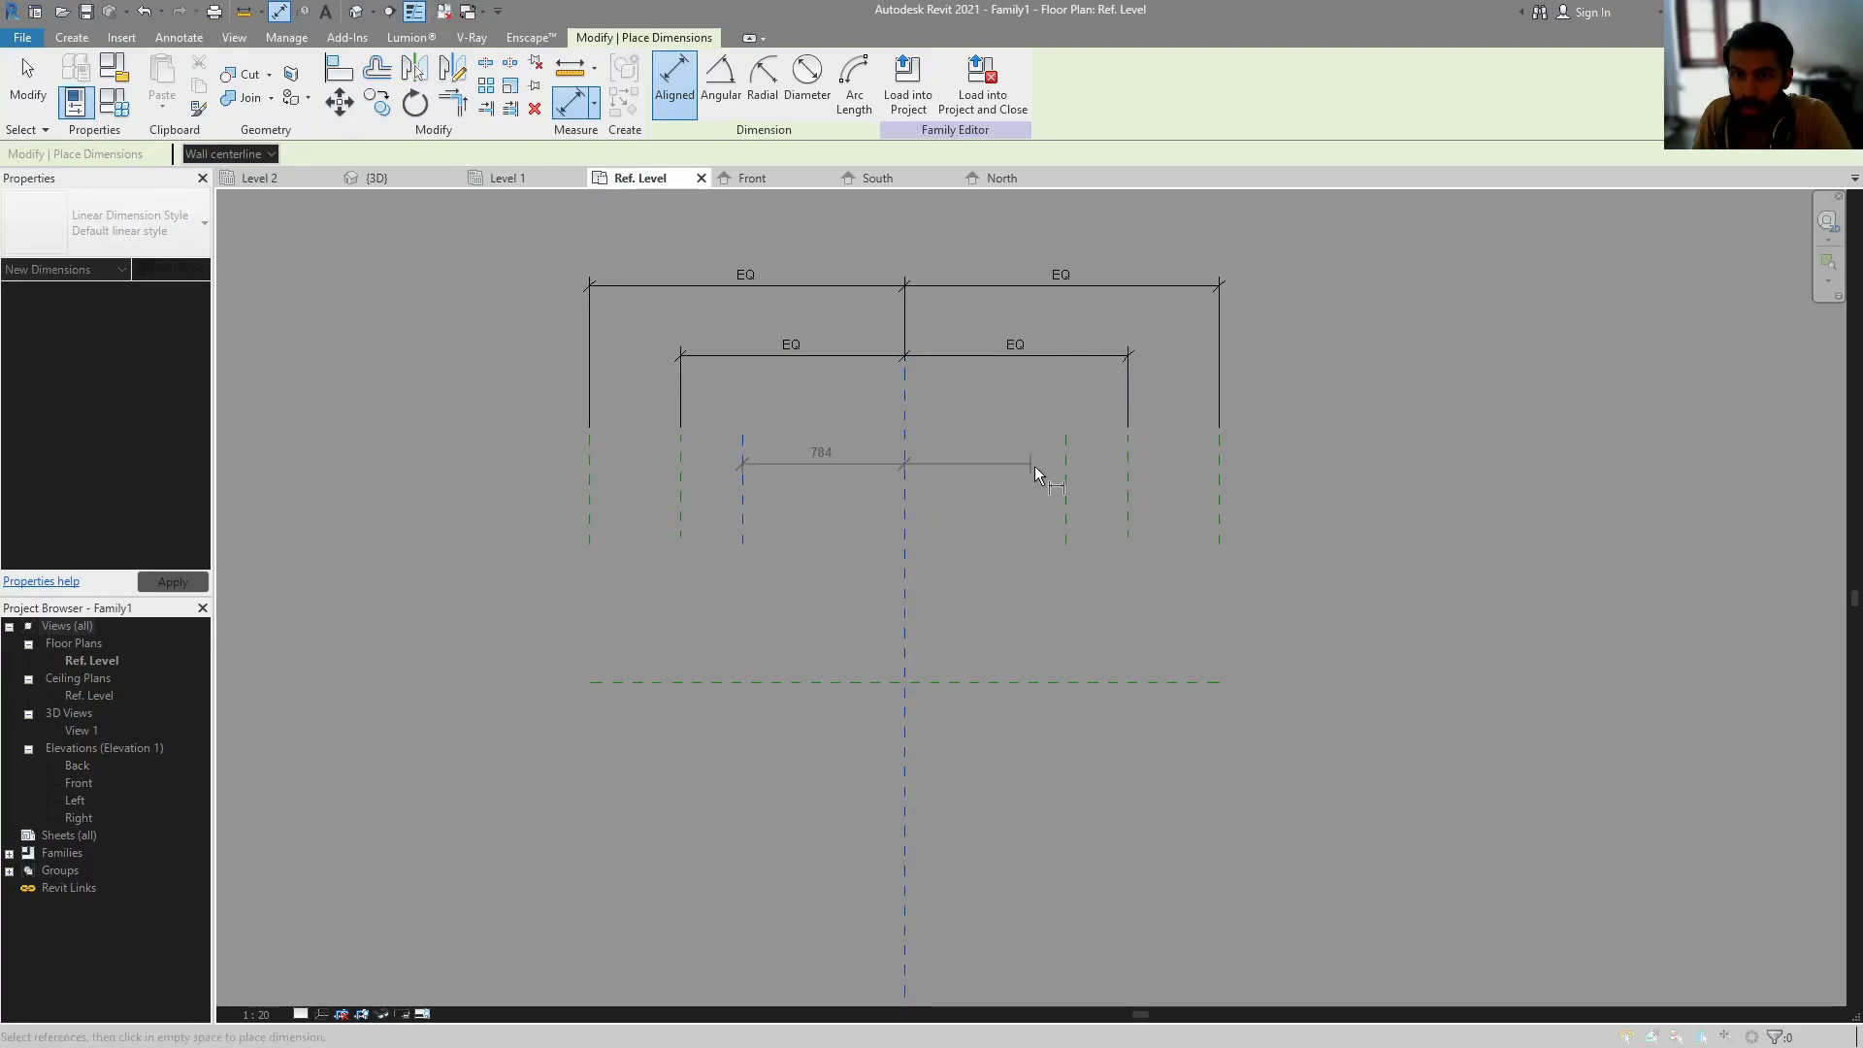
click(1064, 493)
middle_drag(1029, 411, 1023, 578)
click(960, 399)
click(894, 348)
middle_drag(914, 472, 923, 318)
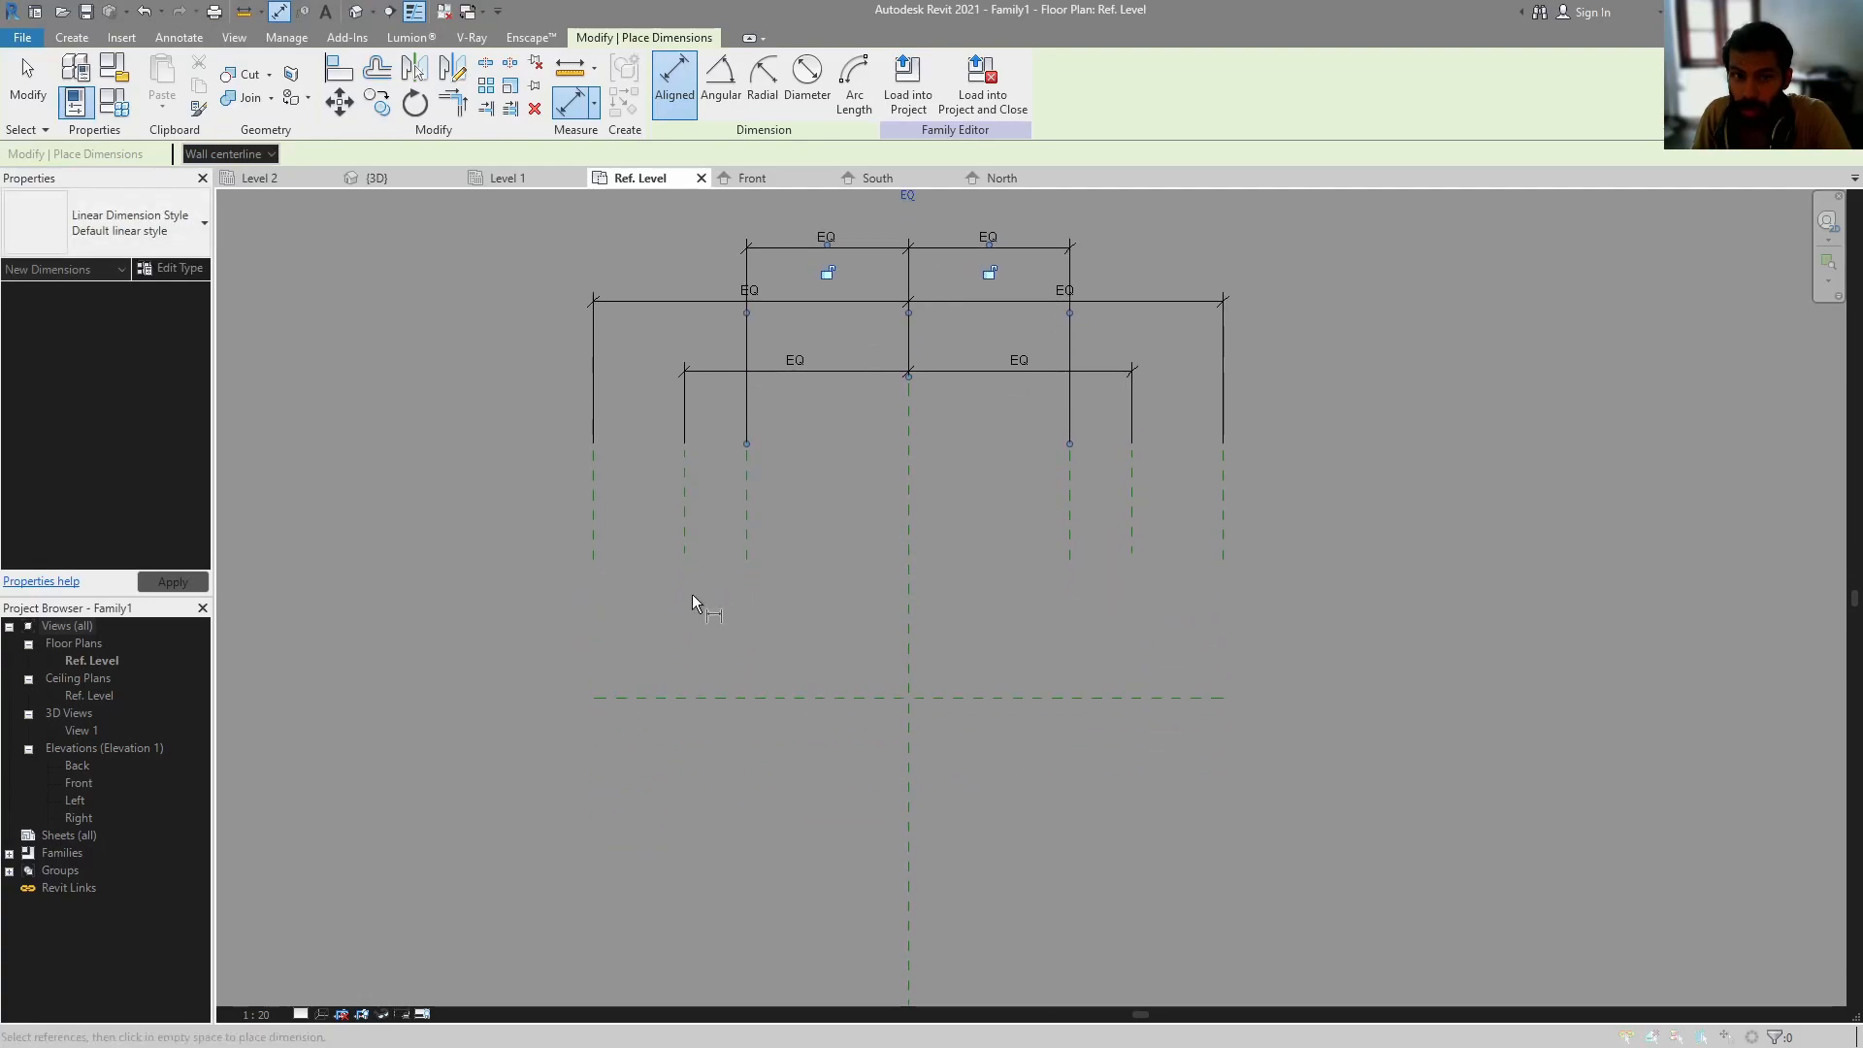
- Mirror all six short vertical reference planes about a 45-degree axis through the centre intersection to create the horizontal set
scroll(720, 519, down, 2)
key(Escape)
drag(802, 488, 571, 533)
ctrl+drag(1172, 490, 966, 523)
middle_drag(966, 523, 1035, 480)
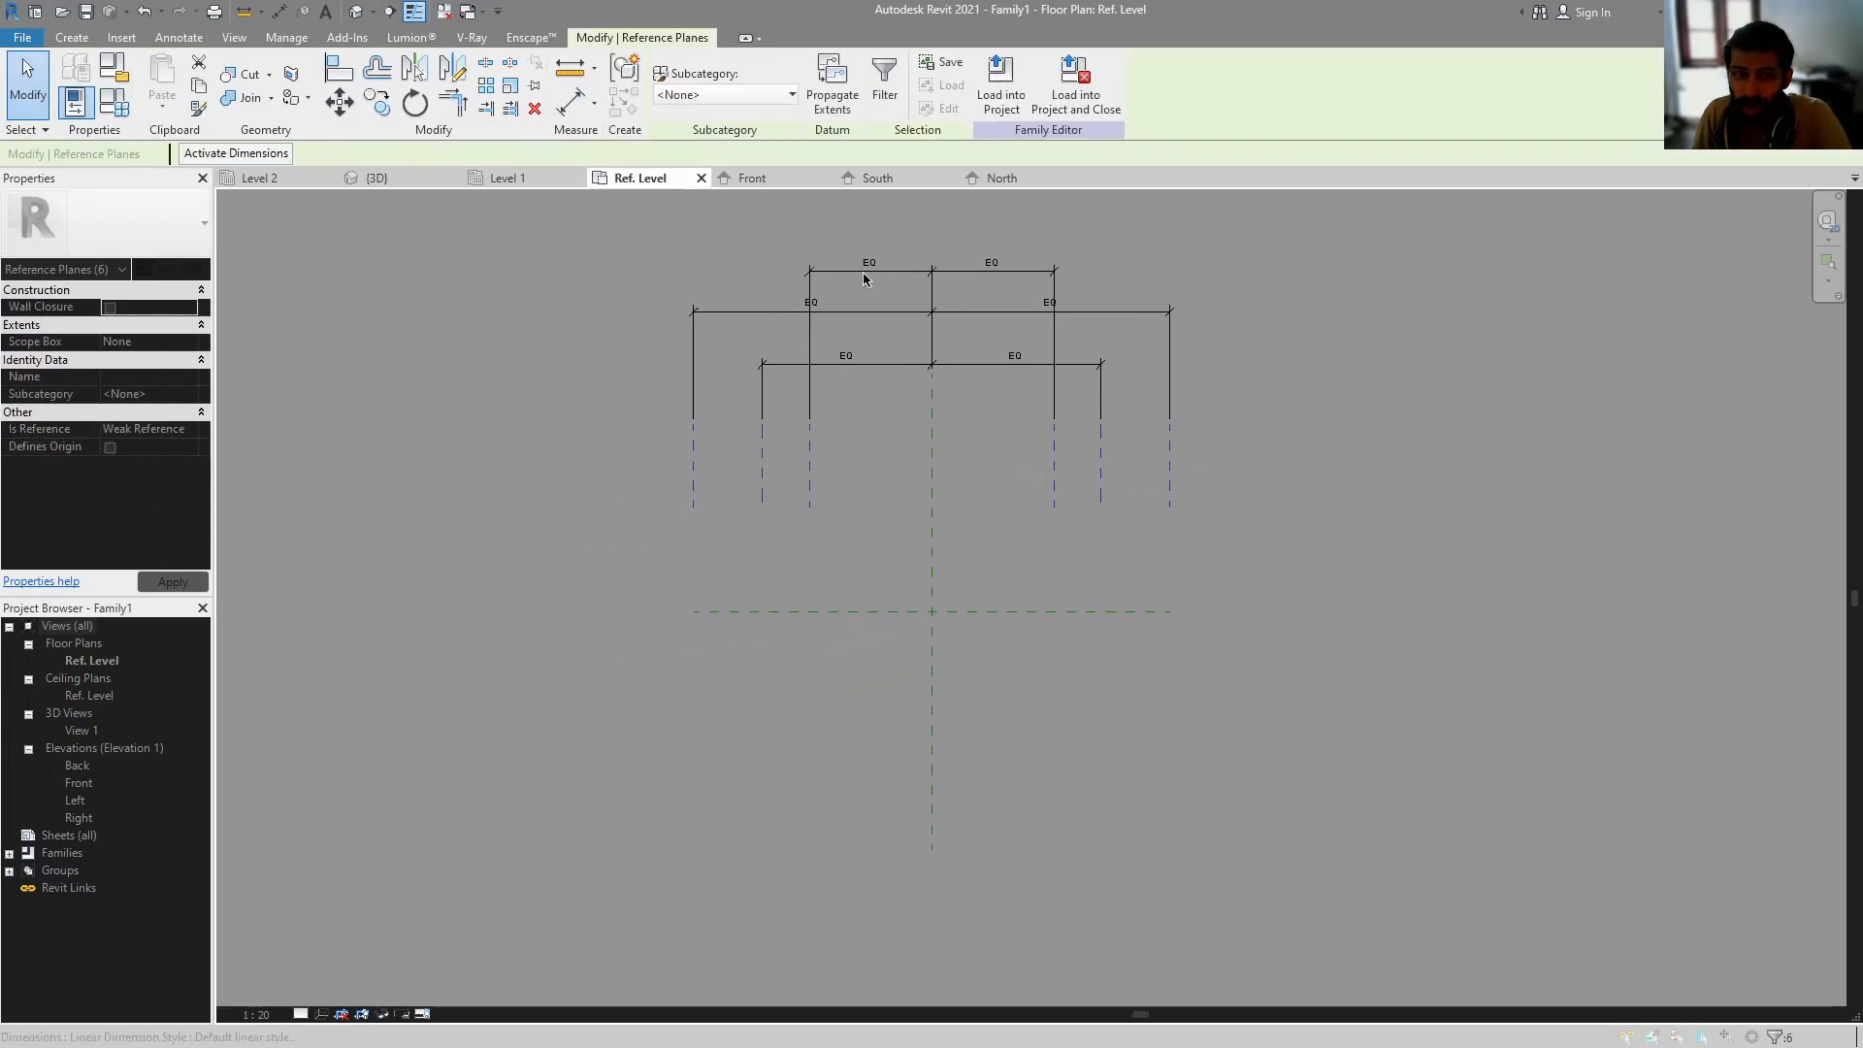
click(452, 70)
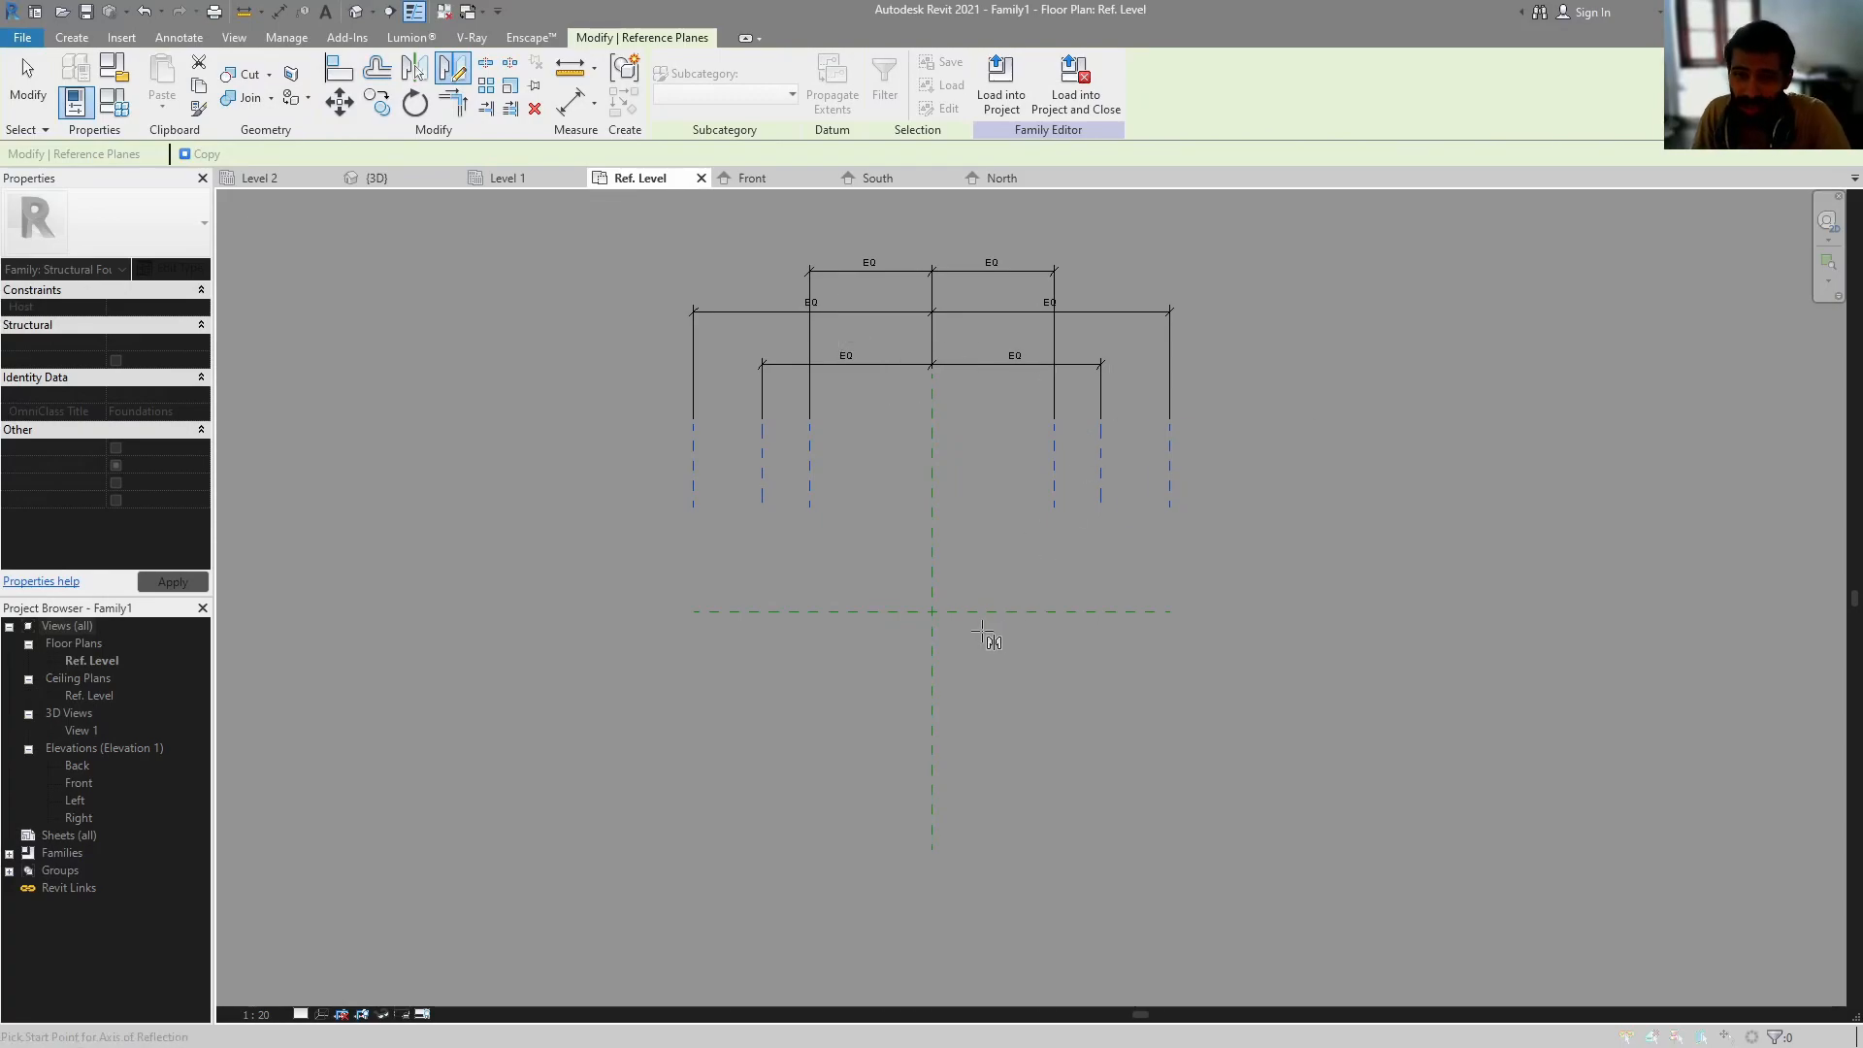
click(933, 611)
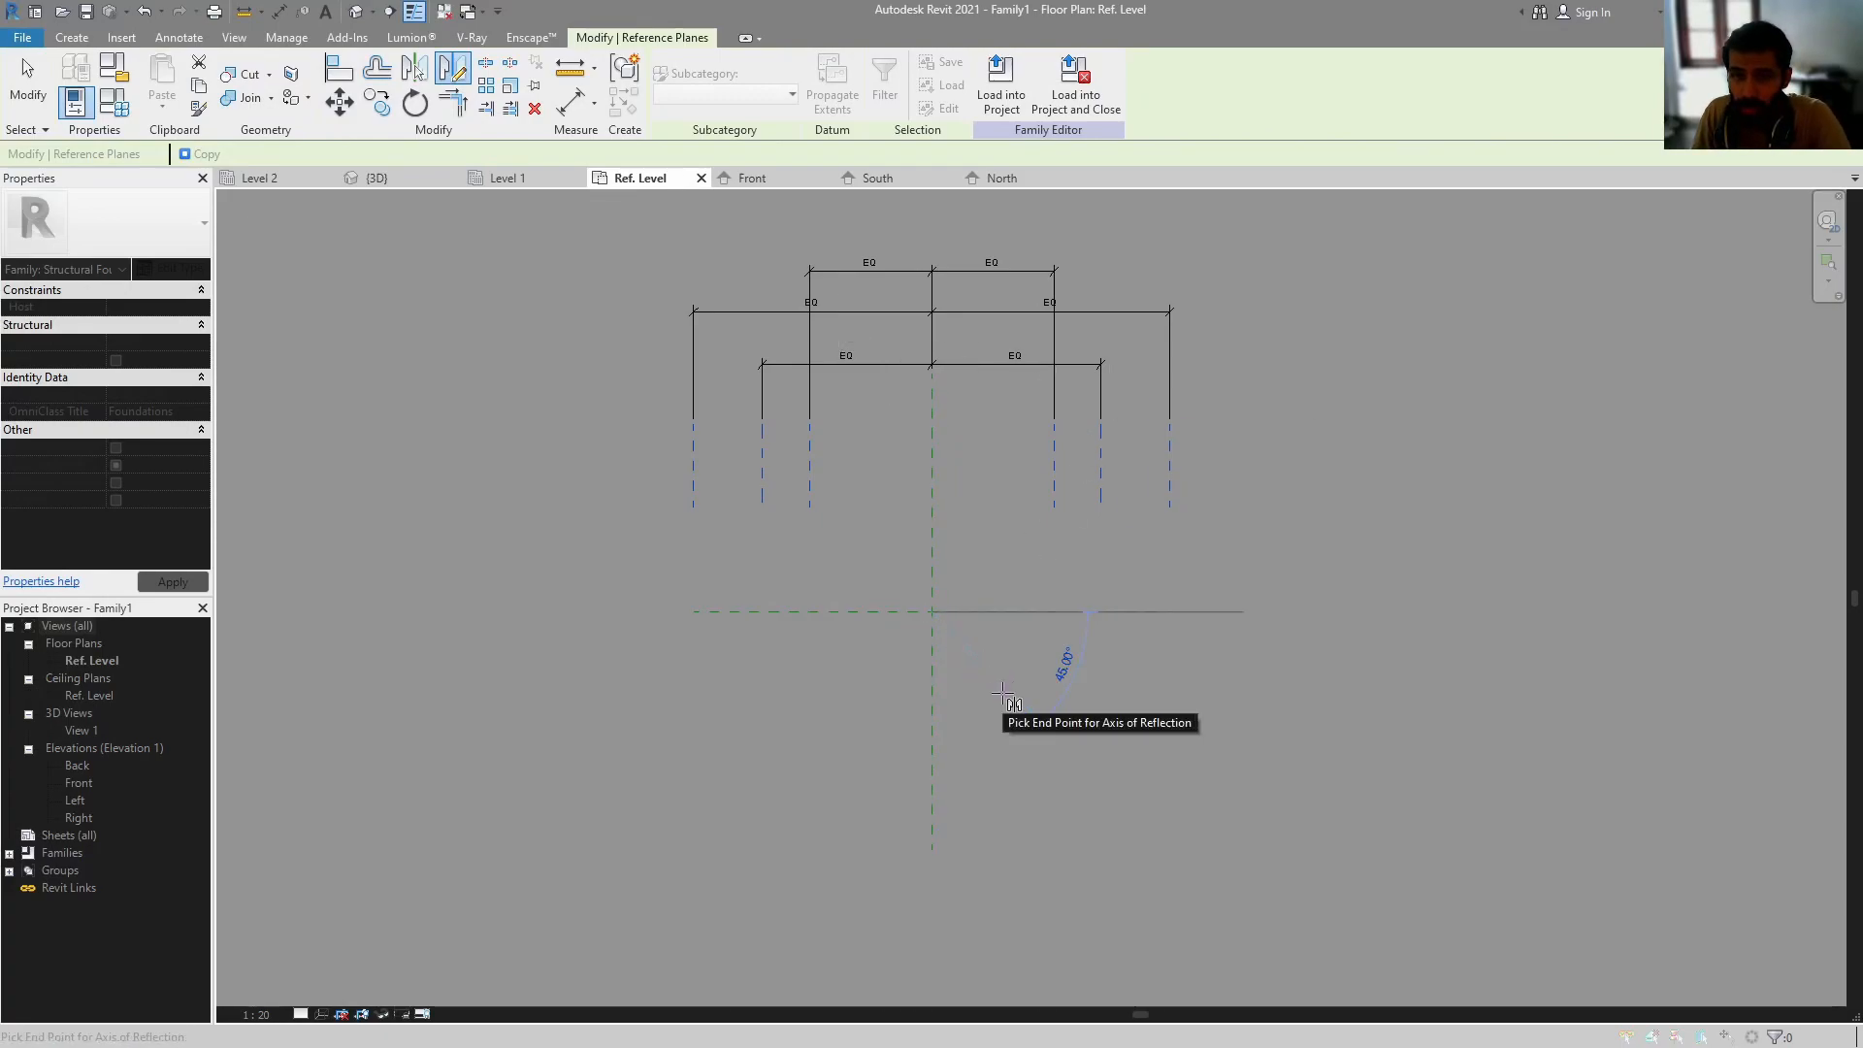
click(1002, 695)
click(897, 639)
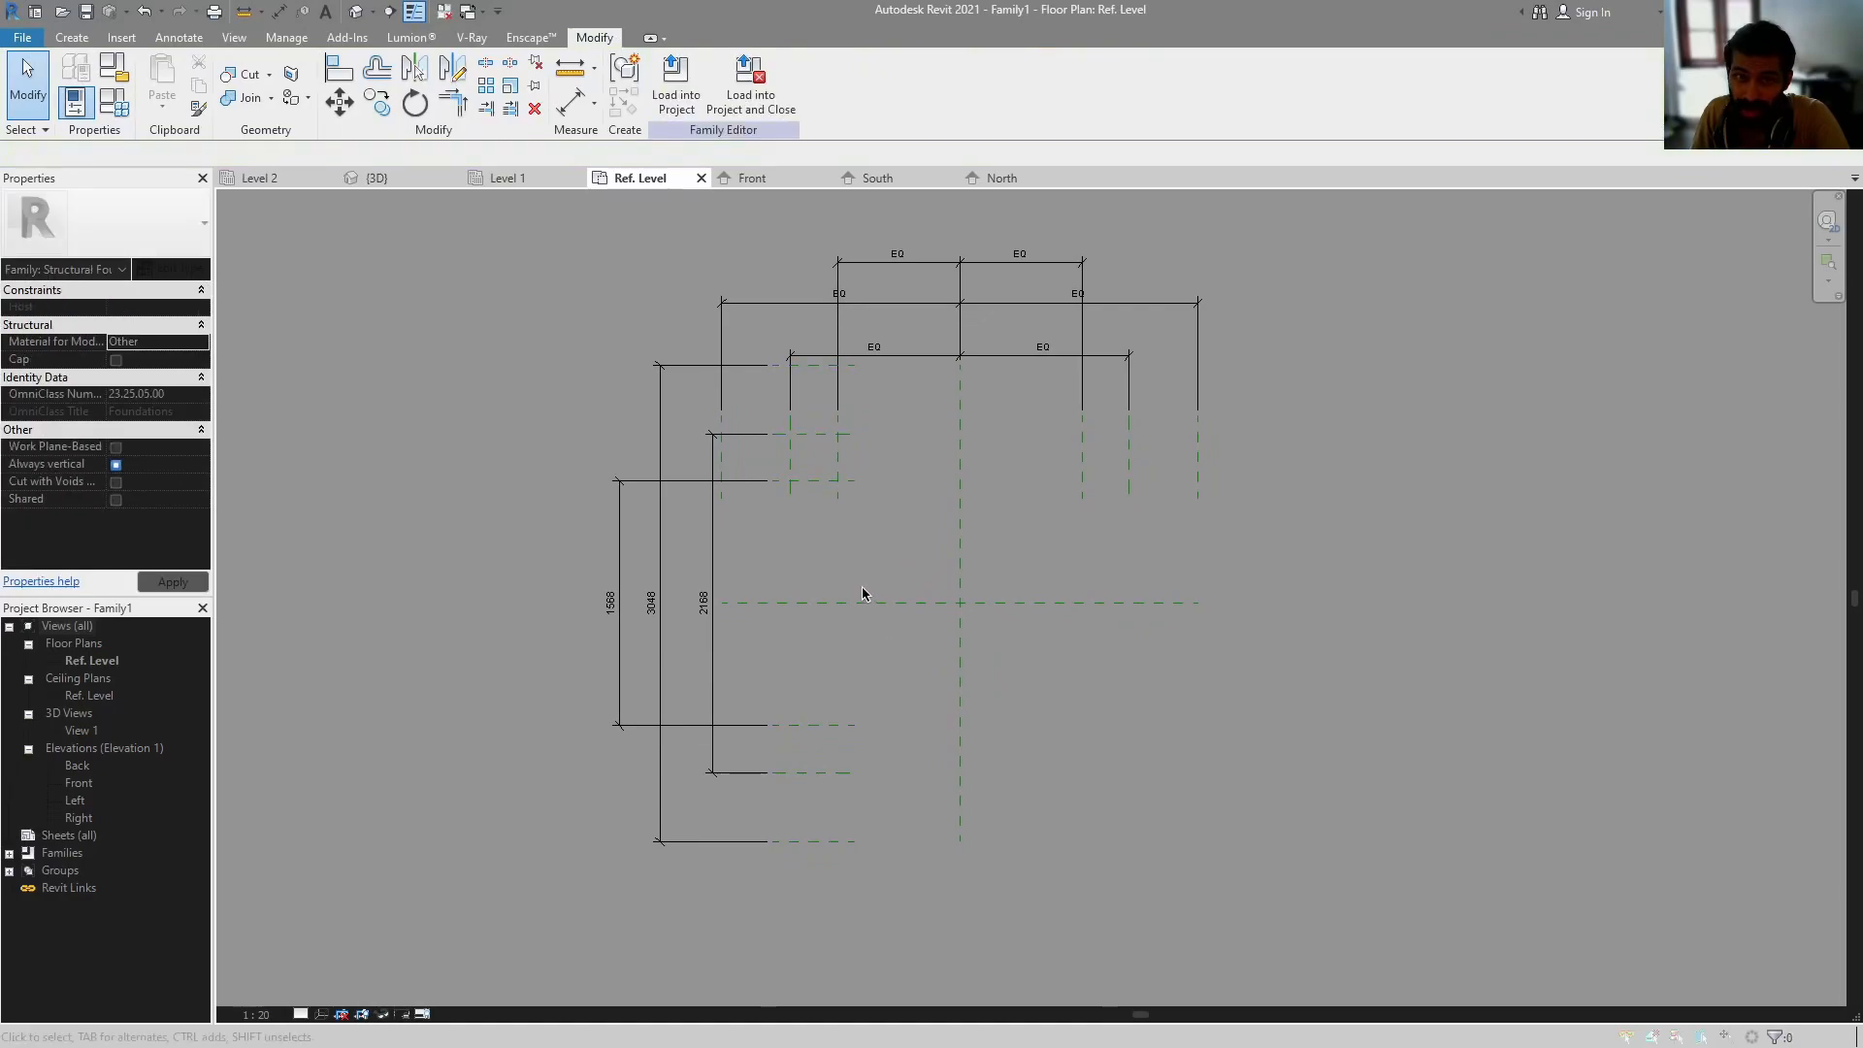
- Place an overall aligned dimension between the two outermost vertical reference planes, above the equality dimensions
scroll(732, 636, up, 3)
scroll(748, 618, down, 2)
scroll(748, 619, down, 2)
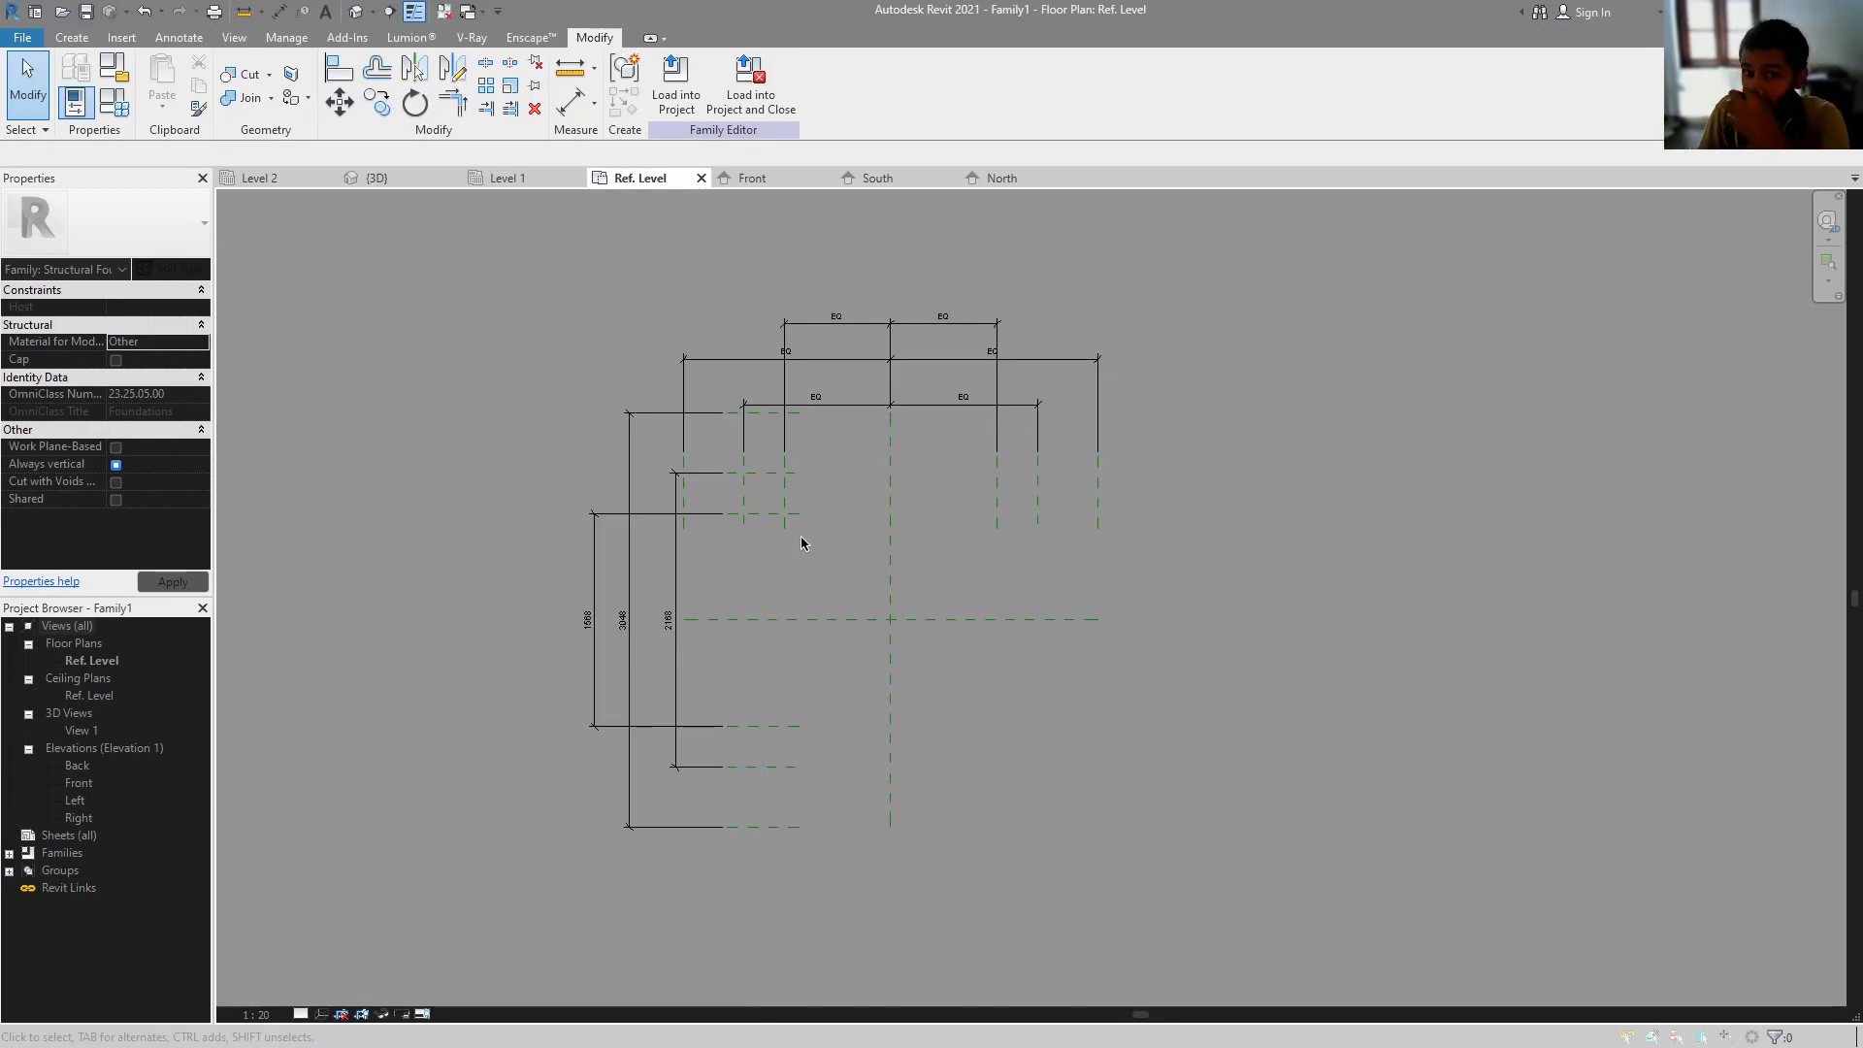
middle_drag(802, 543, 807, 540)
scroll(844, 516, up, 2)
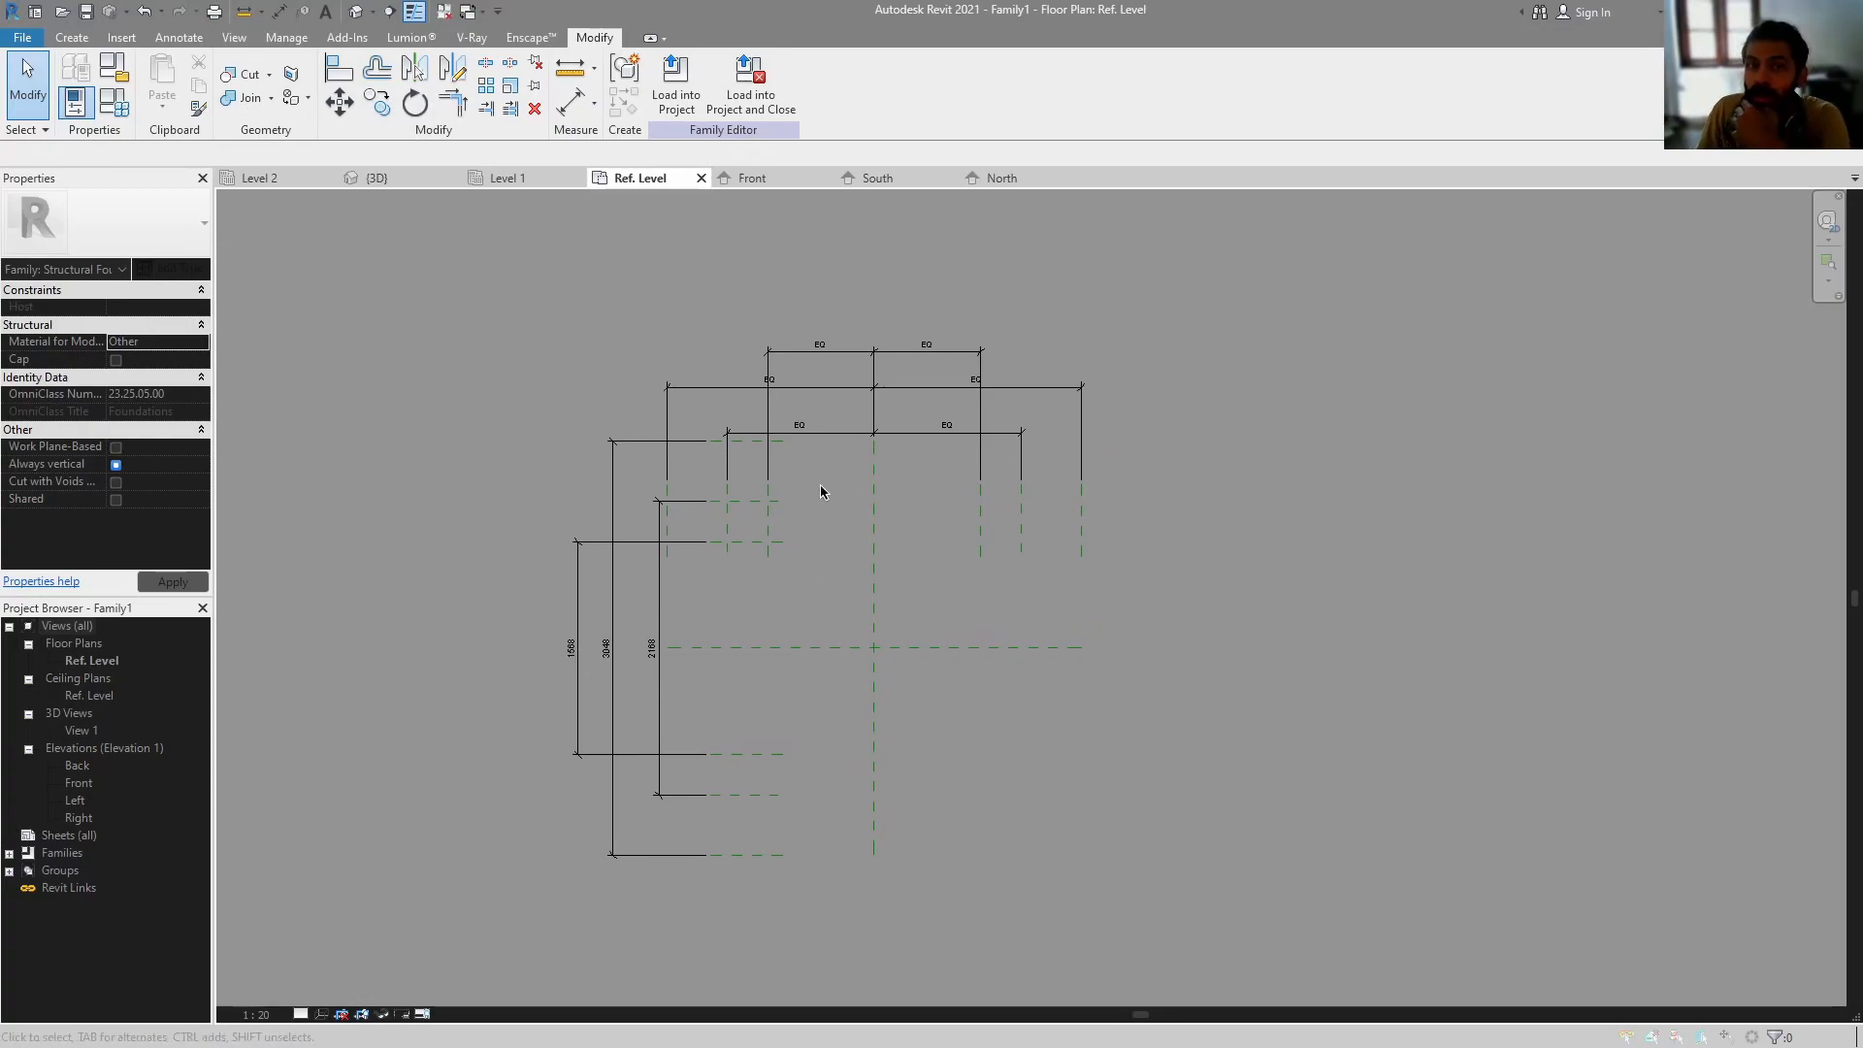
click(571, 101)
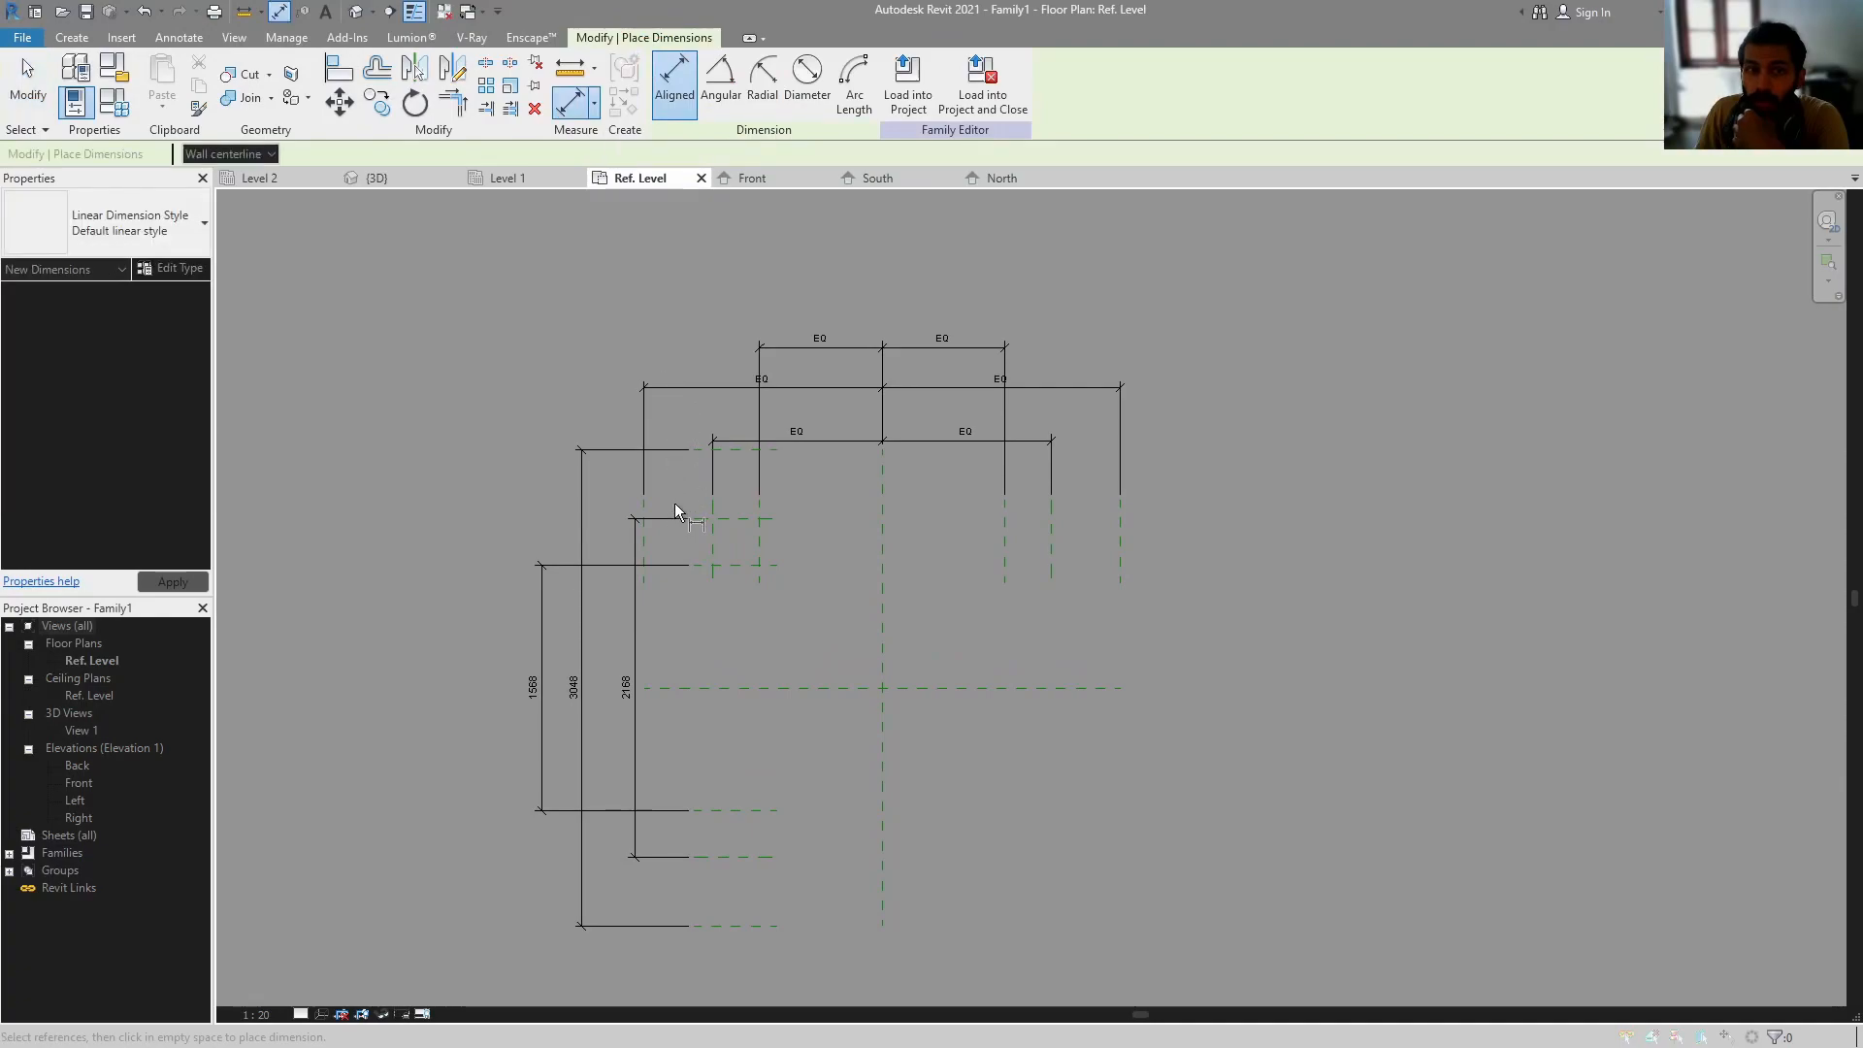
click(644, 534)
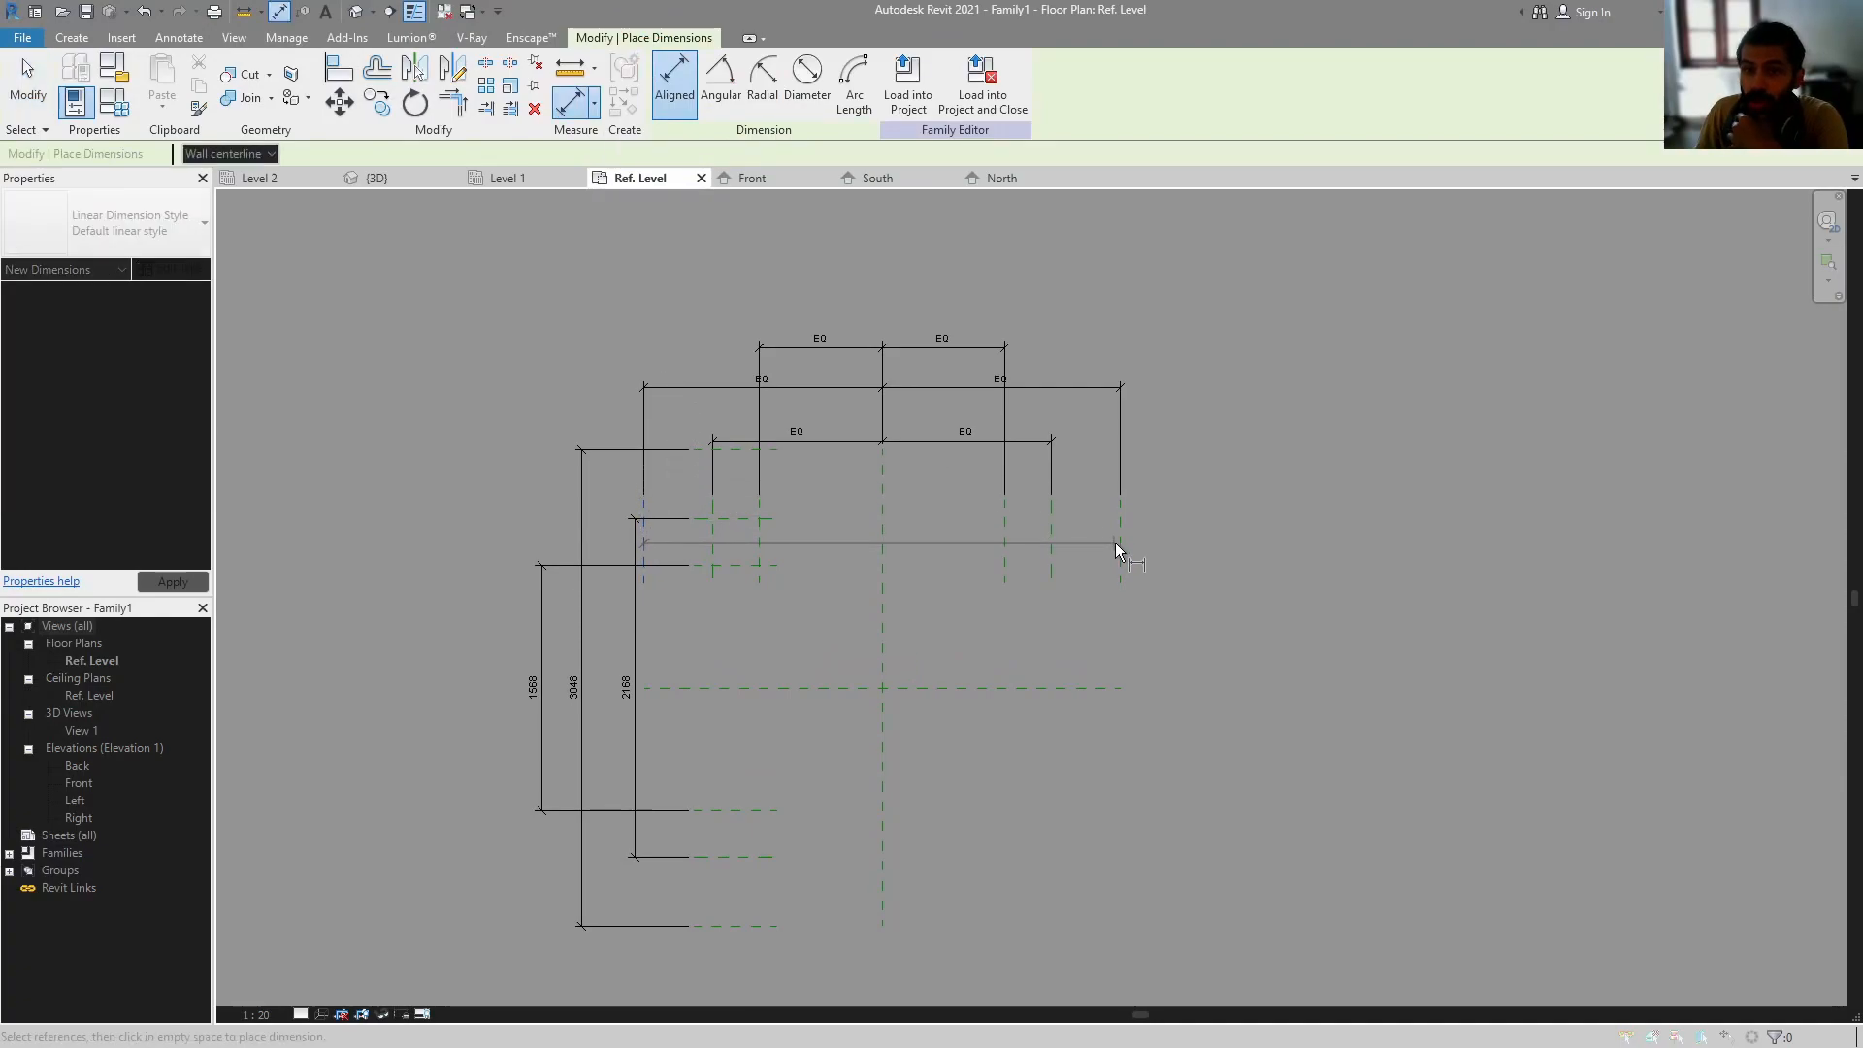
click(1097, 259)
middle_drag(1028, 321, 1049, 466)
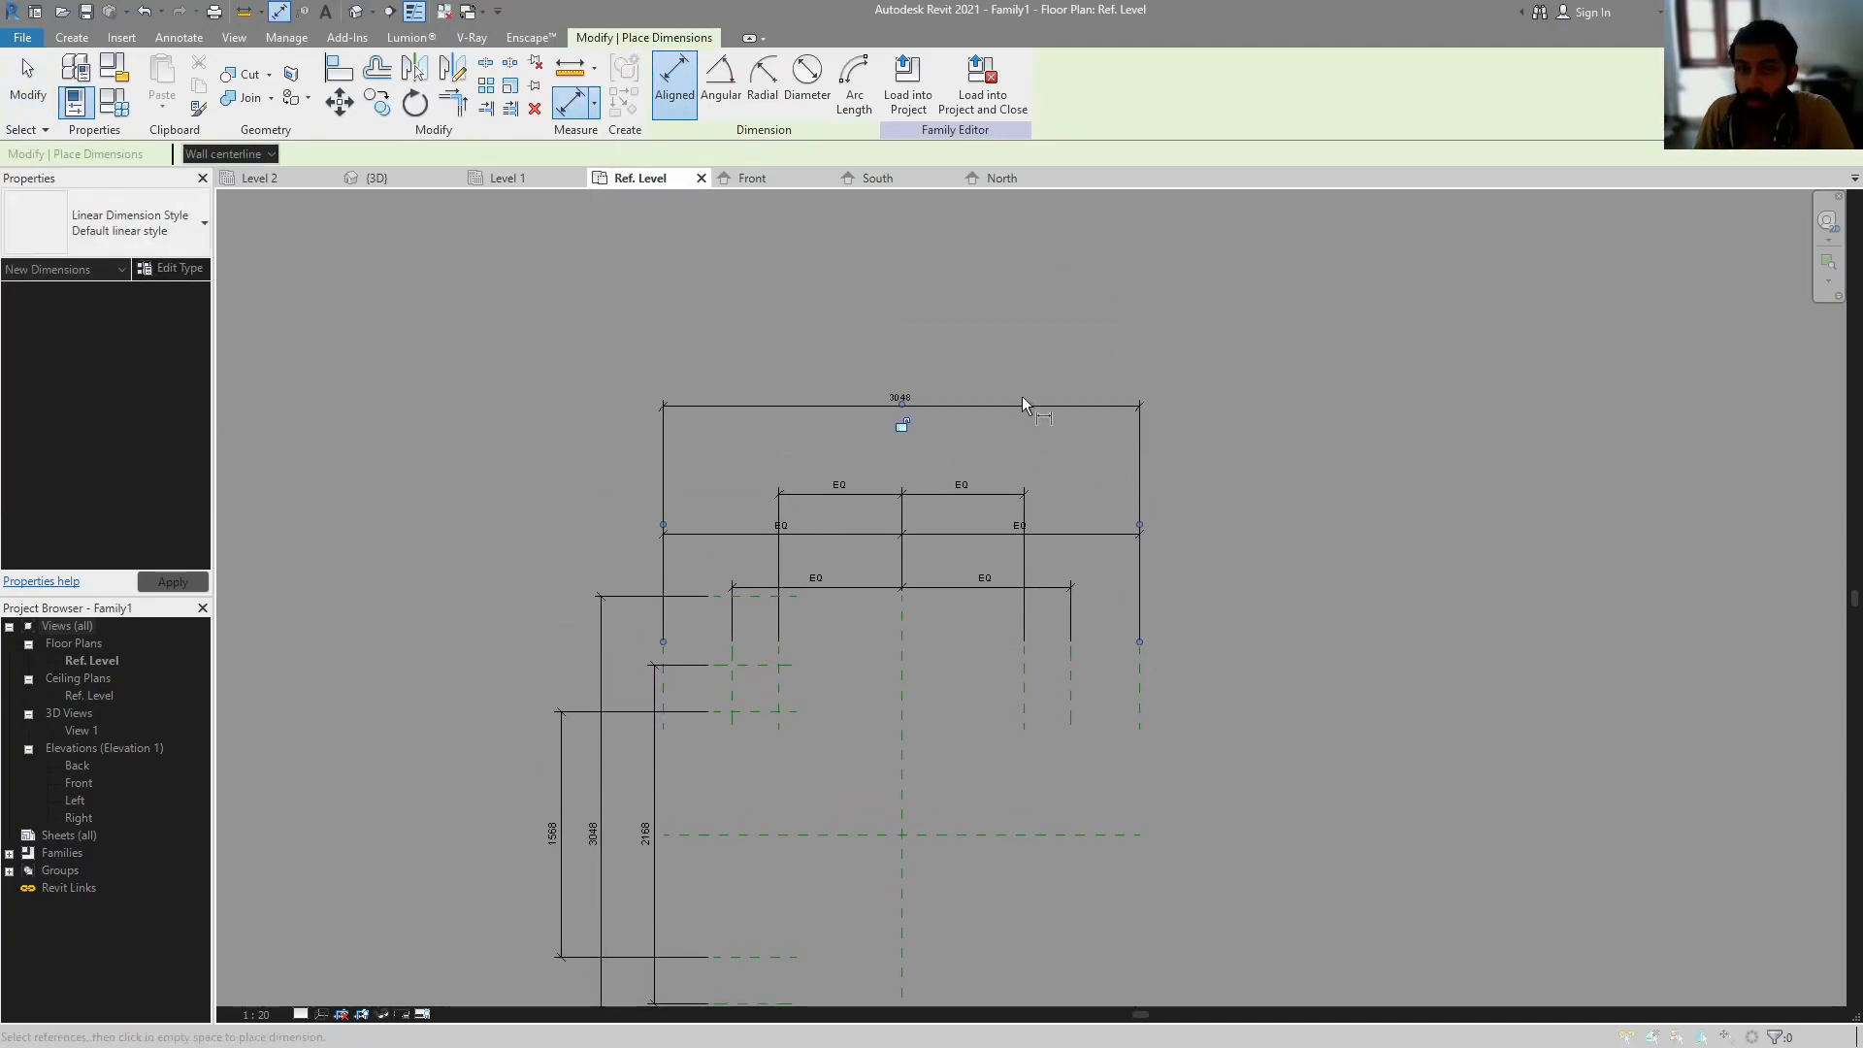
key(Escape)
- Label the outermost planes' overall dimension with a new type-based family parameter named "L 1"
click(953, 406)
key(alt+Tab)
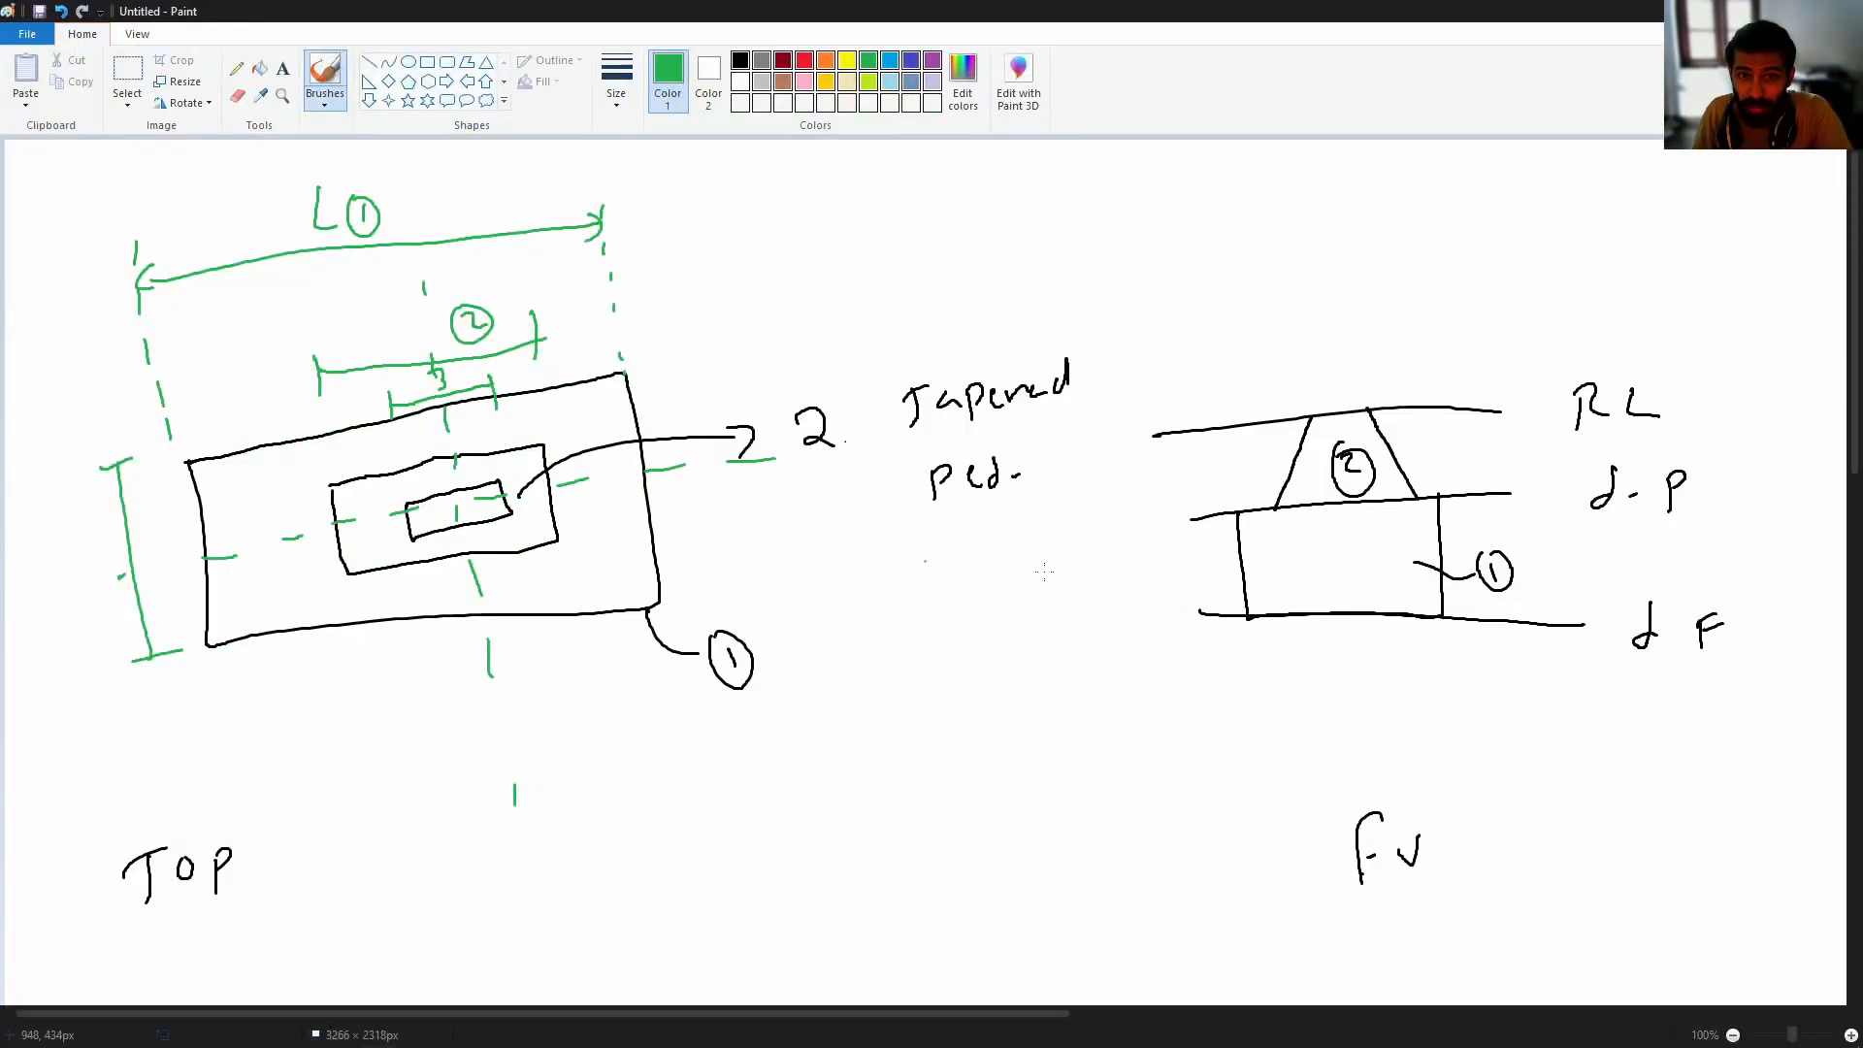
key(alt+Tab)
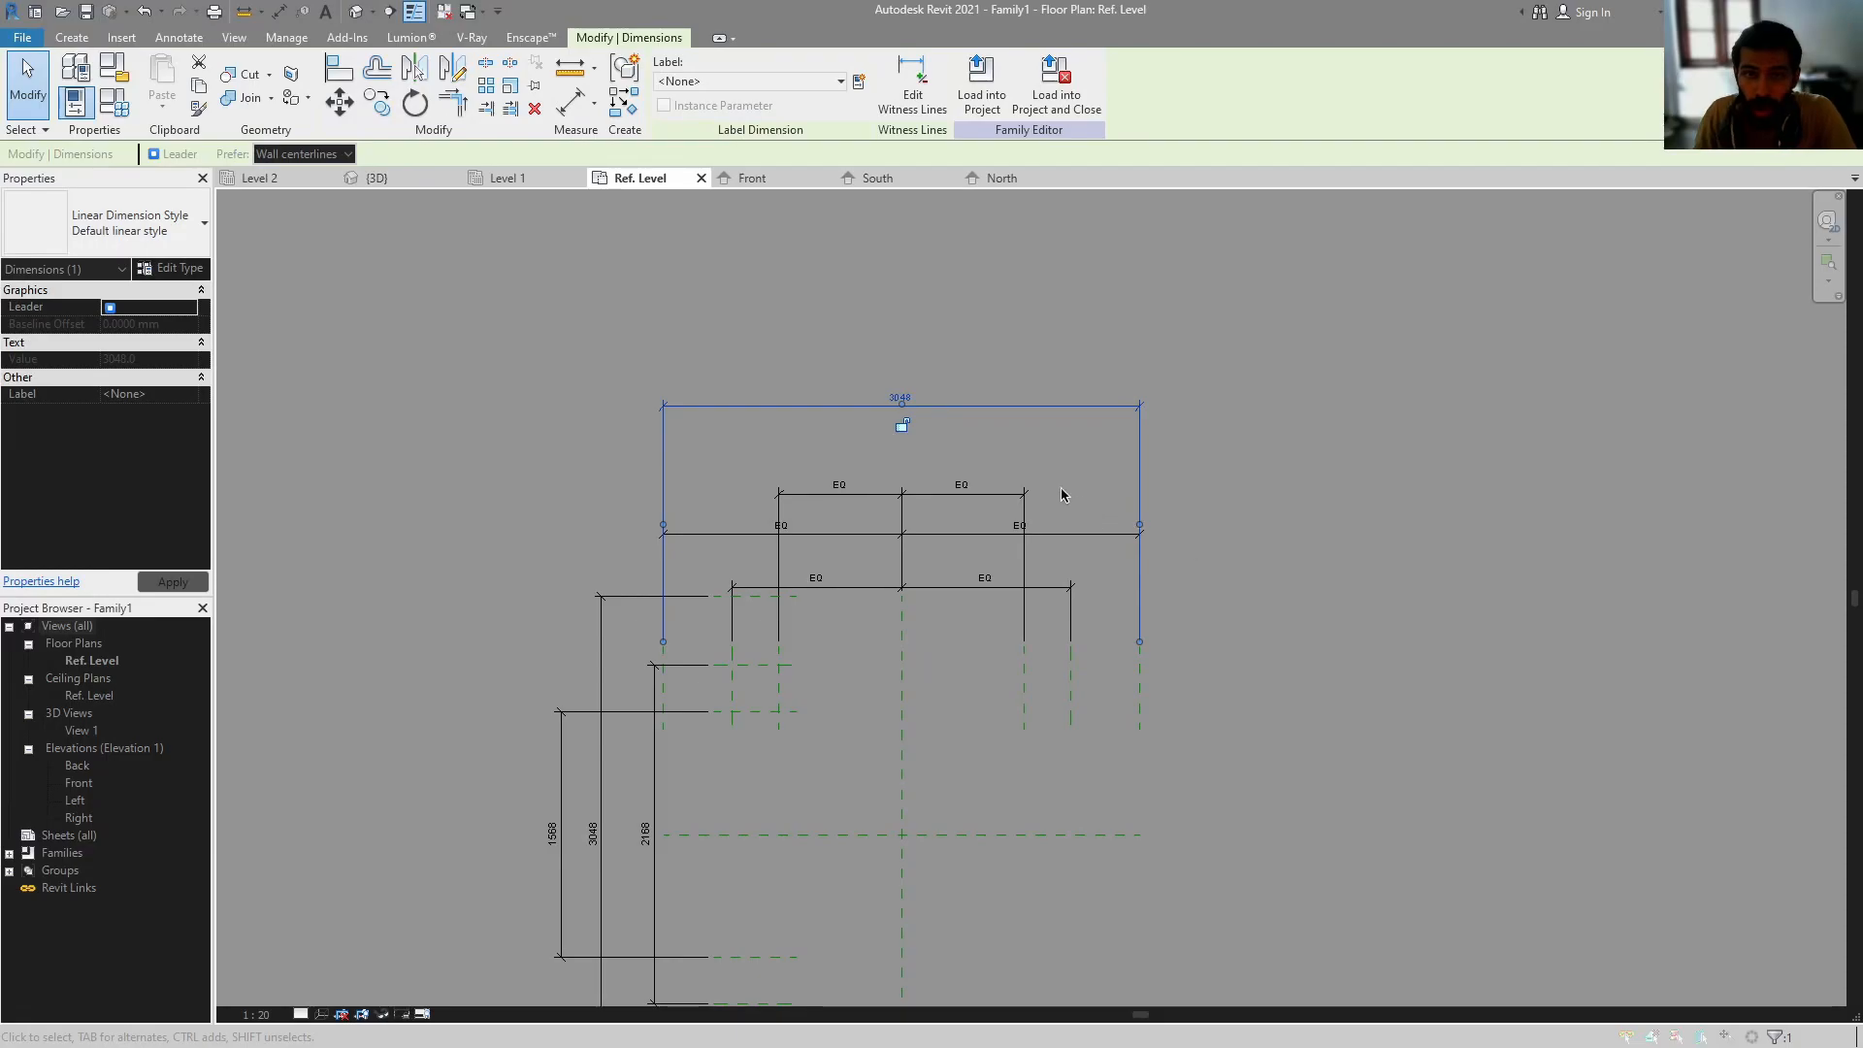
click(859, 82)
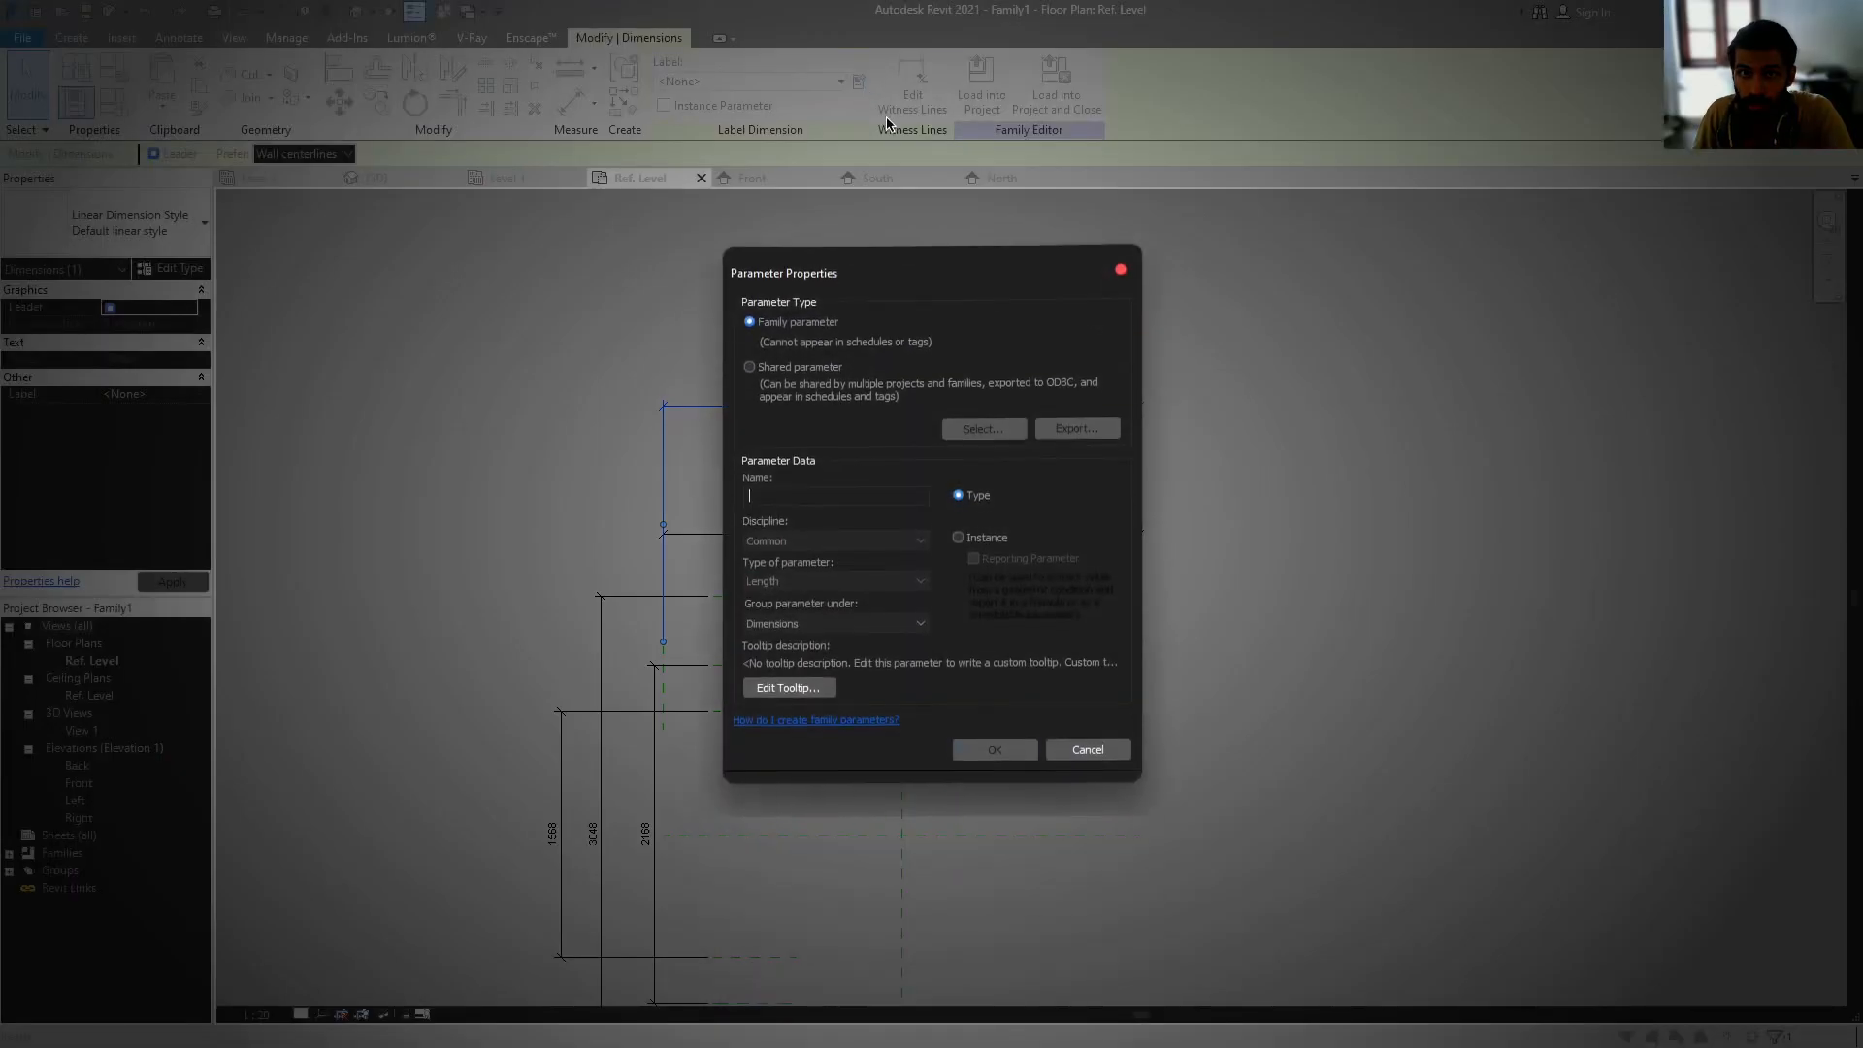
text(L 1)
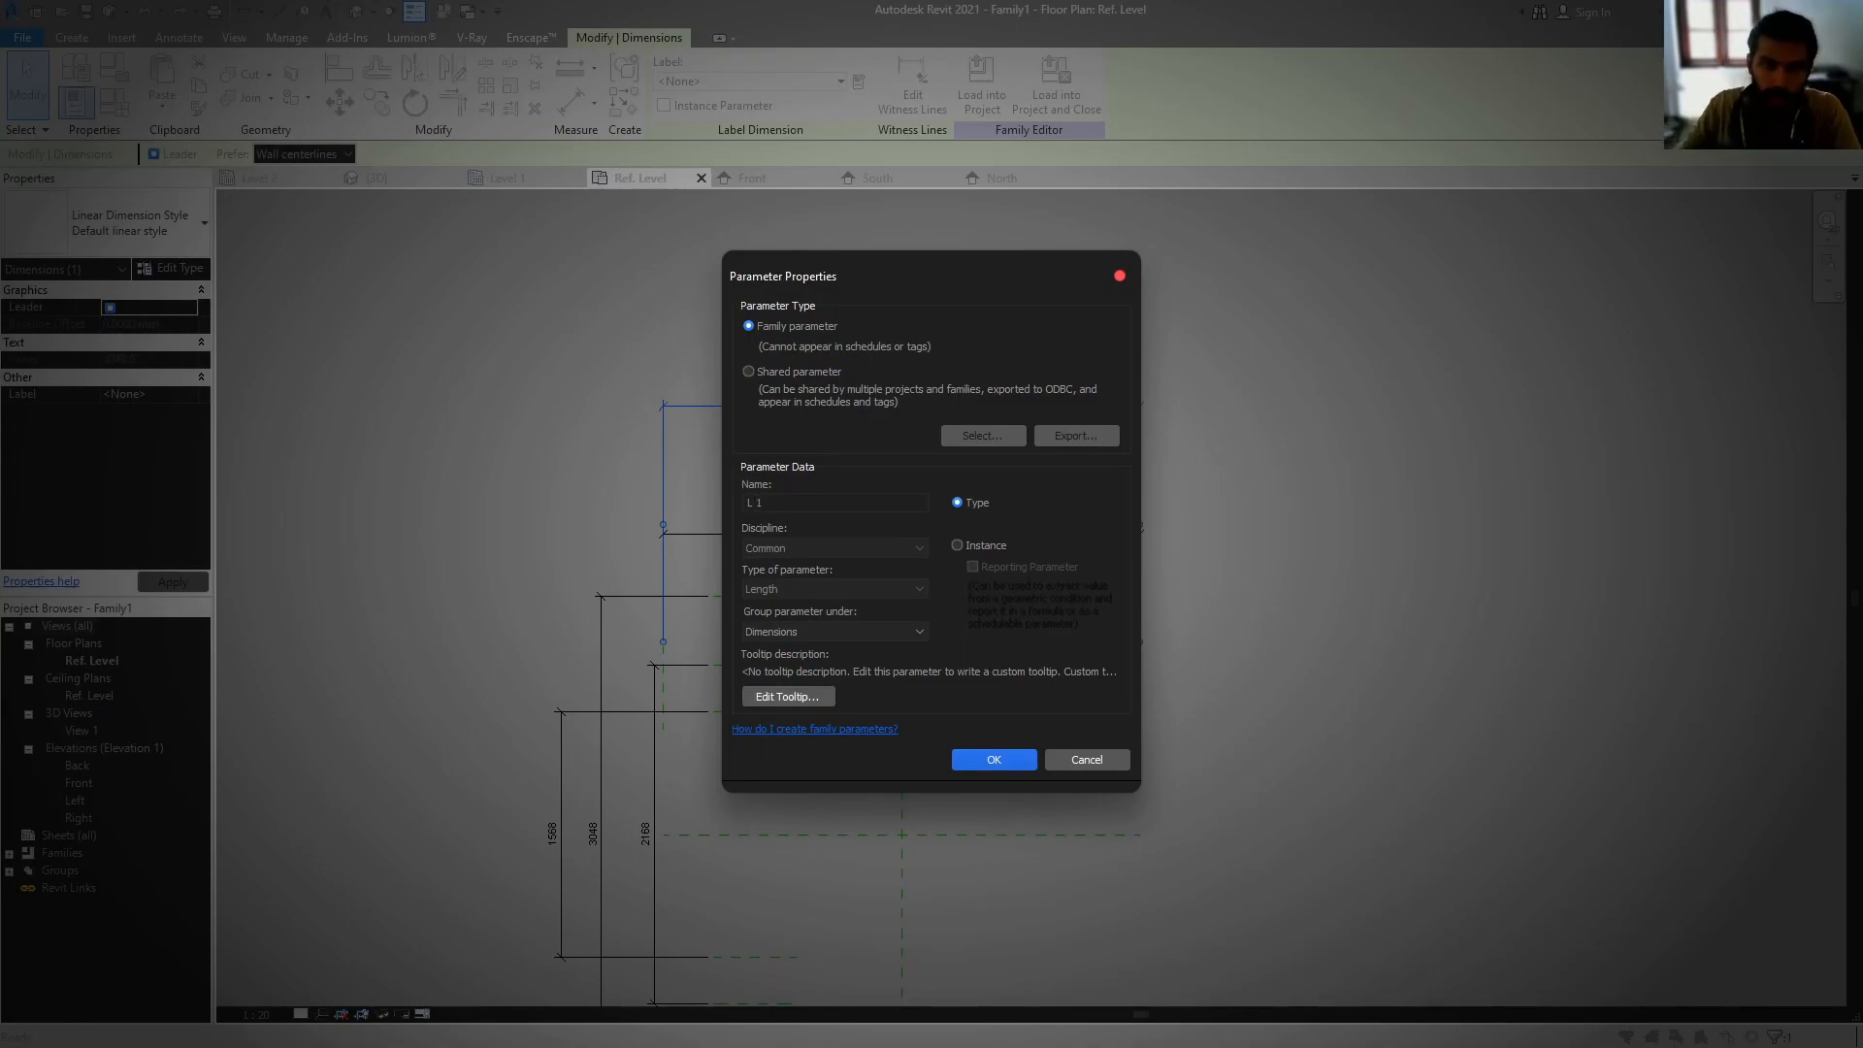
click(1000, 759)
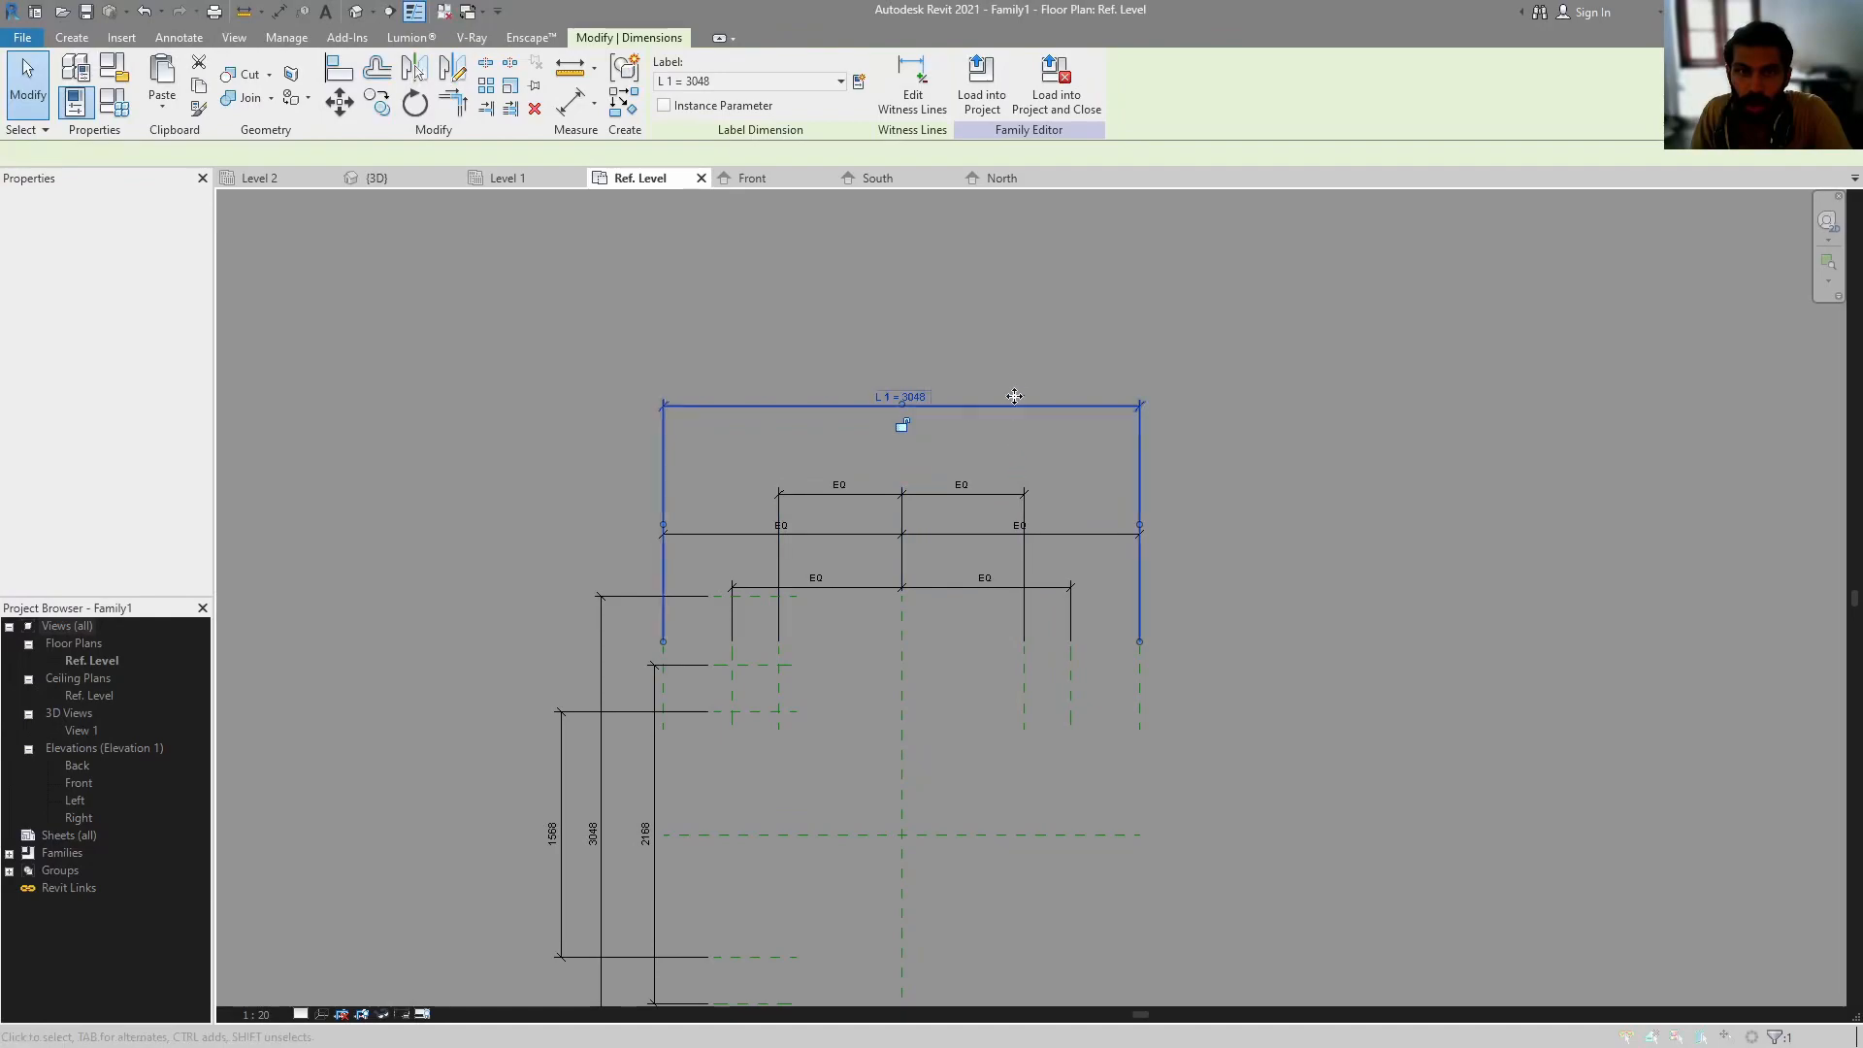
click(870, 559)
- Dimension the overall distance between the middle pair of vertical reference planes and label it with a new type parameter "l2"
key(d)
key(i)
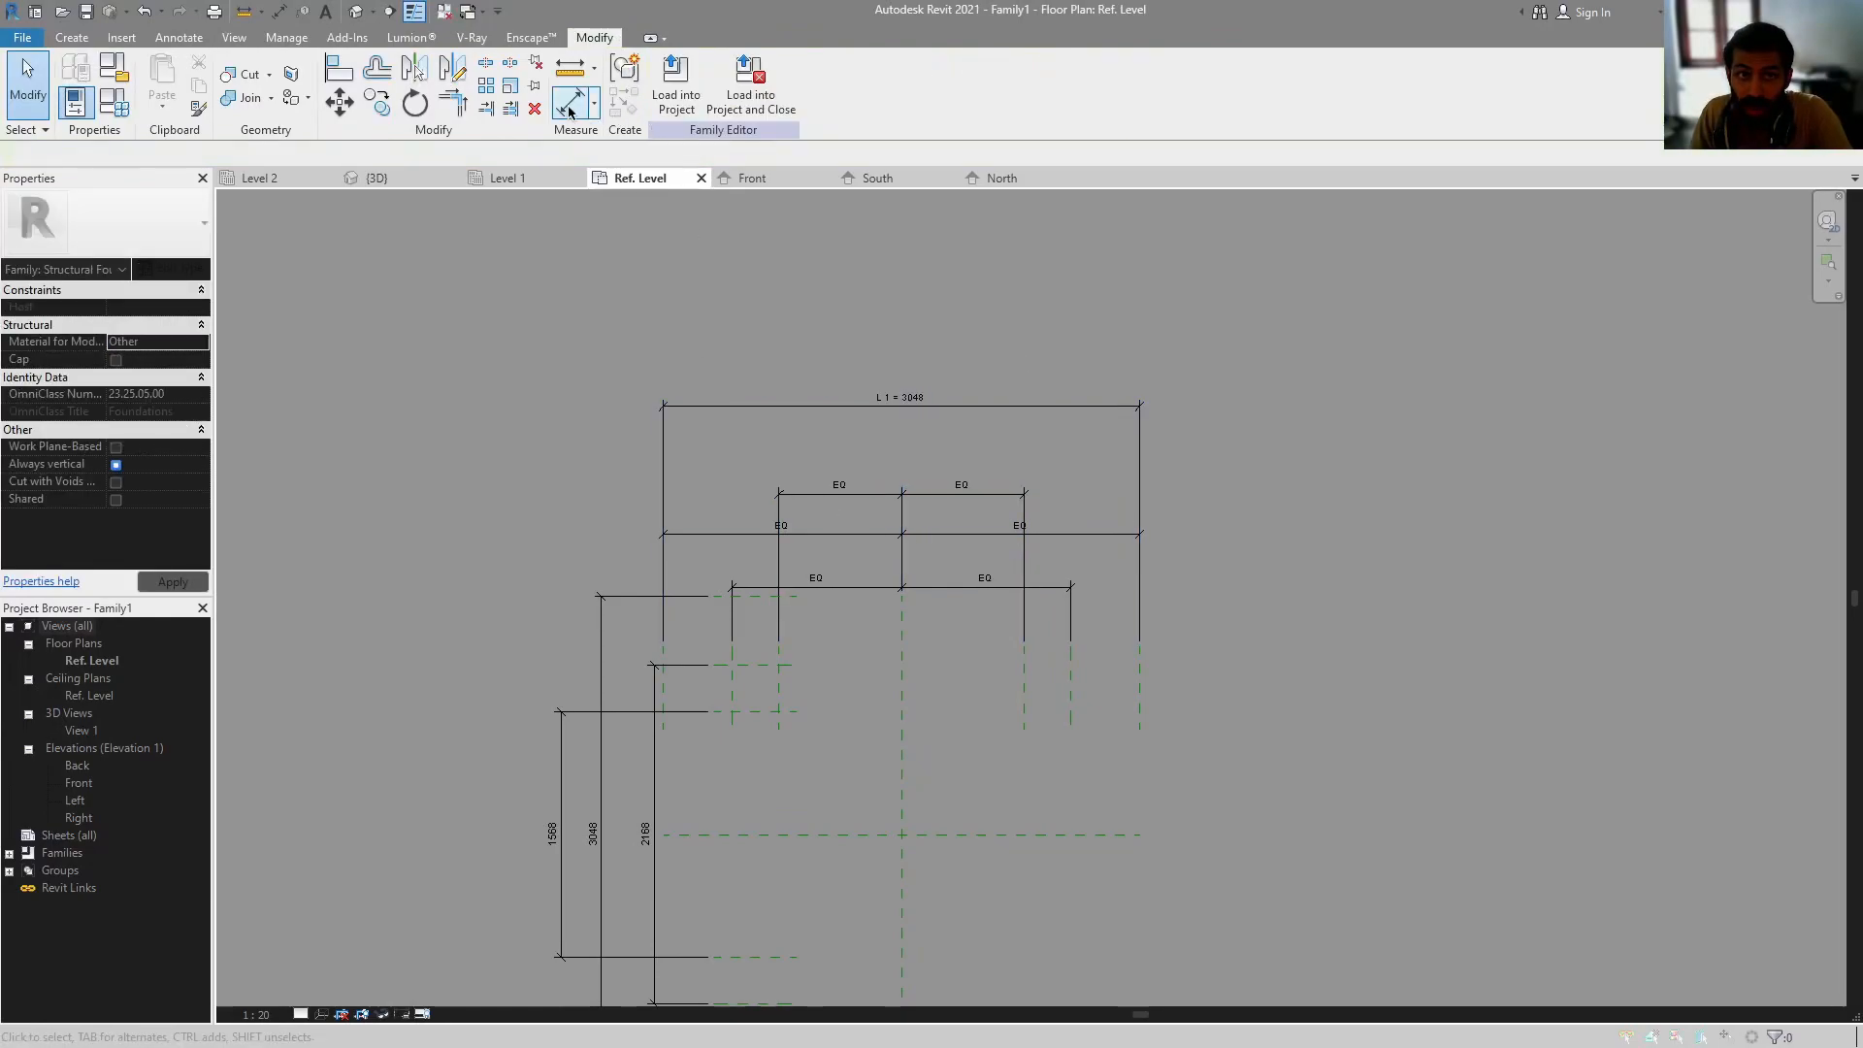
click(731, 684)
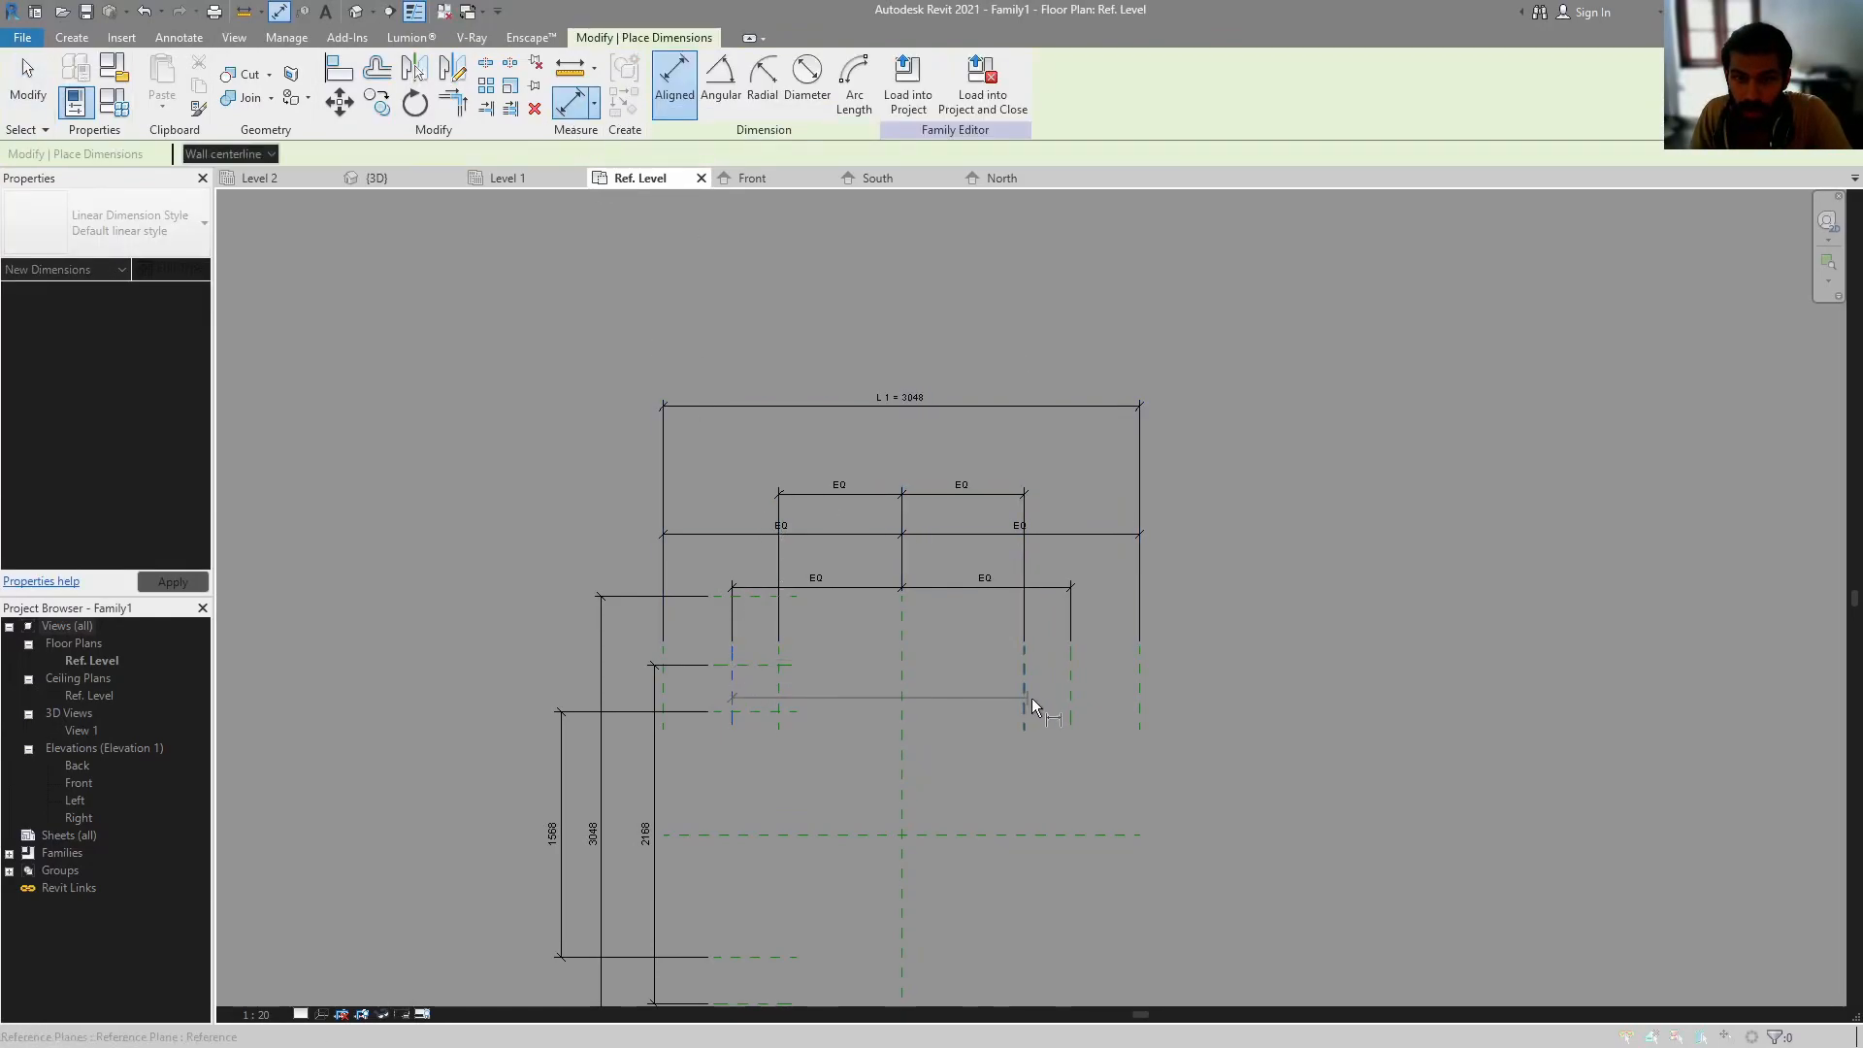
click(1068, 705)
click(1036, 330)
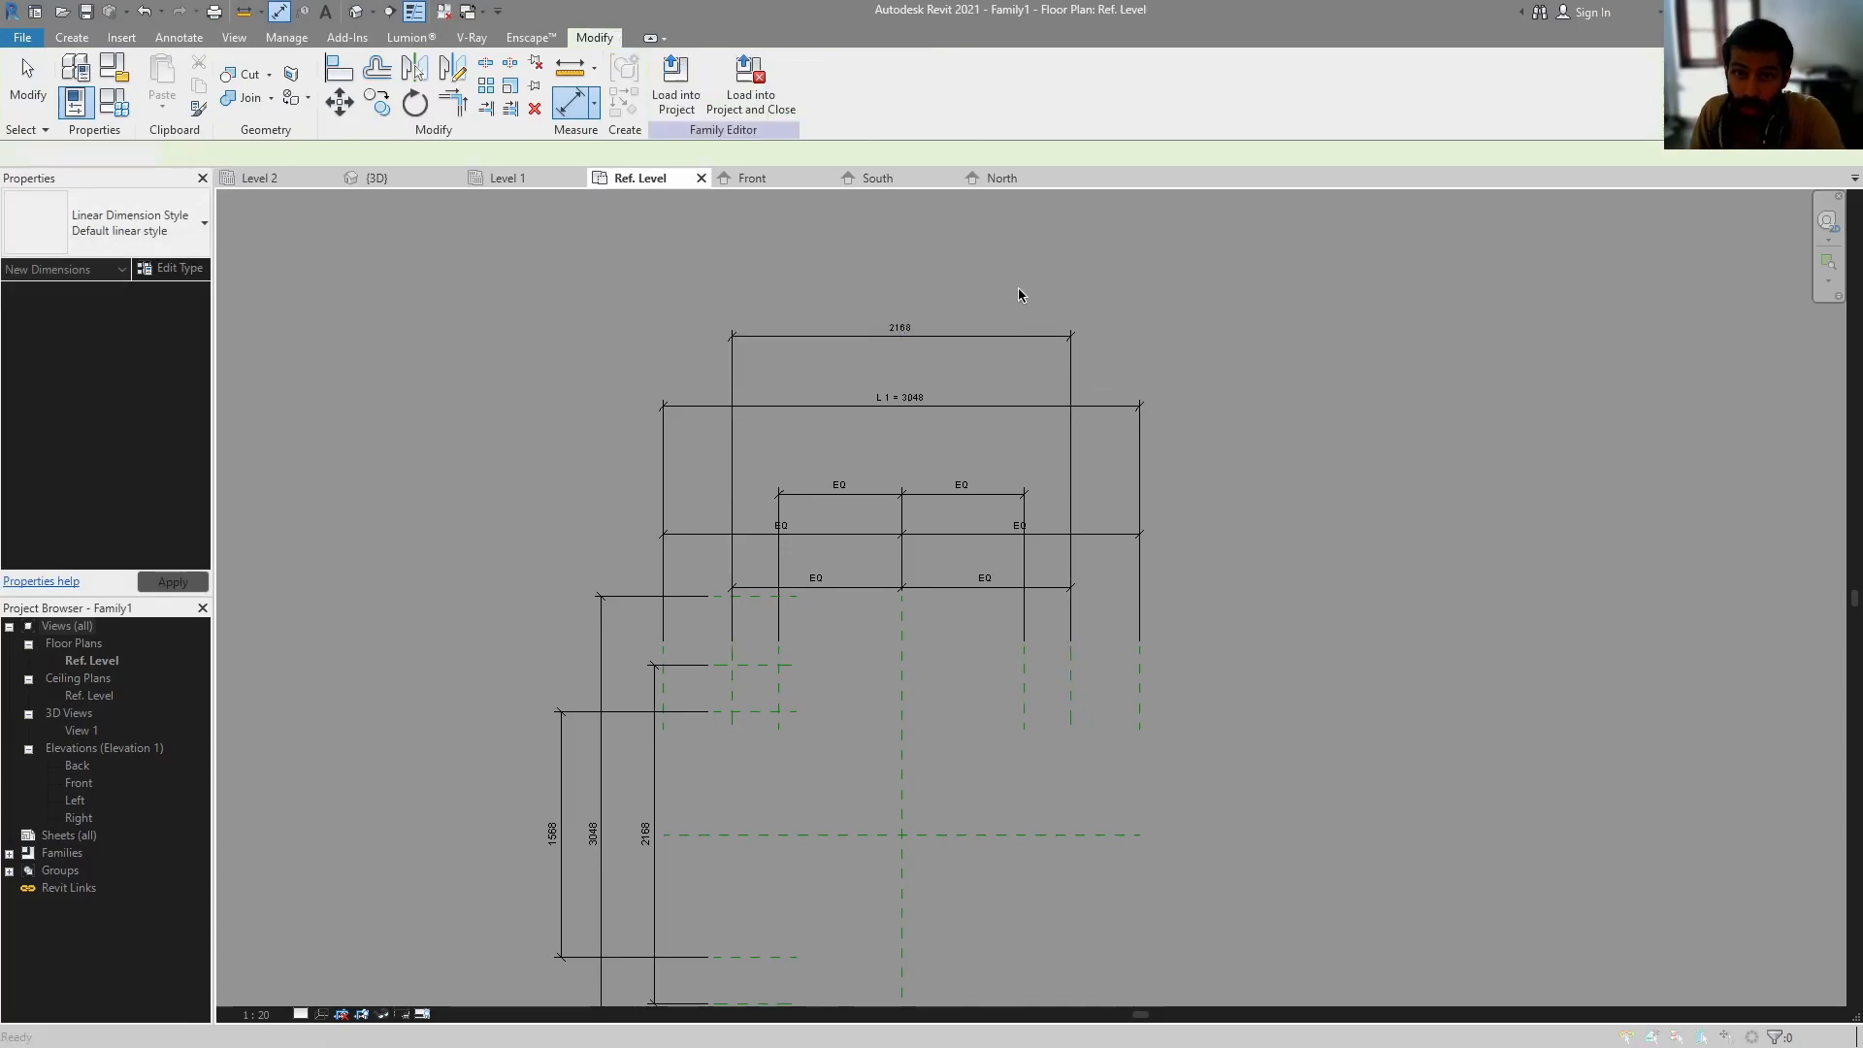
key(Escape)
click(860, 84)
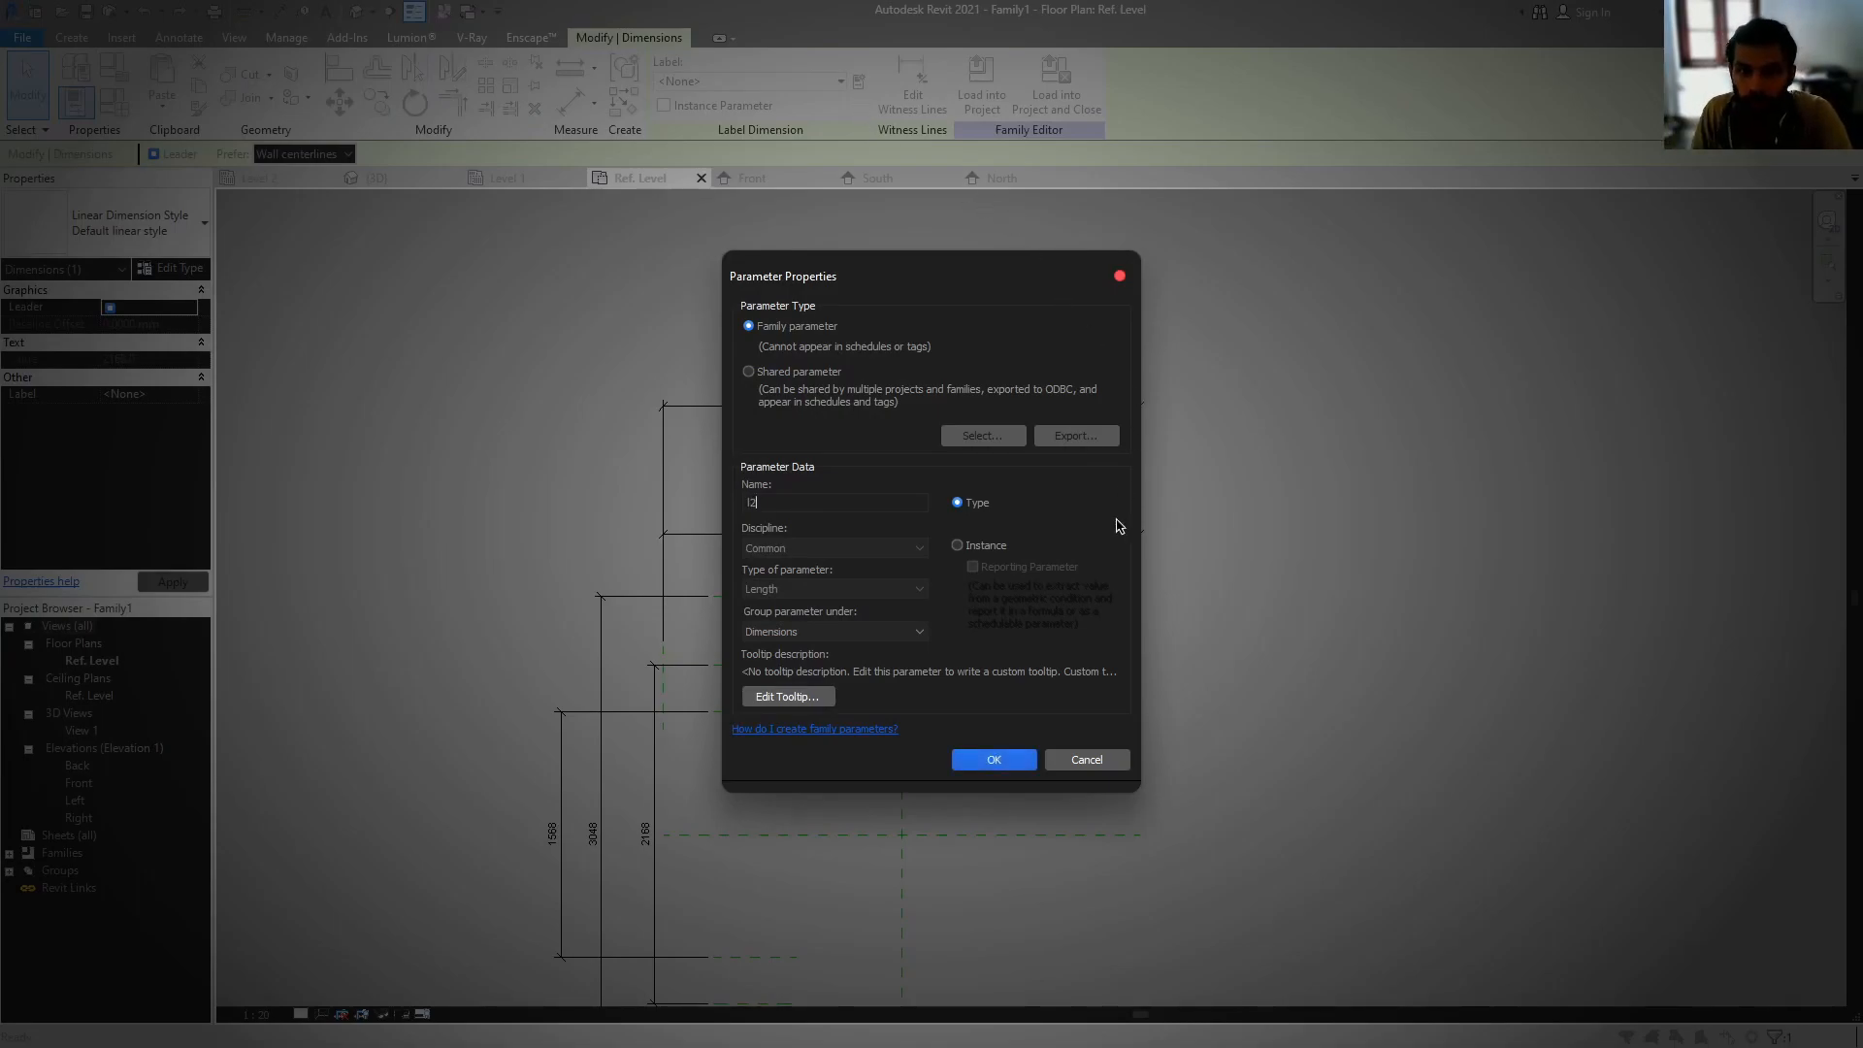
click(995, 759)
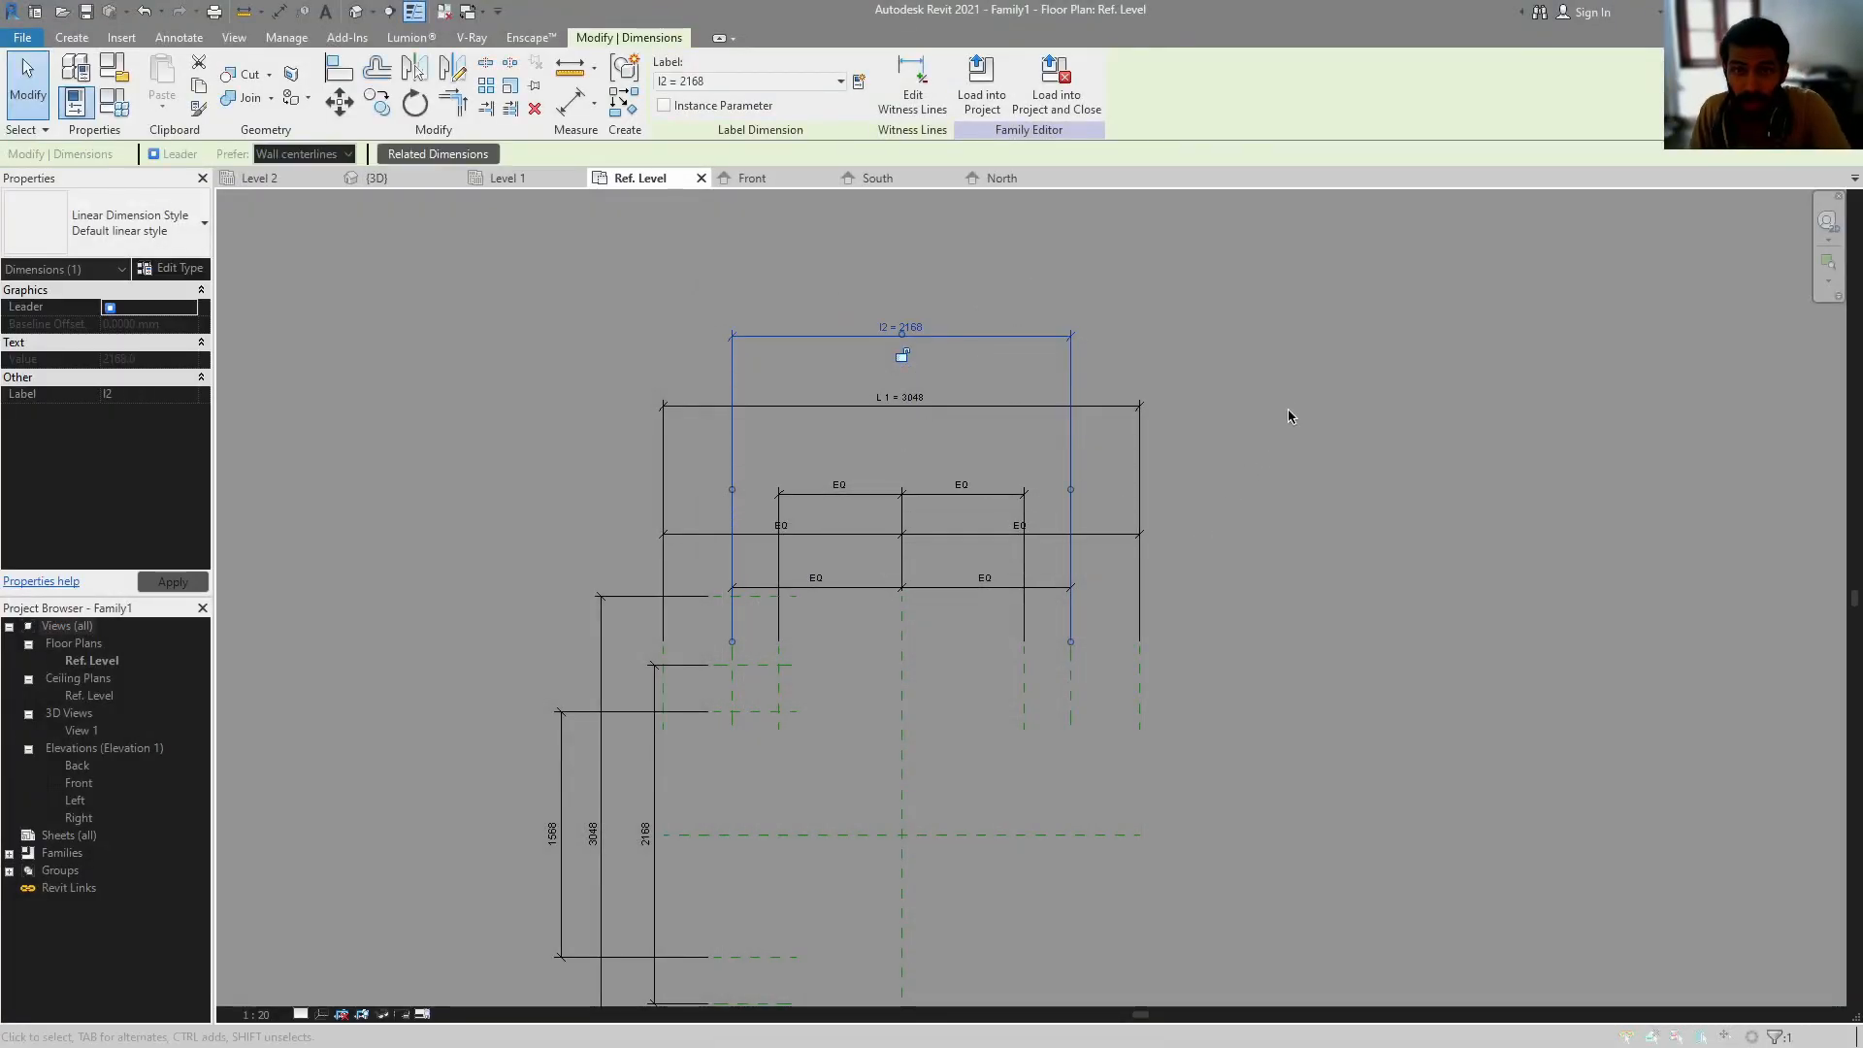
key(alt+Tab)
key(alt+Tab)
key(alt+Tab)
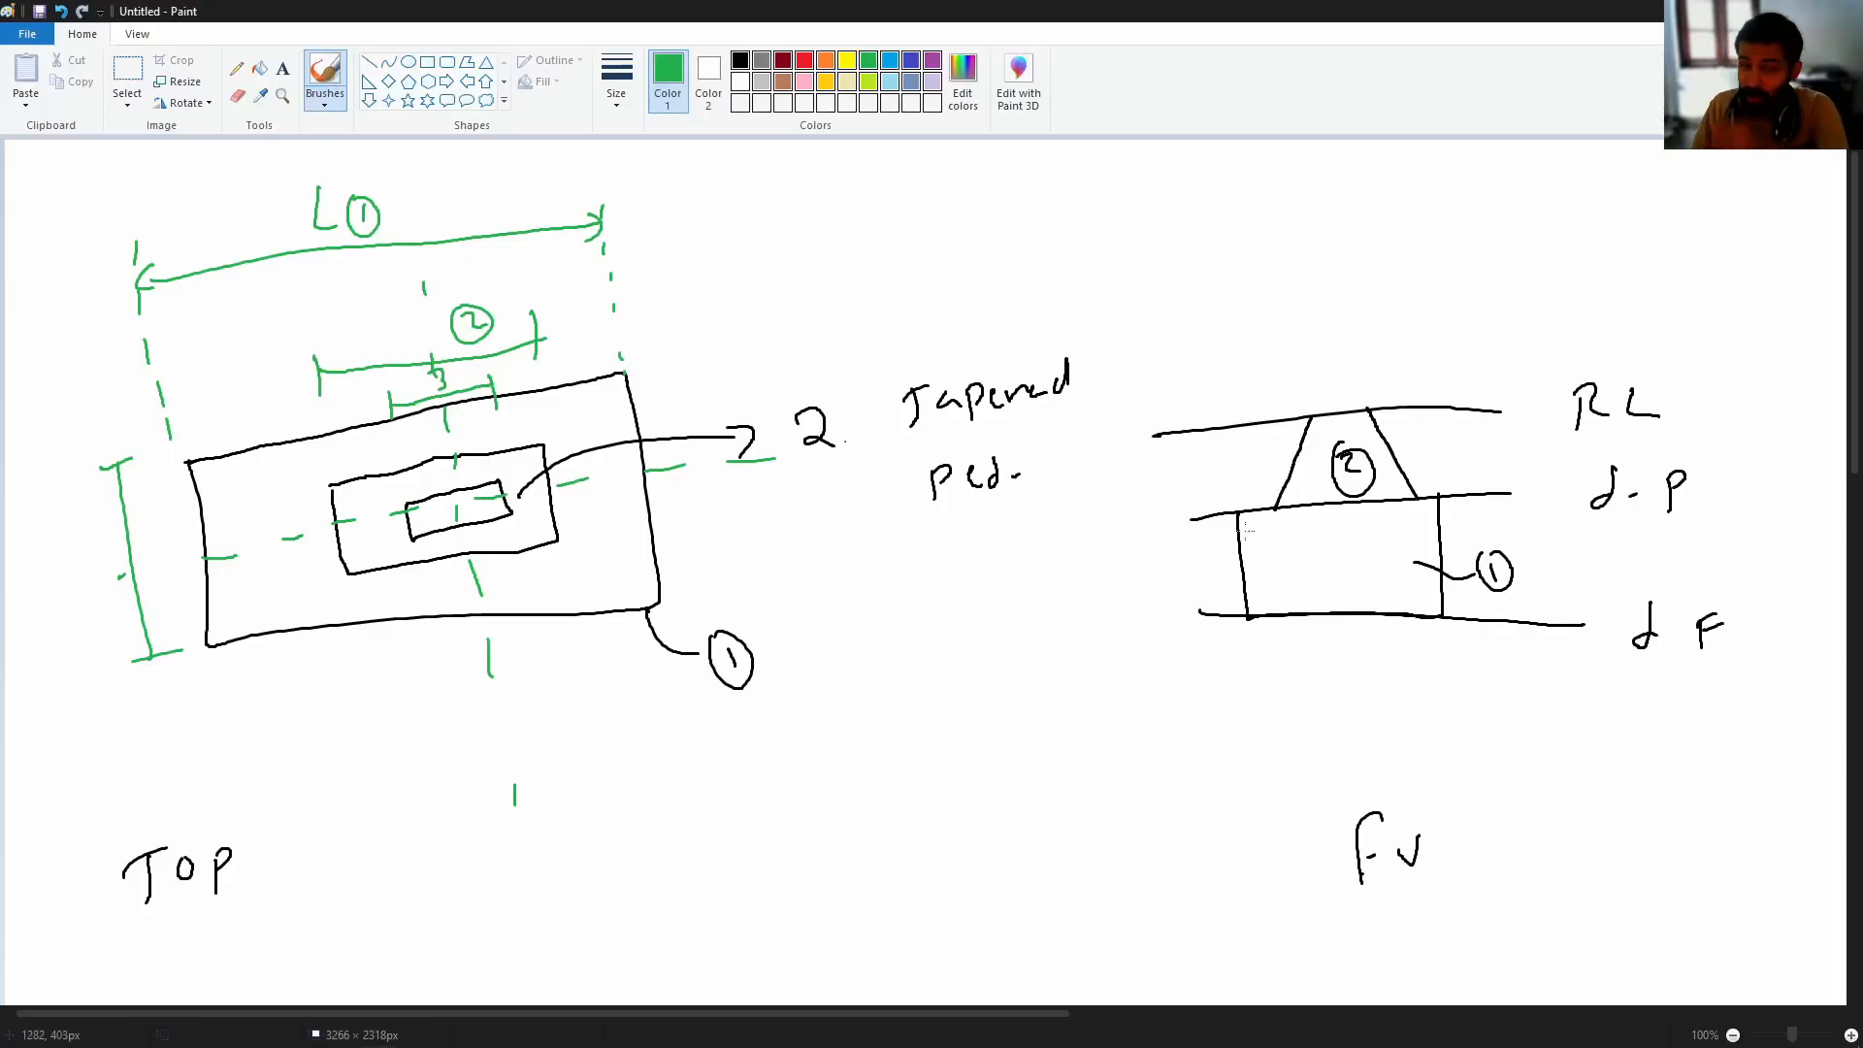
key(alt+Tab)
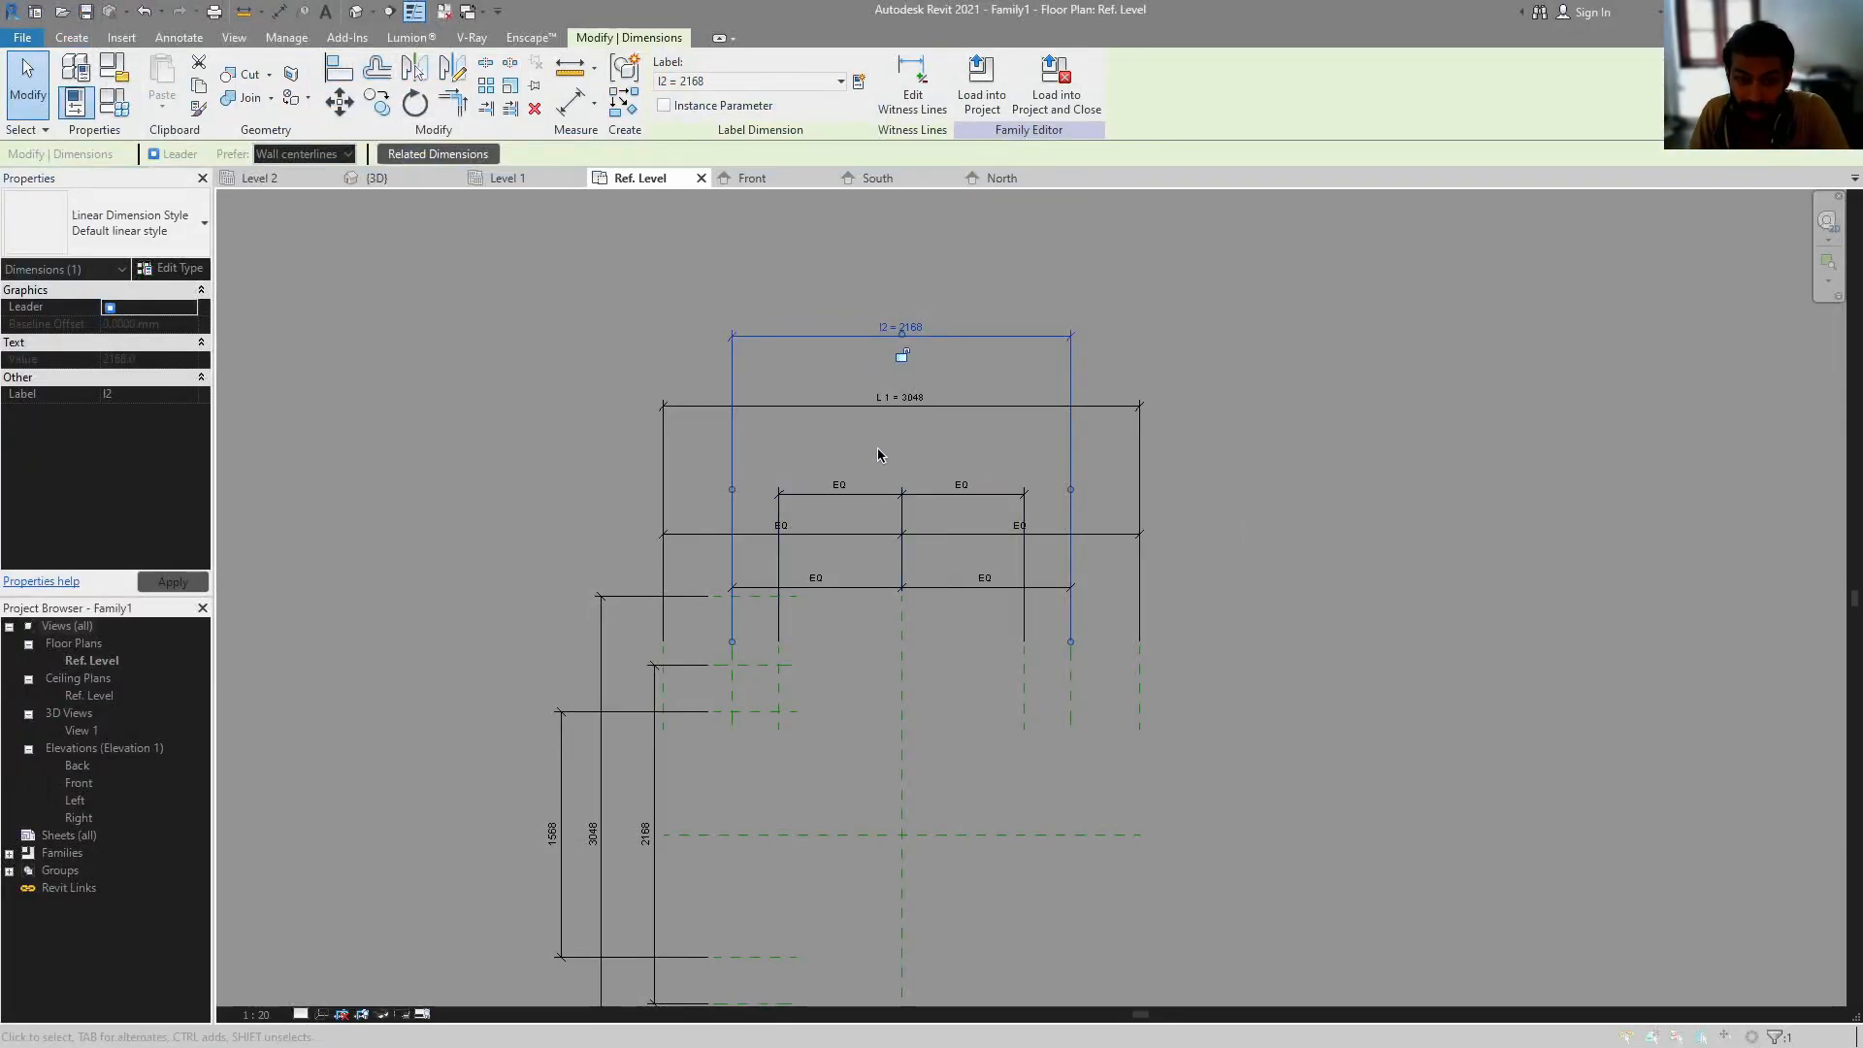
- Place an overall aligned dimension between the innermost pair of vertical reference planes, above the l2 dimension
click(570, 101)
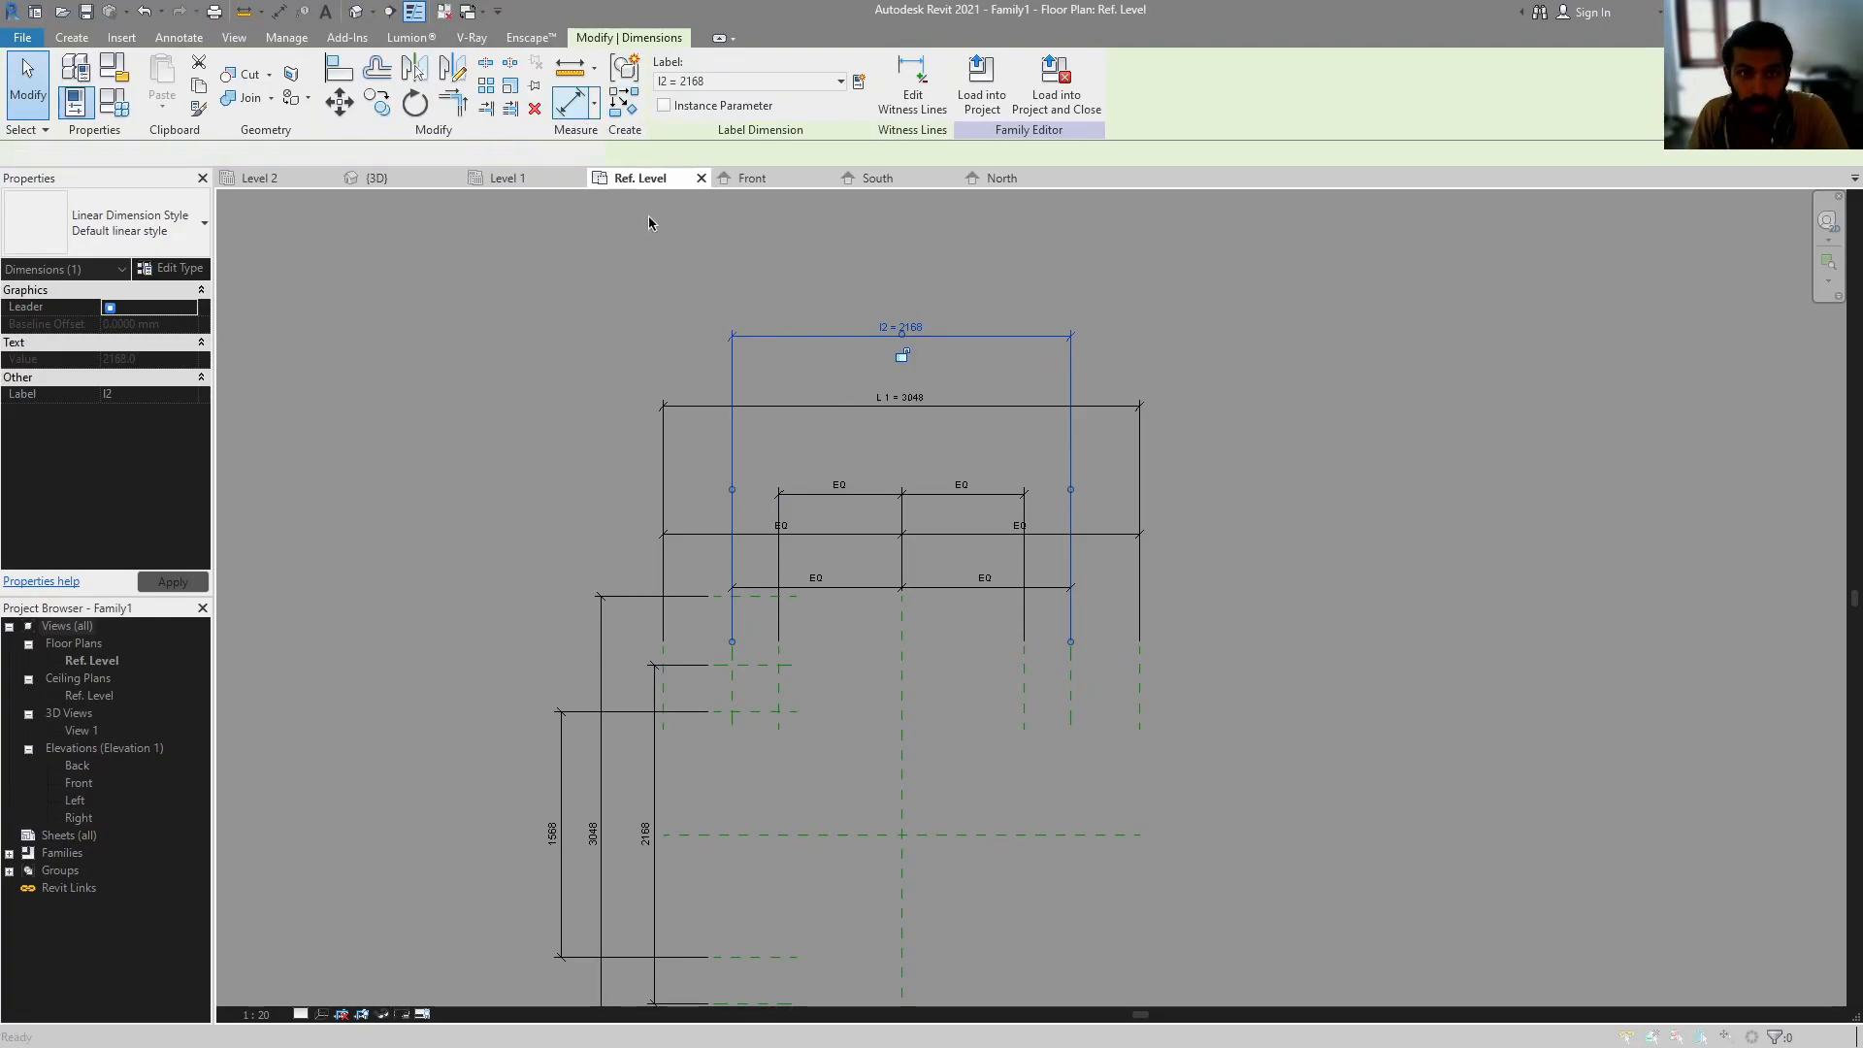
click(782, 684)
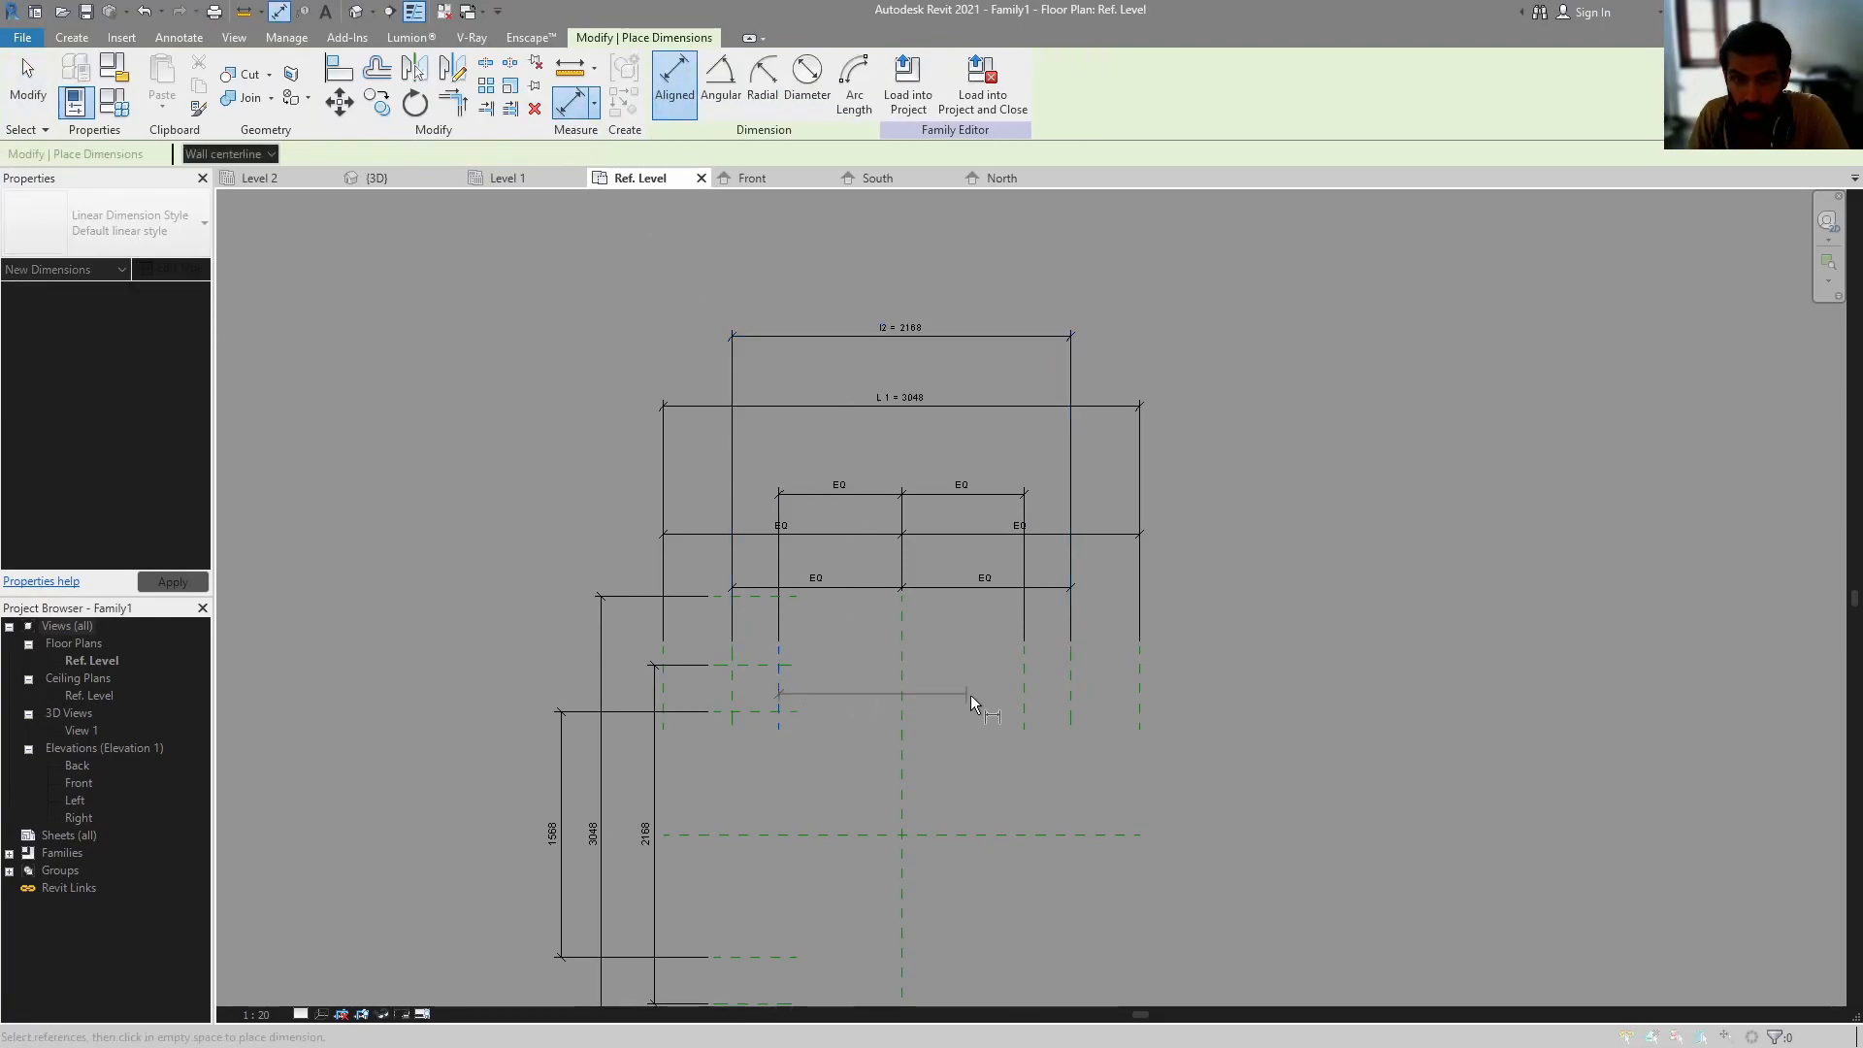
click(1021, 702)
click(1016, 262)
key(Escape)
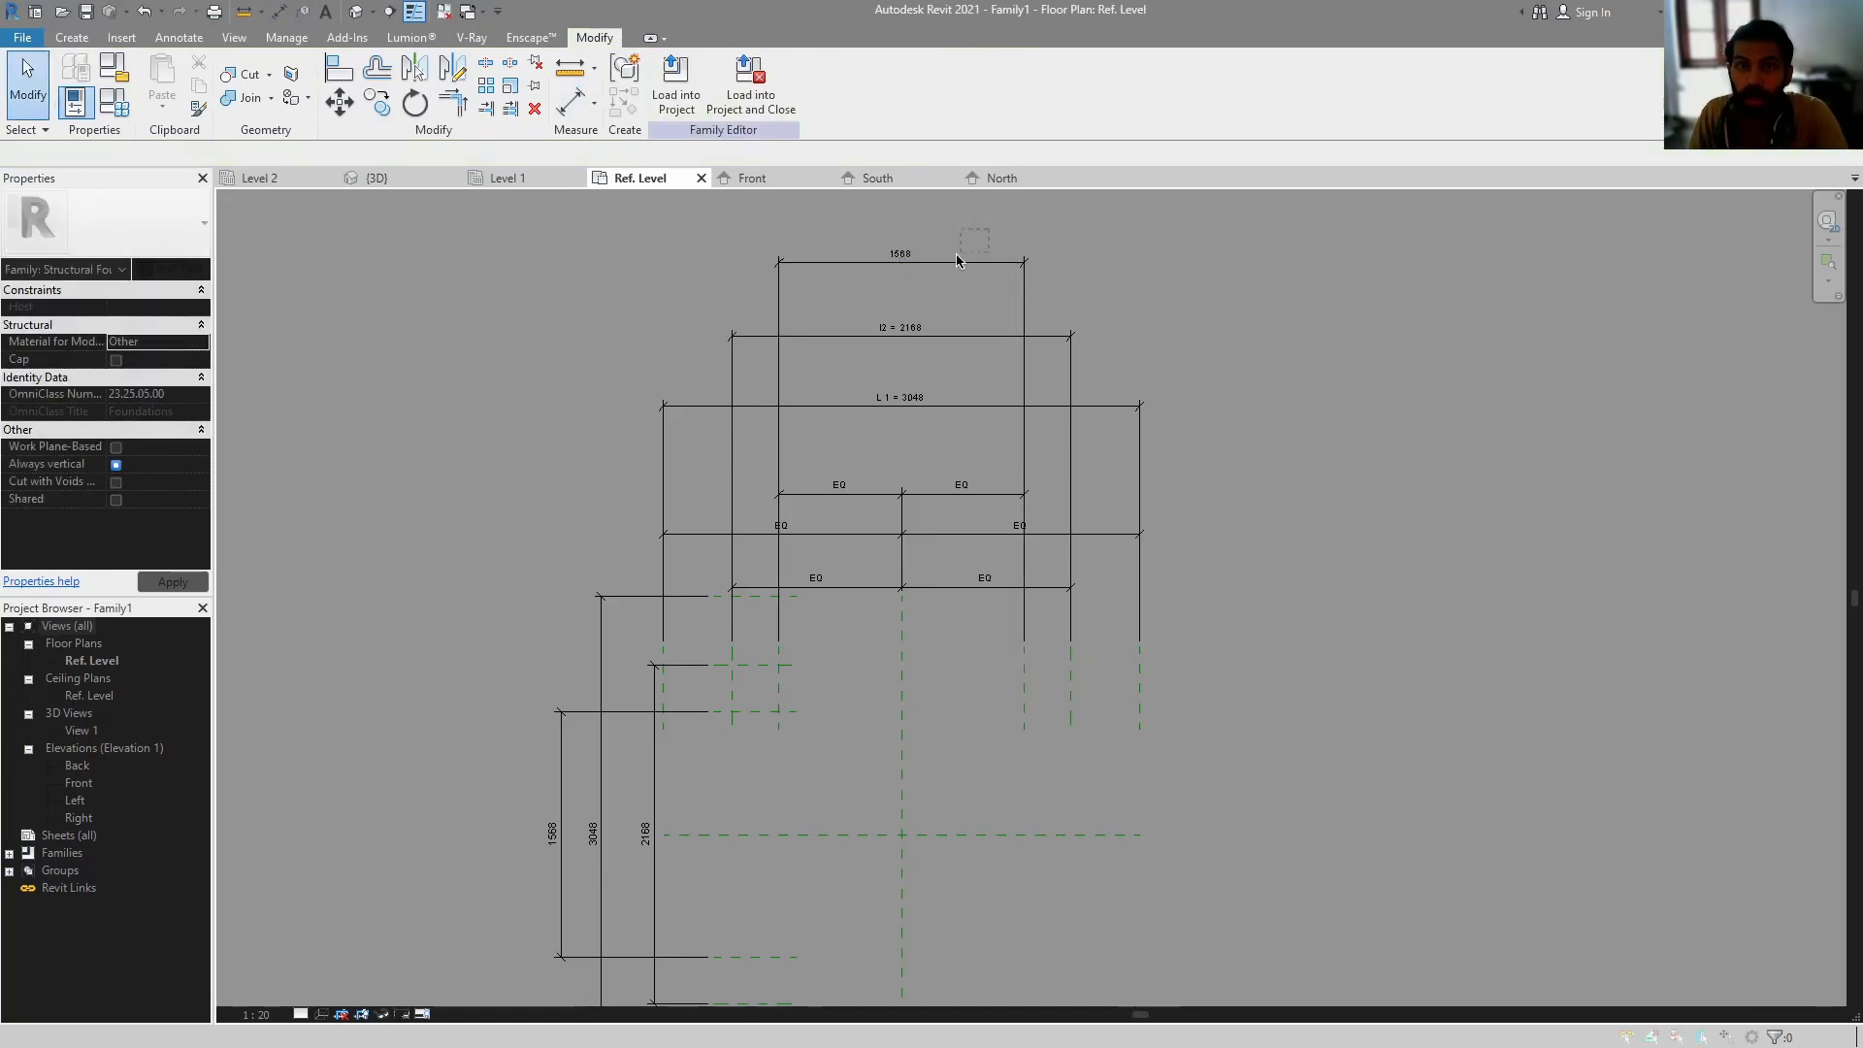
- Label the innermost planes' overall dimension with a new type-based family parameter named "l3"
click(858, 83)
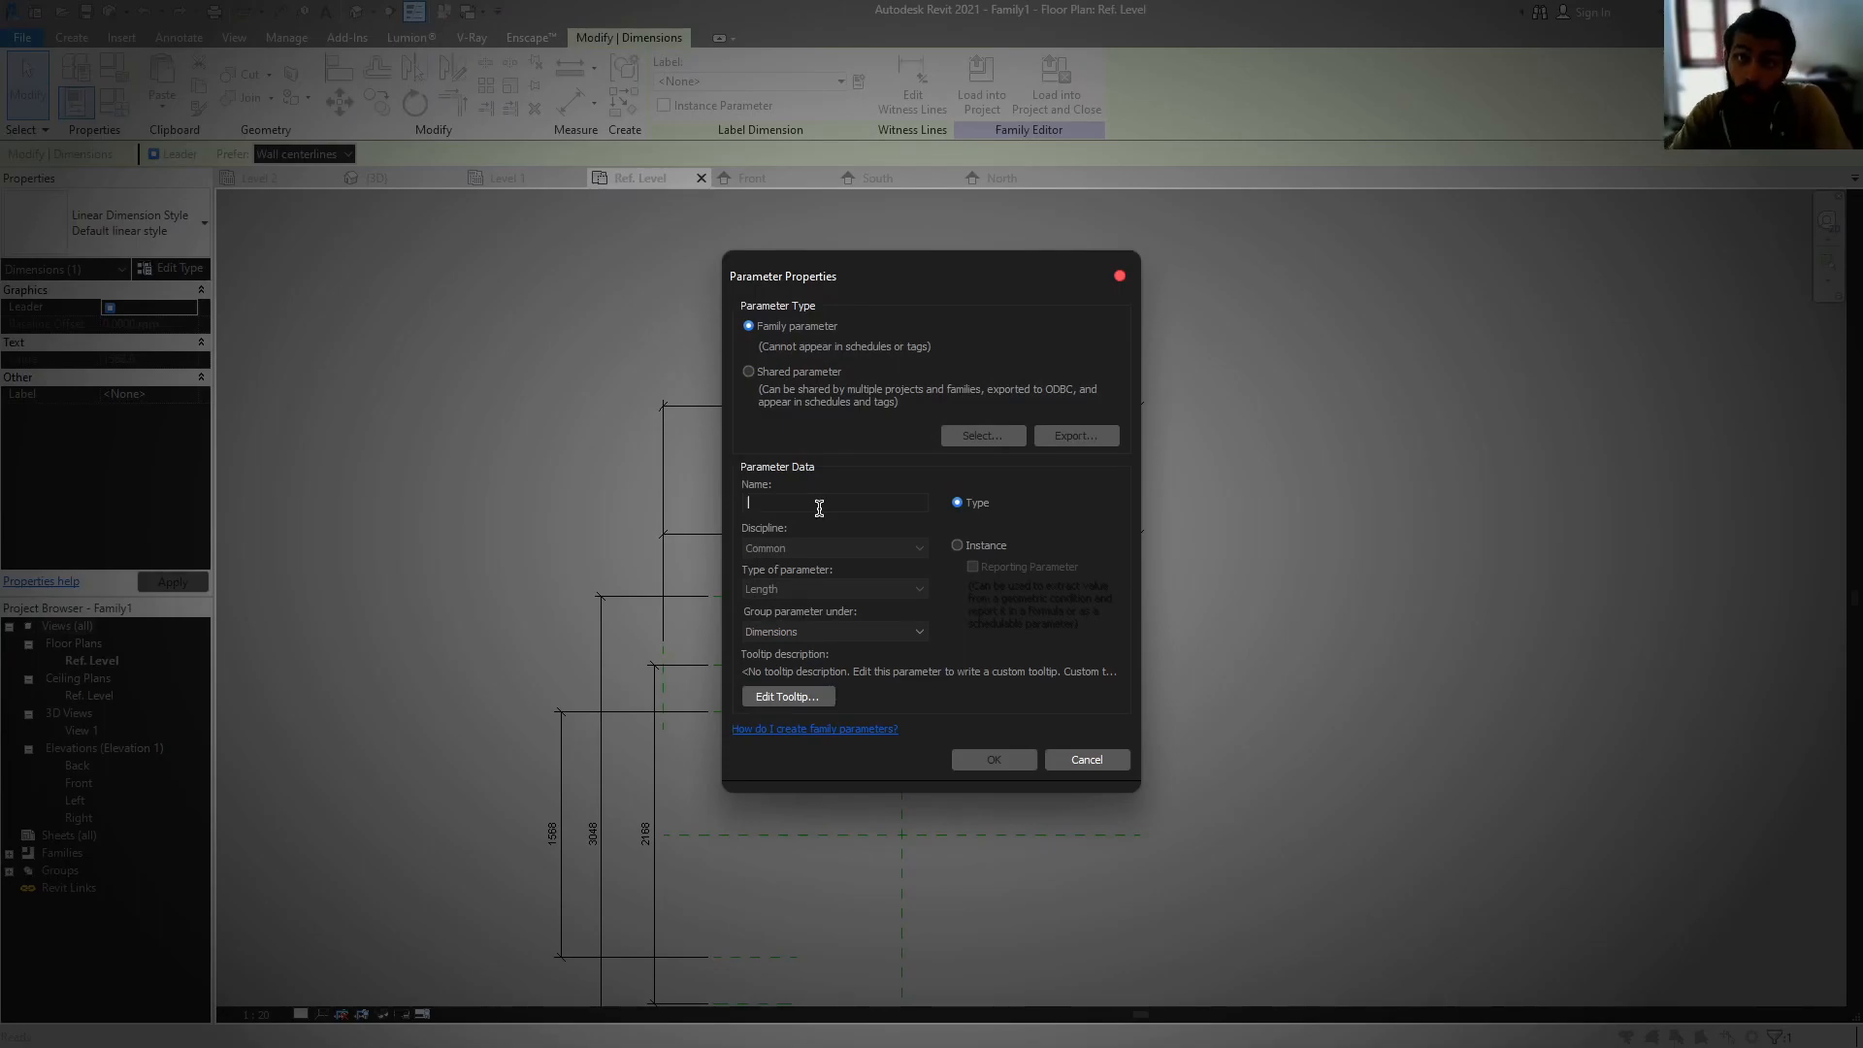
text(B)
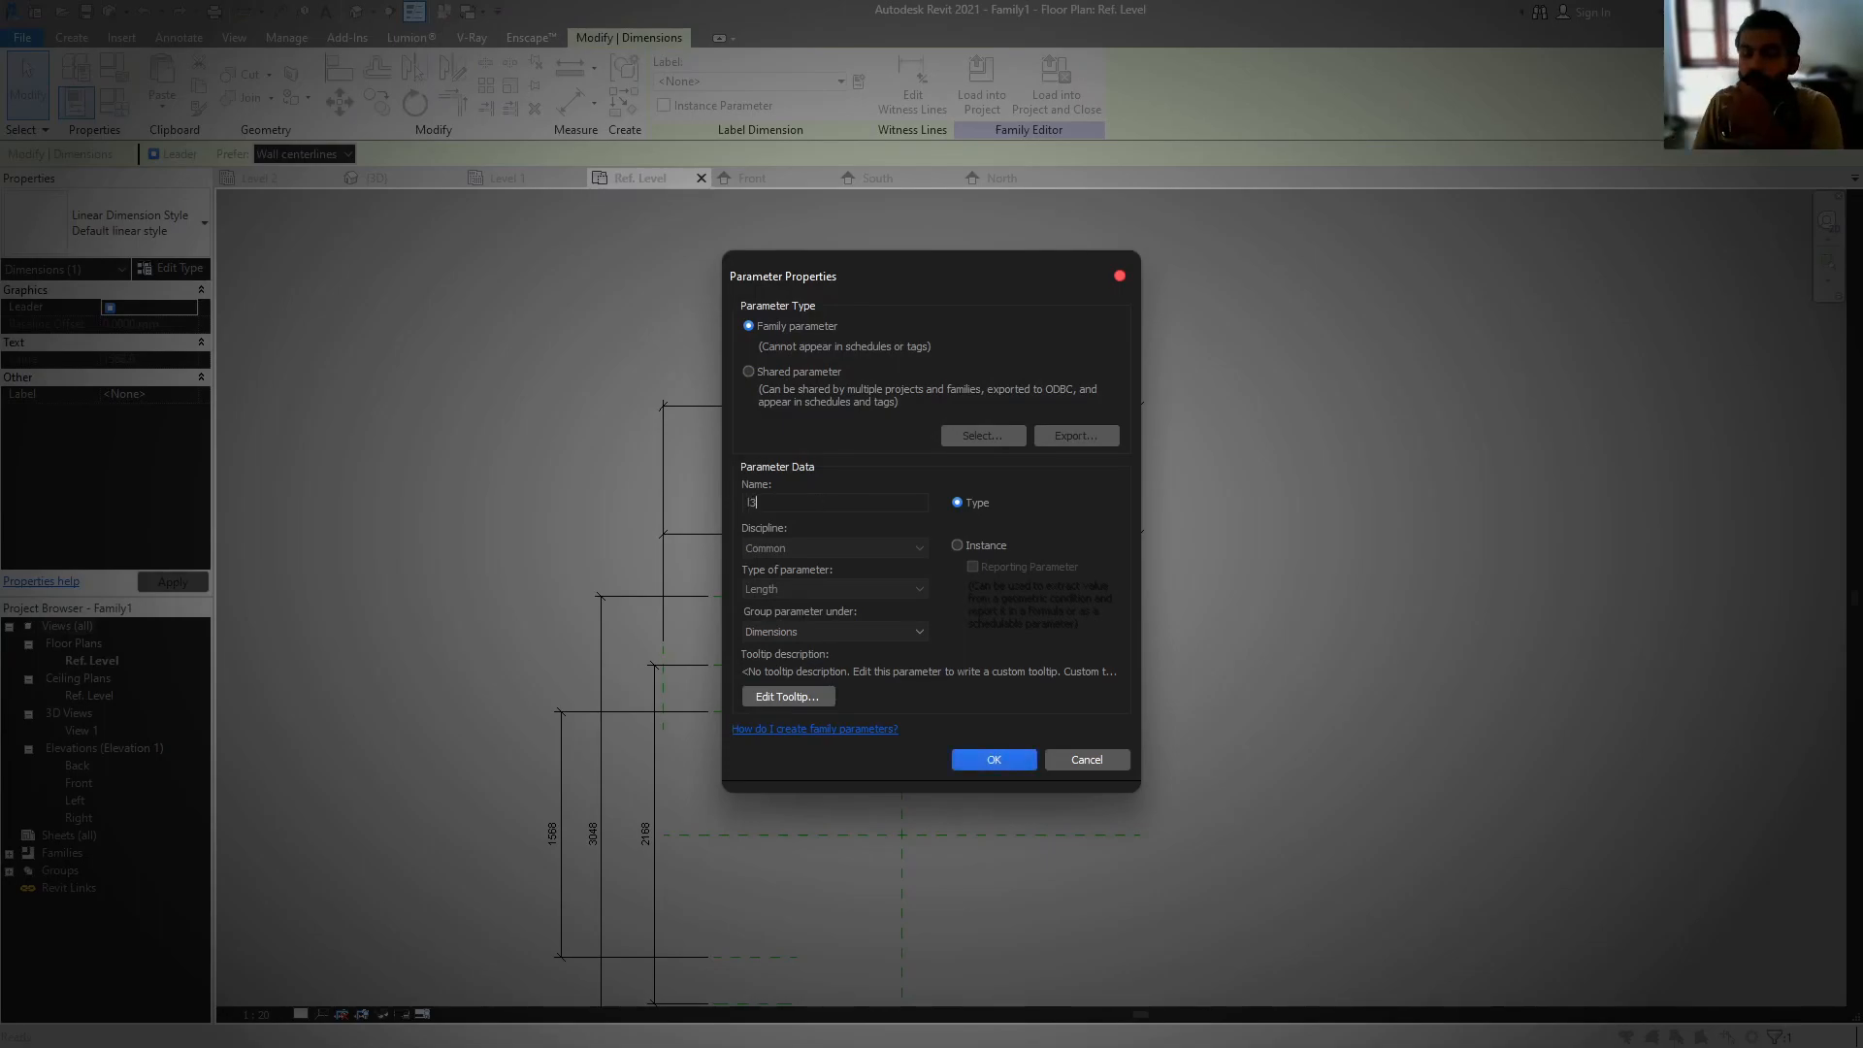
click(1000, 764)
click(1269, 591)
- Place overall aligned dimensions between the outermost and the middle pairs of horizontal reference planes, beside the existing dimensions
middle_drag(1097, 661, 1120, 513)
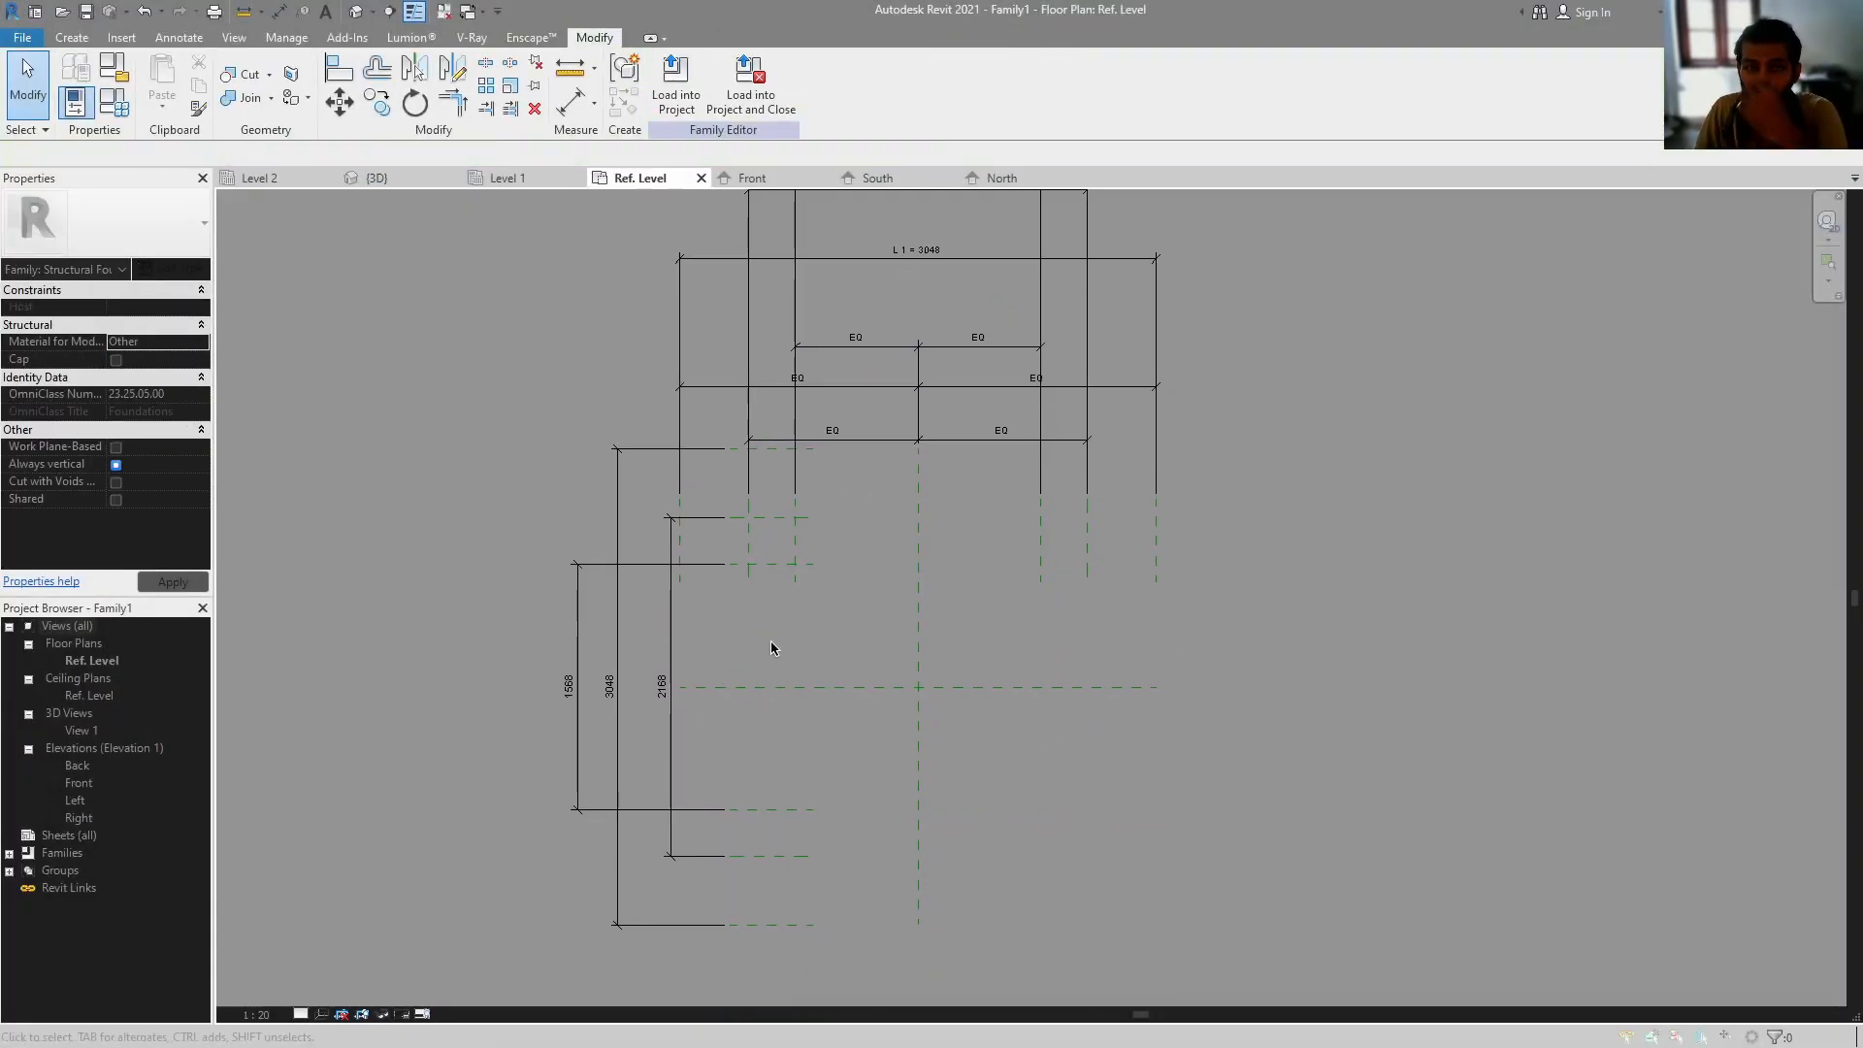
click(570, 102)
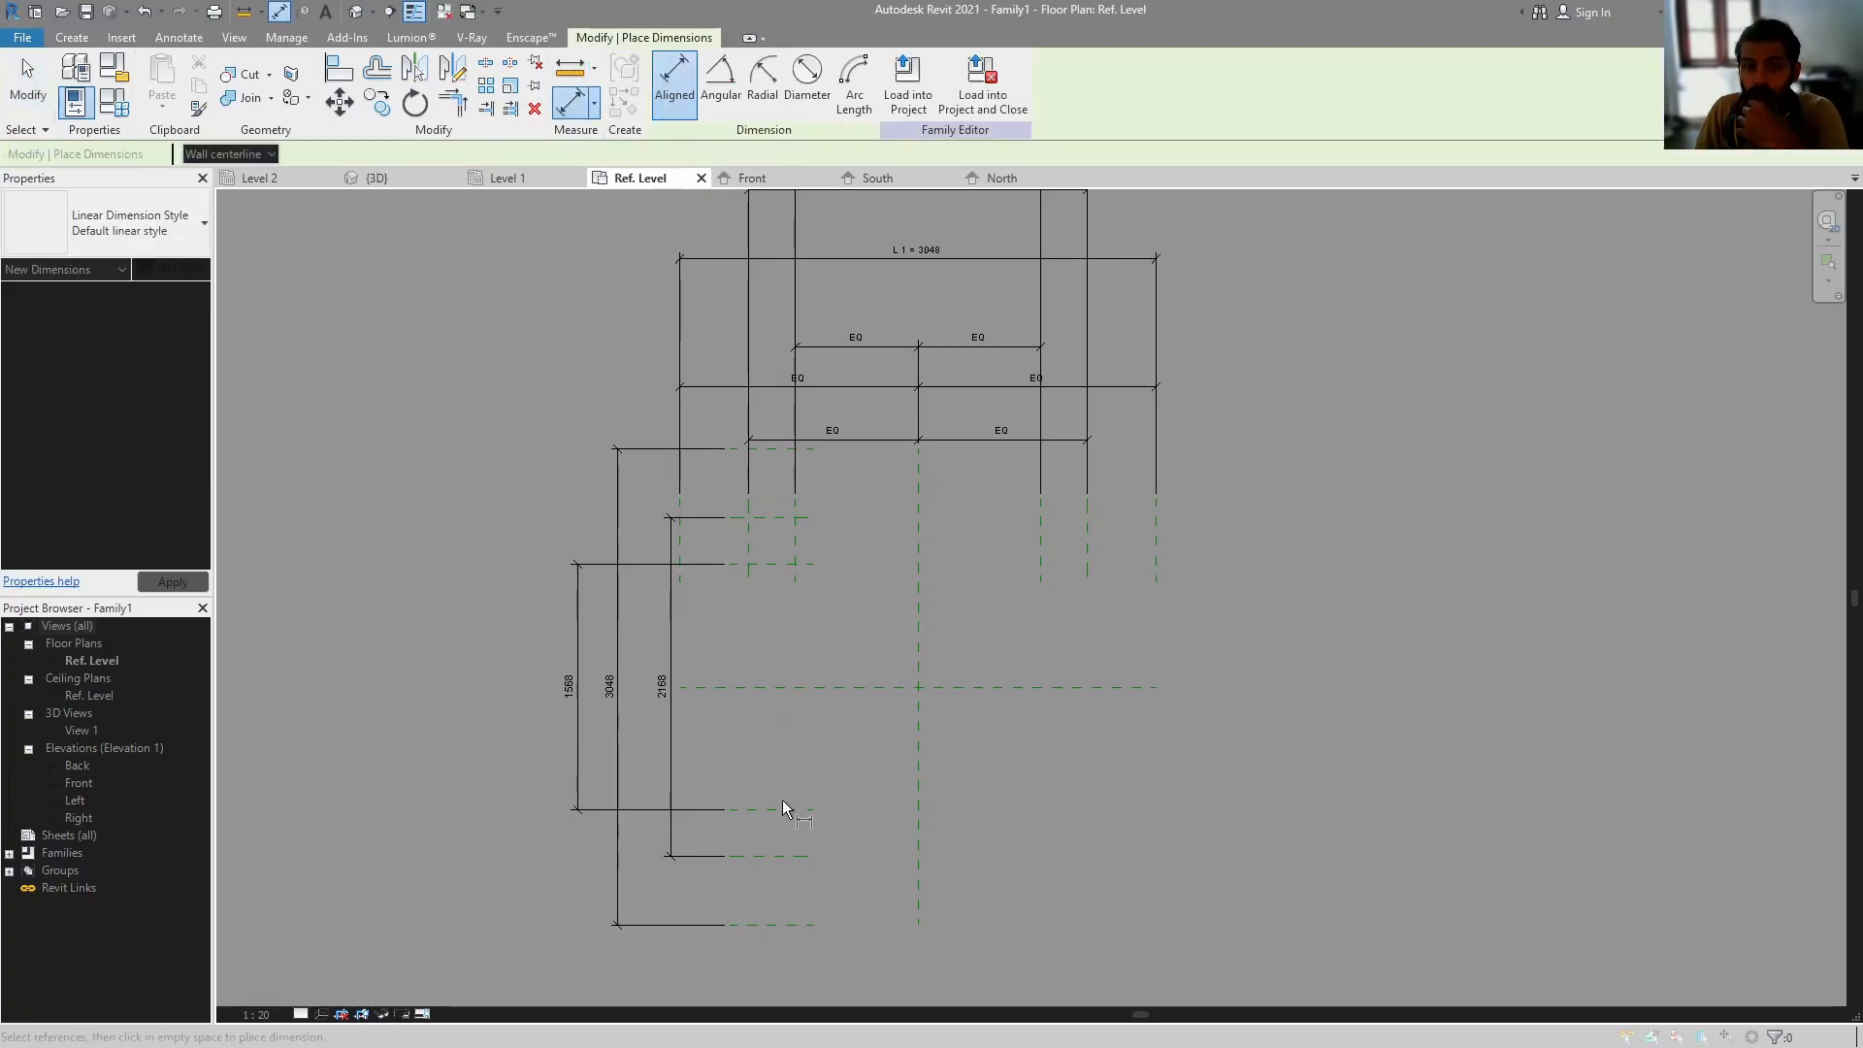
click(770, 924)
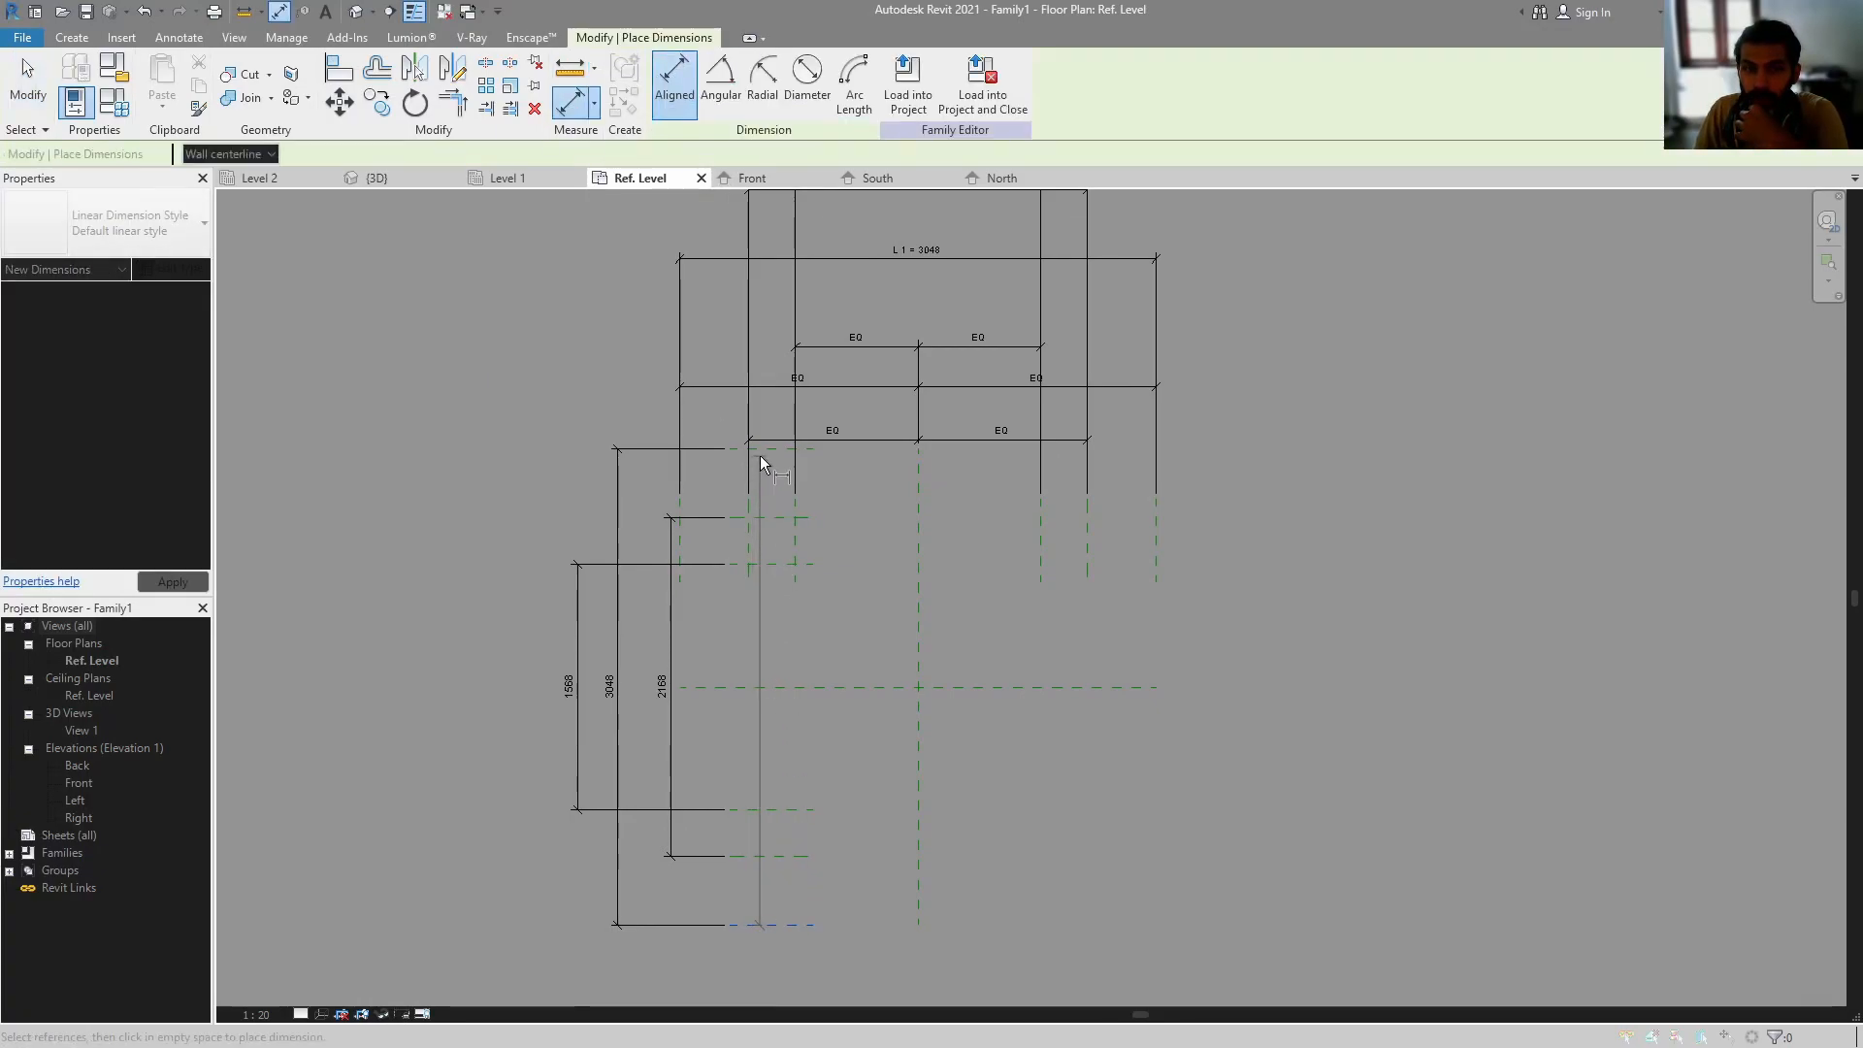
click(730, 468)
click(500, 506)
click(761, 853)
click(765, 522)
click(472, 563)
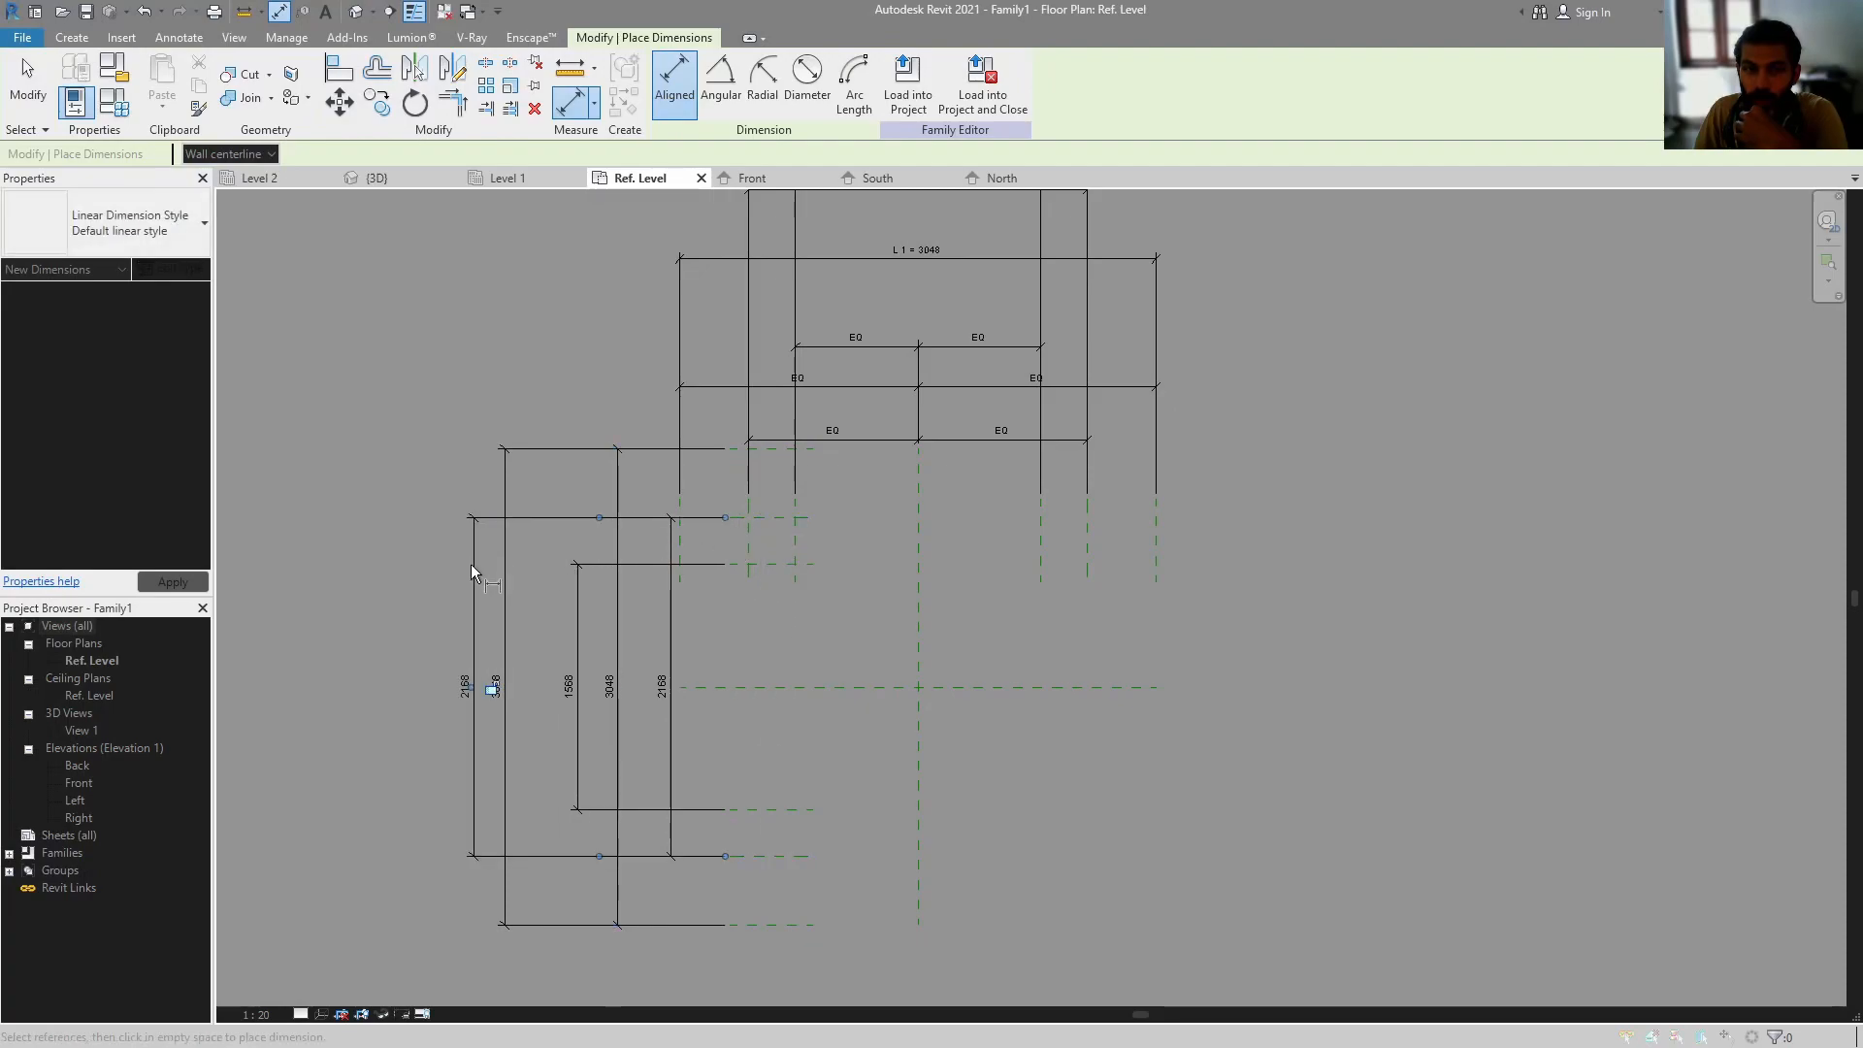
- Place an overall aligned dimension between the innermost pair of horizontal reference planes, outside the other dimensions
click(723, 809)
click(762, 566)
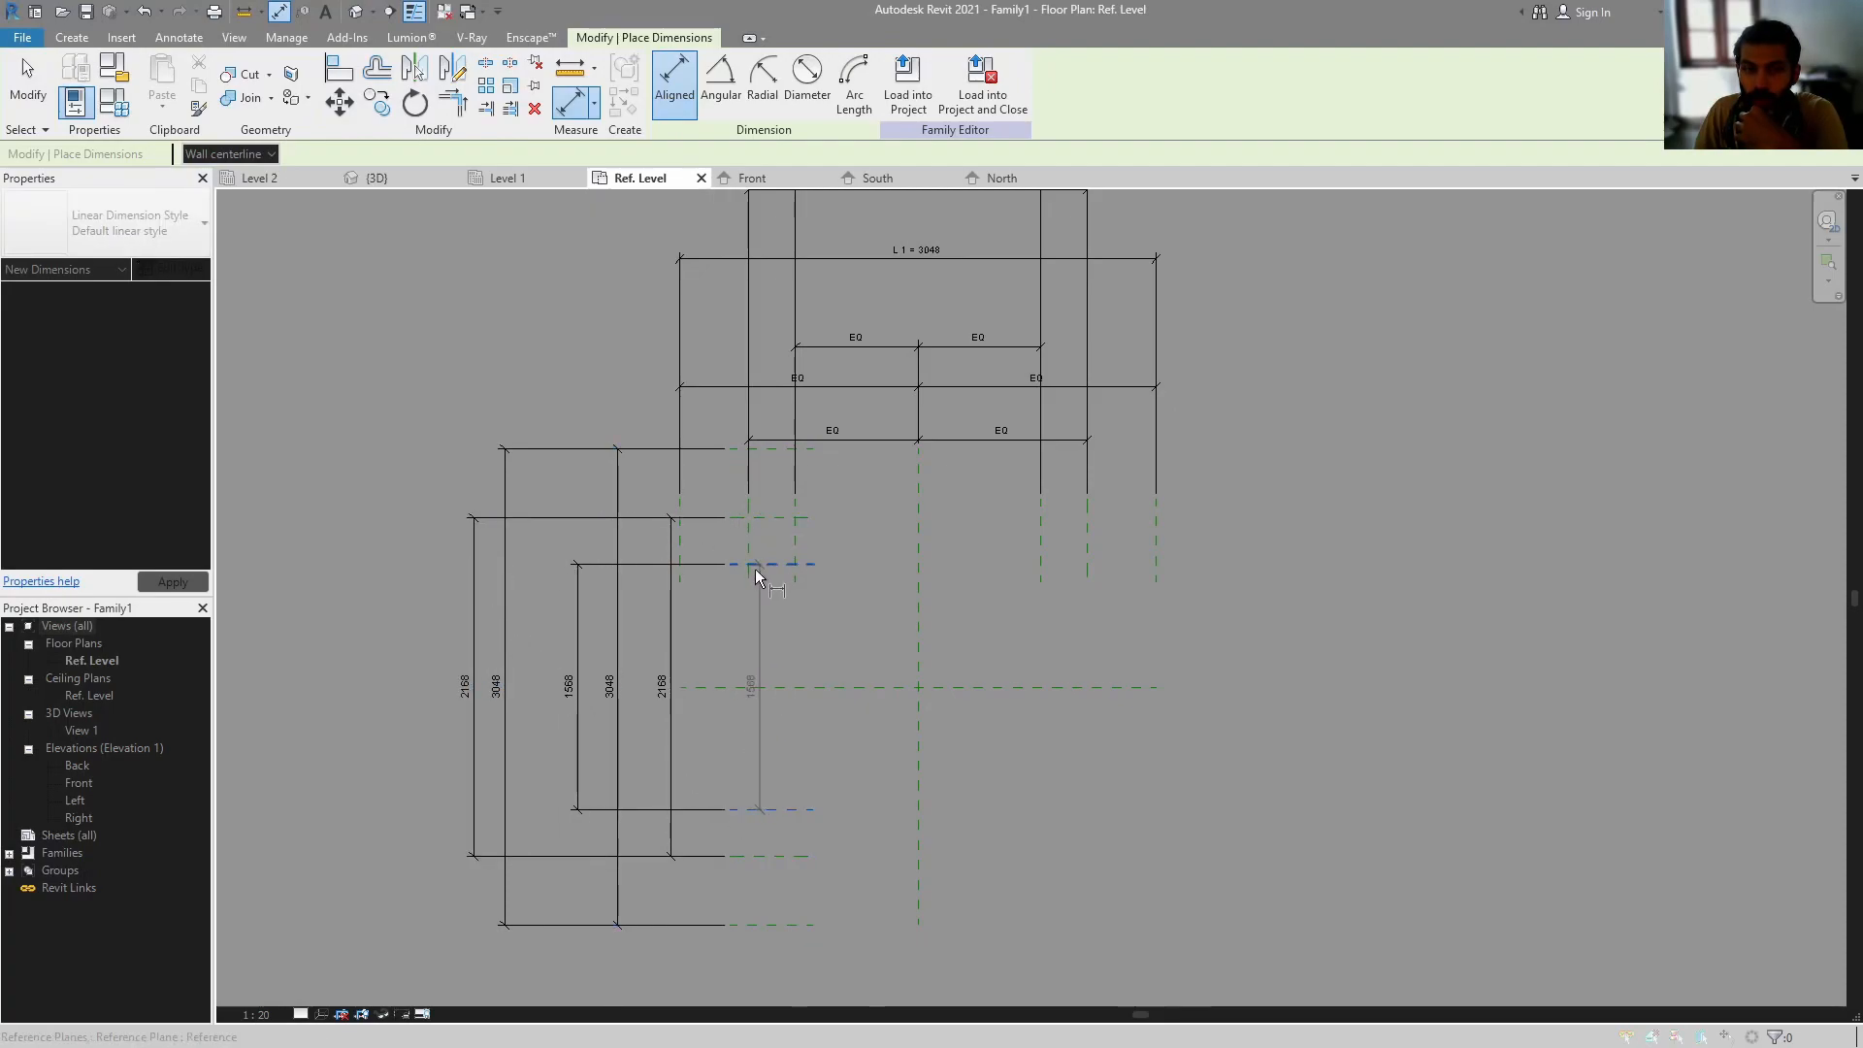
click(398, 605)
middle_drag(427, 608, 446, 620)
key(Escape)
key(Escape)
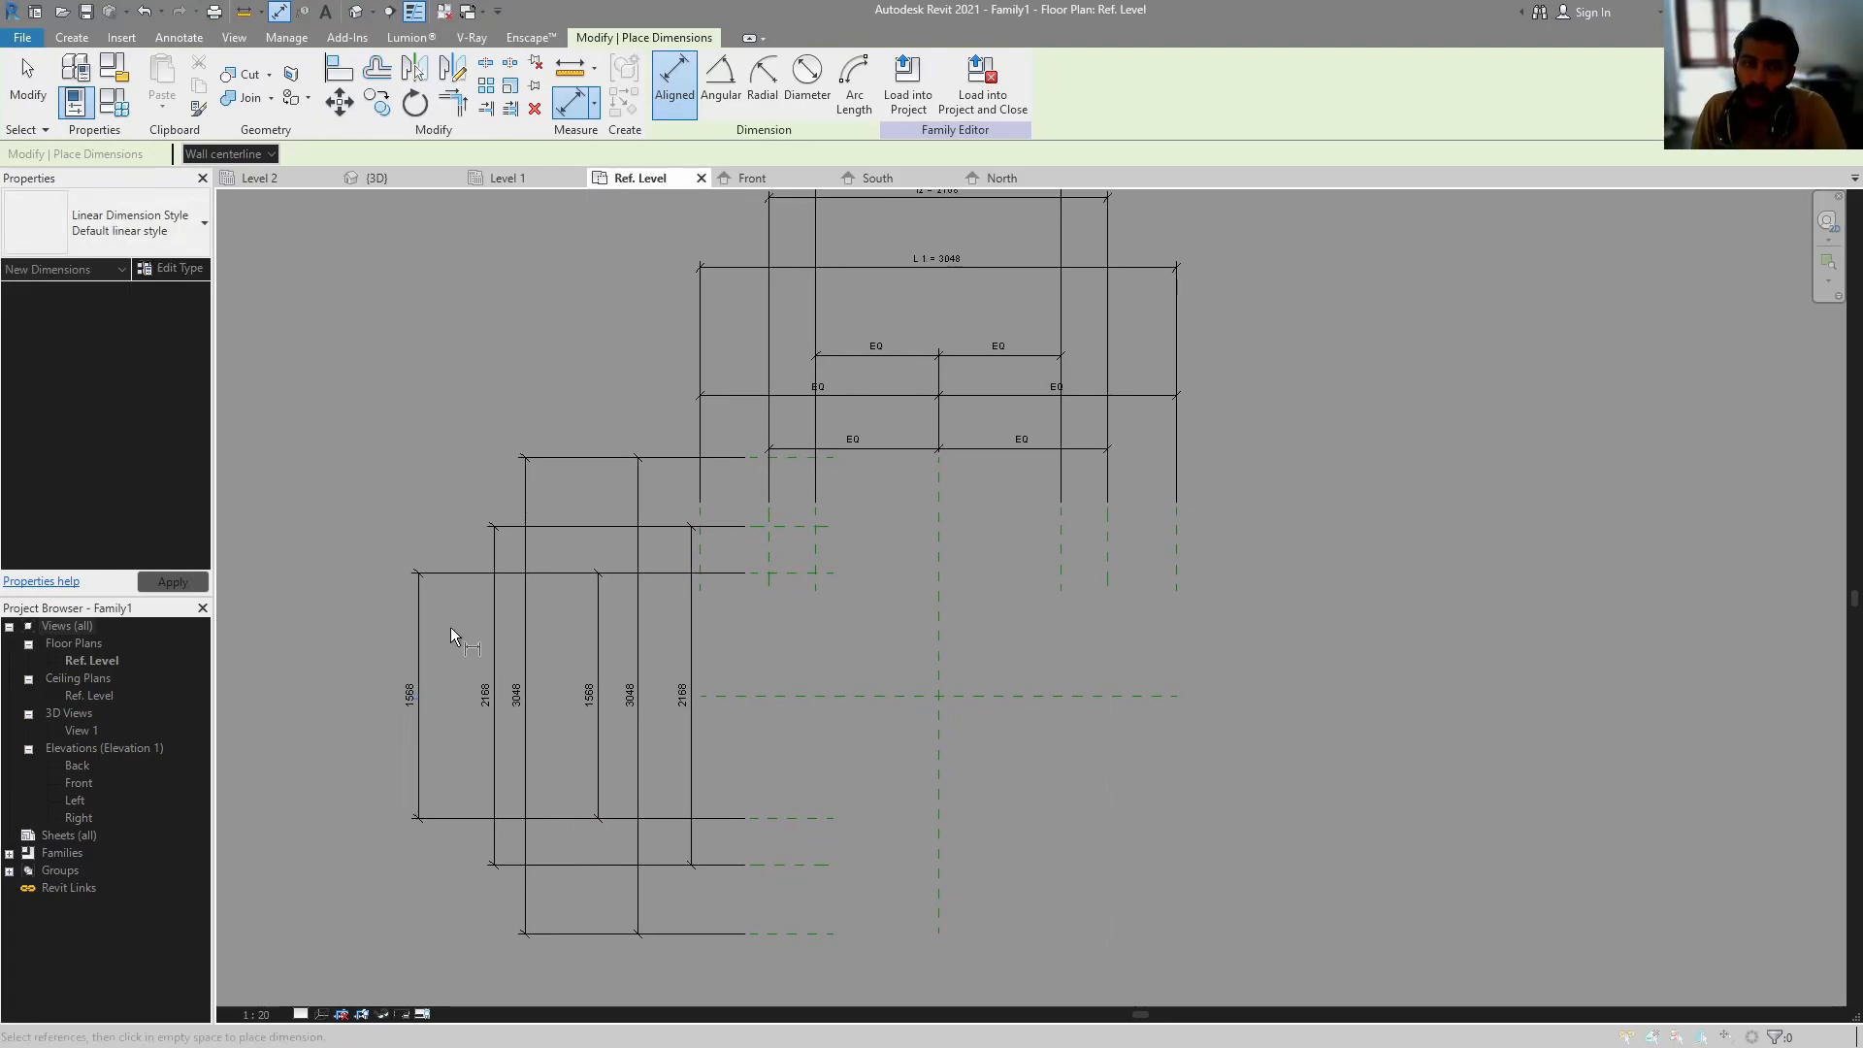
- Open the Front elevation and check the pedestal and footing depth levels in the Paint front-view sketch
middle_drag(935, 349, 886, 412)
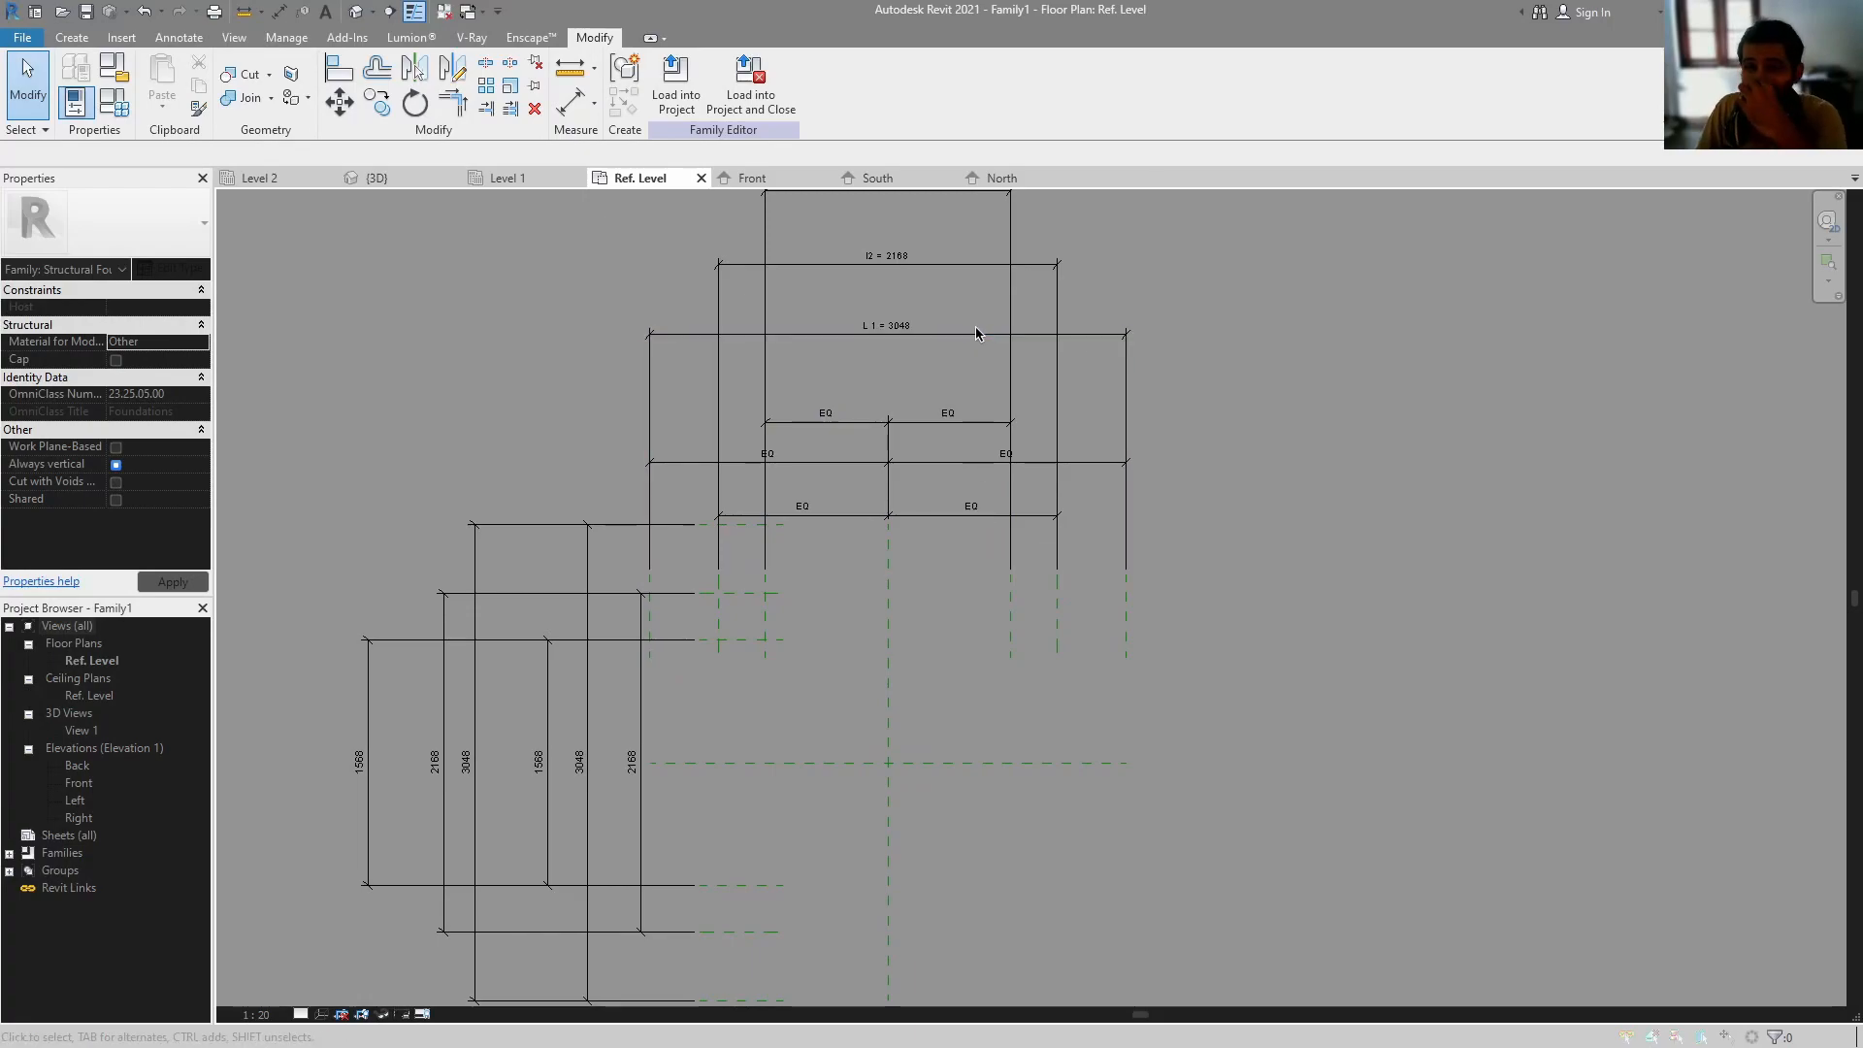
scroll(949, 641, down, 2)
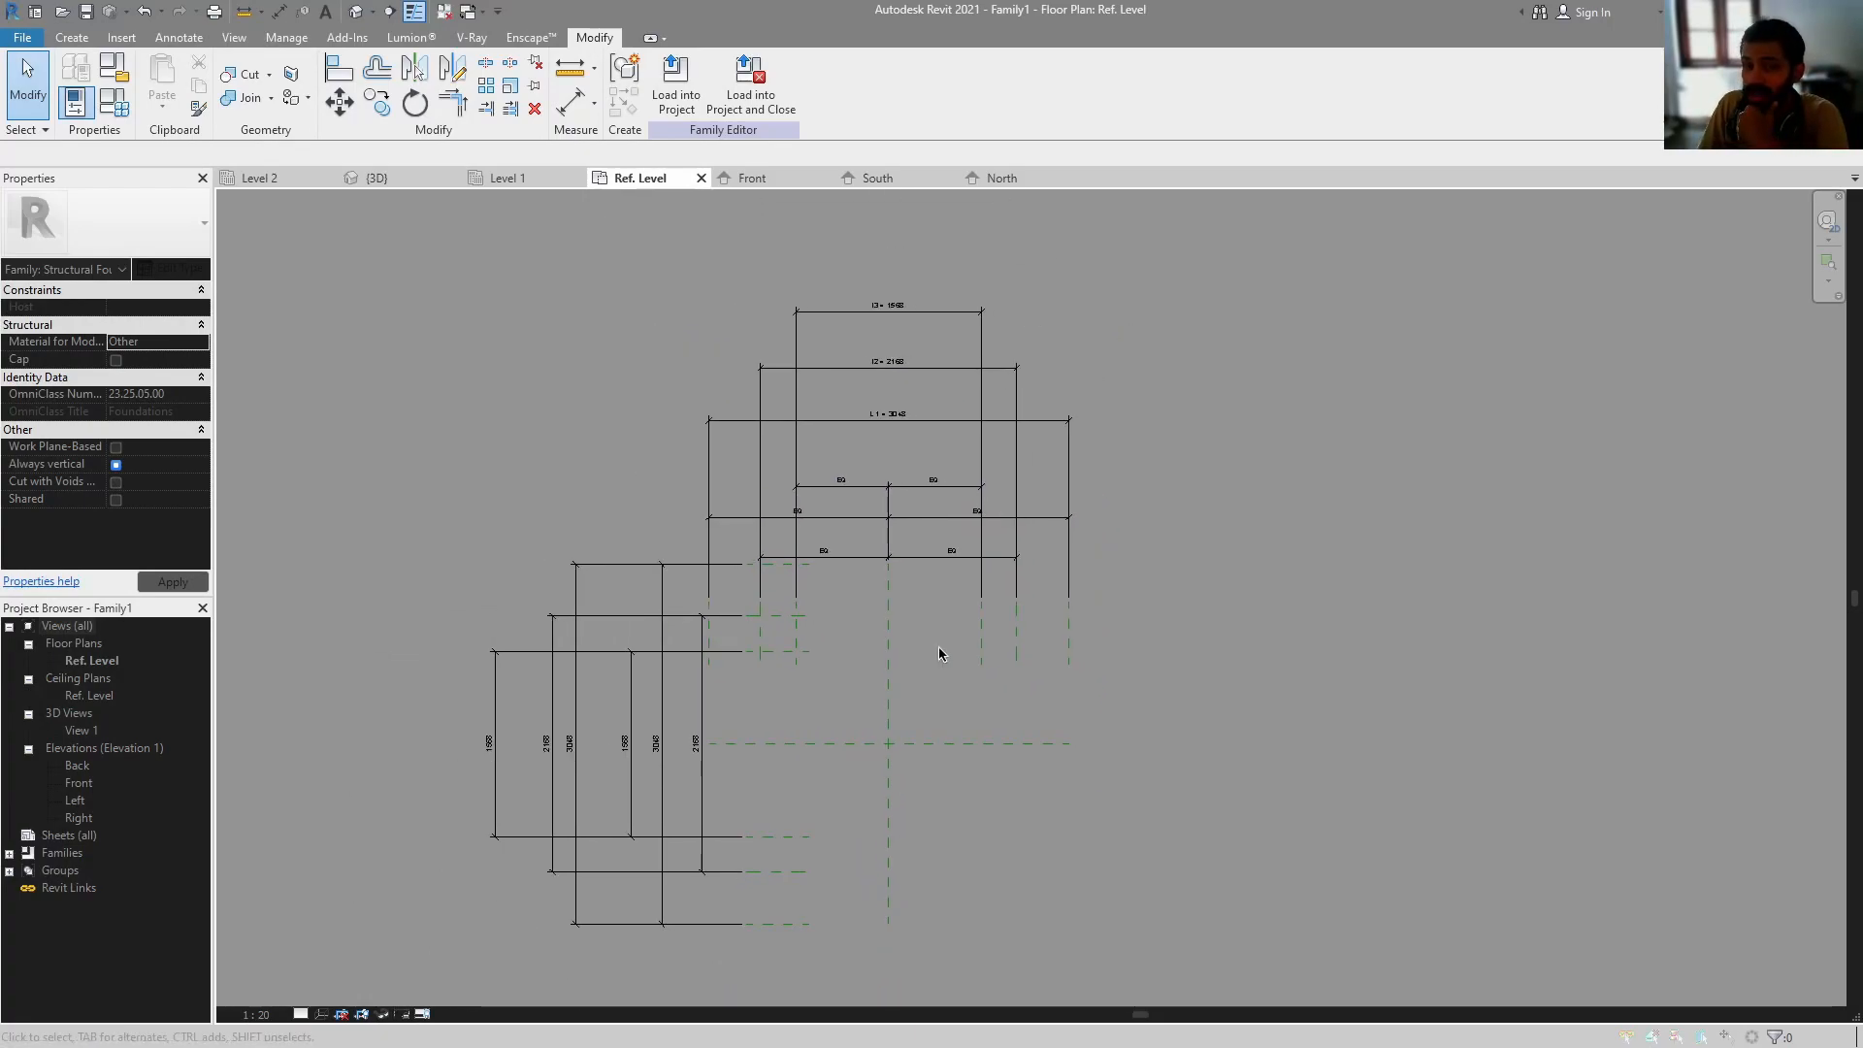
mouse_move(920, 661)
middle_down()
mouse_move(975, 623)
mouse_move(953, 654)
middle_up()
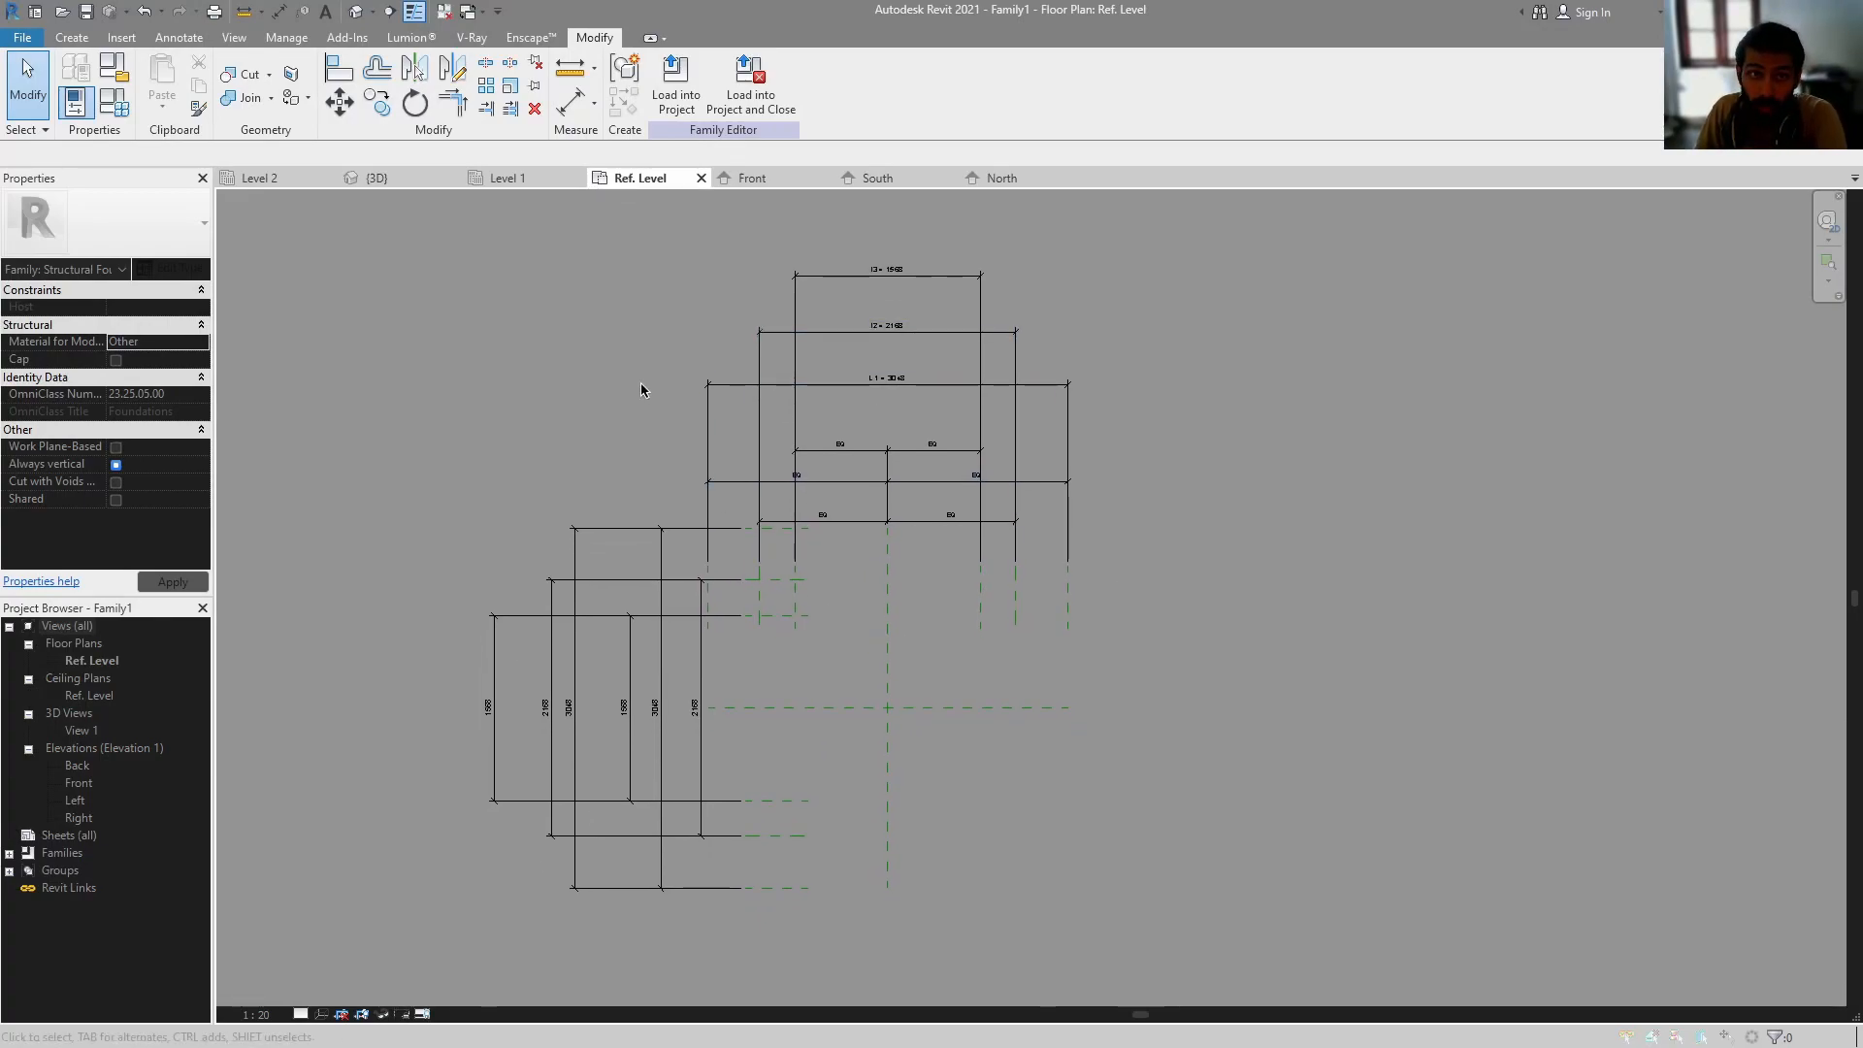
click(779, 182)
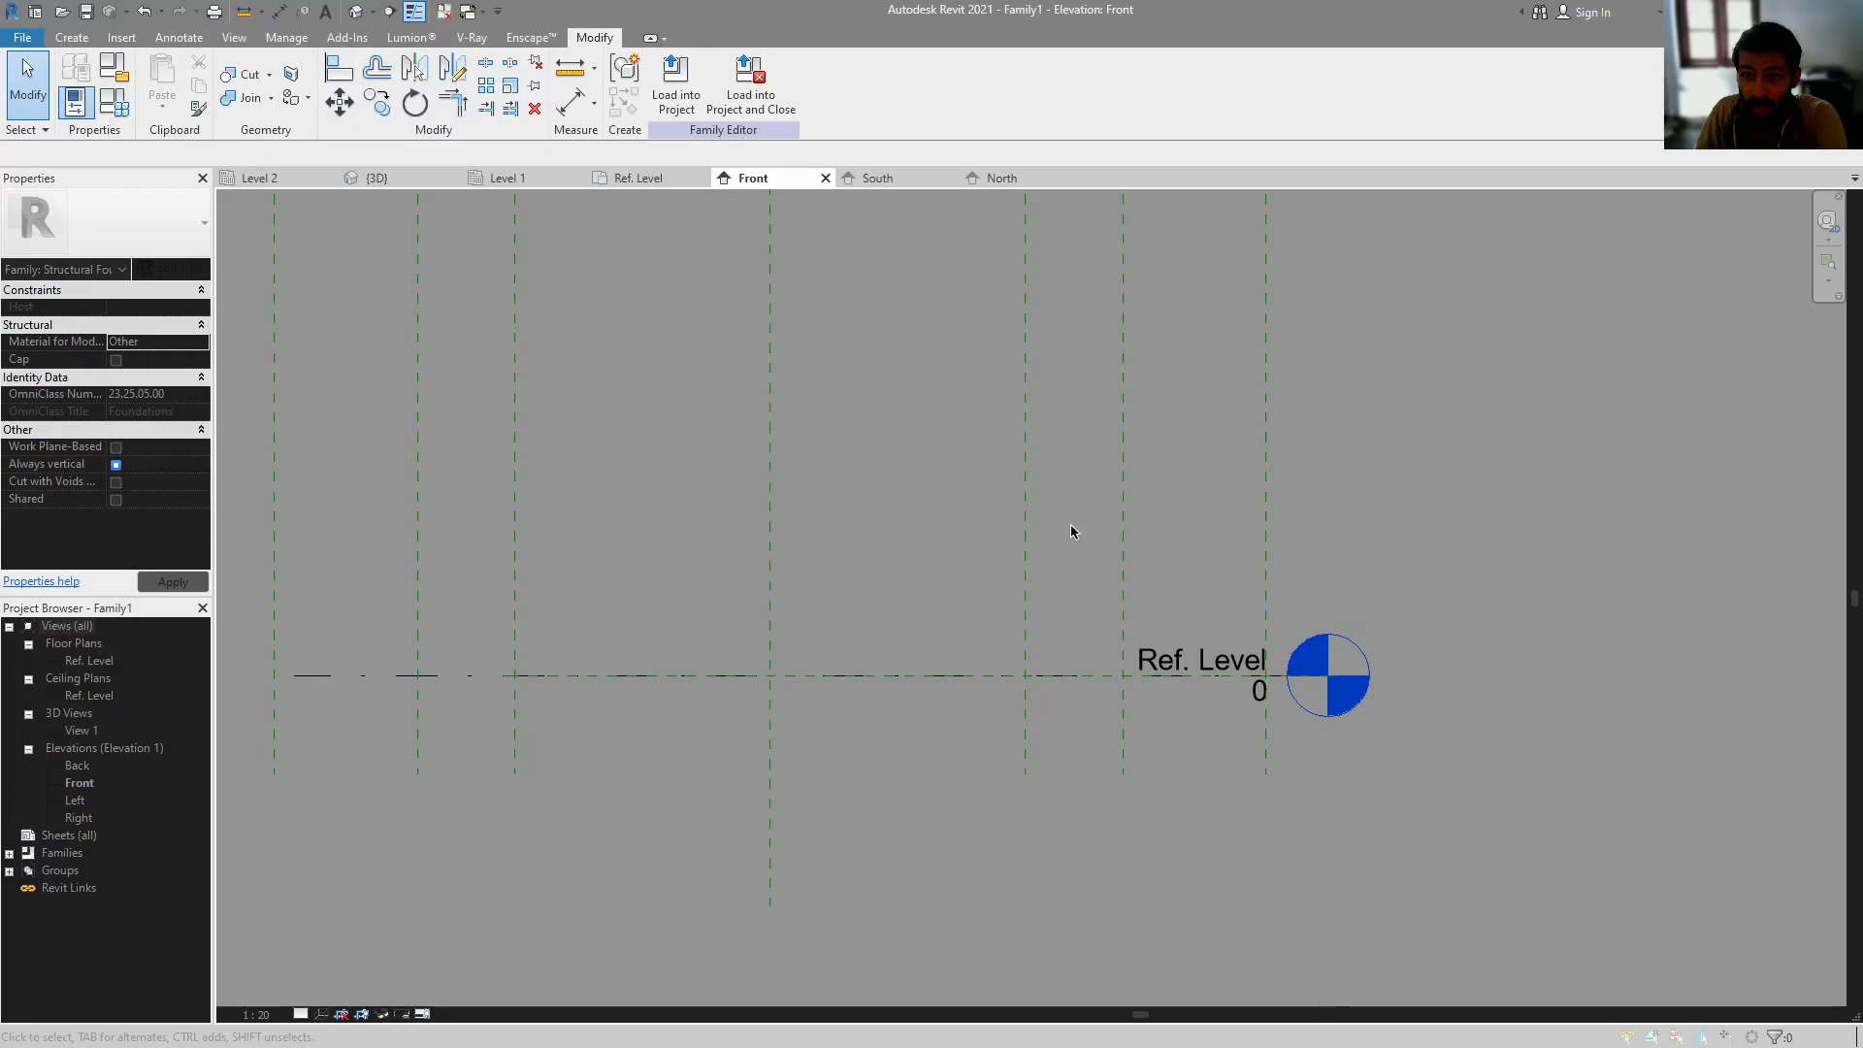
scroll(1010, 616, down, 3)
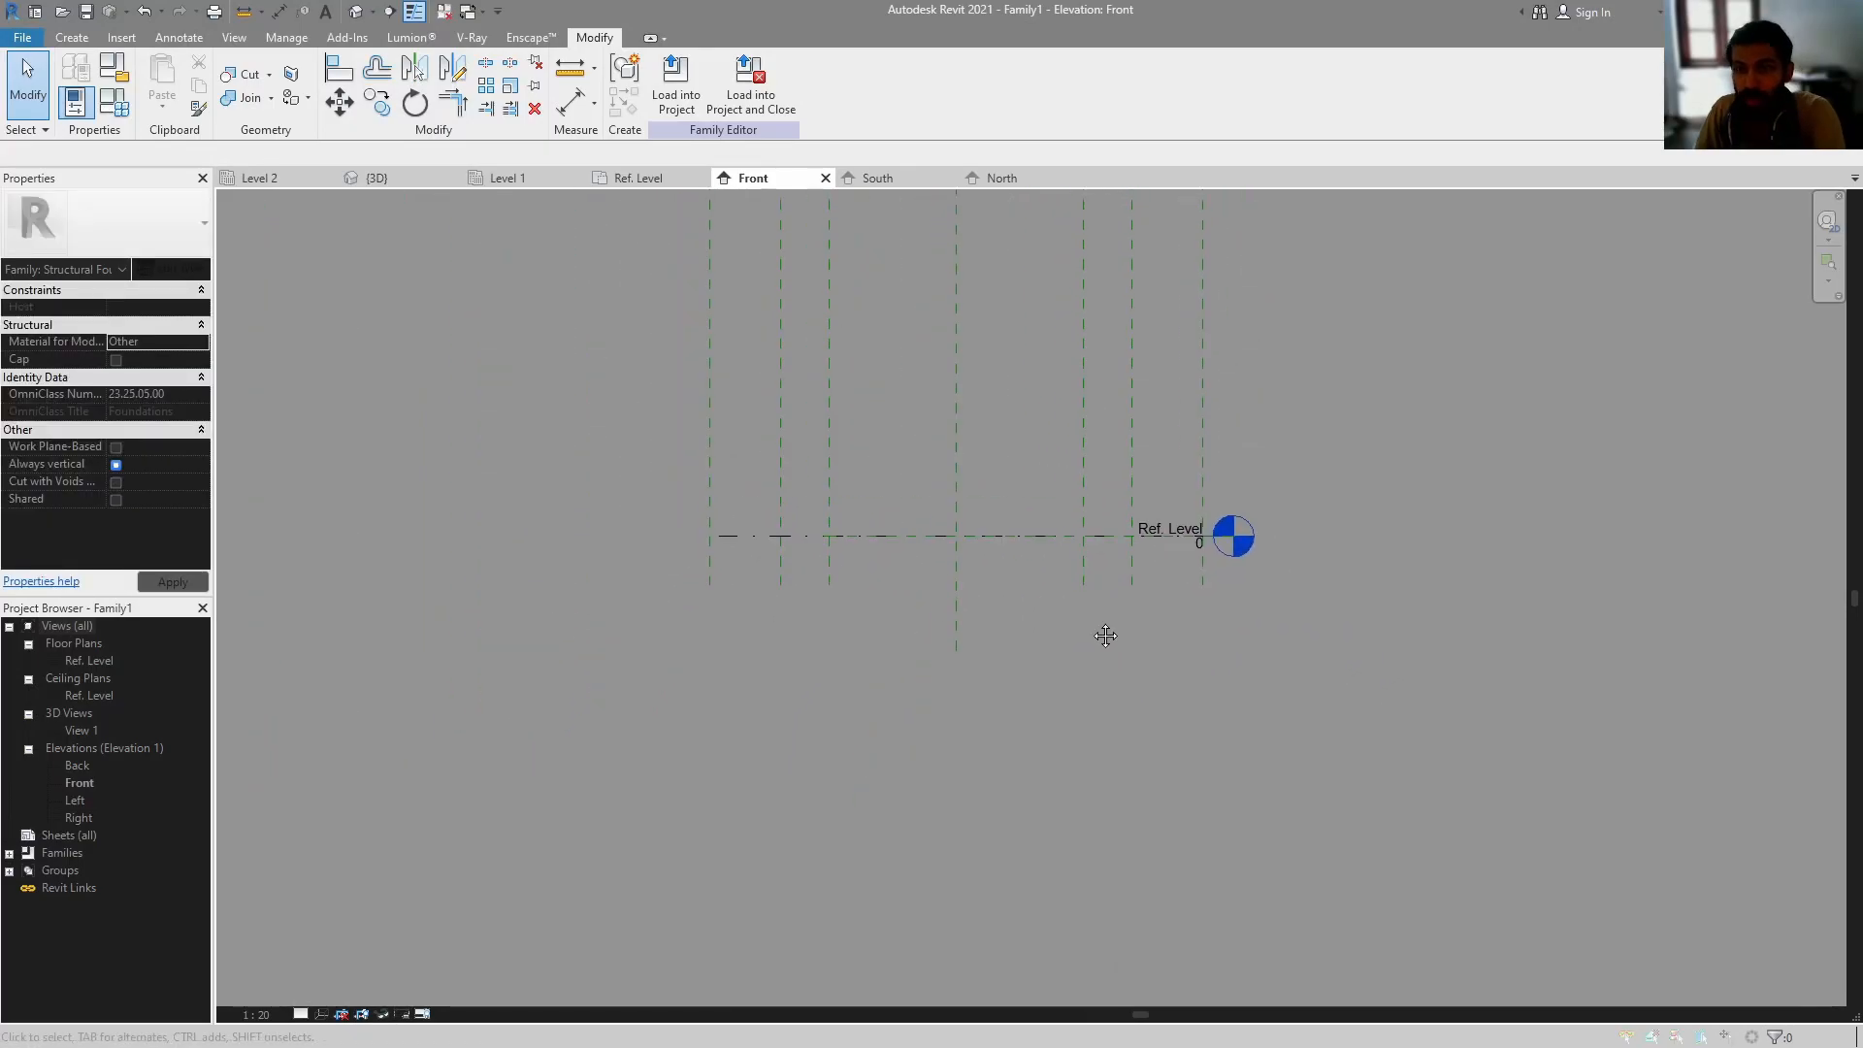
key(alt+Tab)
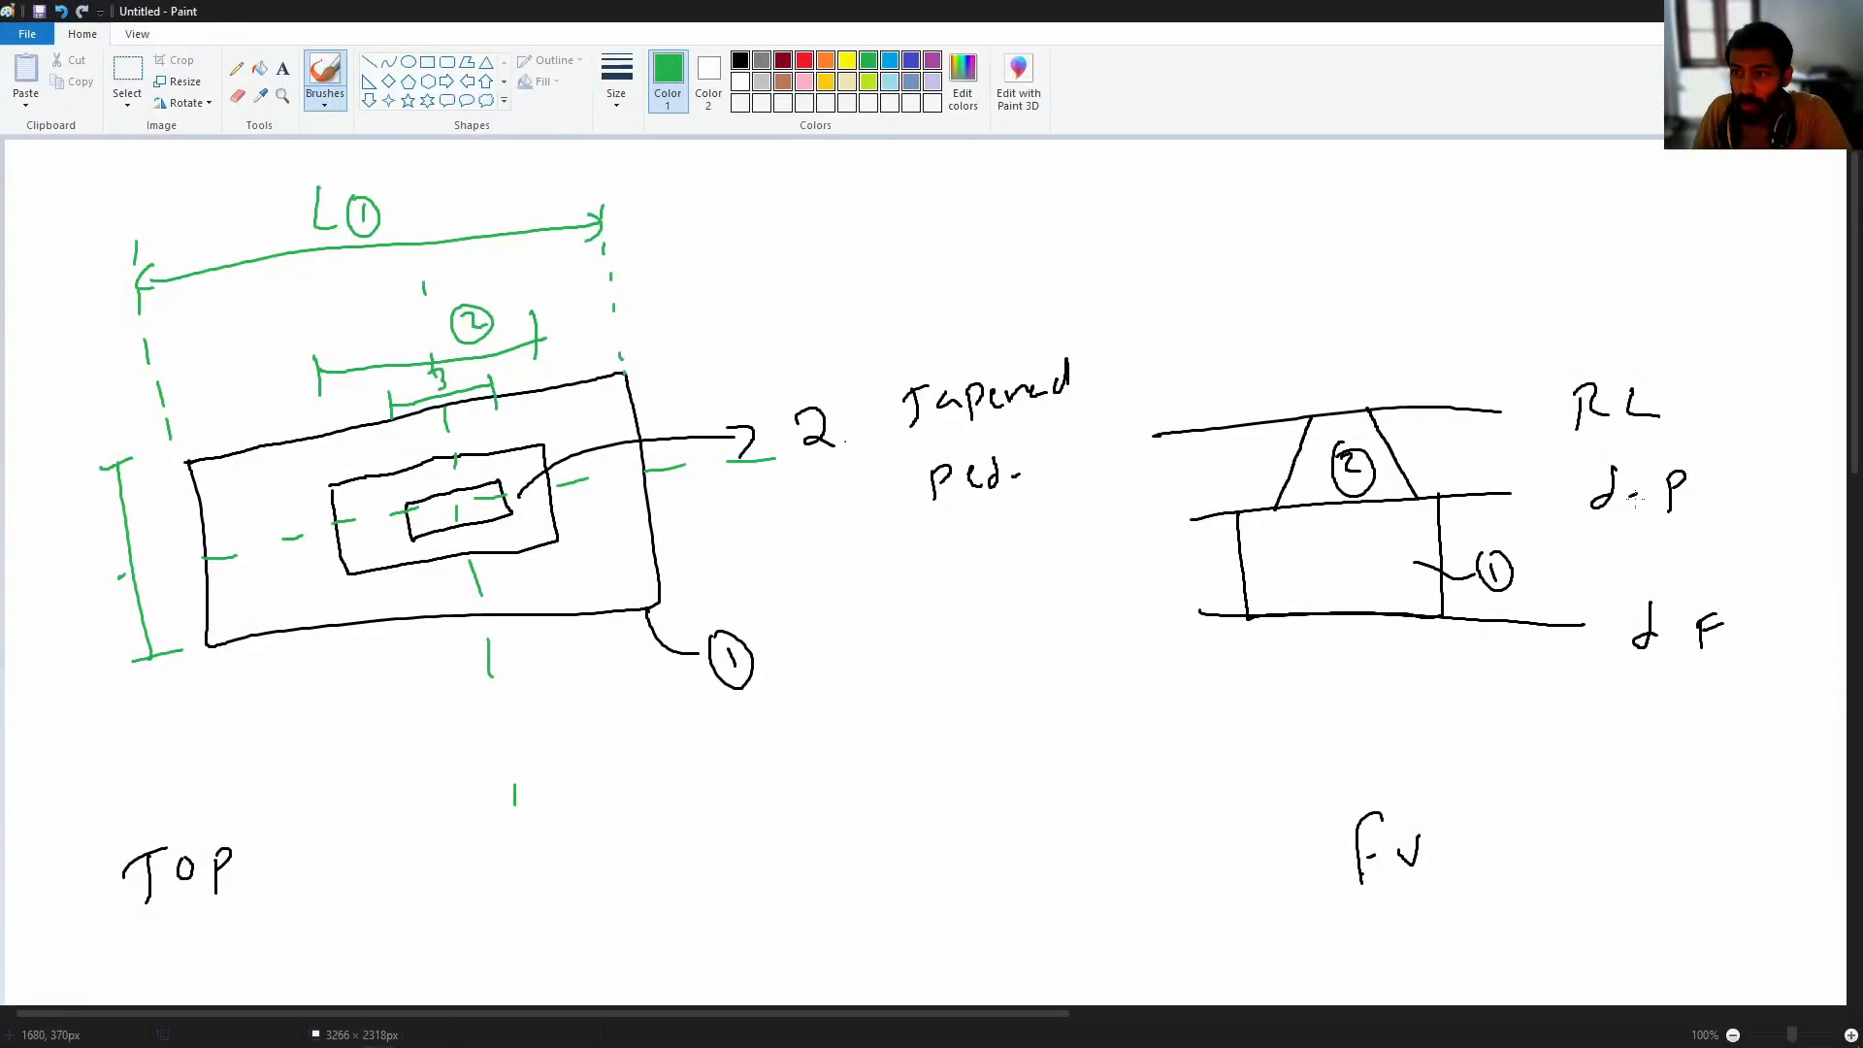
key(alt+Tab)
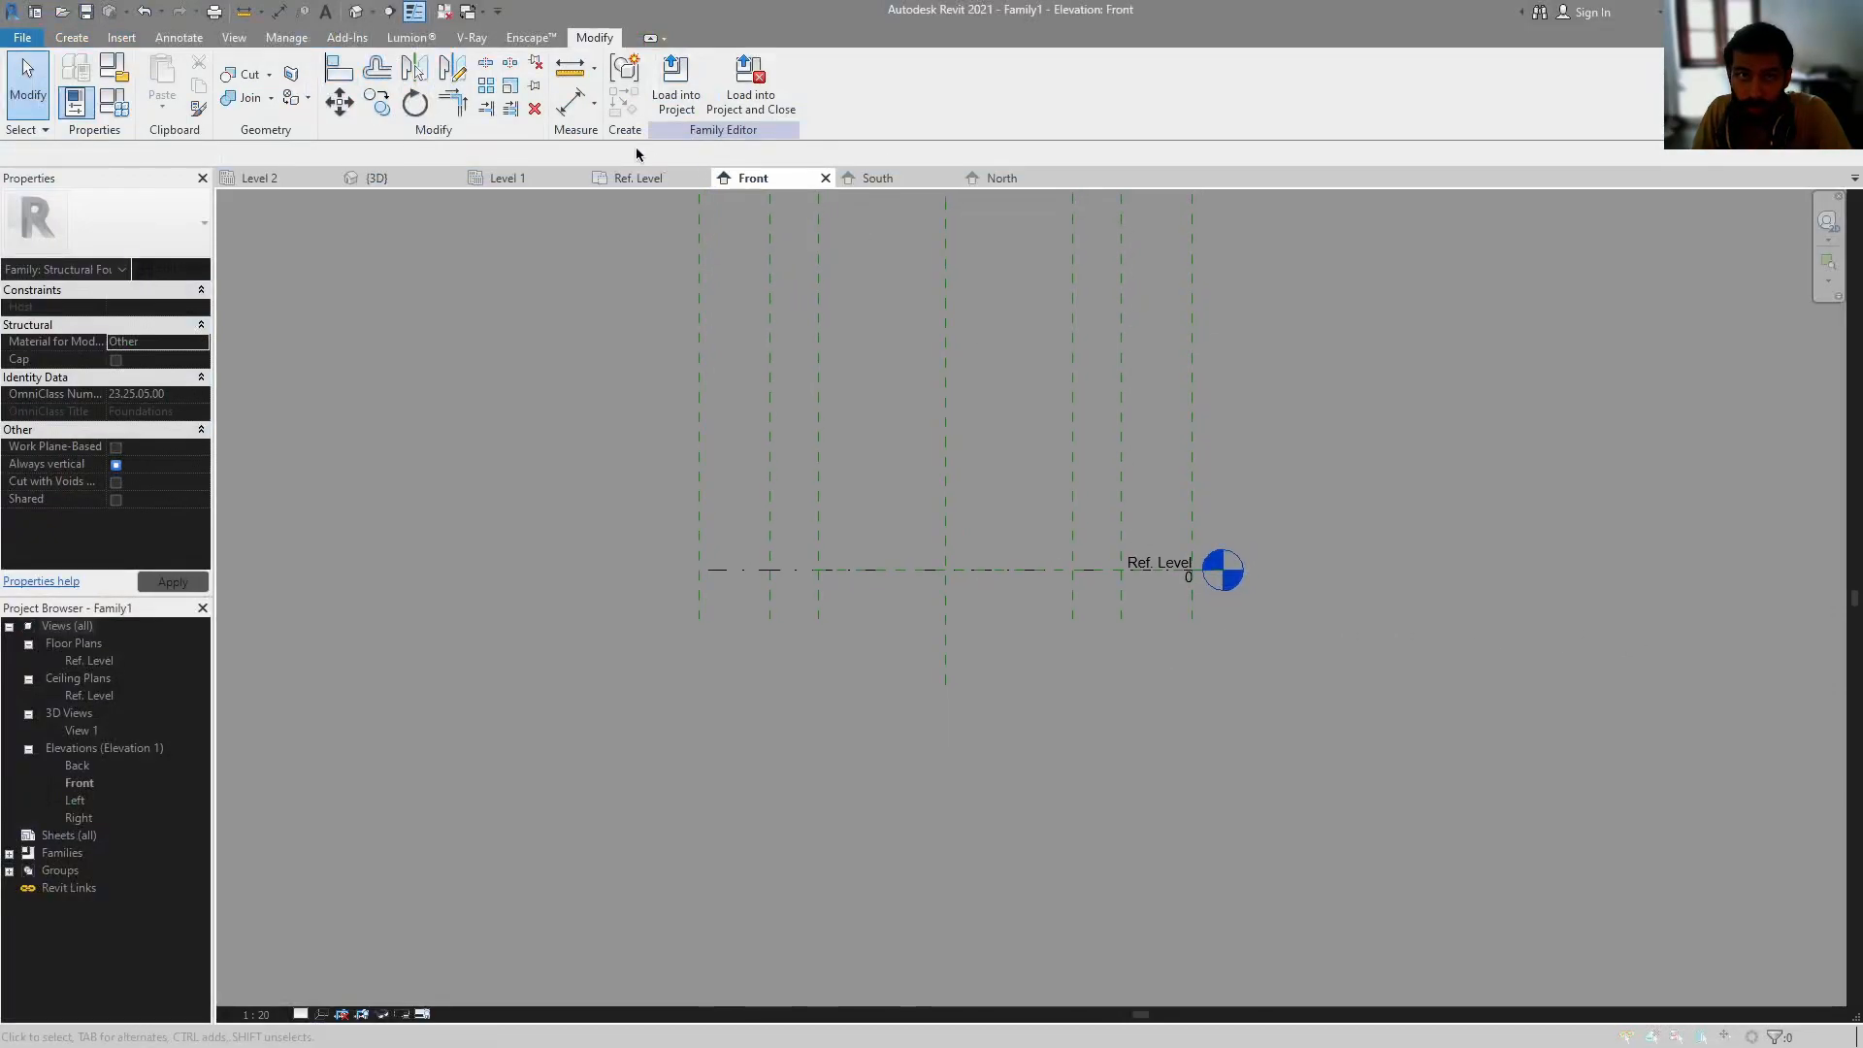
- Draw two horizontal reference planes below the Ref. Level, the upper about 589 mm down and the lower about 426 mm beneath it
click(72, 37)
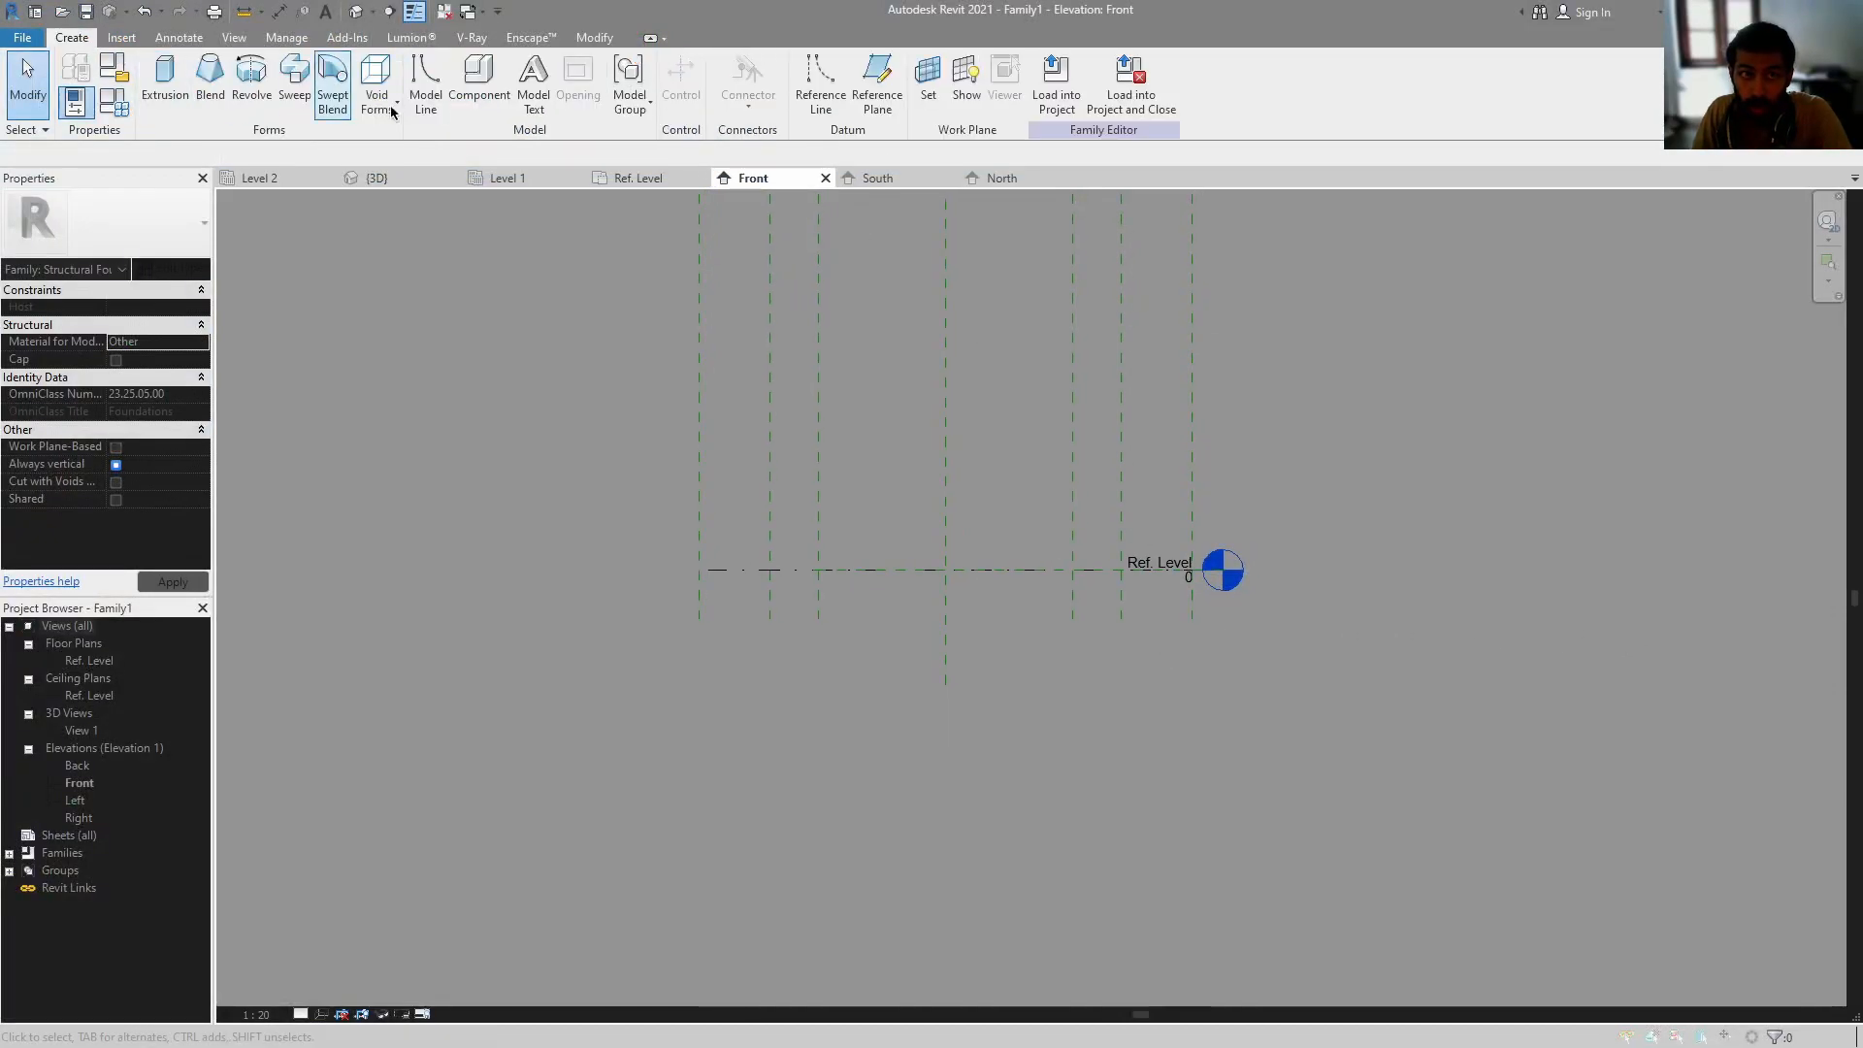
click(881, 97)
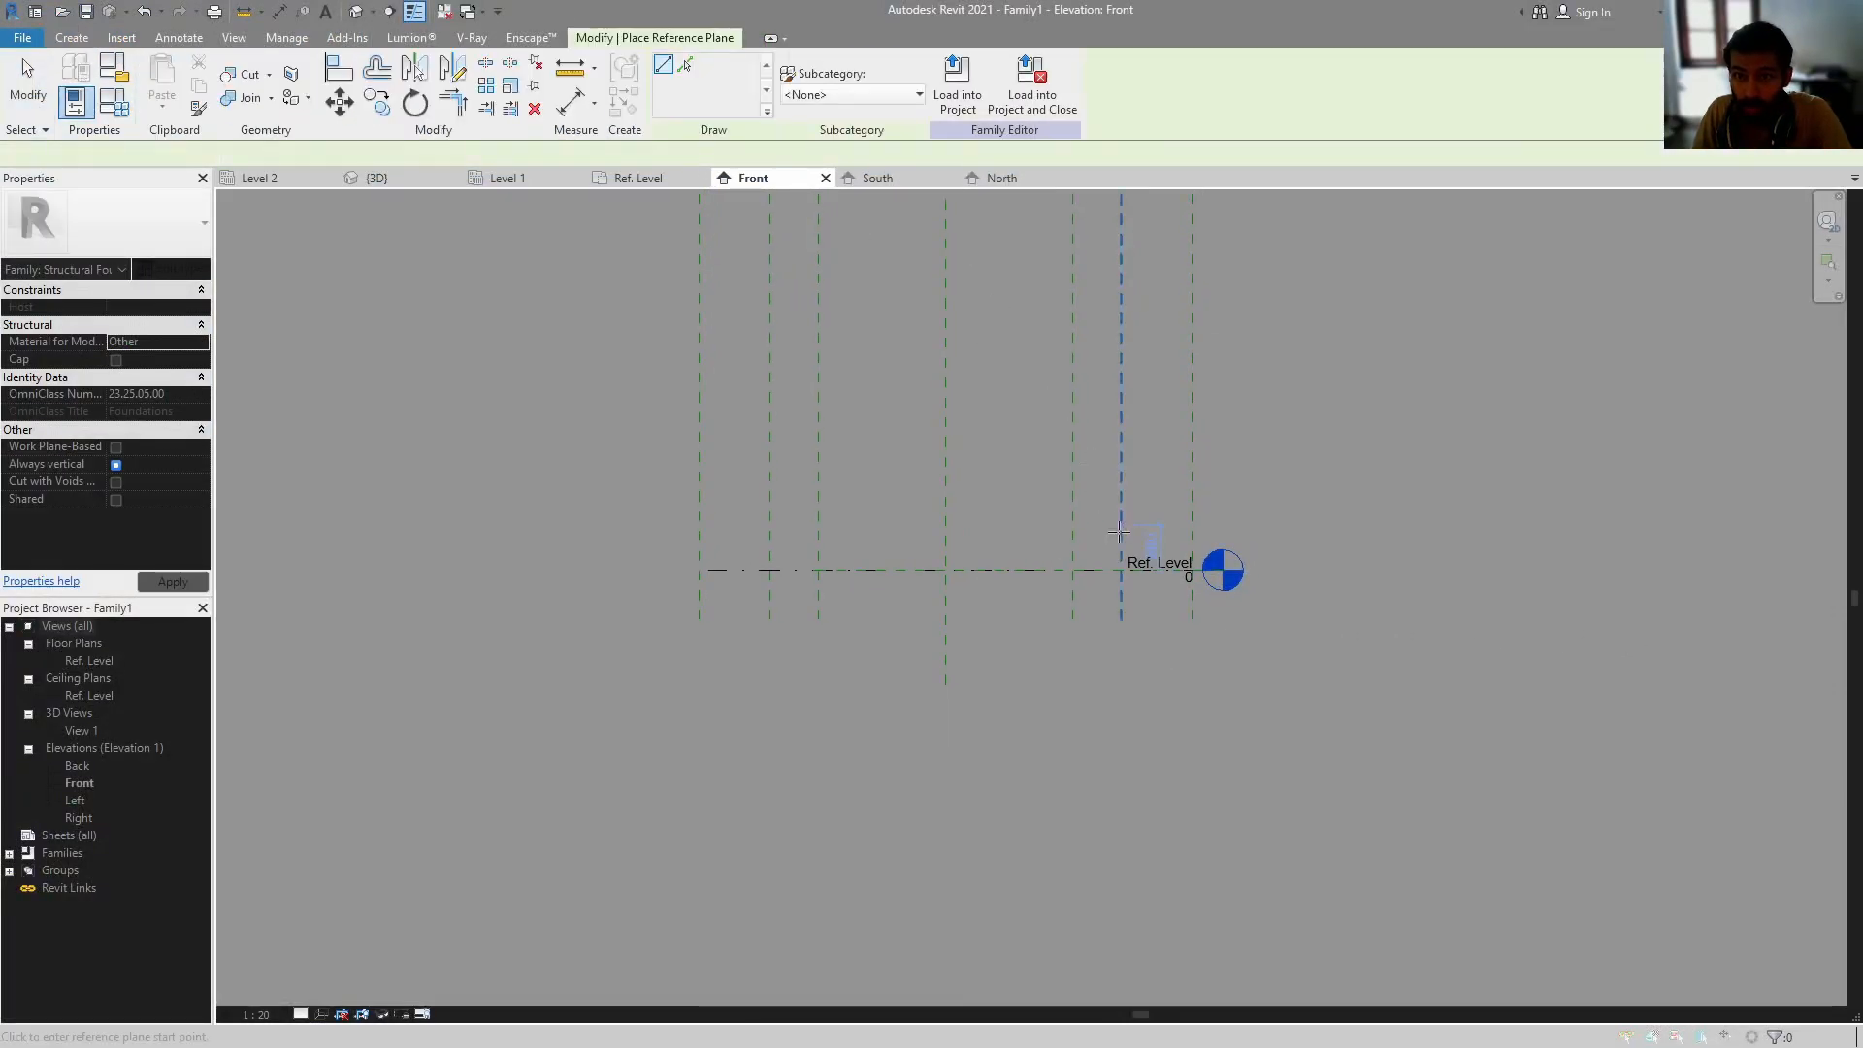
click(1202, 670)
click(1016, 734)
click(1254, 741)
key(Escape)
key(Escape)
- Name the upper of the two new horizontal reference planes "dp"
click(1160, 666)
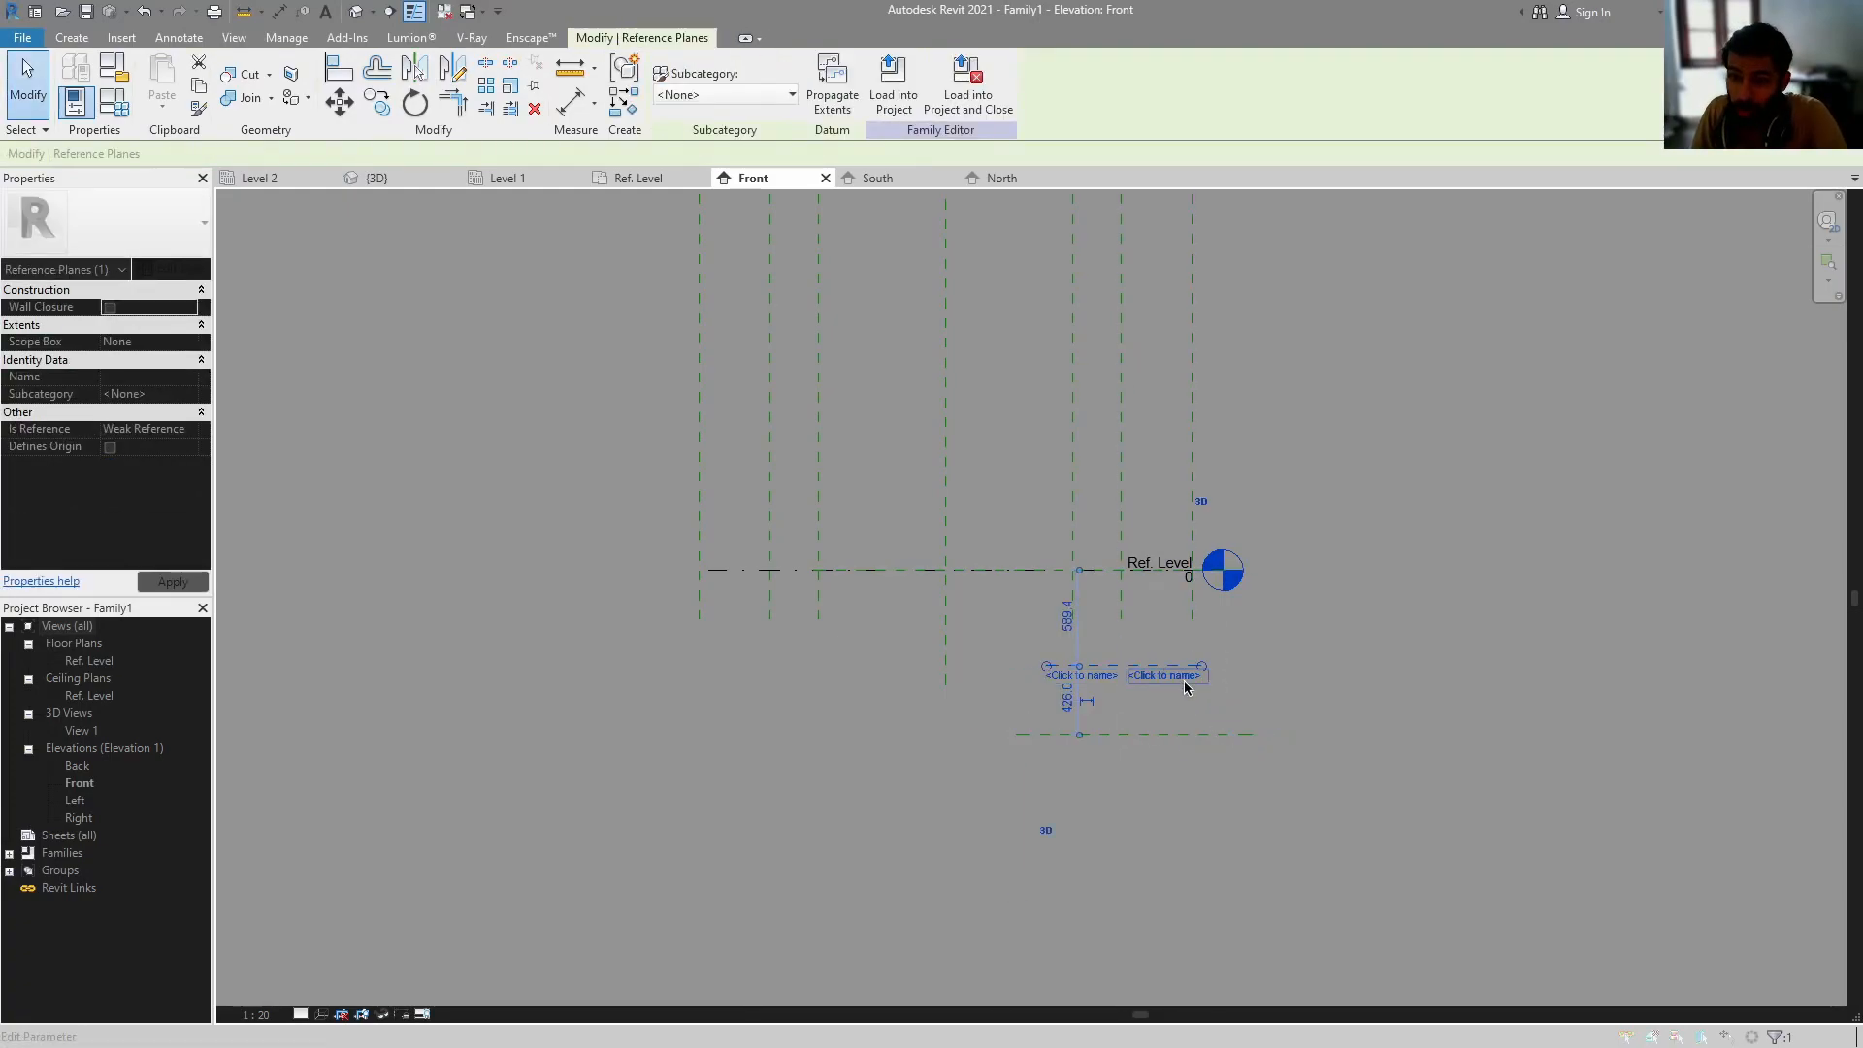
click(1176, 676)
text(d)
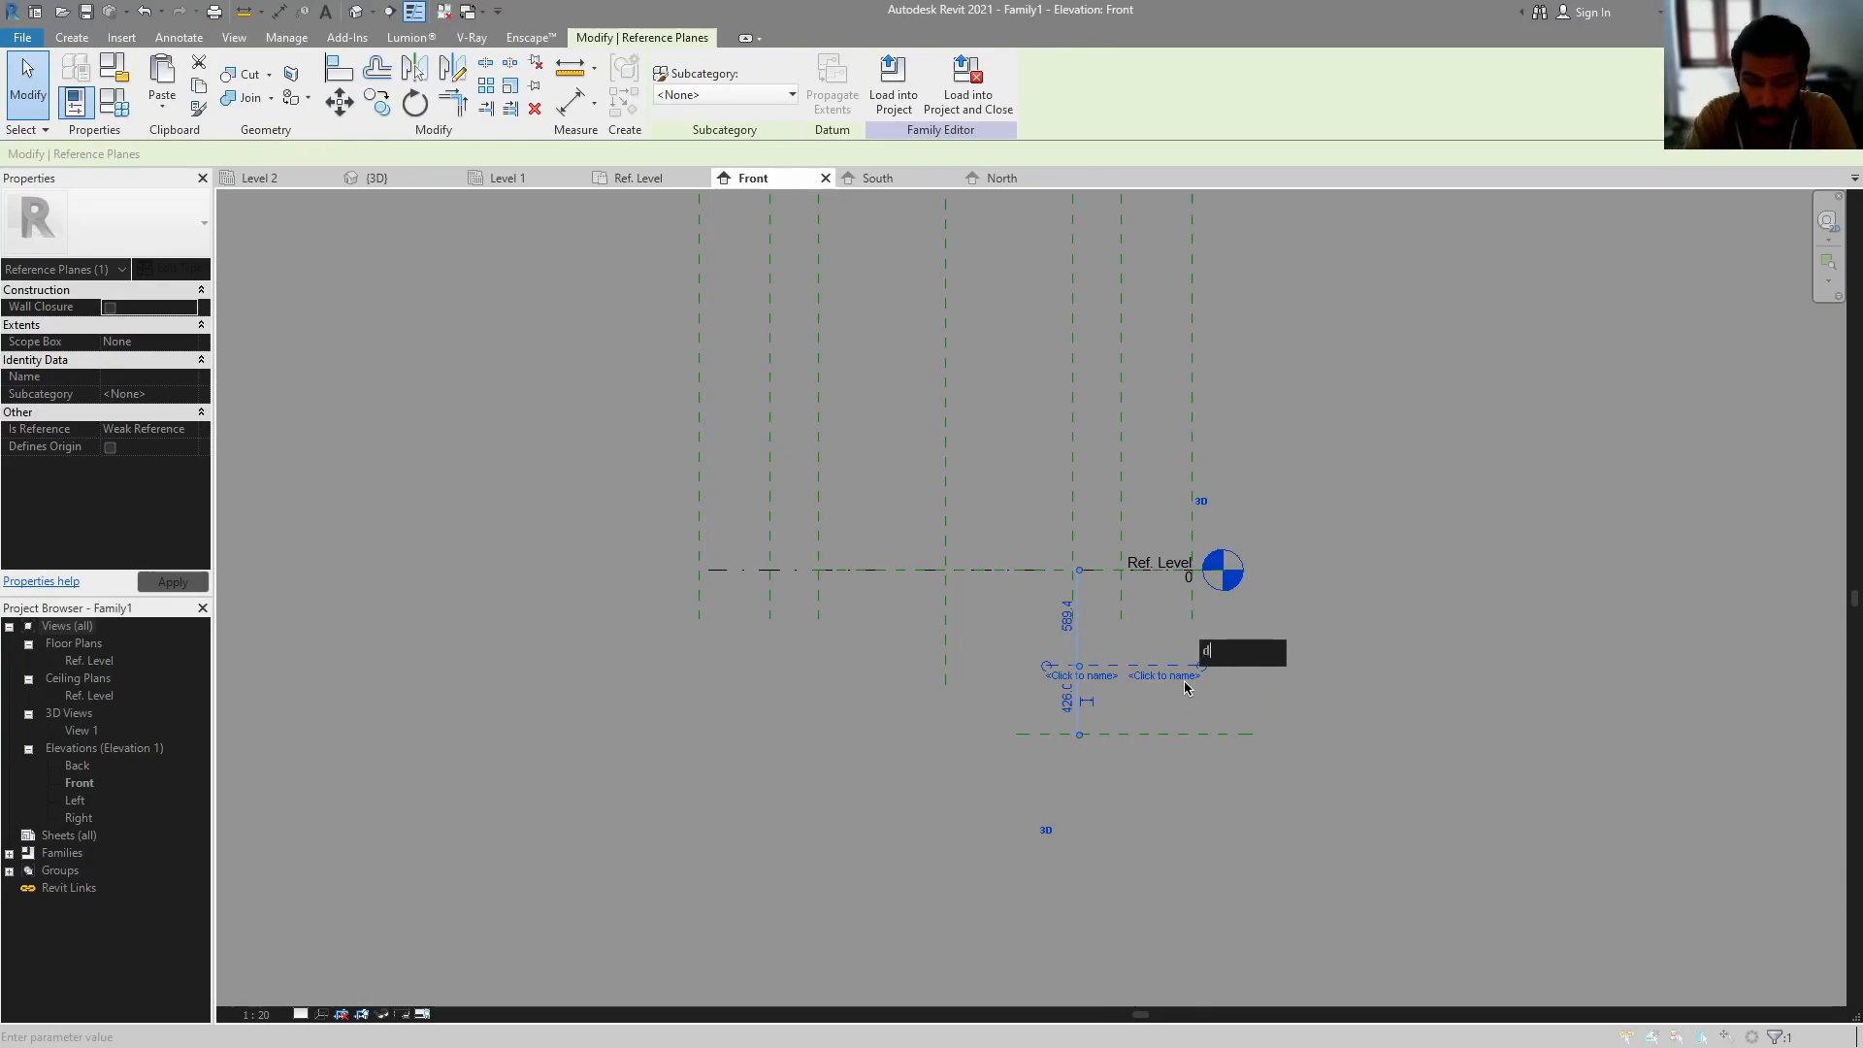
text(p)
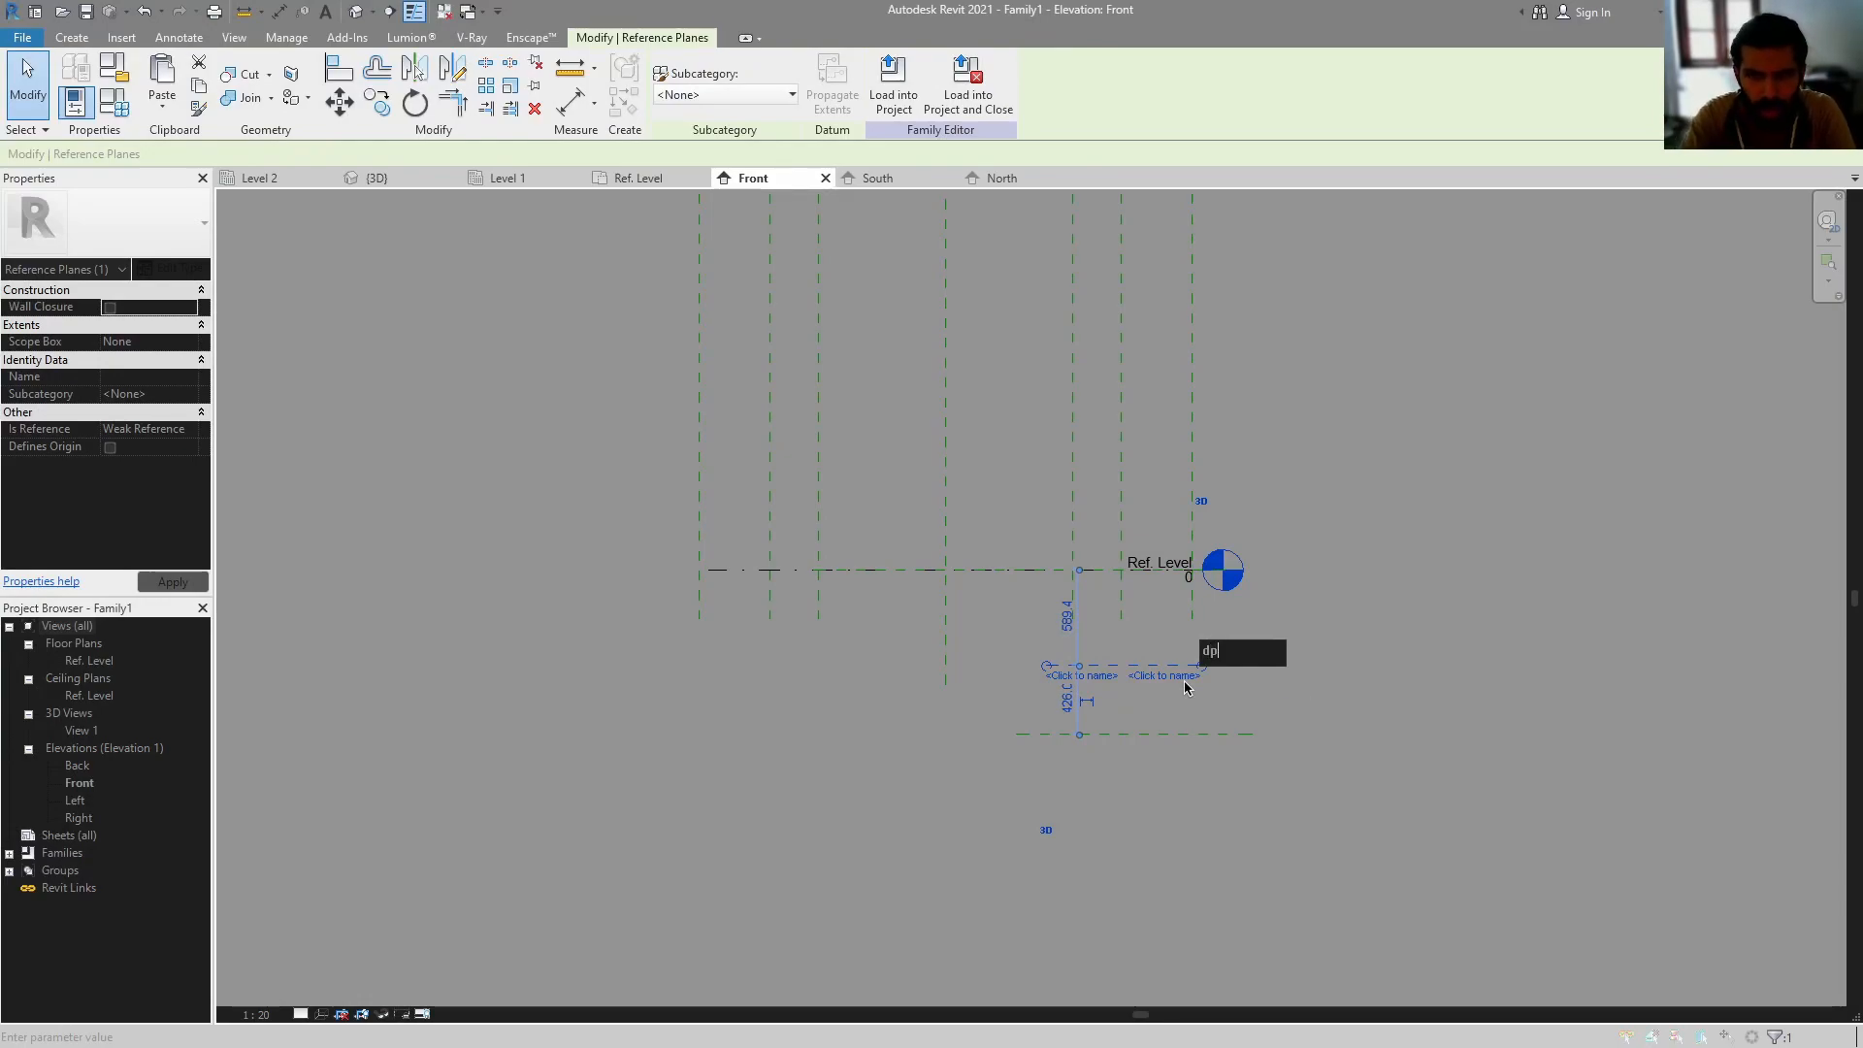
click(1267, 754)
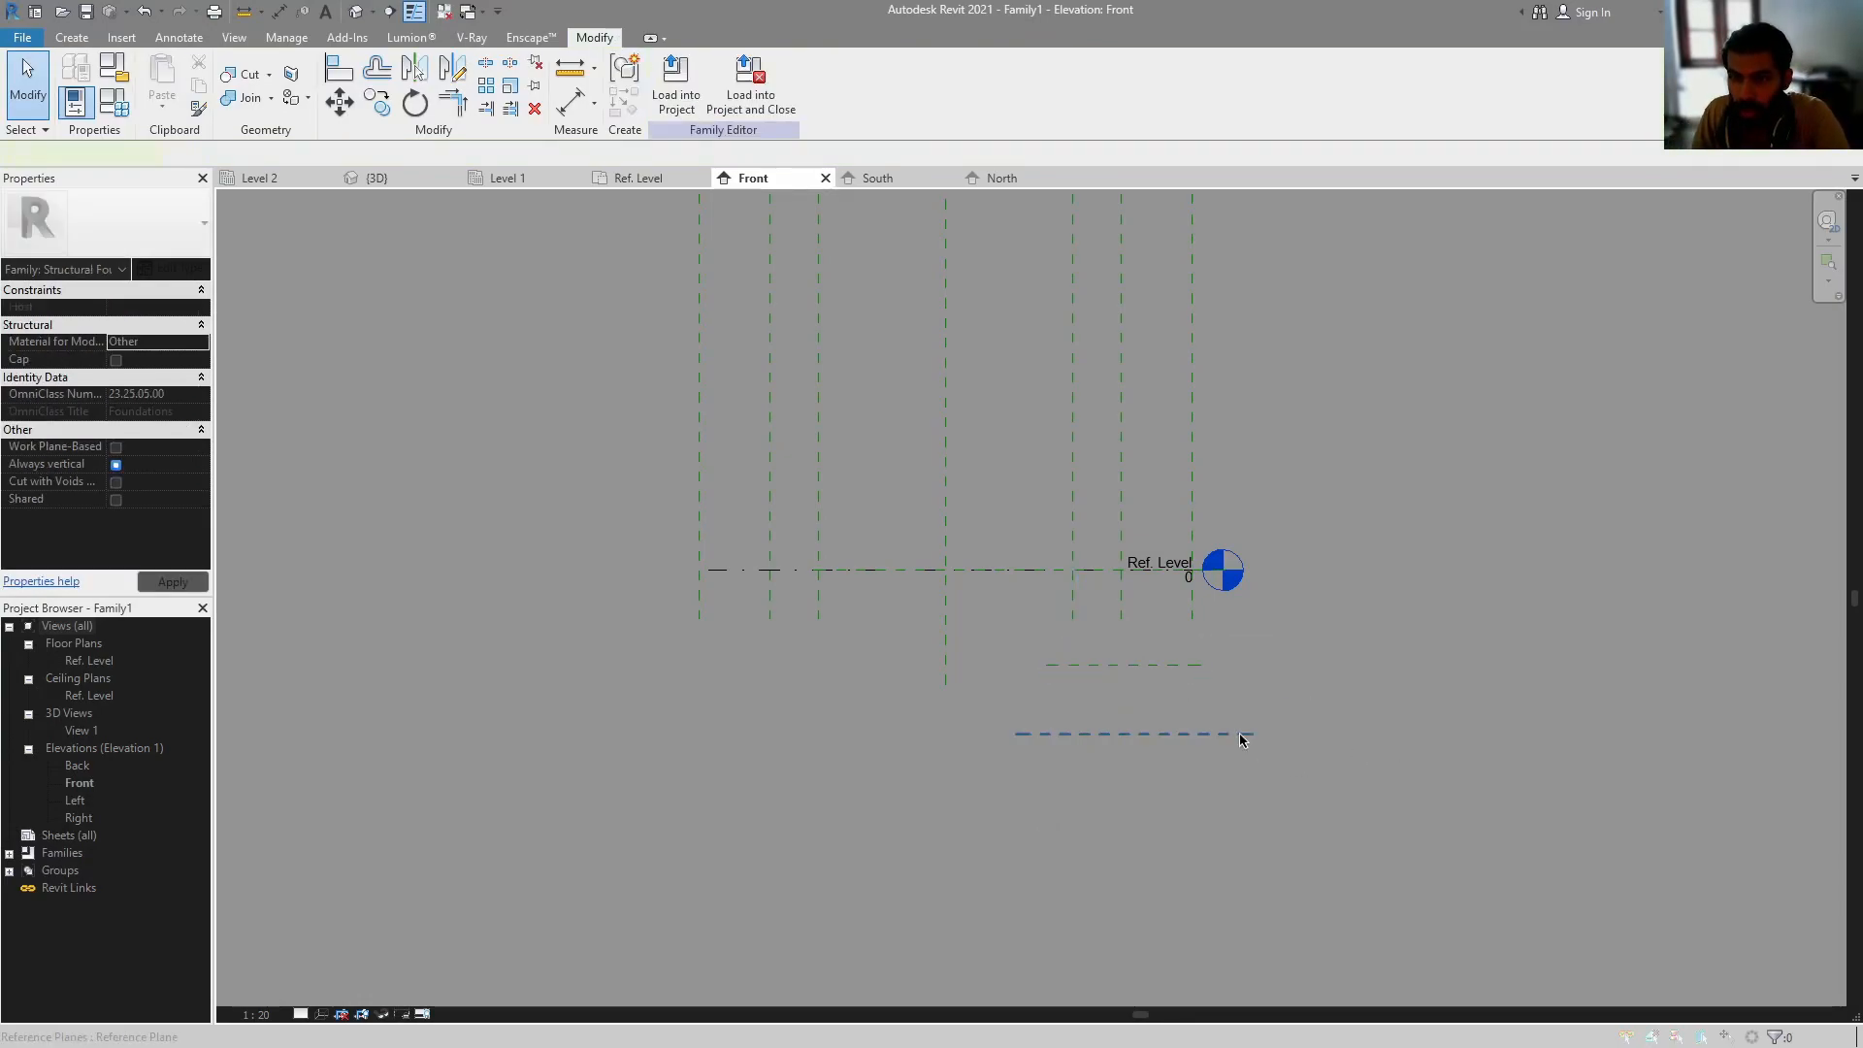
- Enter a footing-depth name for the lower horizontal reference plane
click(1239, 735)
click(1213, 754)
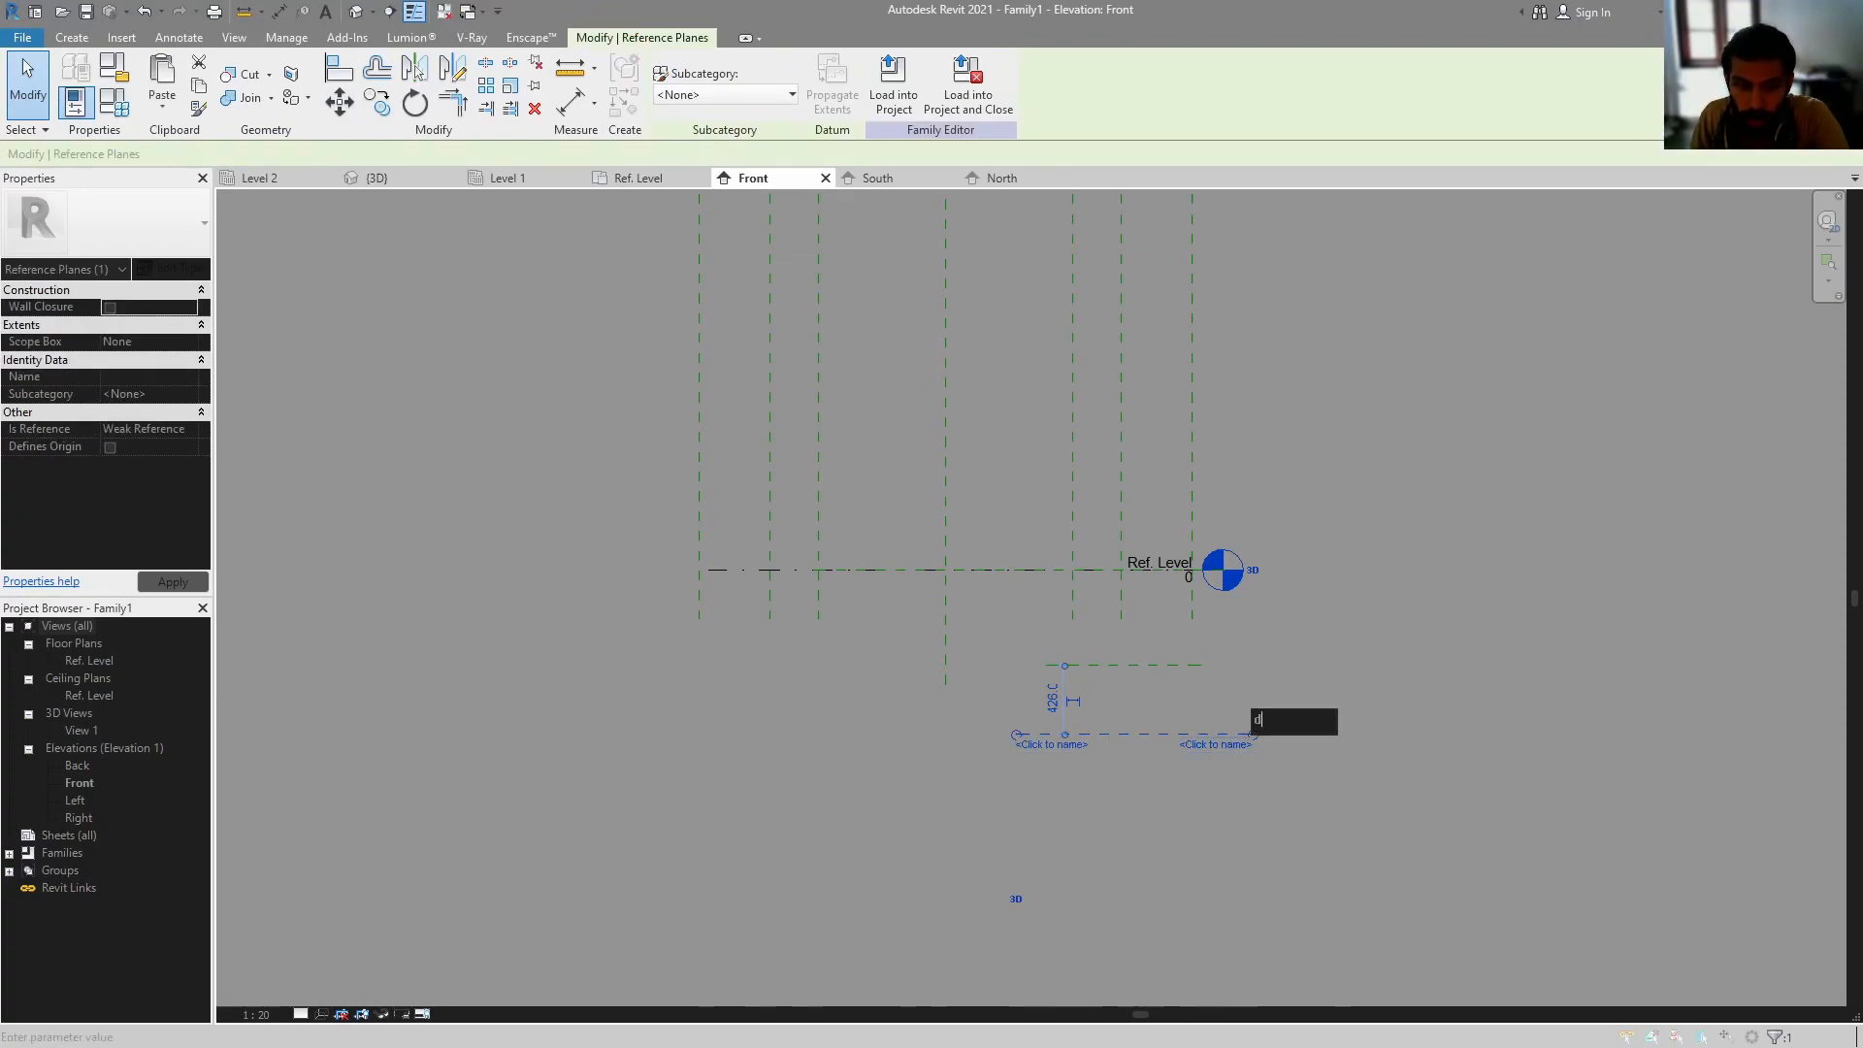
click(1378, 686)
middle_drag(1394, 678, 1414, 715)
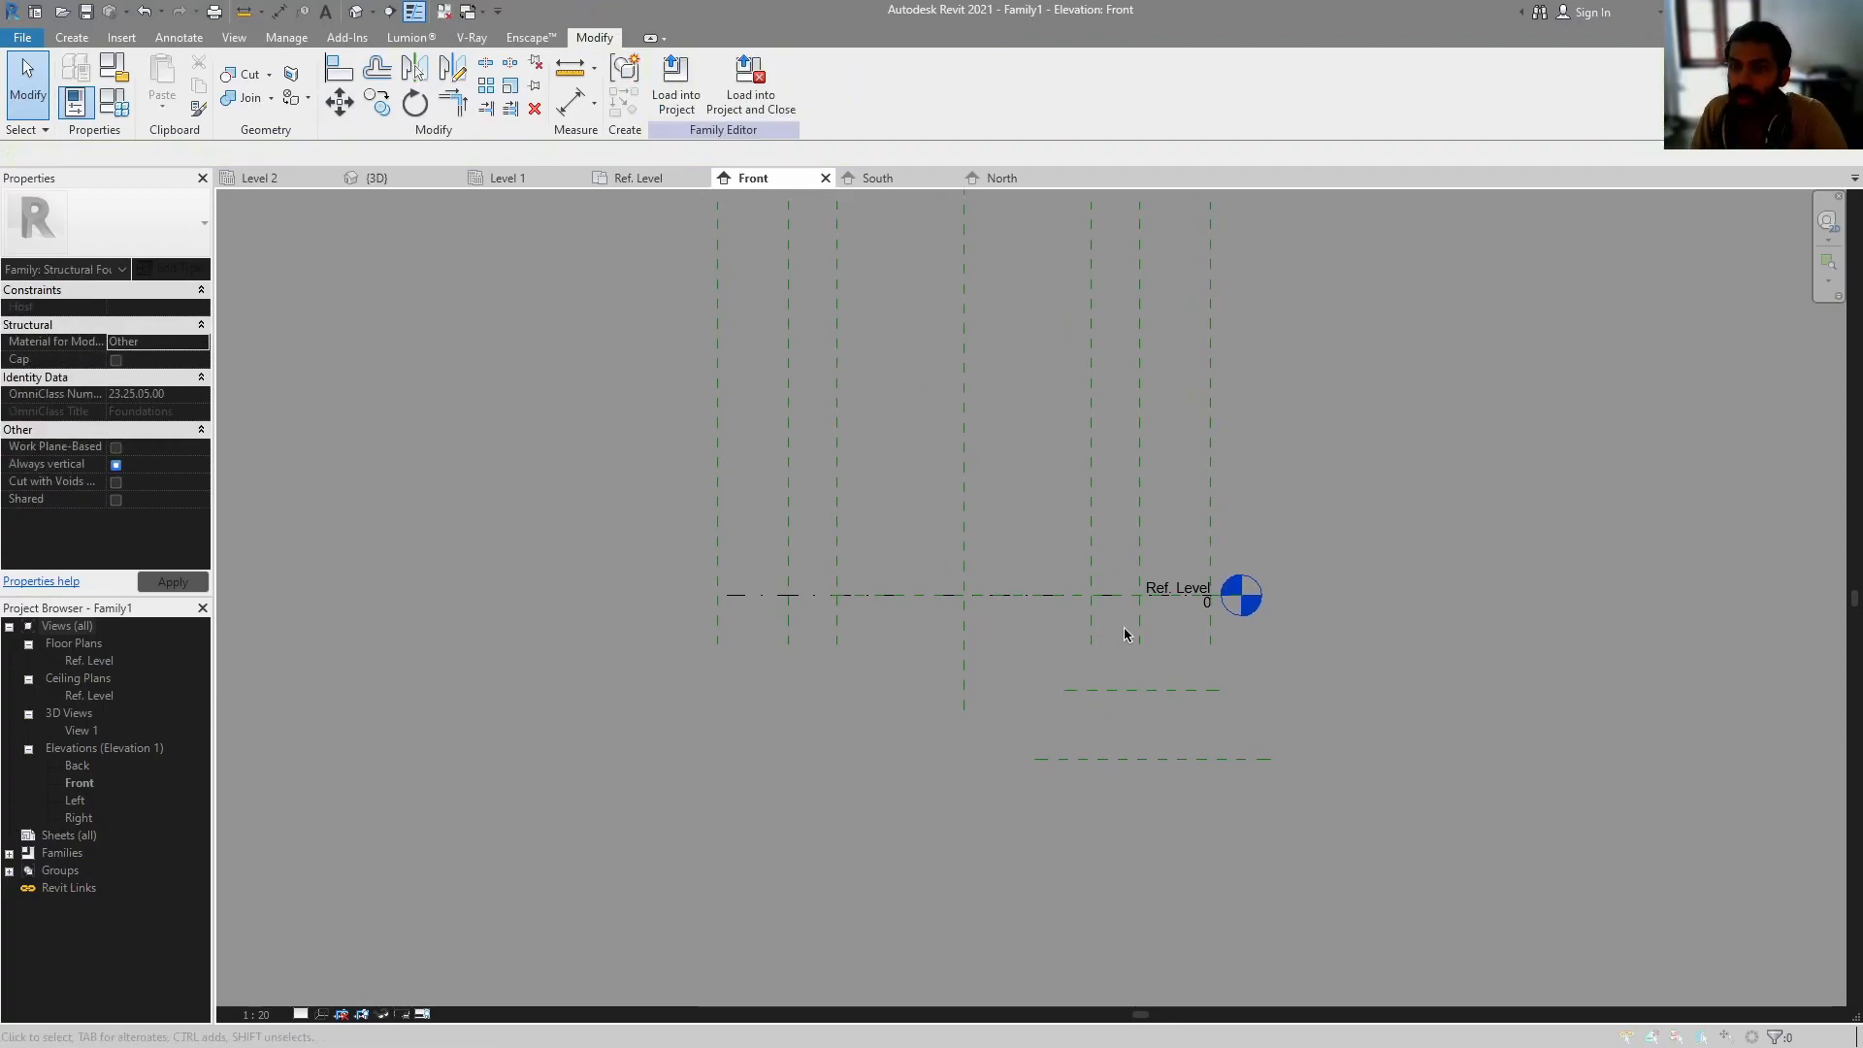
- Switch to Paint and mark the RL to d-P and d-P to d-F depths with green dimension lines beside the front-view sketch
key(alt+Tab)
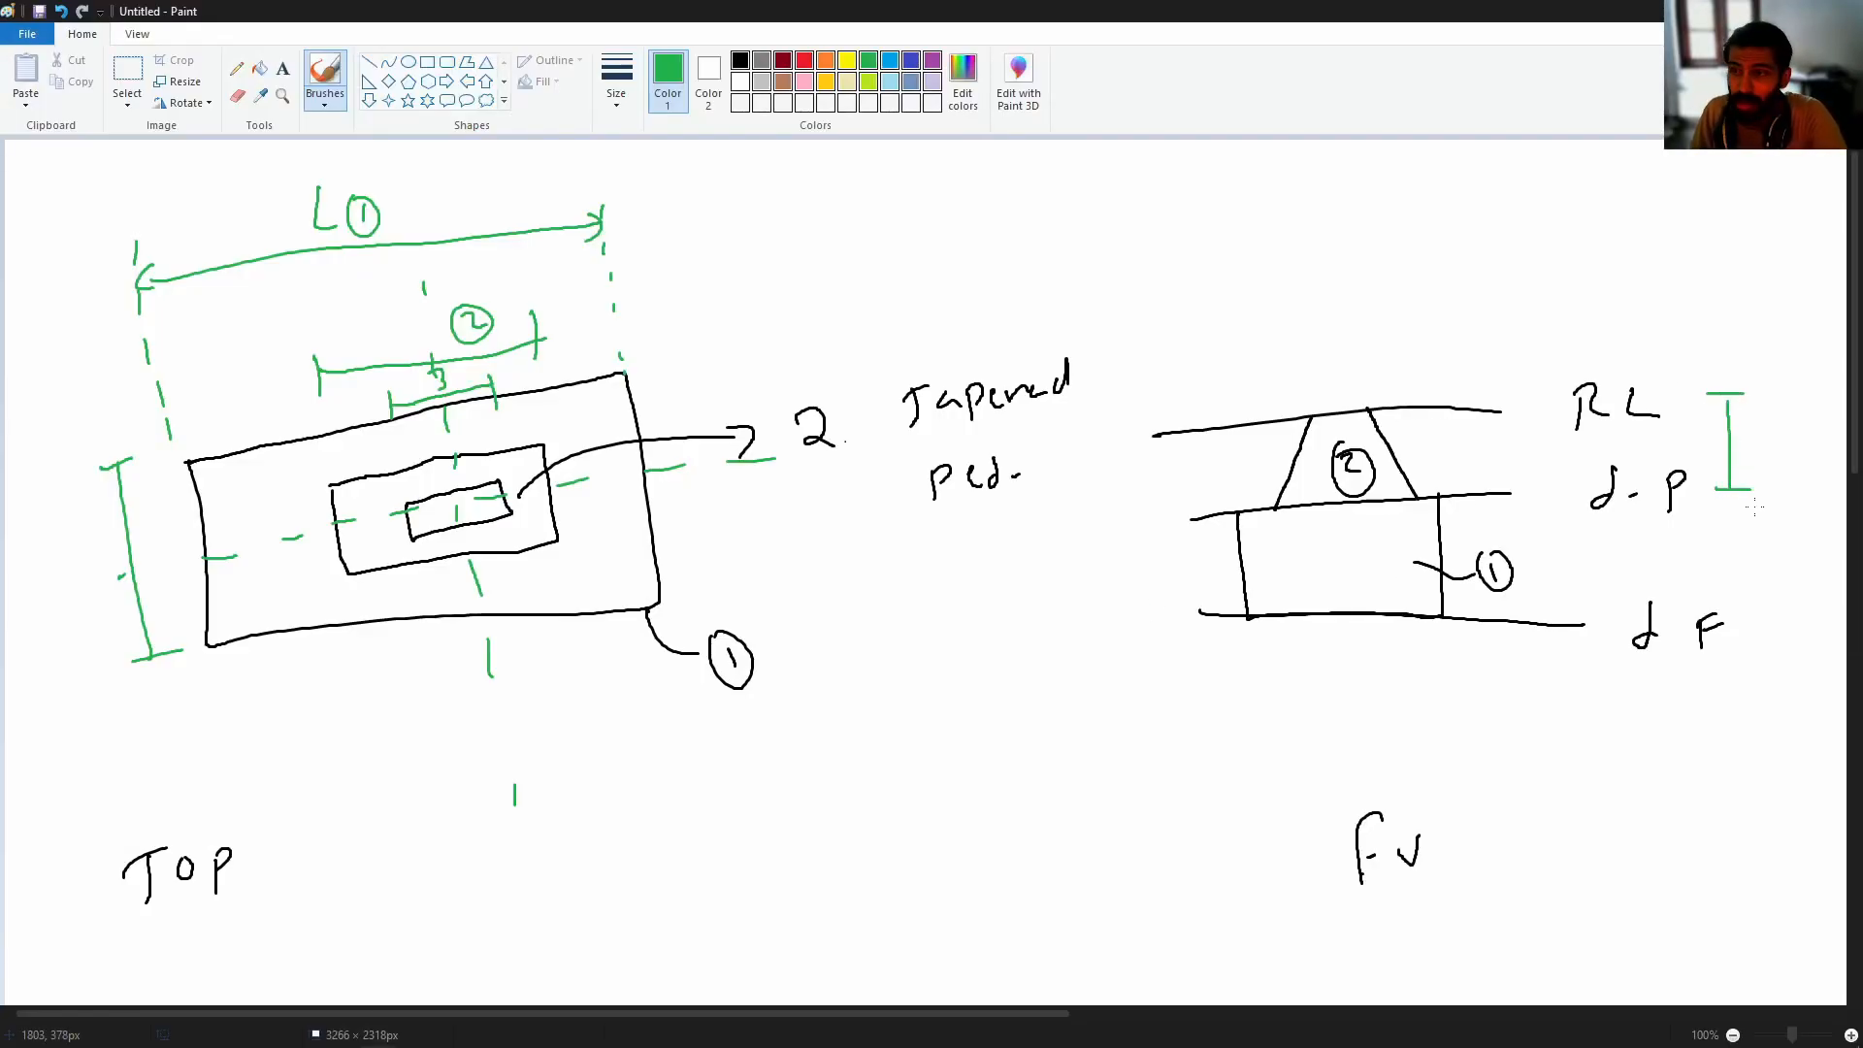
drag(1802, 497, 1796, 614)
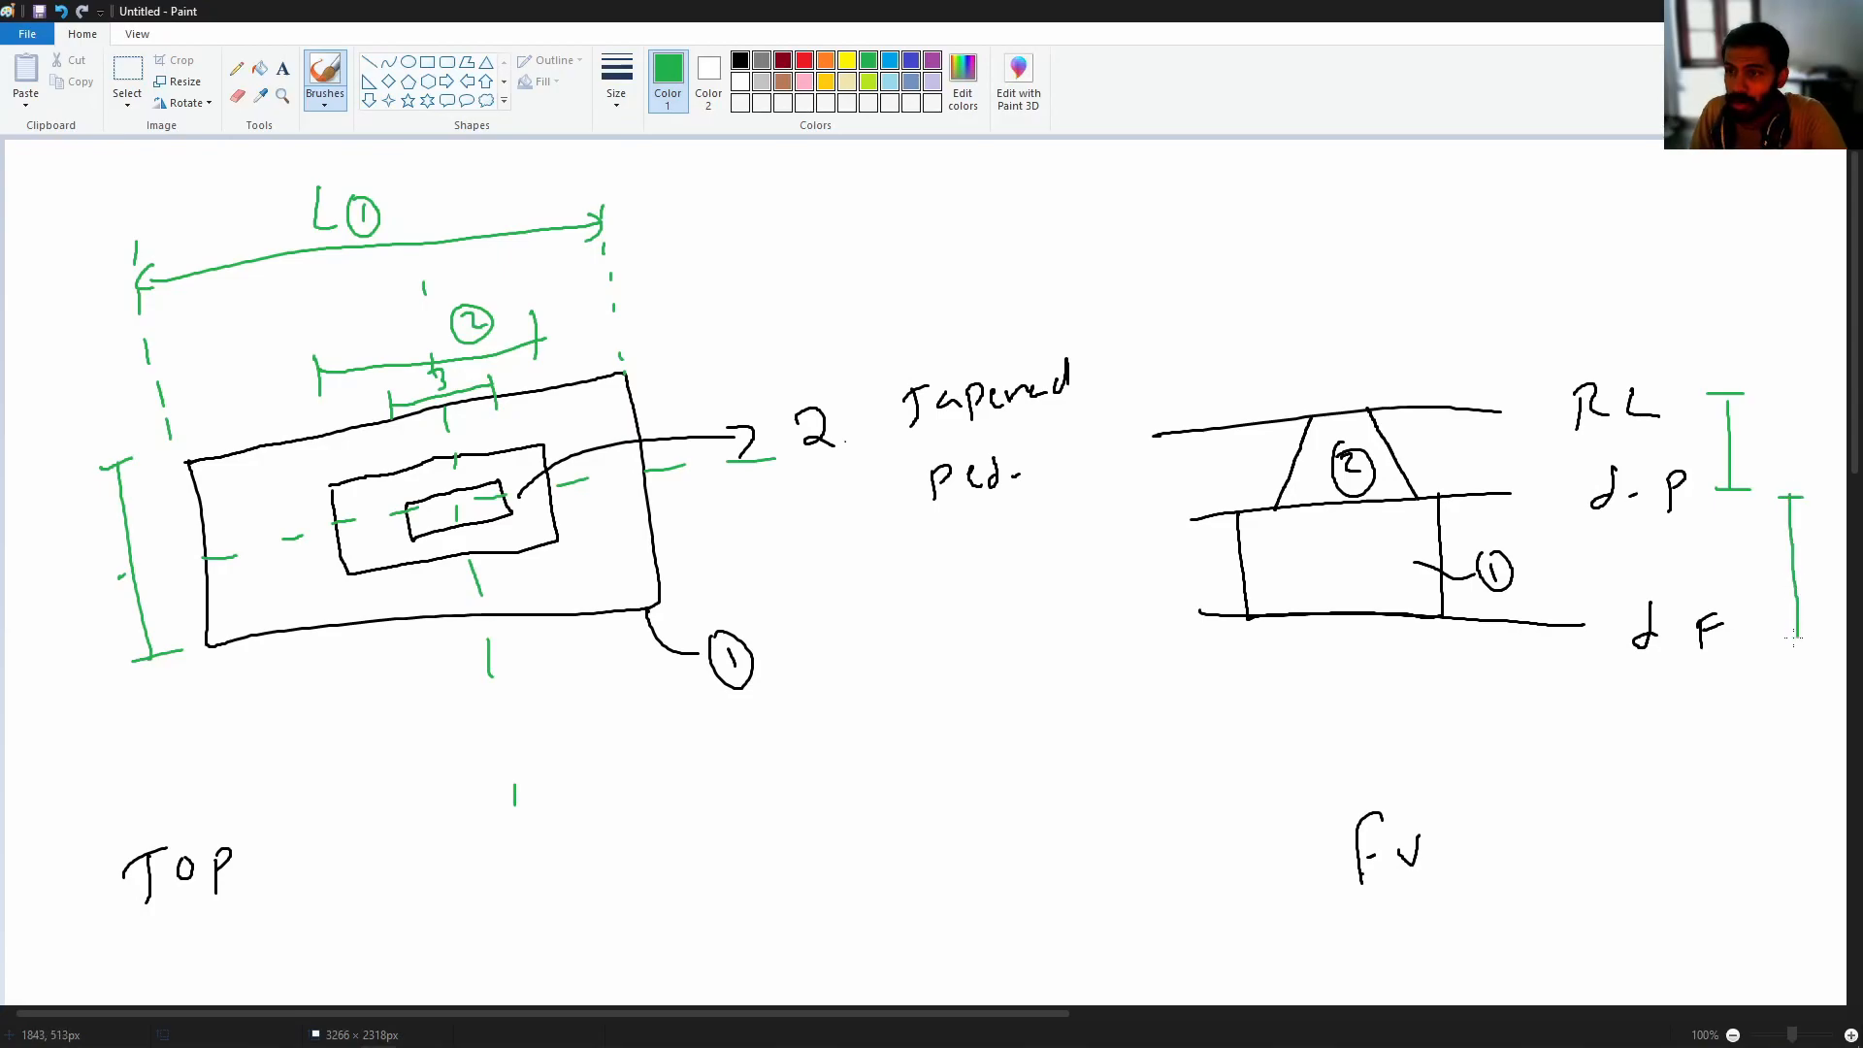
key(alt+Tab)
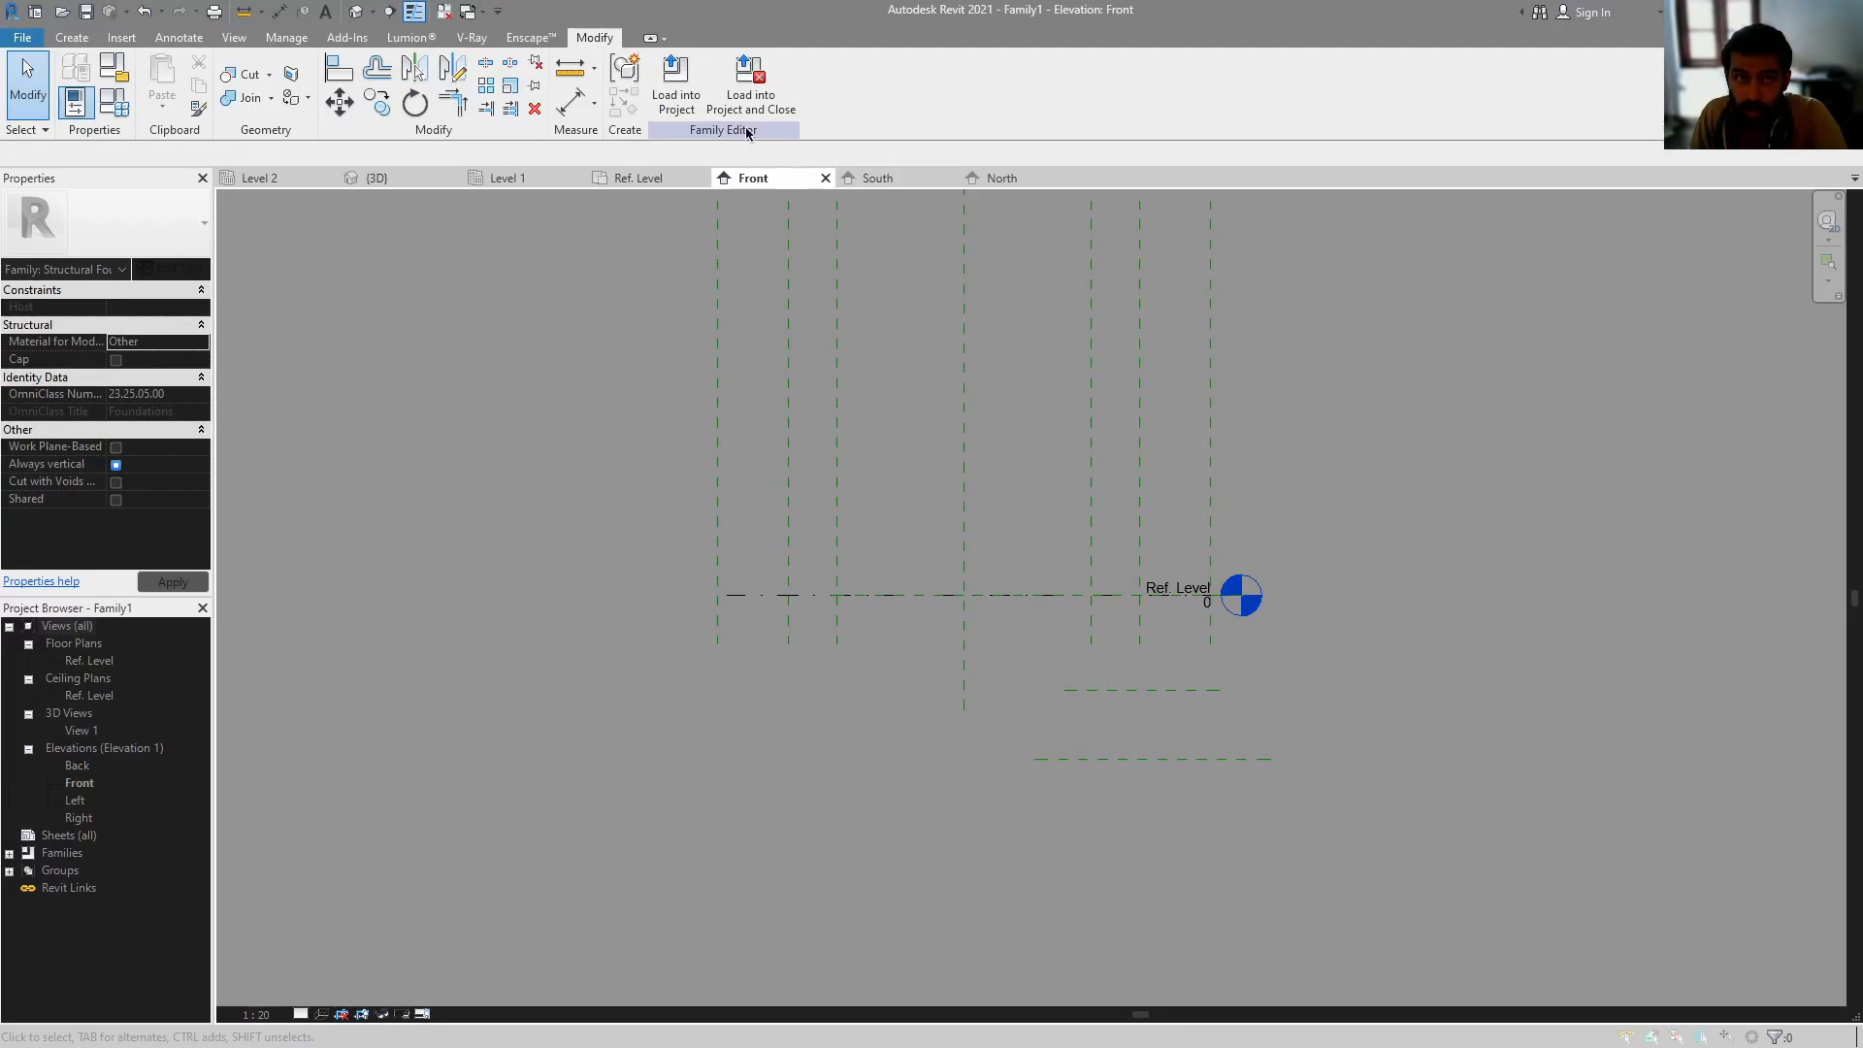
- Place aligned dimensions in the Front elevation from Ref. Level to the upper horizontal plane and between the two horizontal planes
click(571, 102)
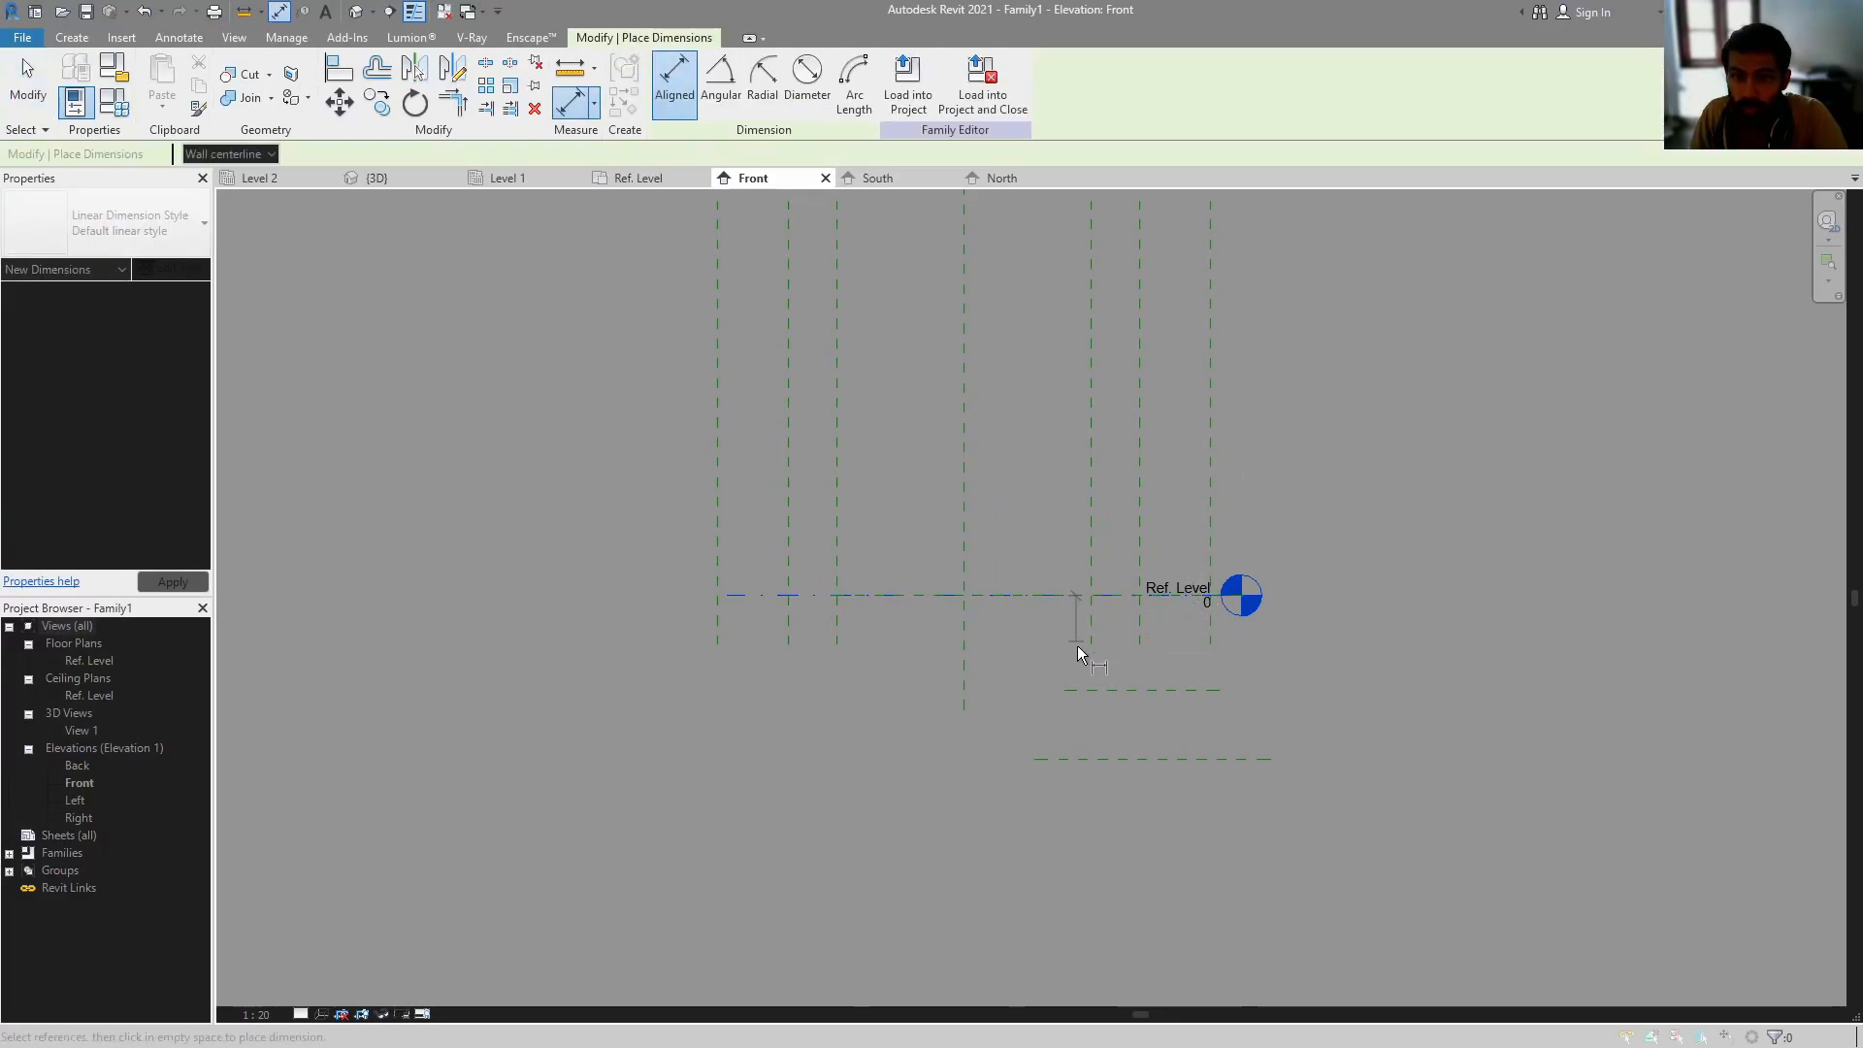
click(1112, 691)
click(1337, 643)
click(1179, 691)
click(1185, 758)
click(1341, 726)
key(Escape)
- Label the dimension between Ref. Level and the upper horizontal plane with a new type-based family parameter named "d p"
click(1337, 641)
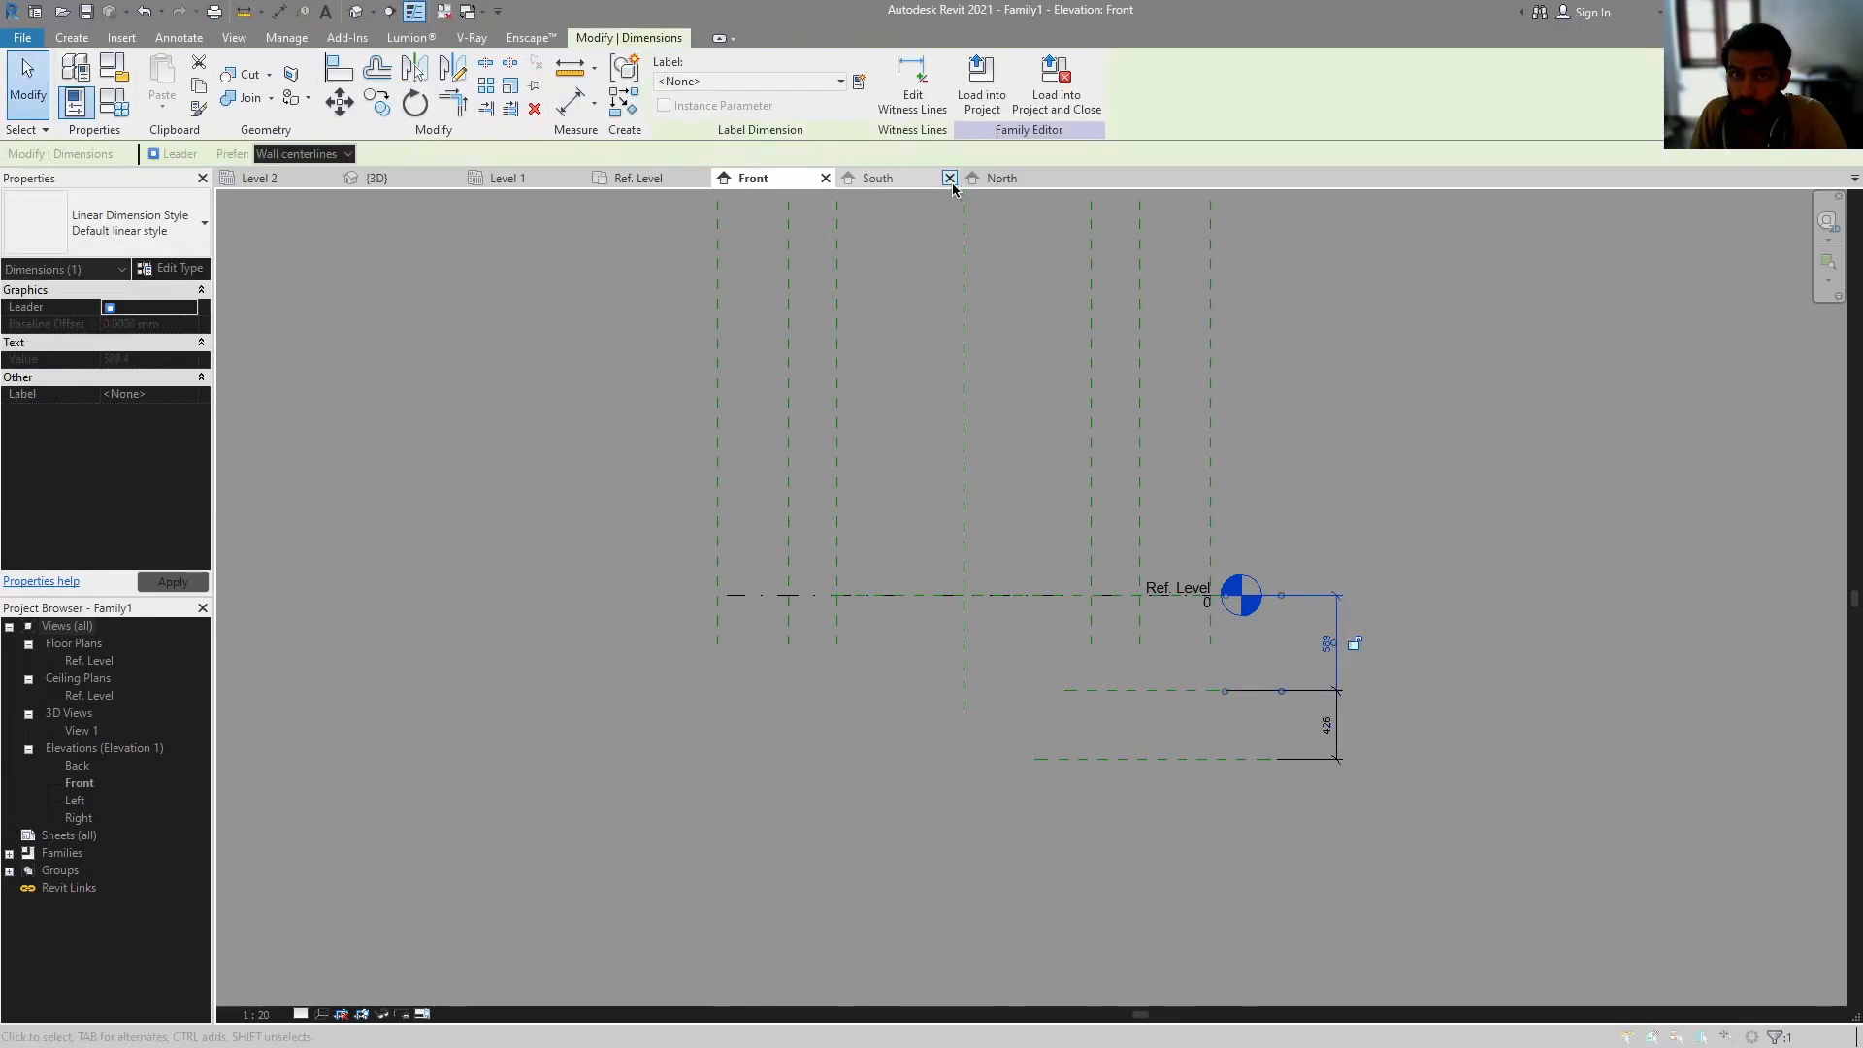
click(858, 80)
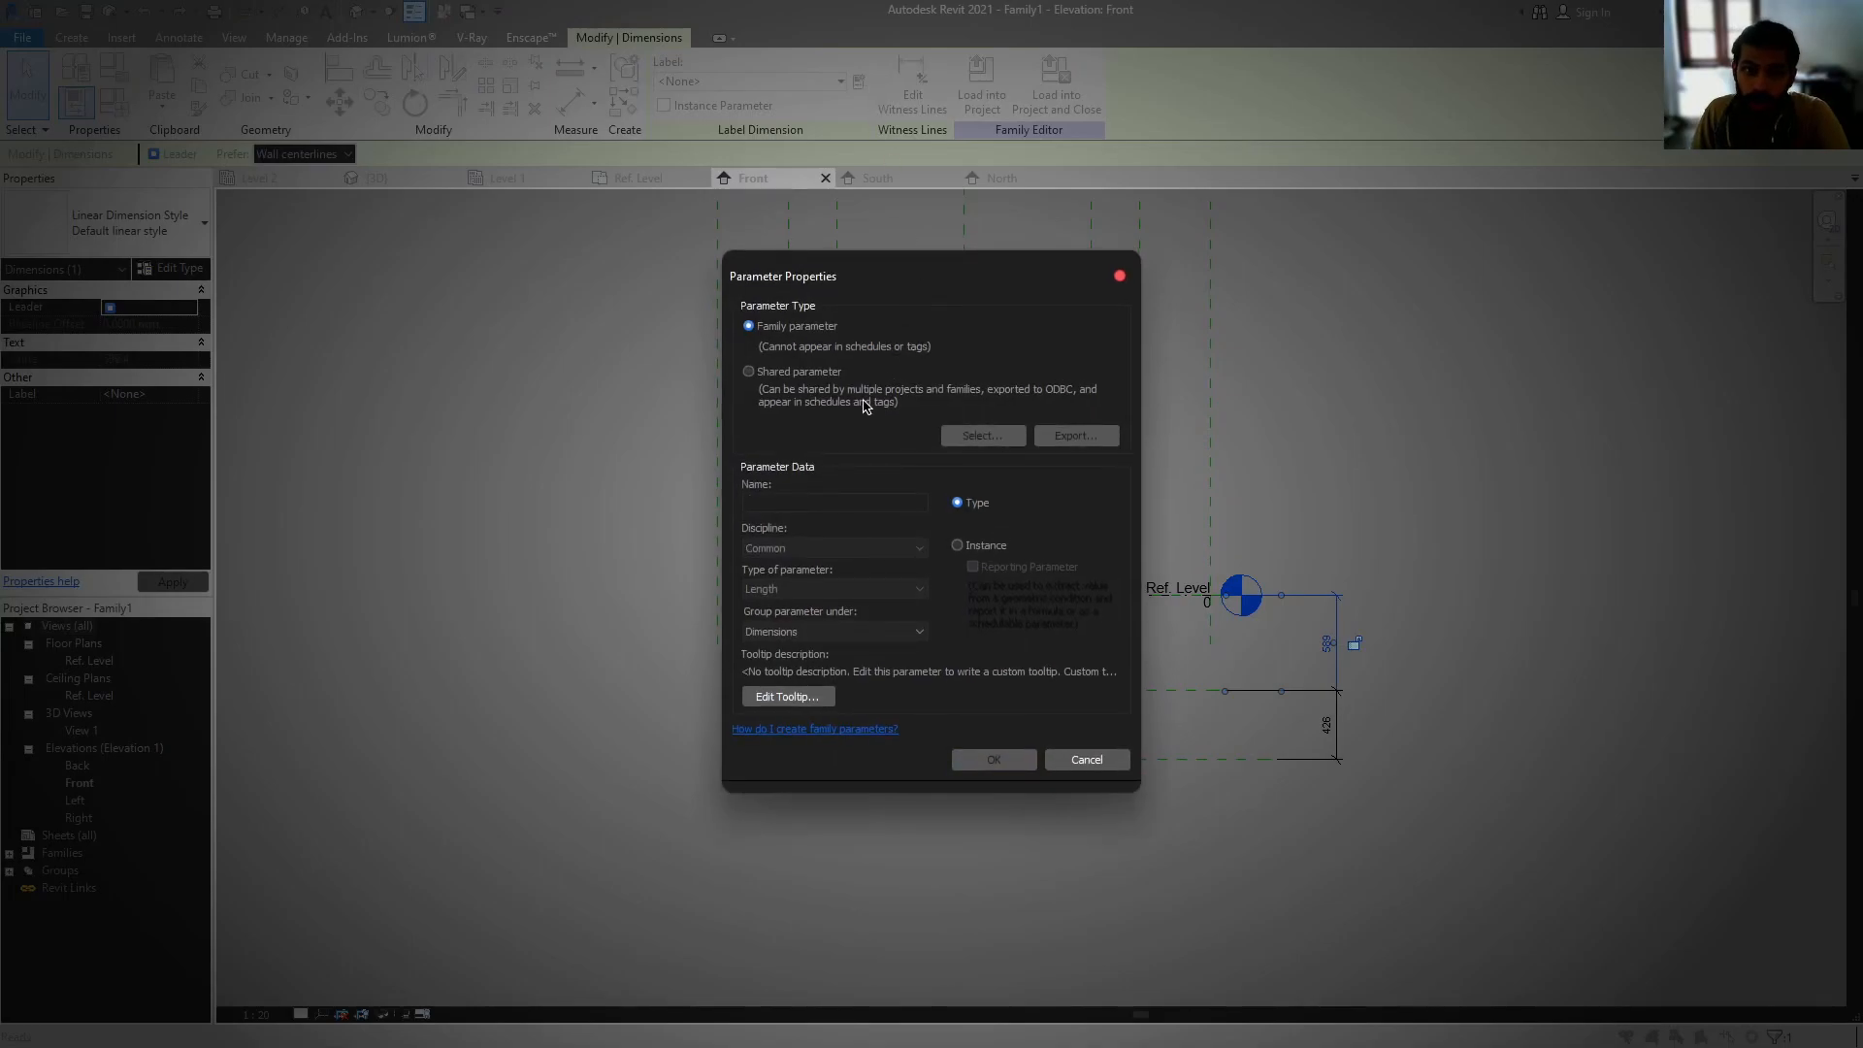
text(d)
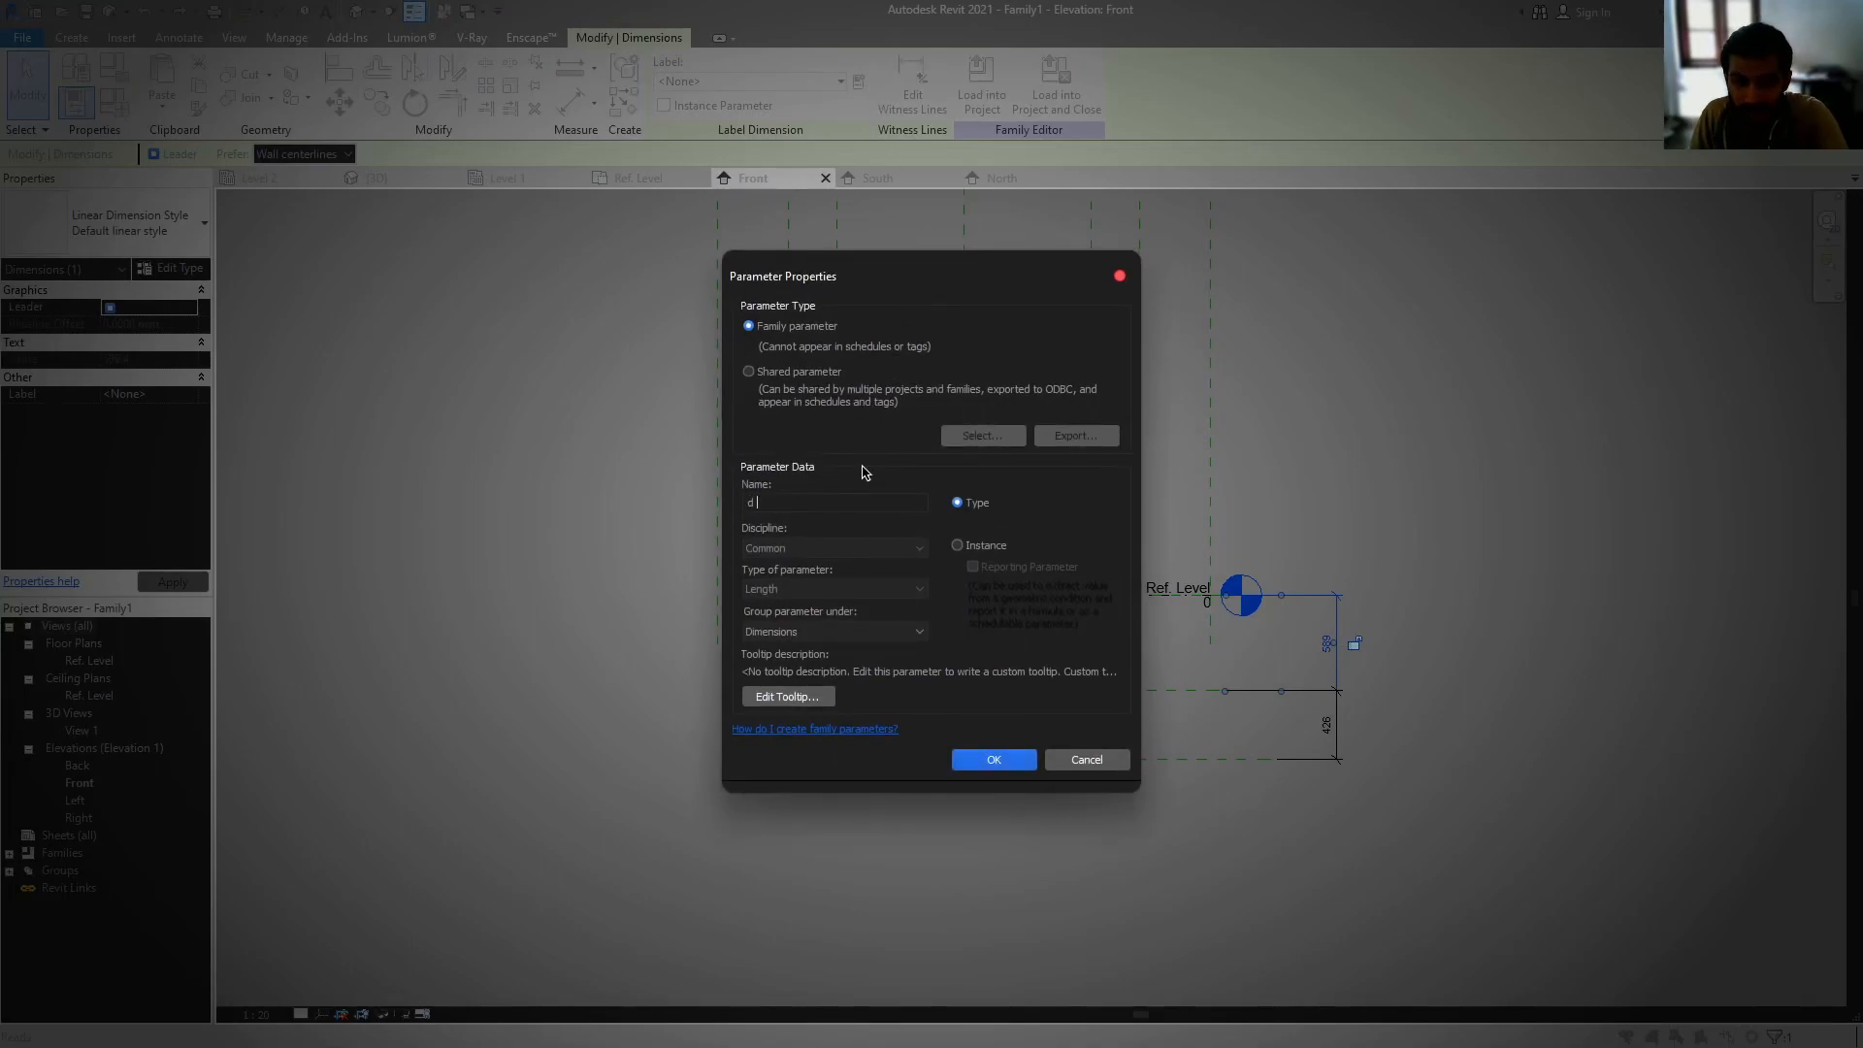
click(1001, 758)
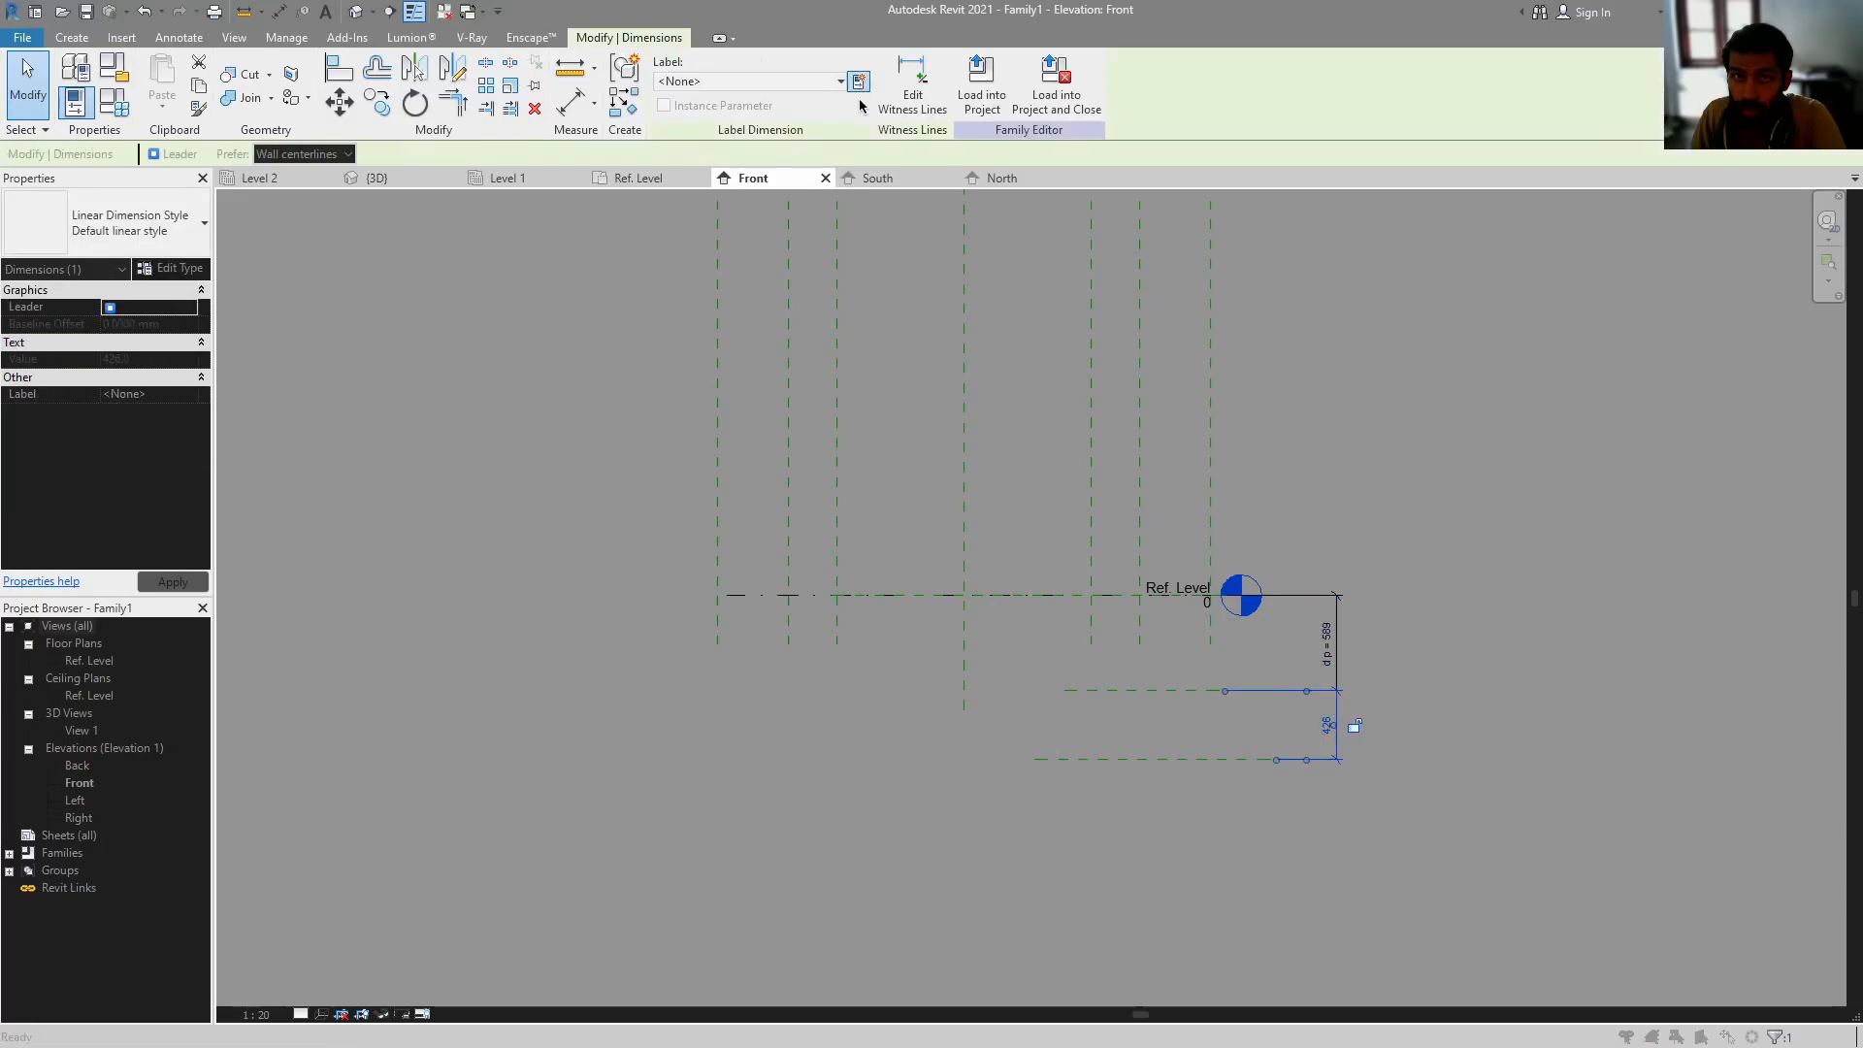
- Label the dimension between the two lower horizontal planes with a new type-based family parameter named "df"
click(858, 82)
text(df)
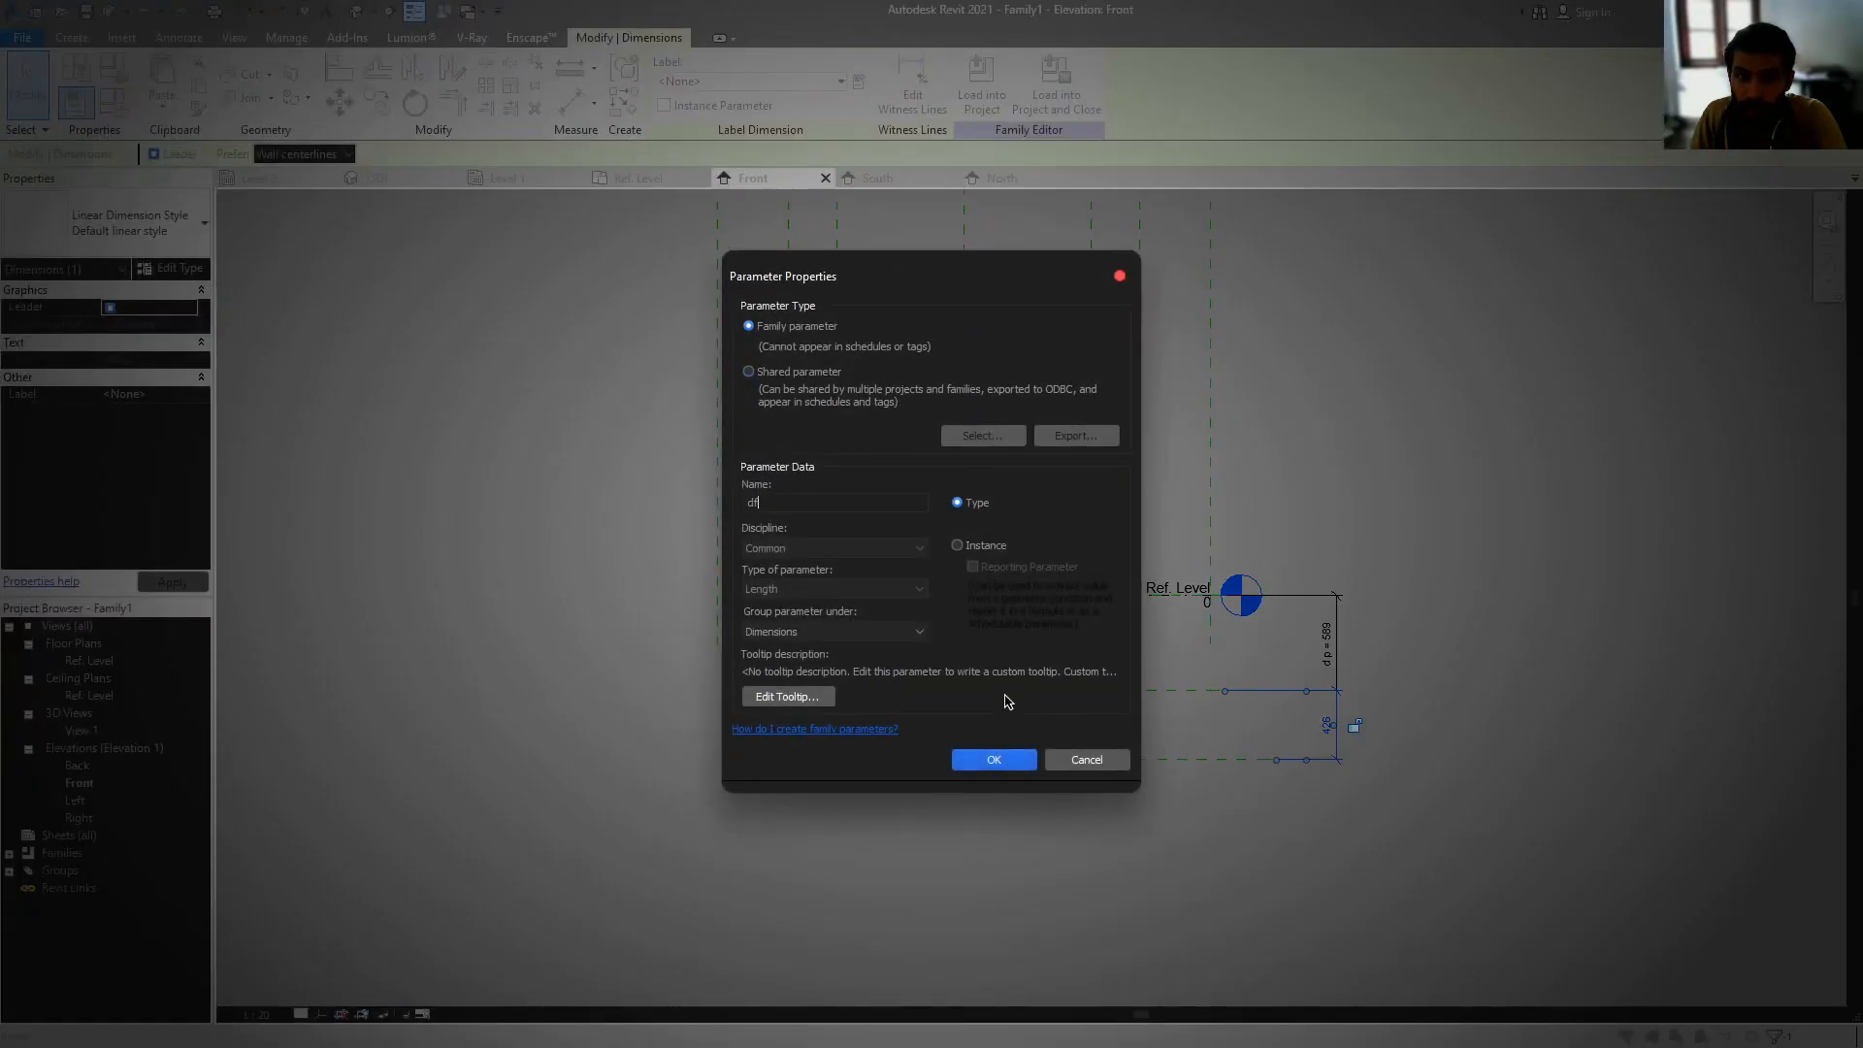
click(991, 764)
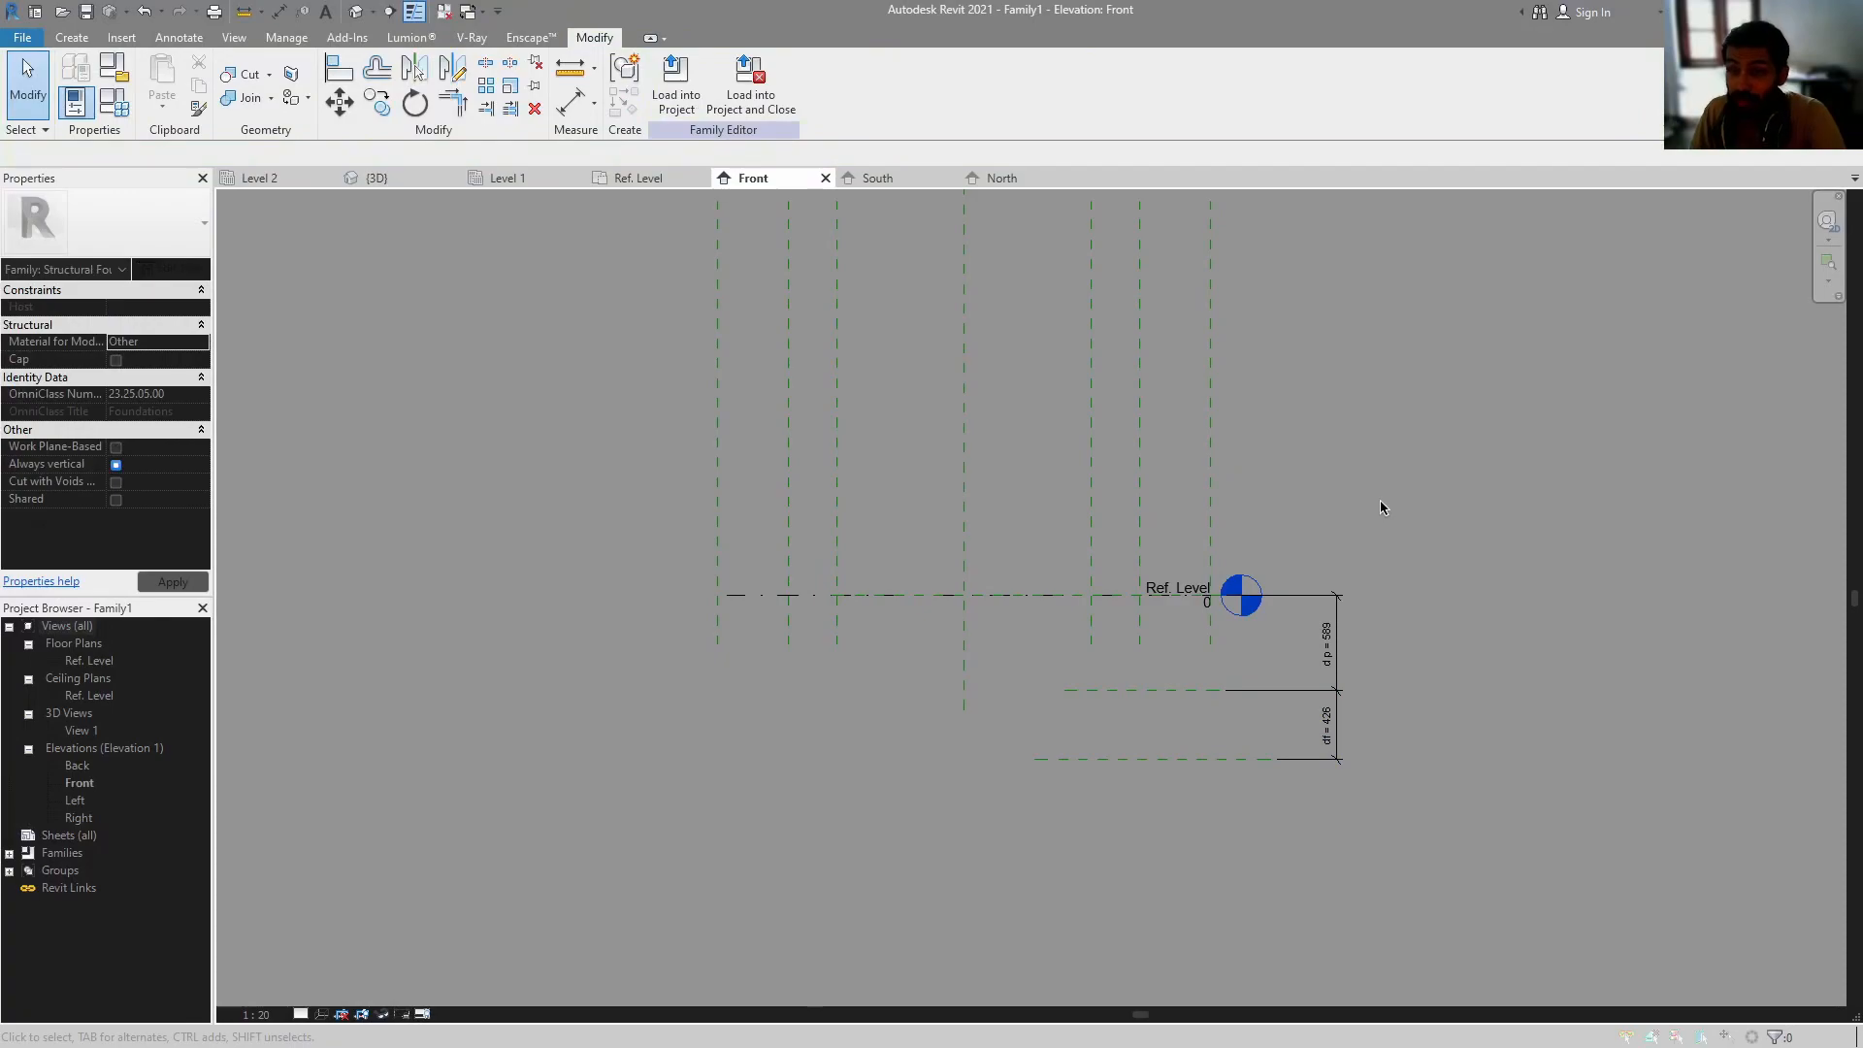
scroll(1156, 761, up, 1)
scroll(1155, 761, up, 1)
click(1163, 760)
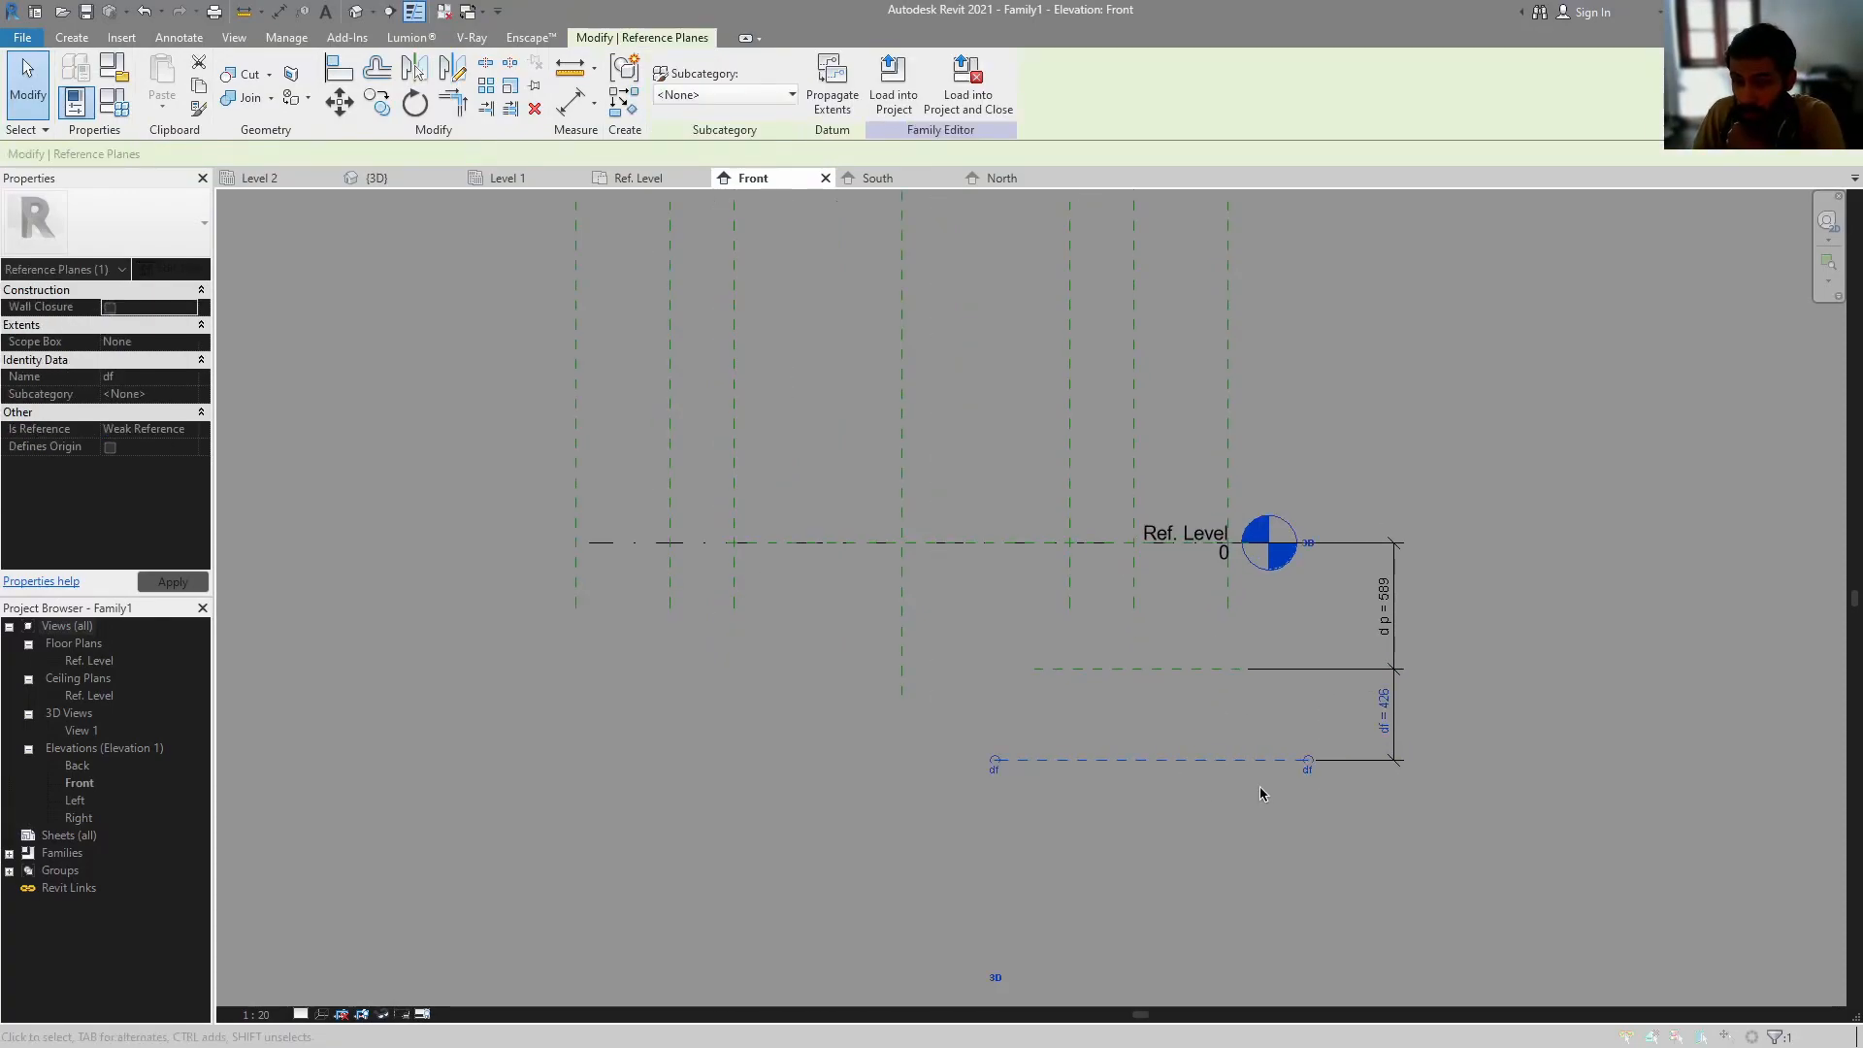
click(1007, 321)
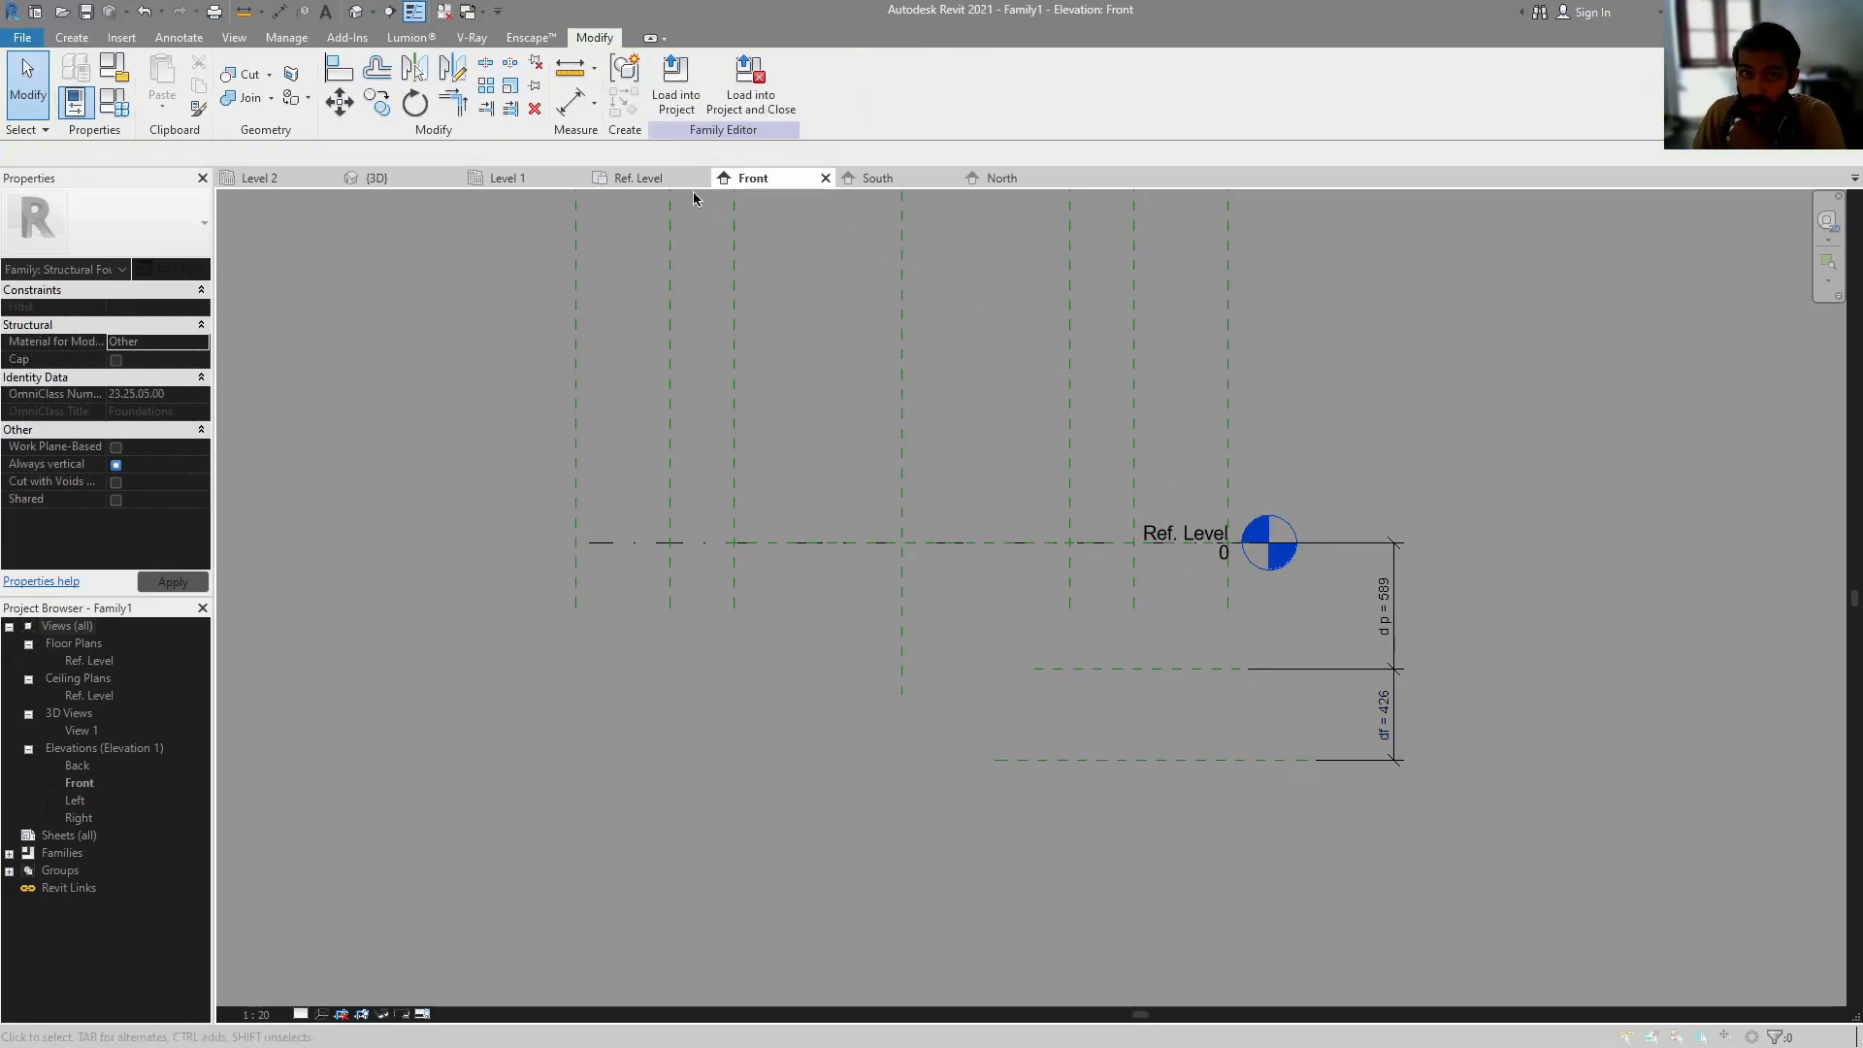
- Start an extrusion in the Ref. Level floor plan and set its work plane to Reference Plane : df
click(658, 179)
middle_drag(793, 364, 793, 435)
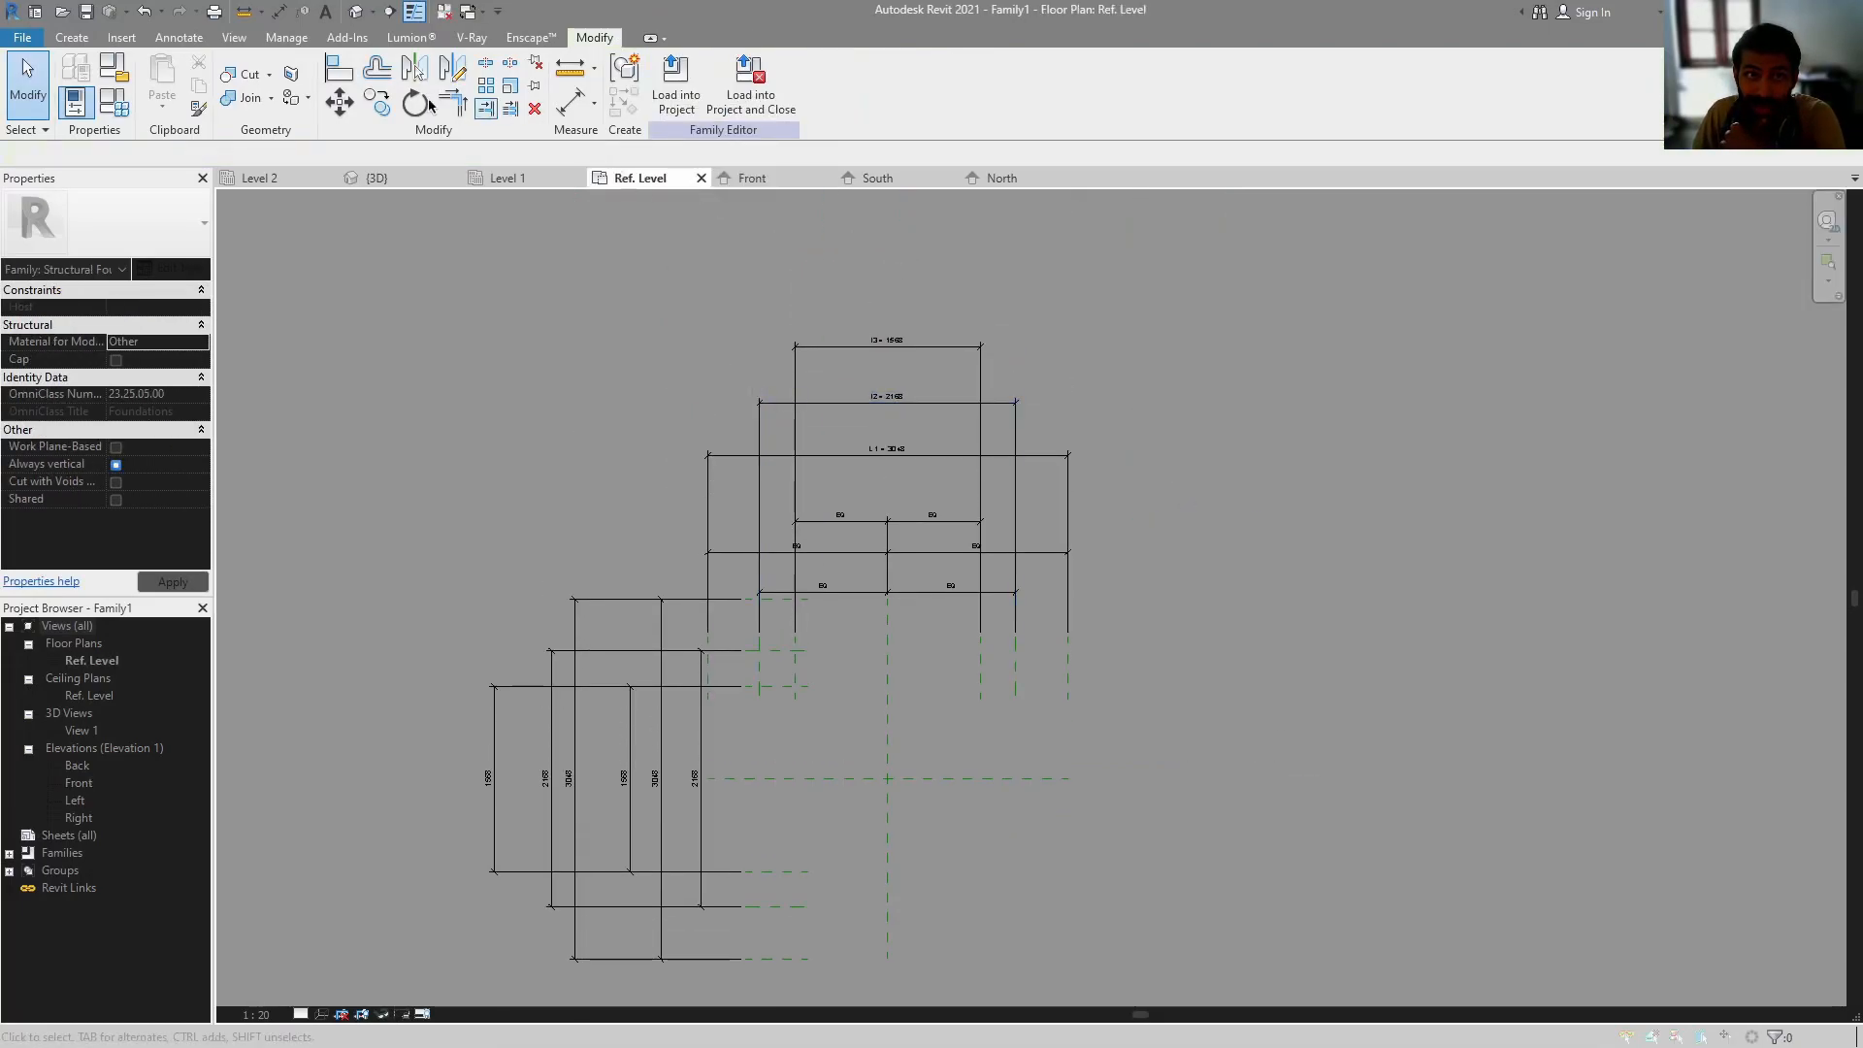
click(72, 37)
click(165, 85)
click(840, 86)
click(952, 415)
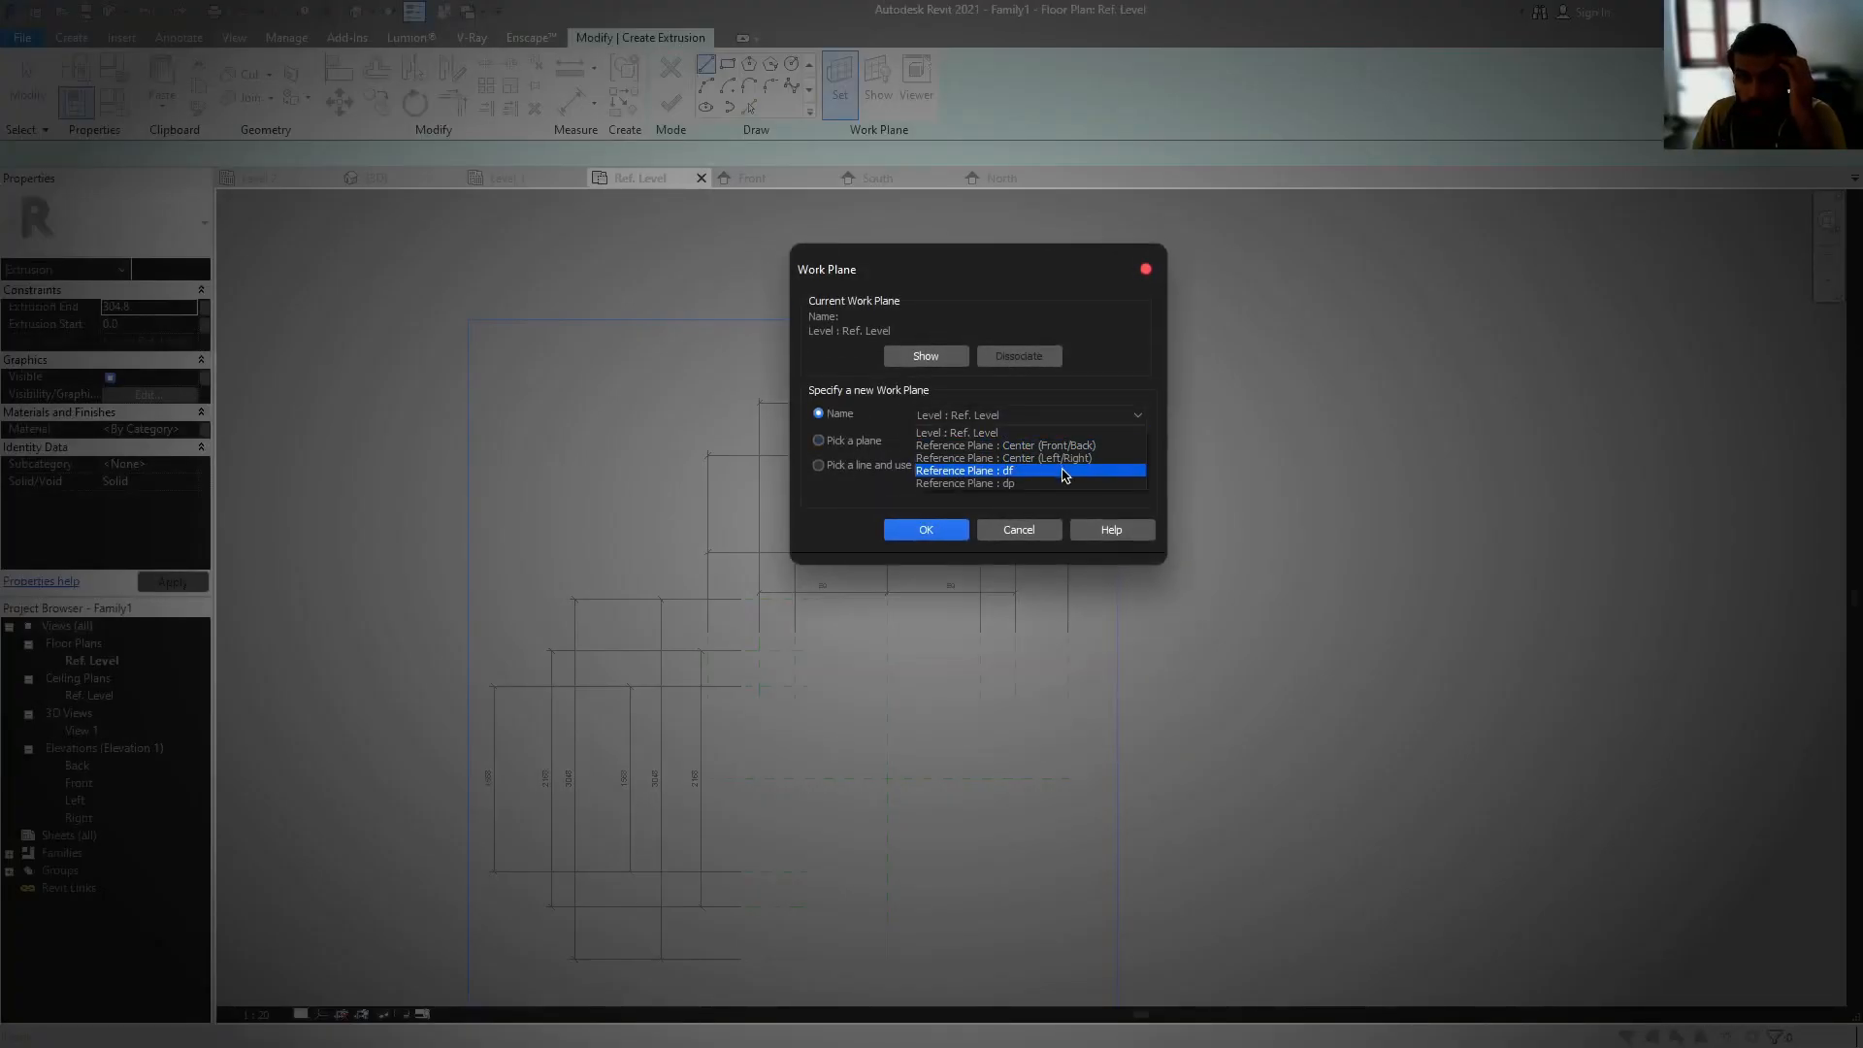
click(1064, 471)
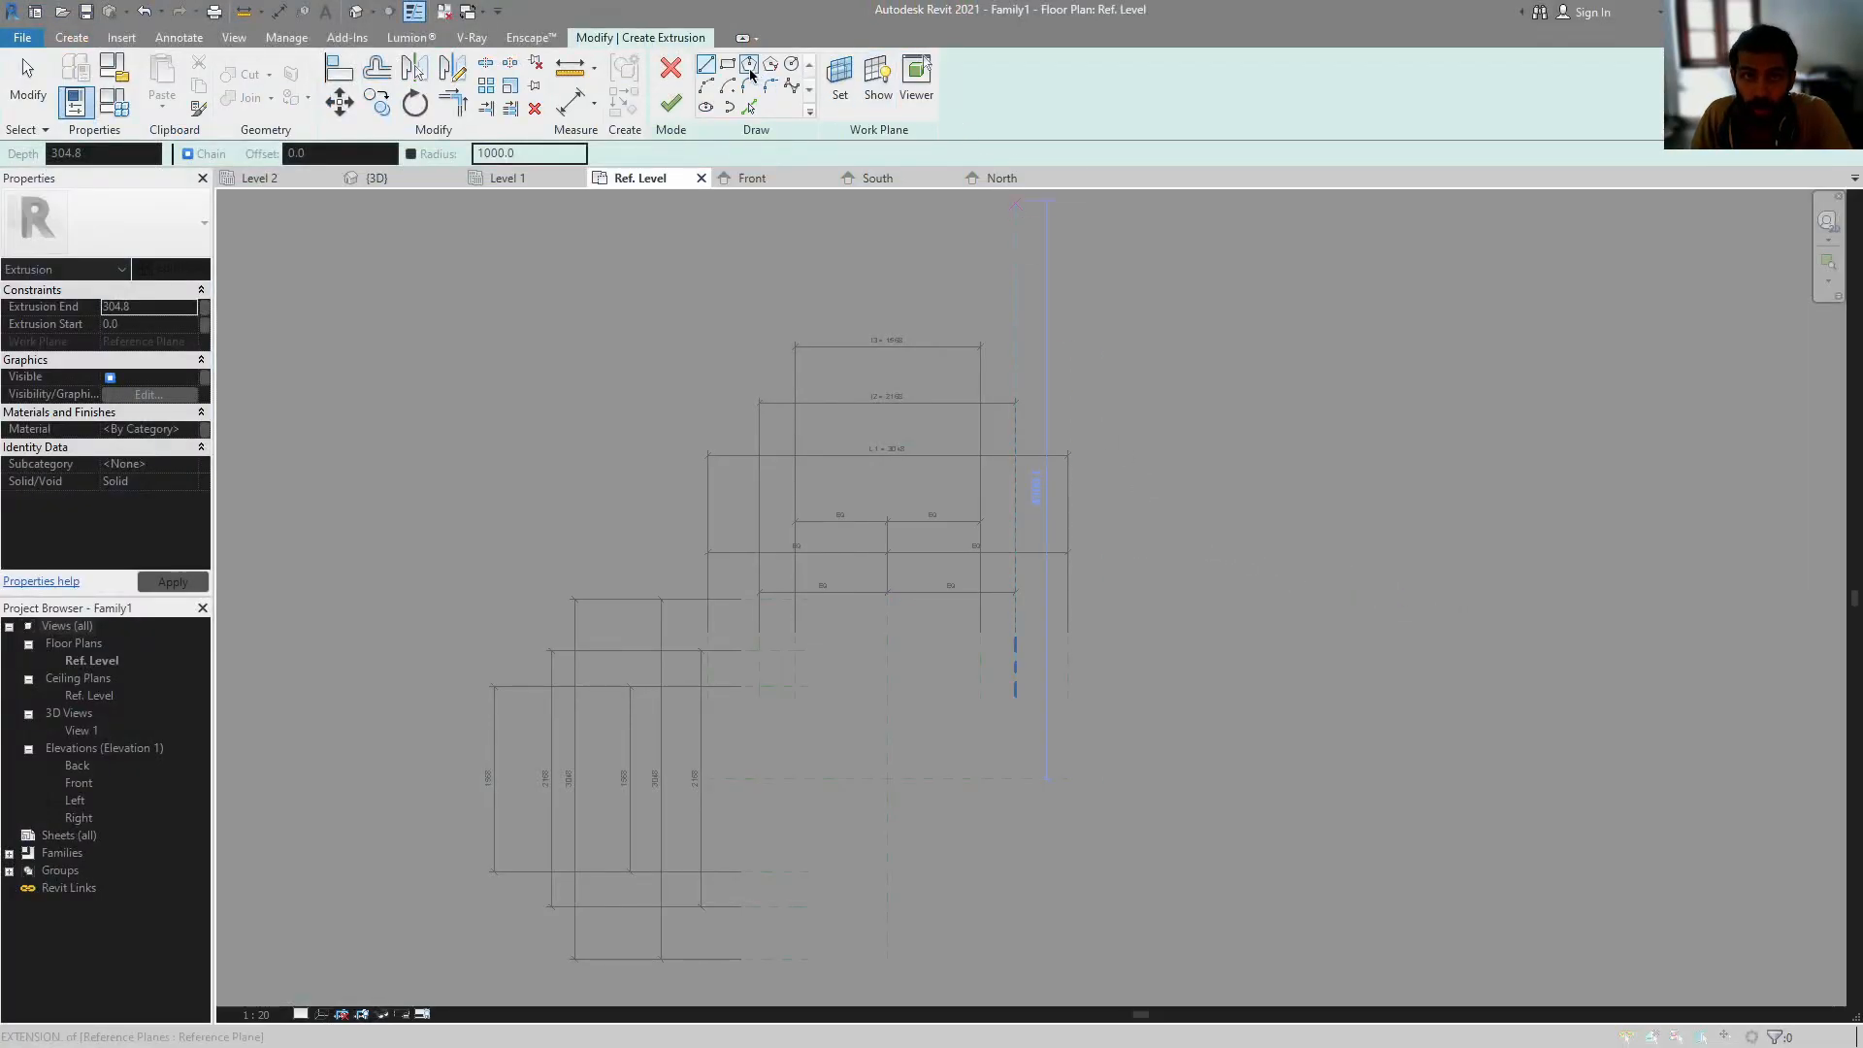
- Sketch a rough rectangle for the footing extrusion around the intersection of the center reference planes
click(727, 64)
middle_drag(899, 539, 929, 370)
click(805, 555)
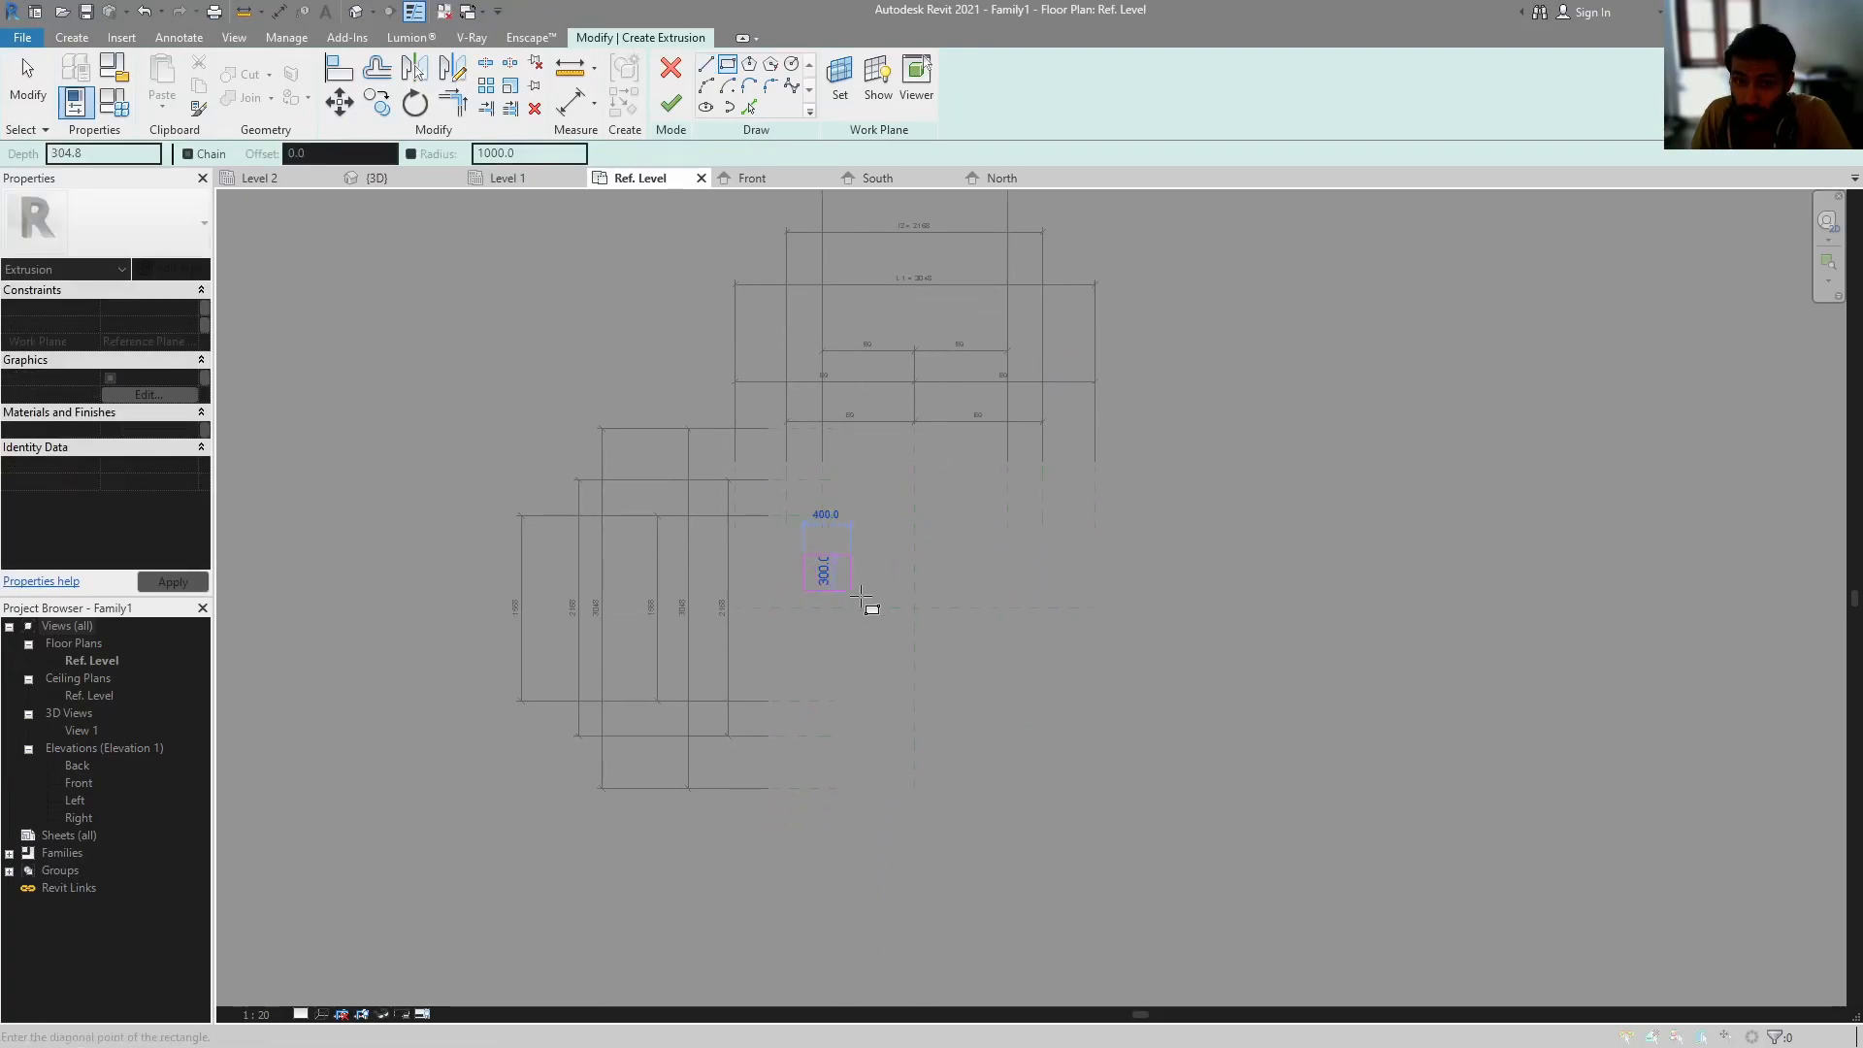
click(1073, 755)
key(Escape)
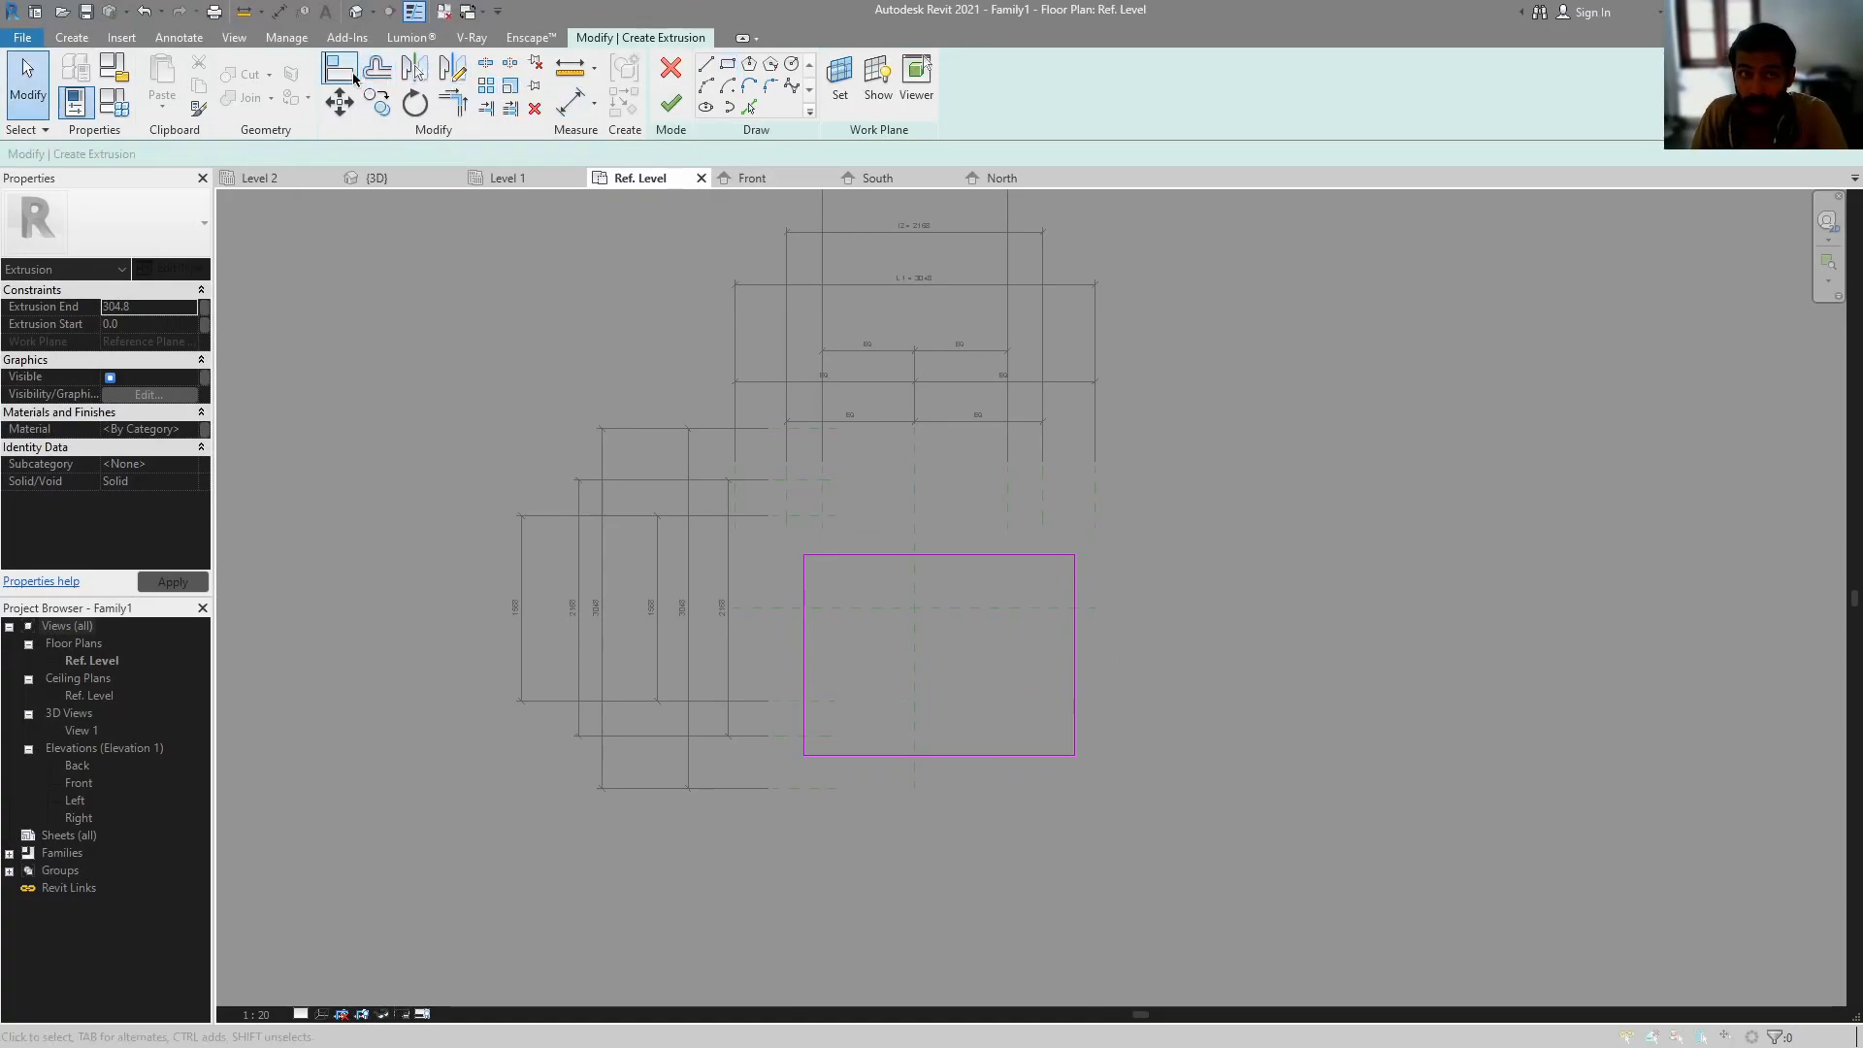
- Align and lock the four sides of the footing rectangle to the outermost reference planes, and finish the extrusion
click(342, 72)
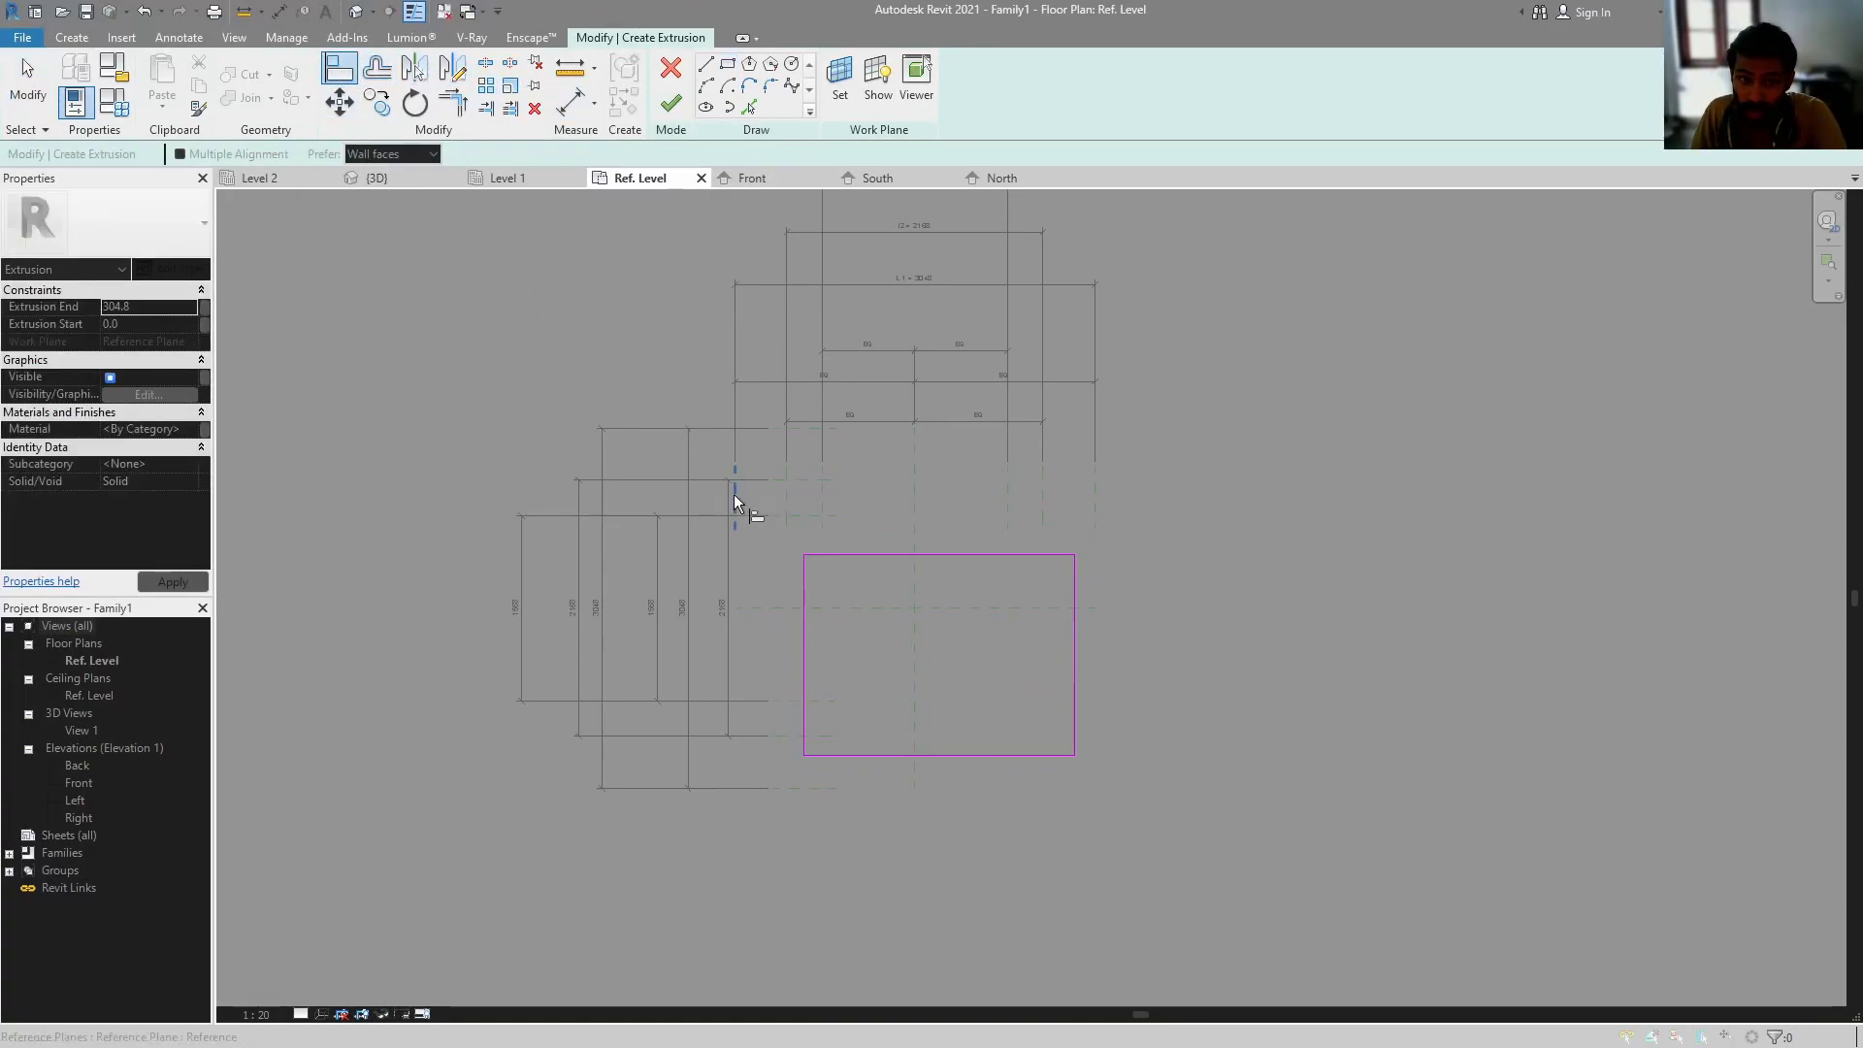
click(800, 594)
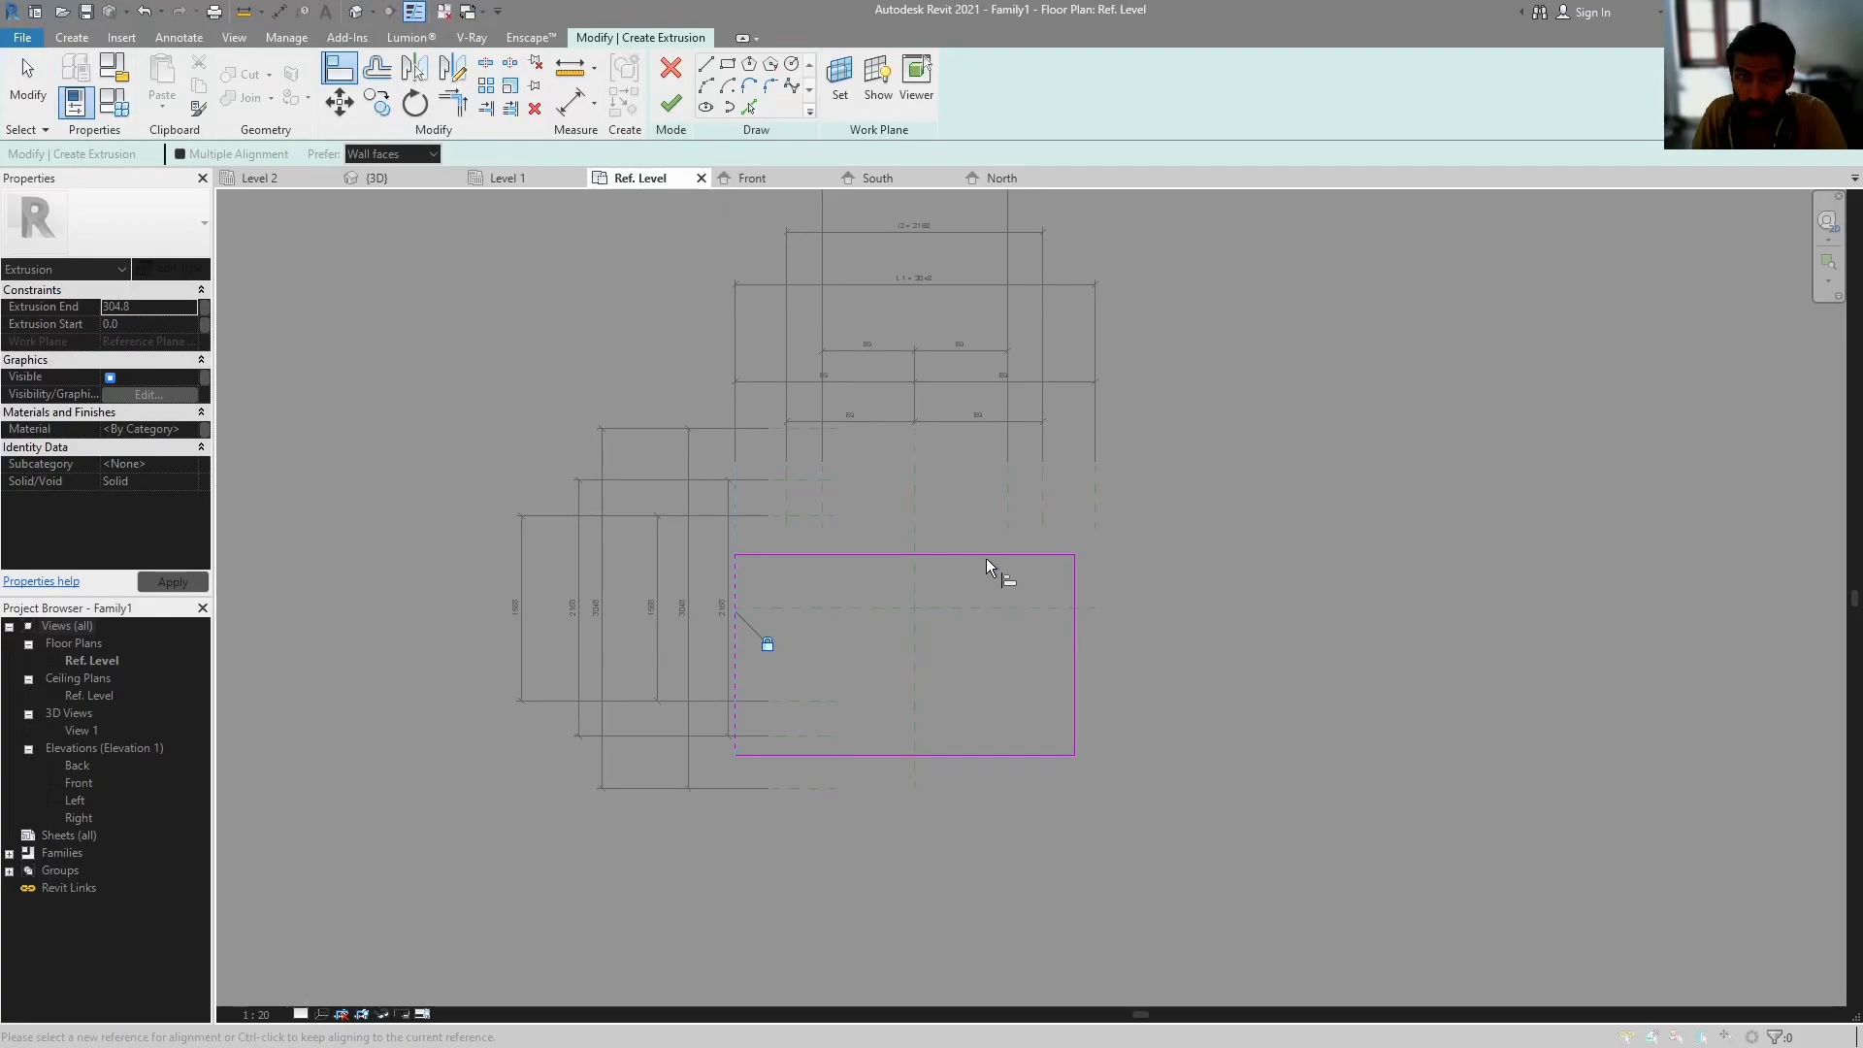
click(832, 429)
click(862, 555)
click(1093, 508)
click(1074, 571)
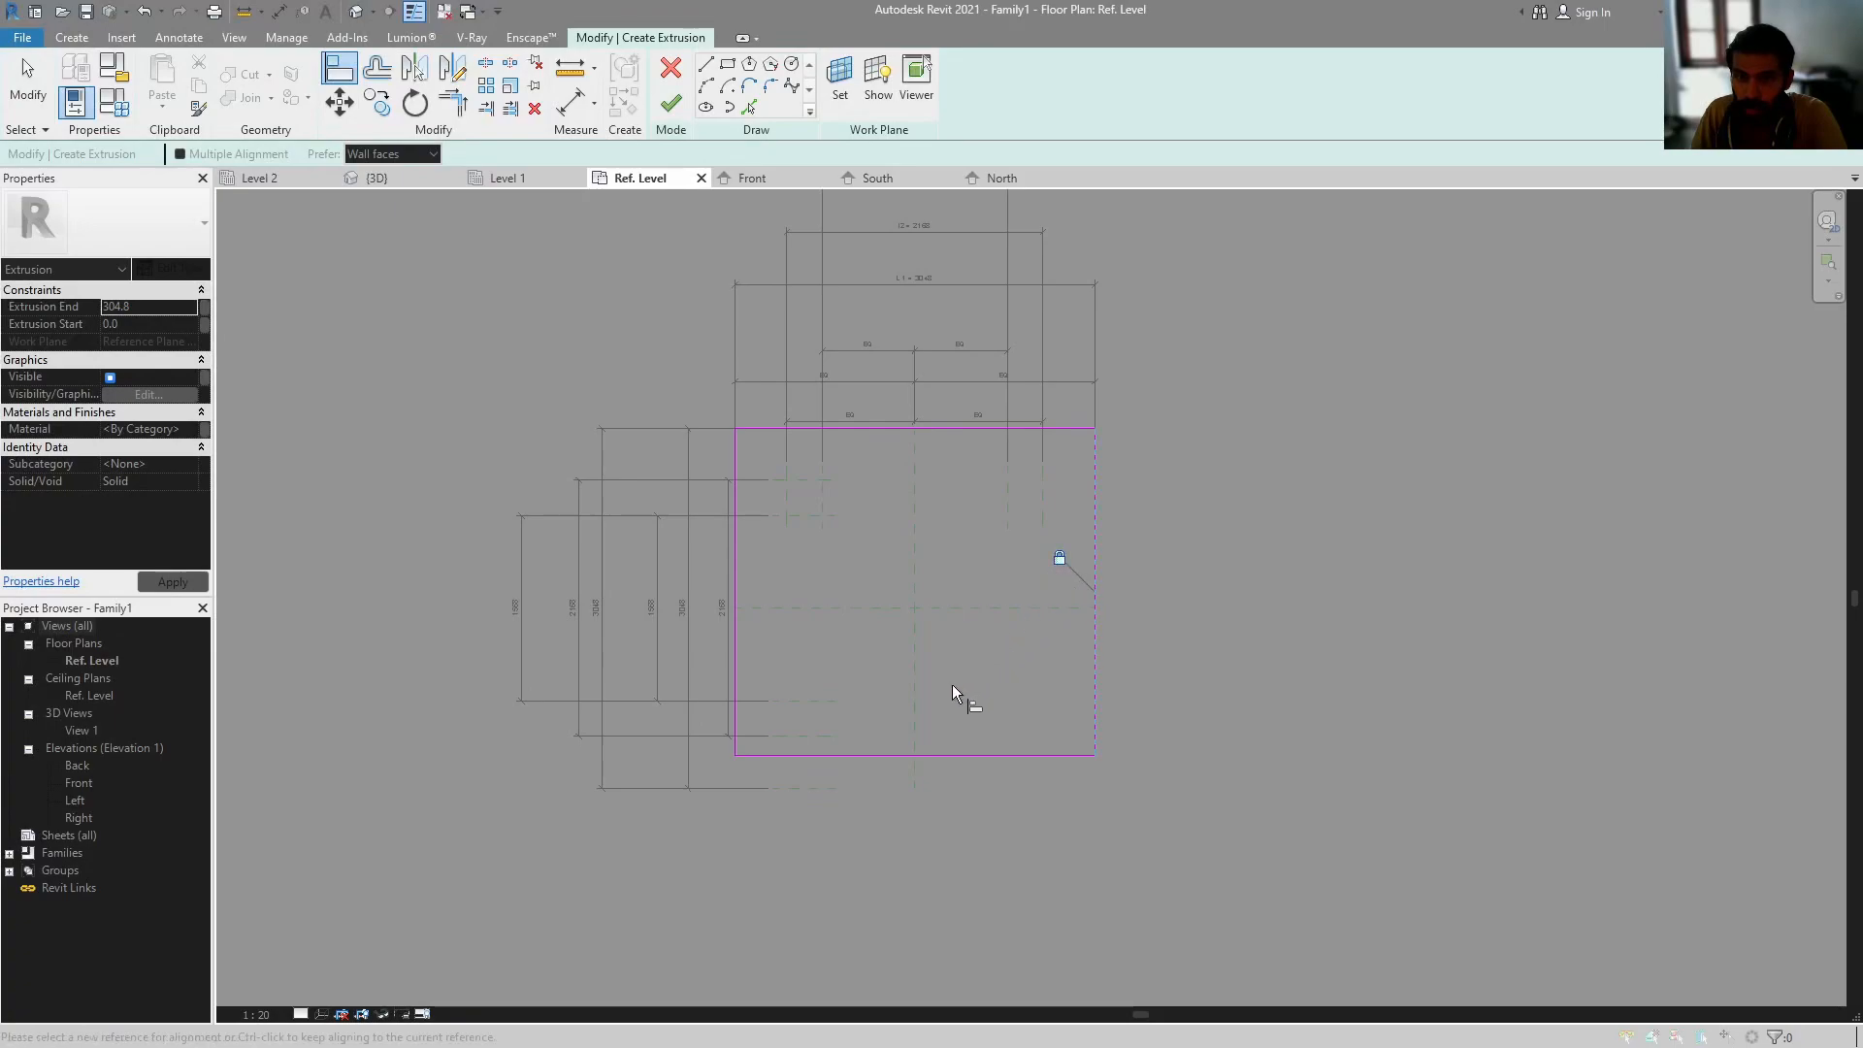
click(806, 784)
click(867, 753)
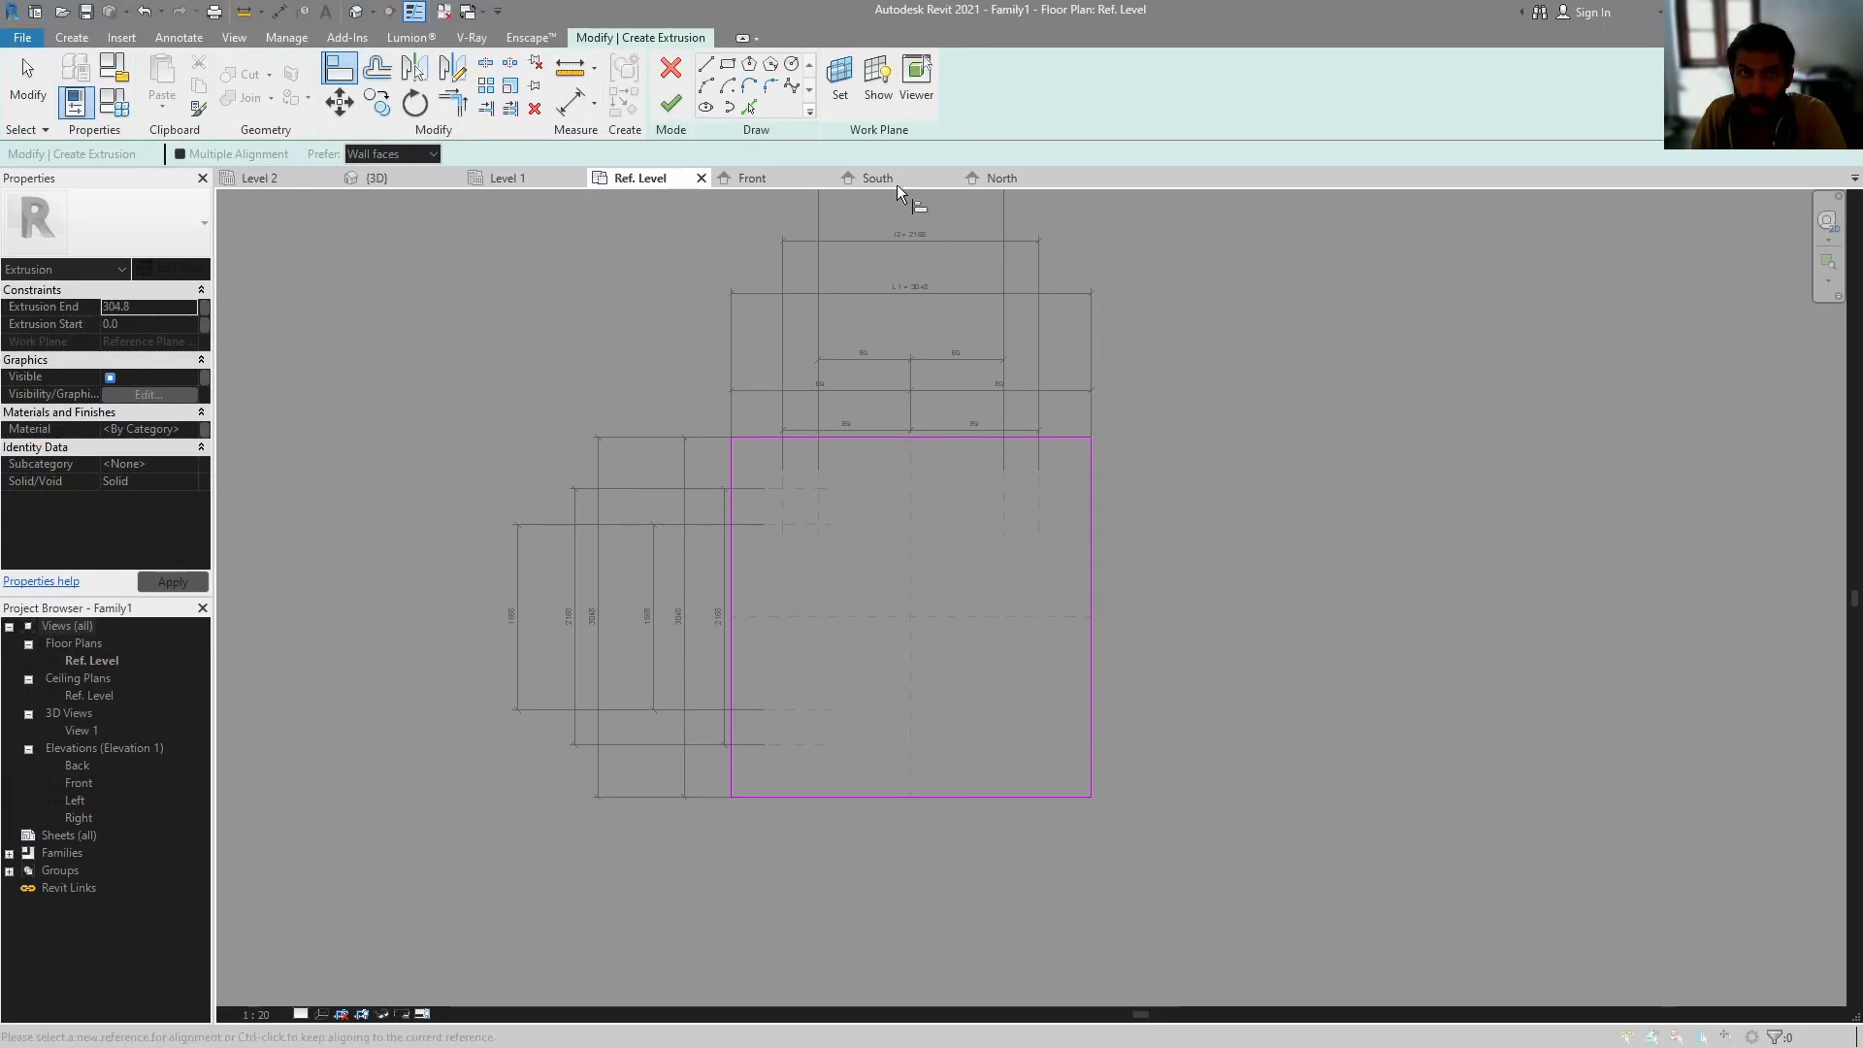
click(671, 104)
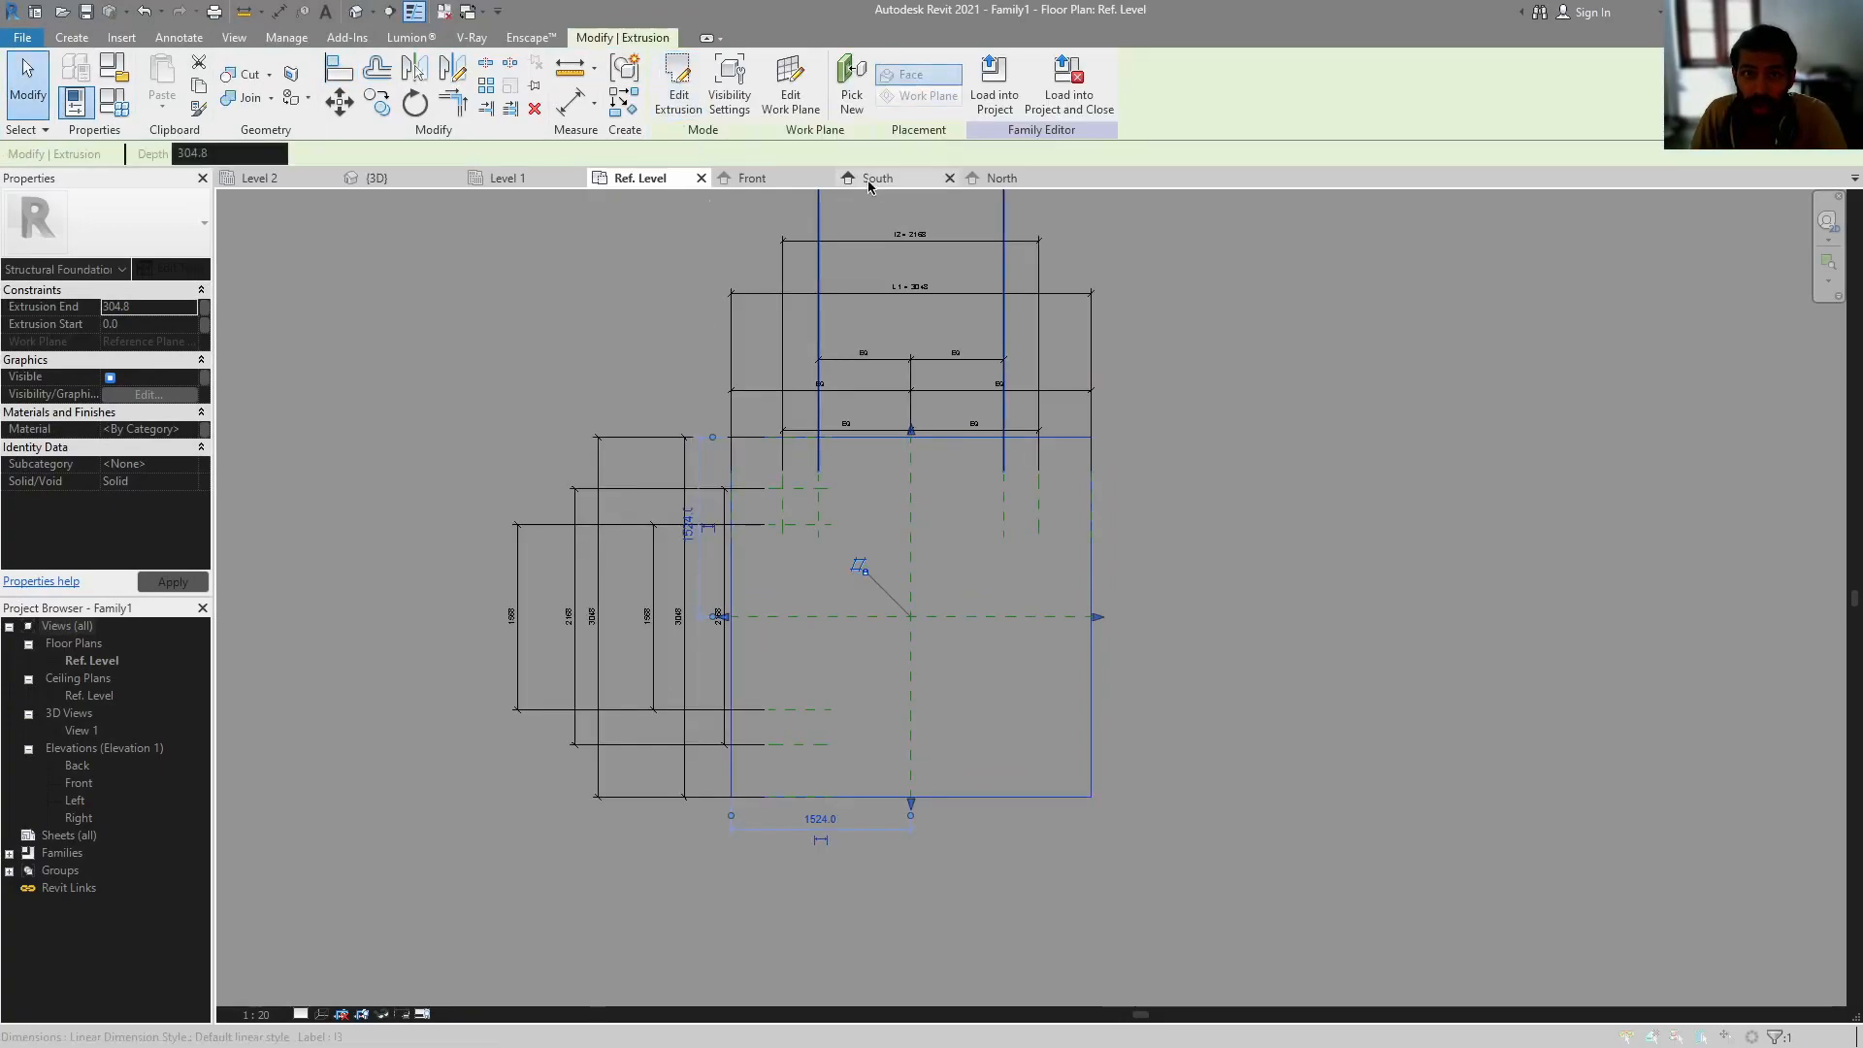
- In the Front elevation, align and lock the top face of the footing extrusion to the dp reference plane
click(766, 179)
click(970, 721)
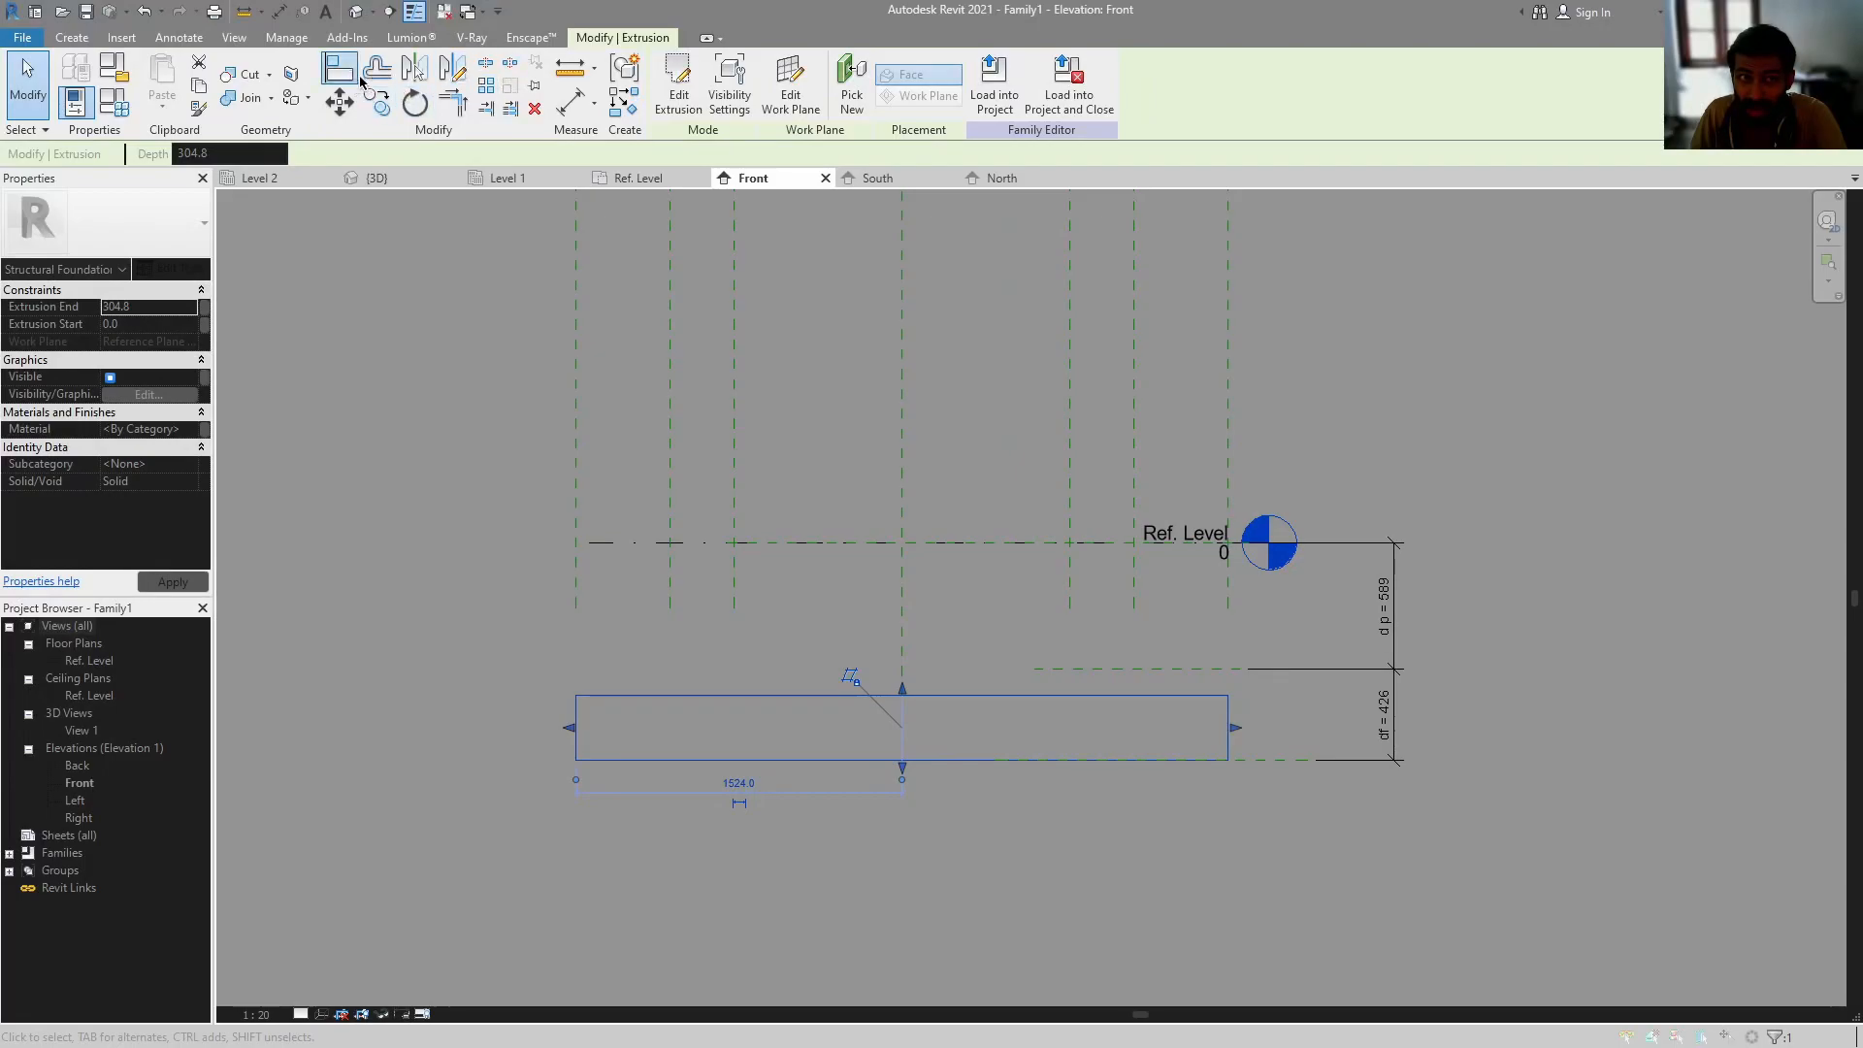
click(1168, 672)
click(952, 592)
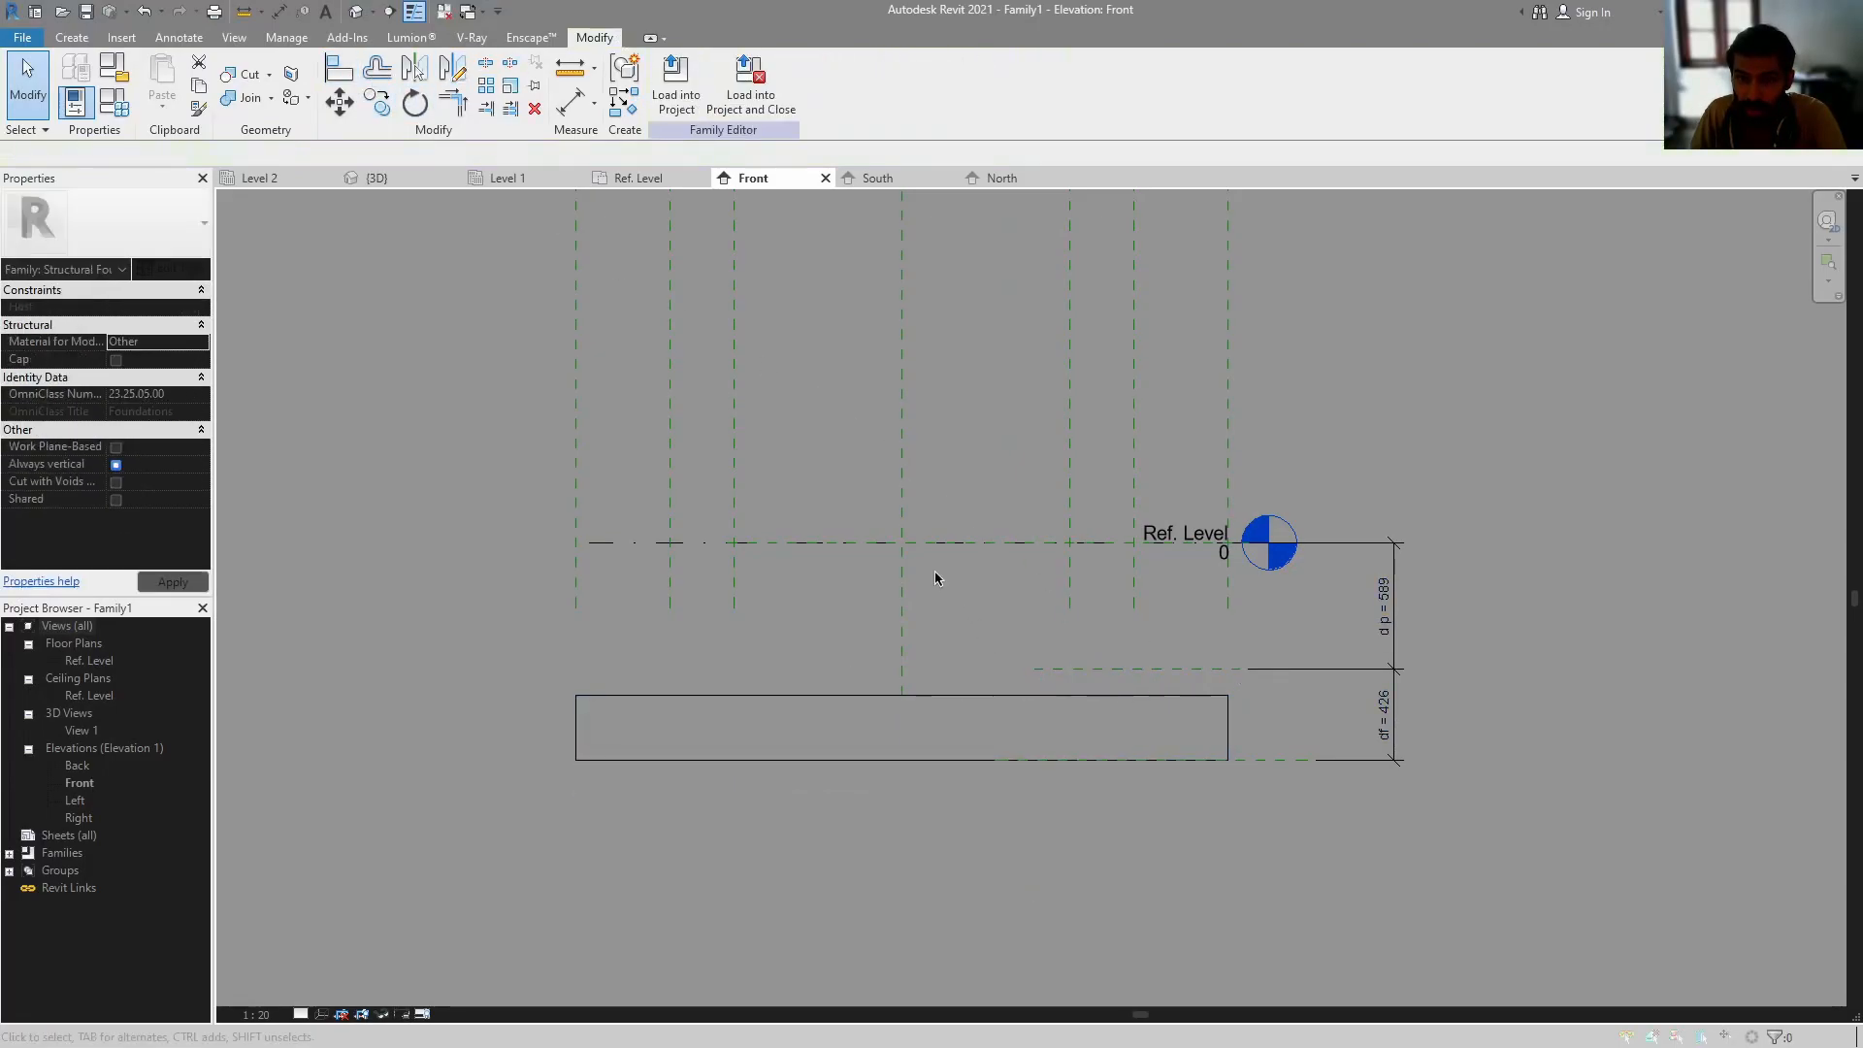
click(330, 73)
click(1128, 670)
click(1120, 695)
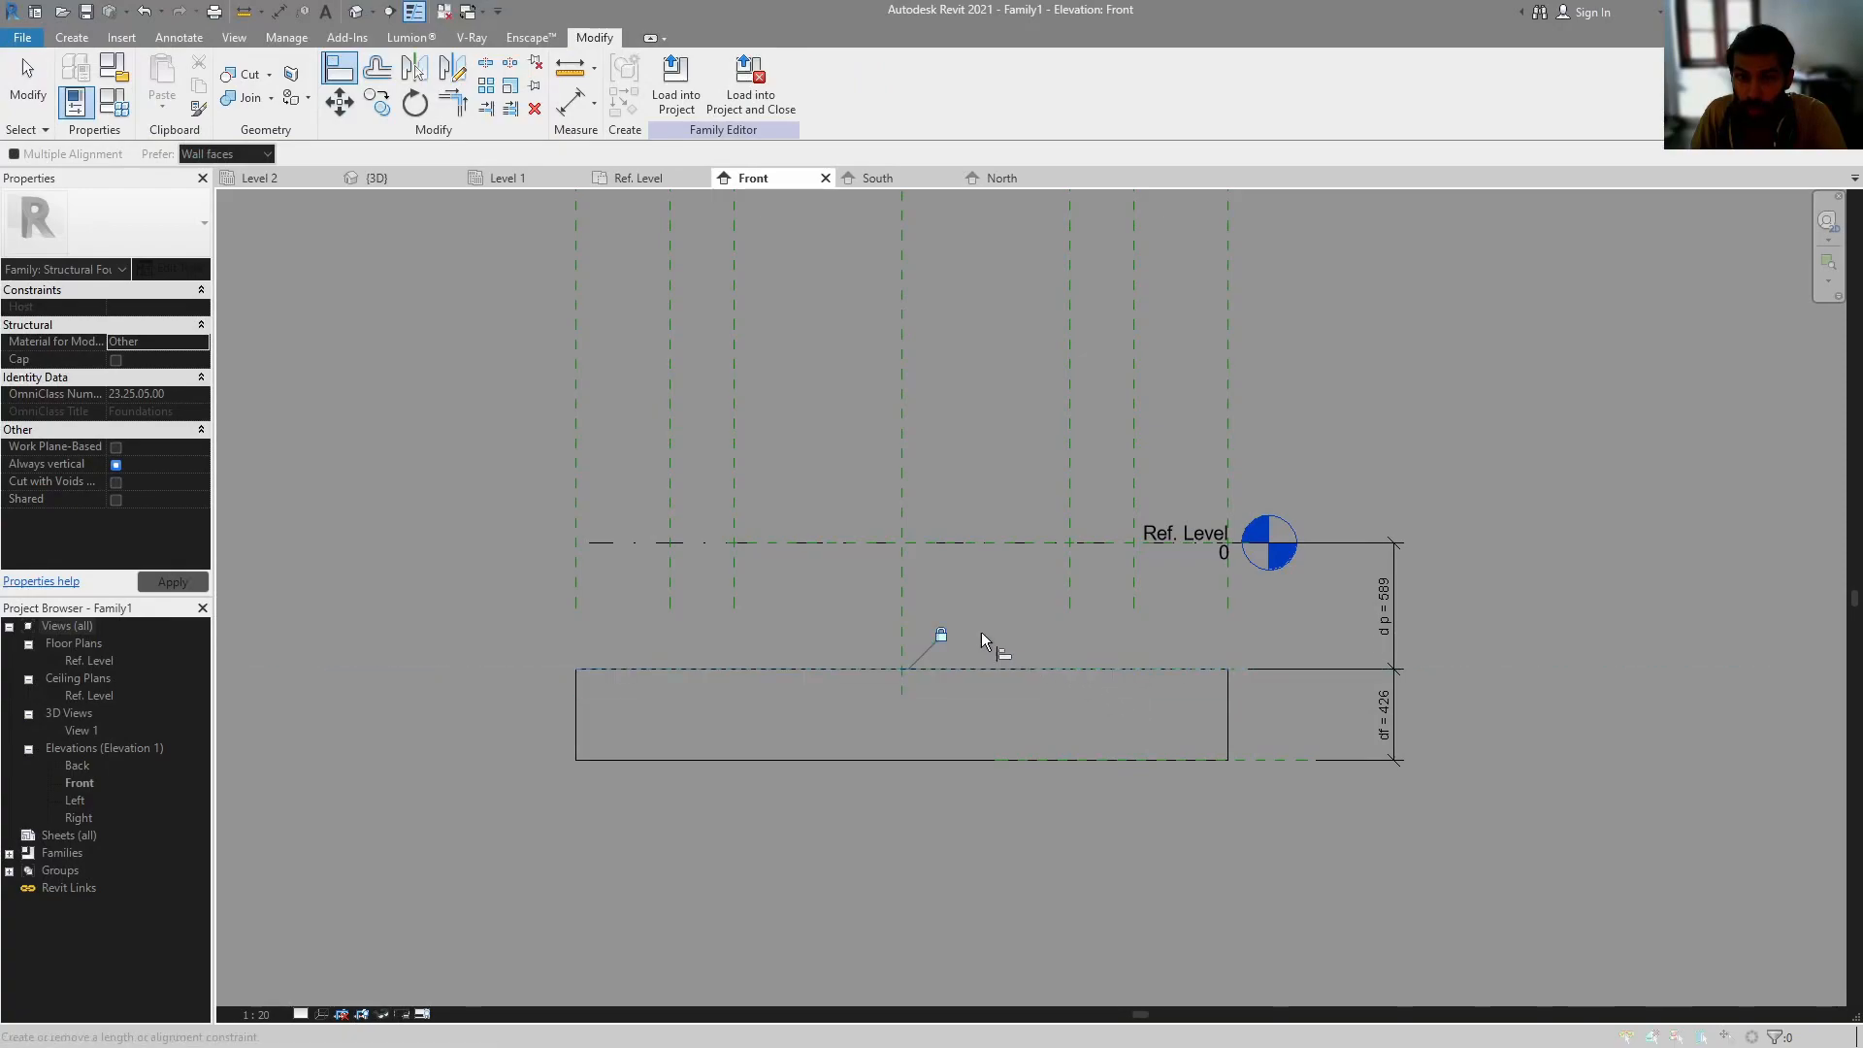
key(Escape)
key(Escape)
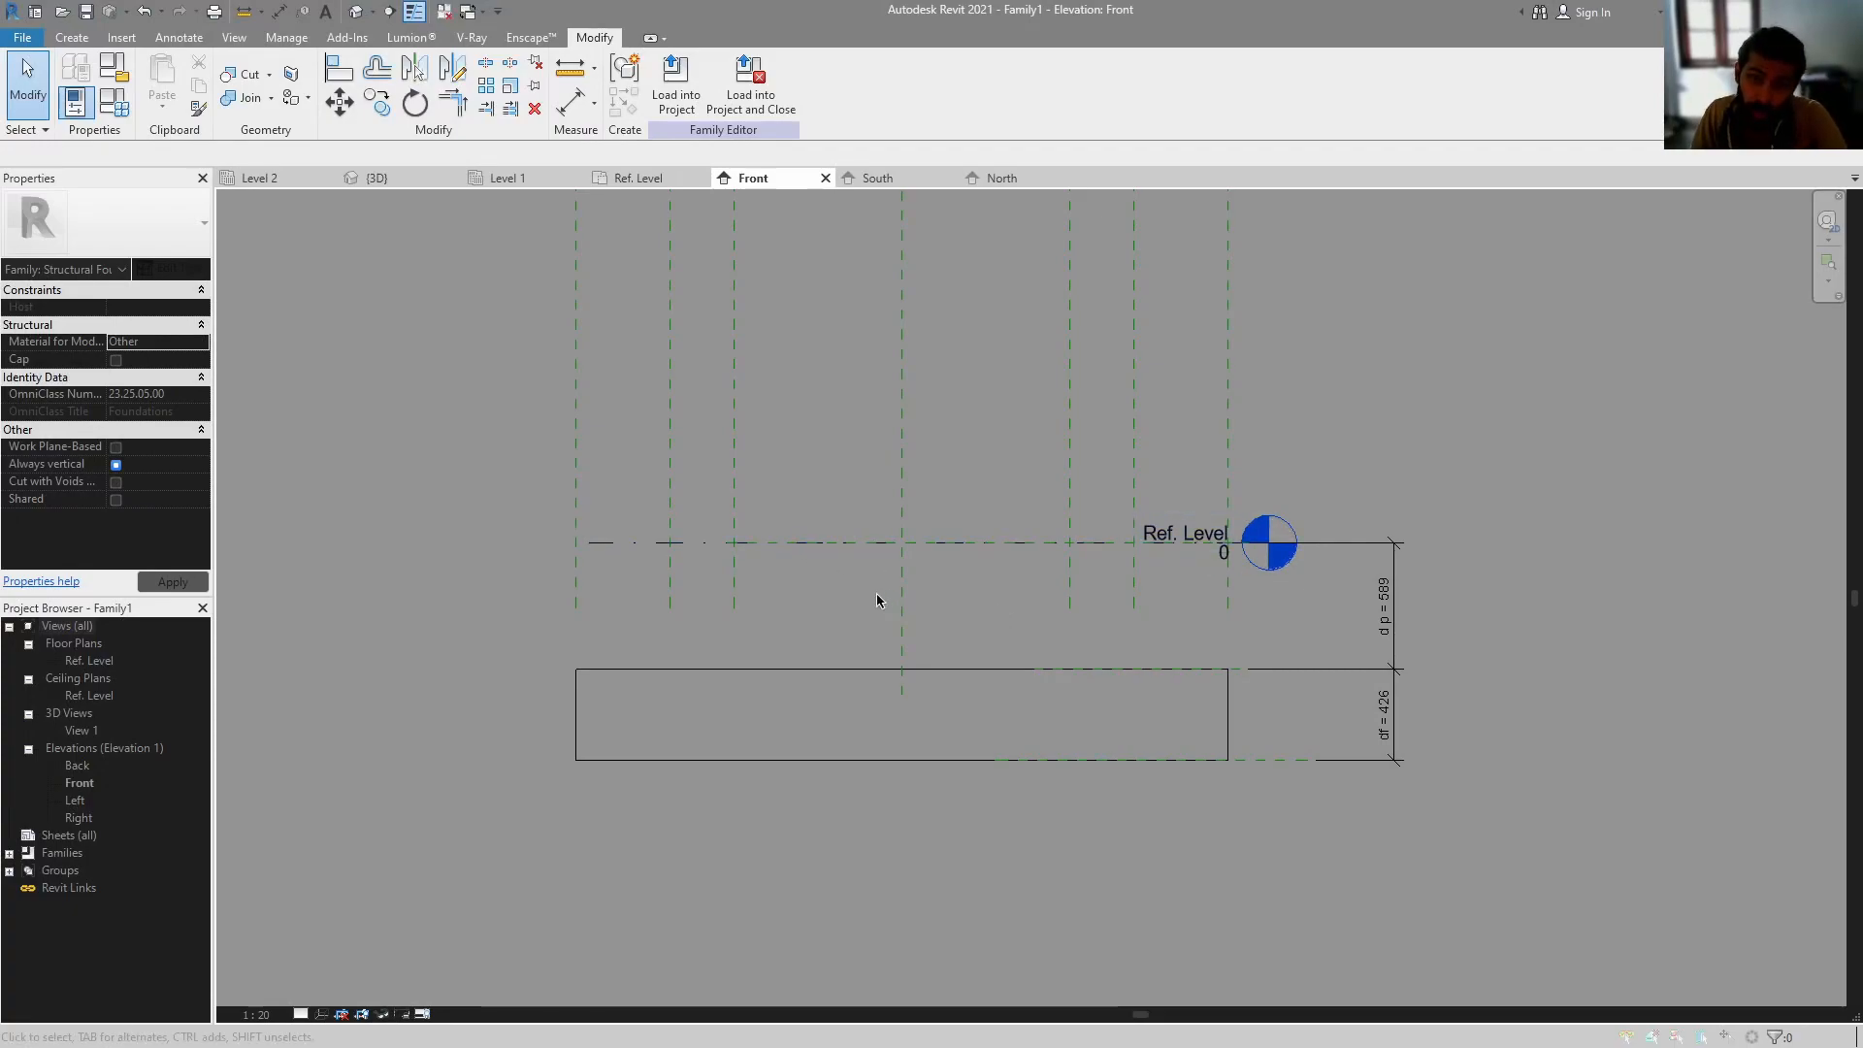
- Start a blend in the Ref. Level floor plan and set its work plane to Reference Plane : dp
middle_drag(877, 592, 874, 604)
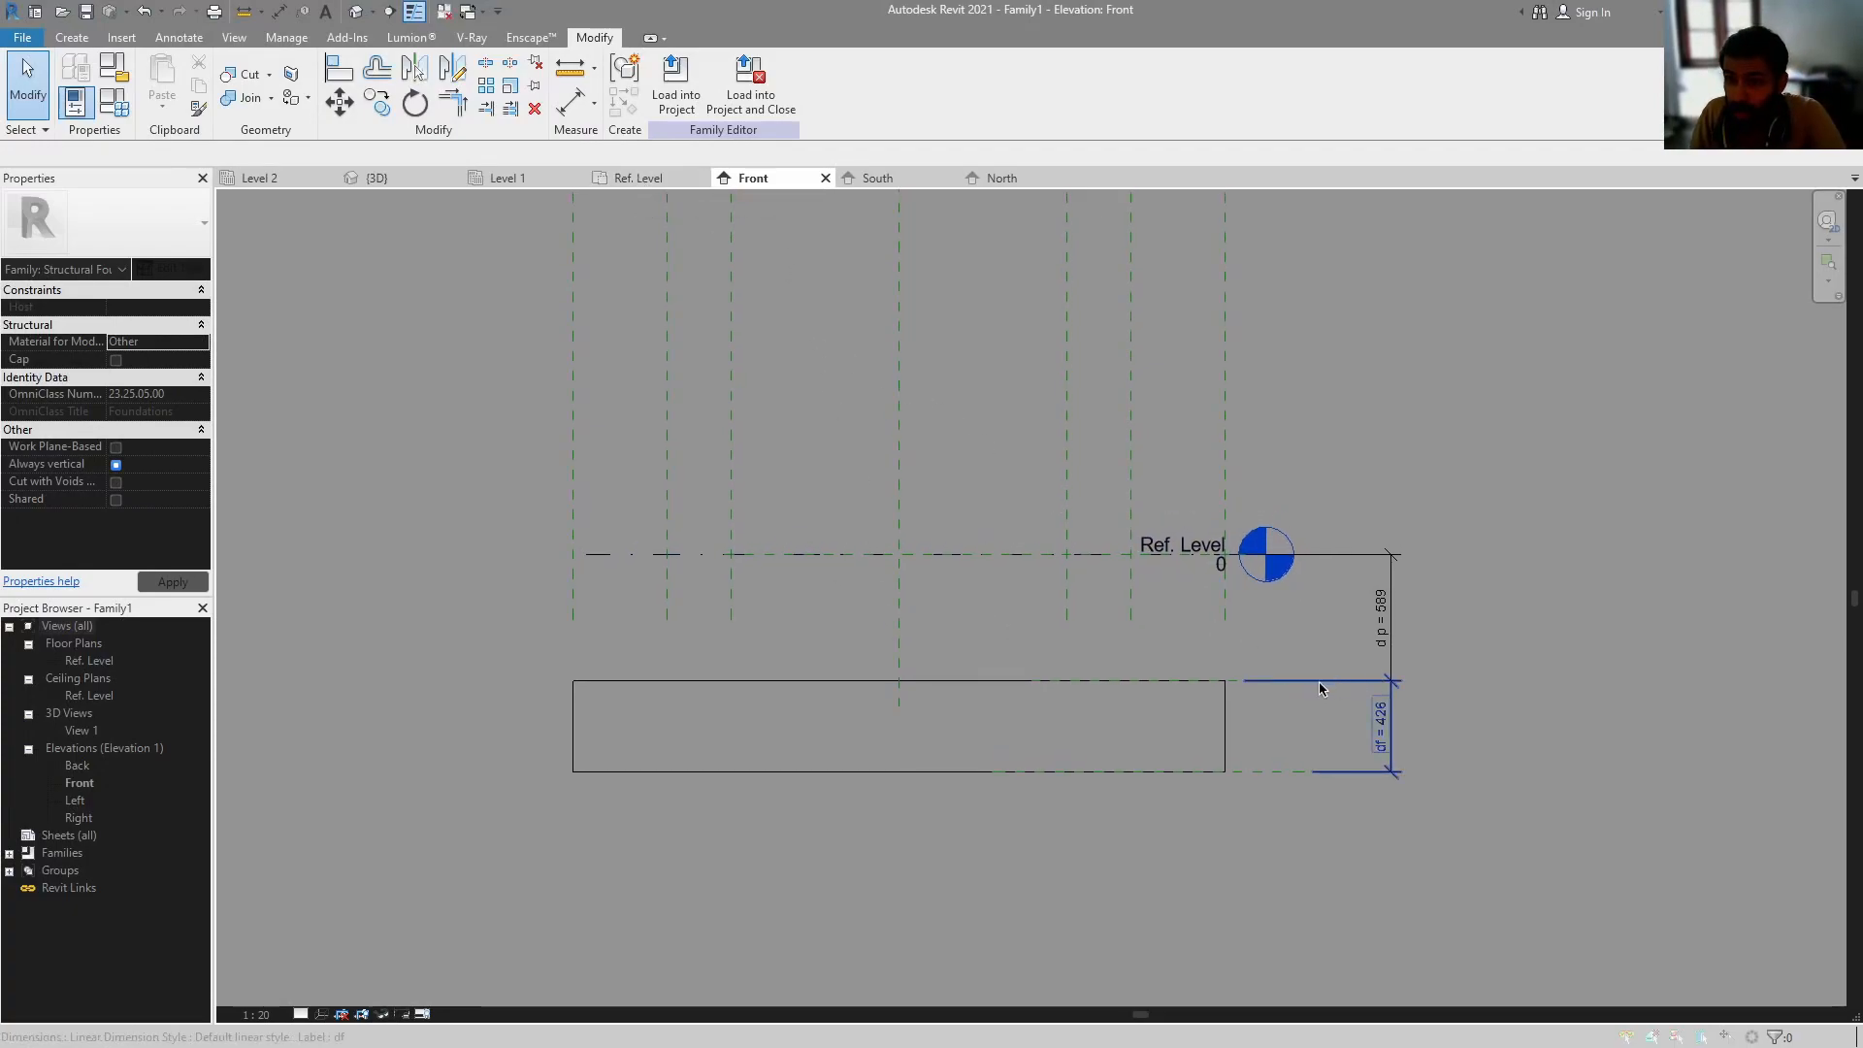
click(1239, 682)
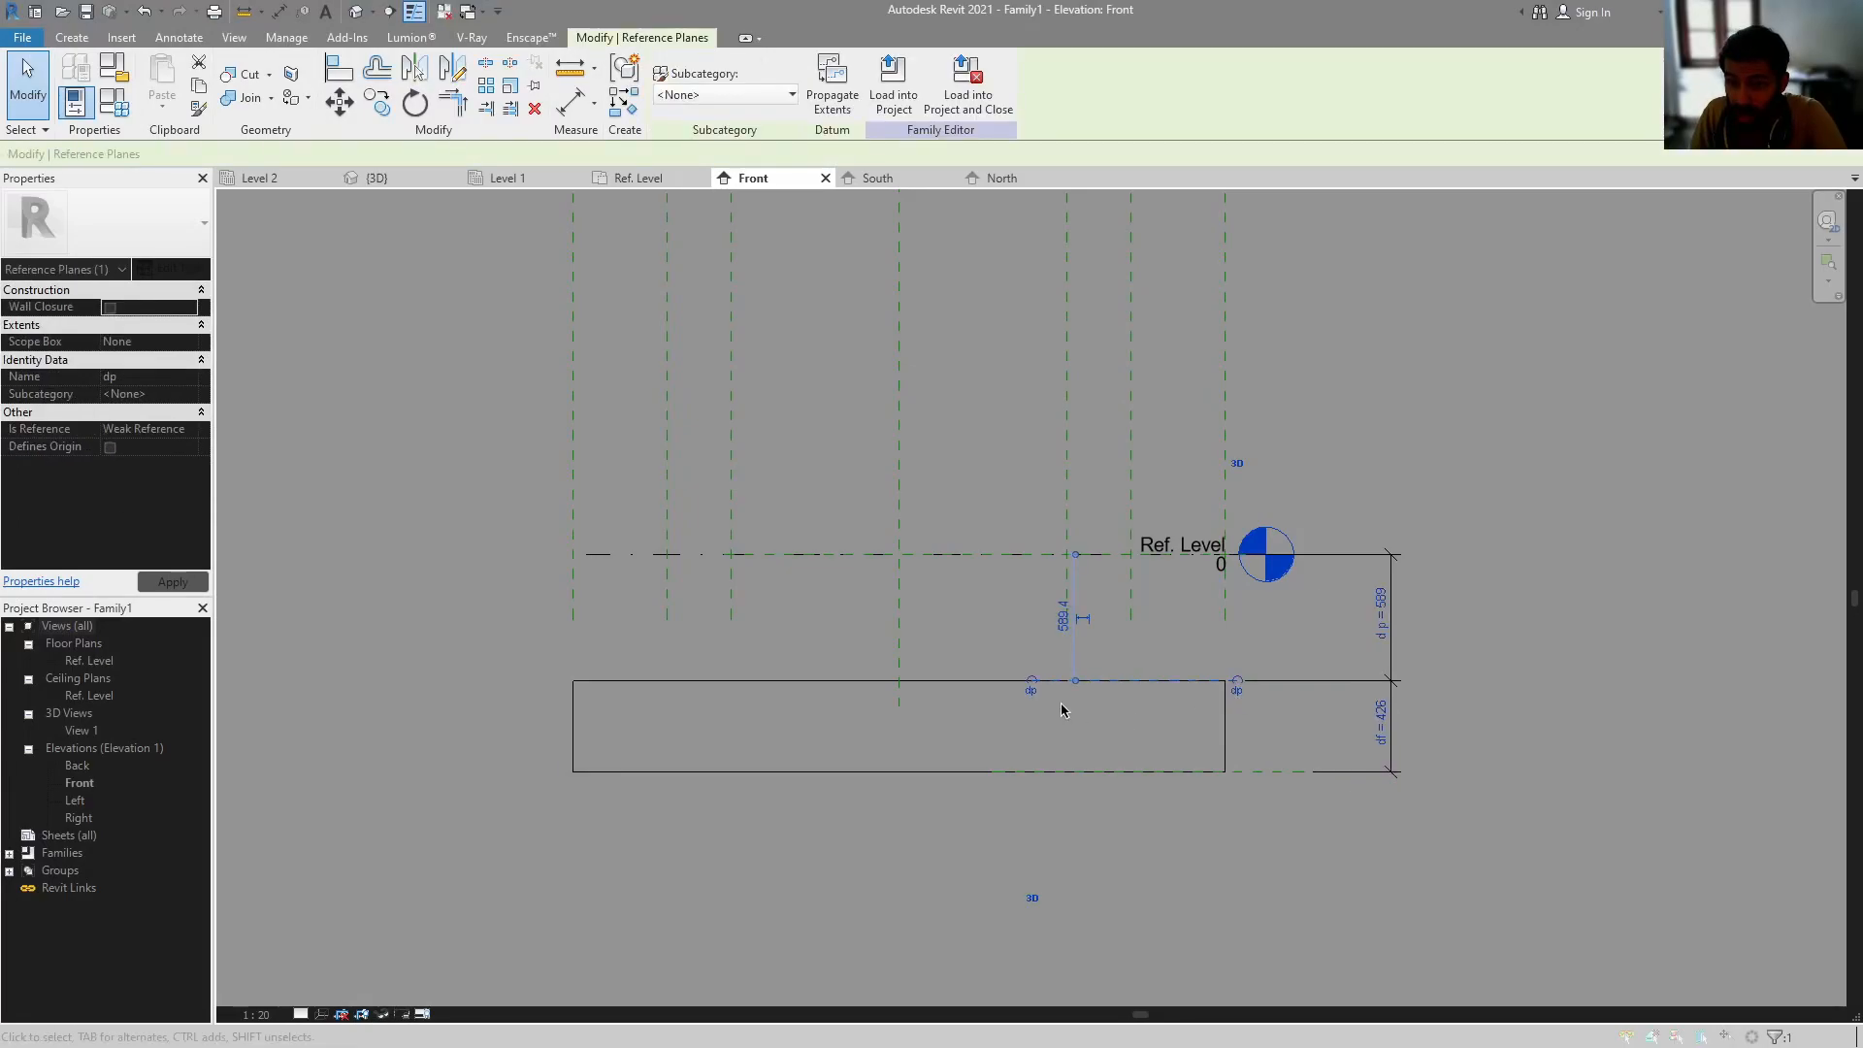
key(Escape)
click(637, 180)
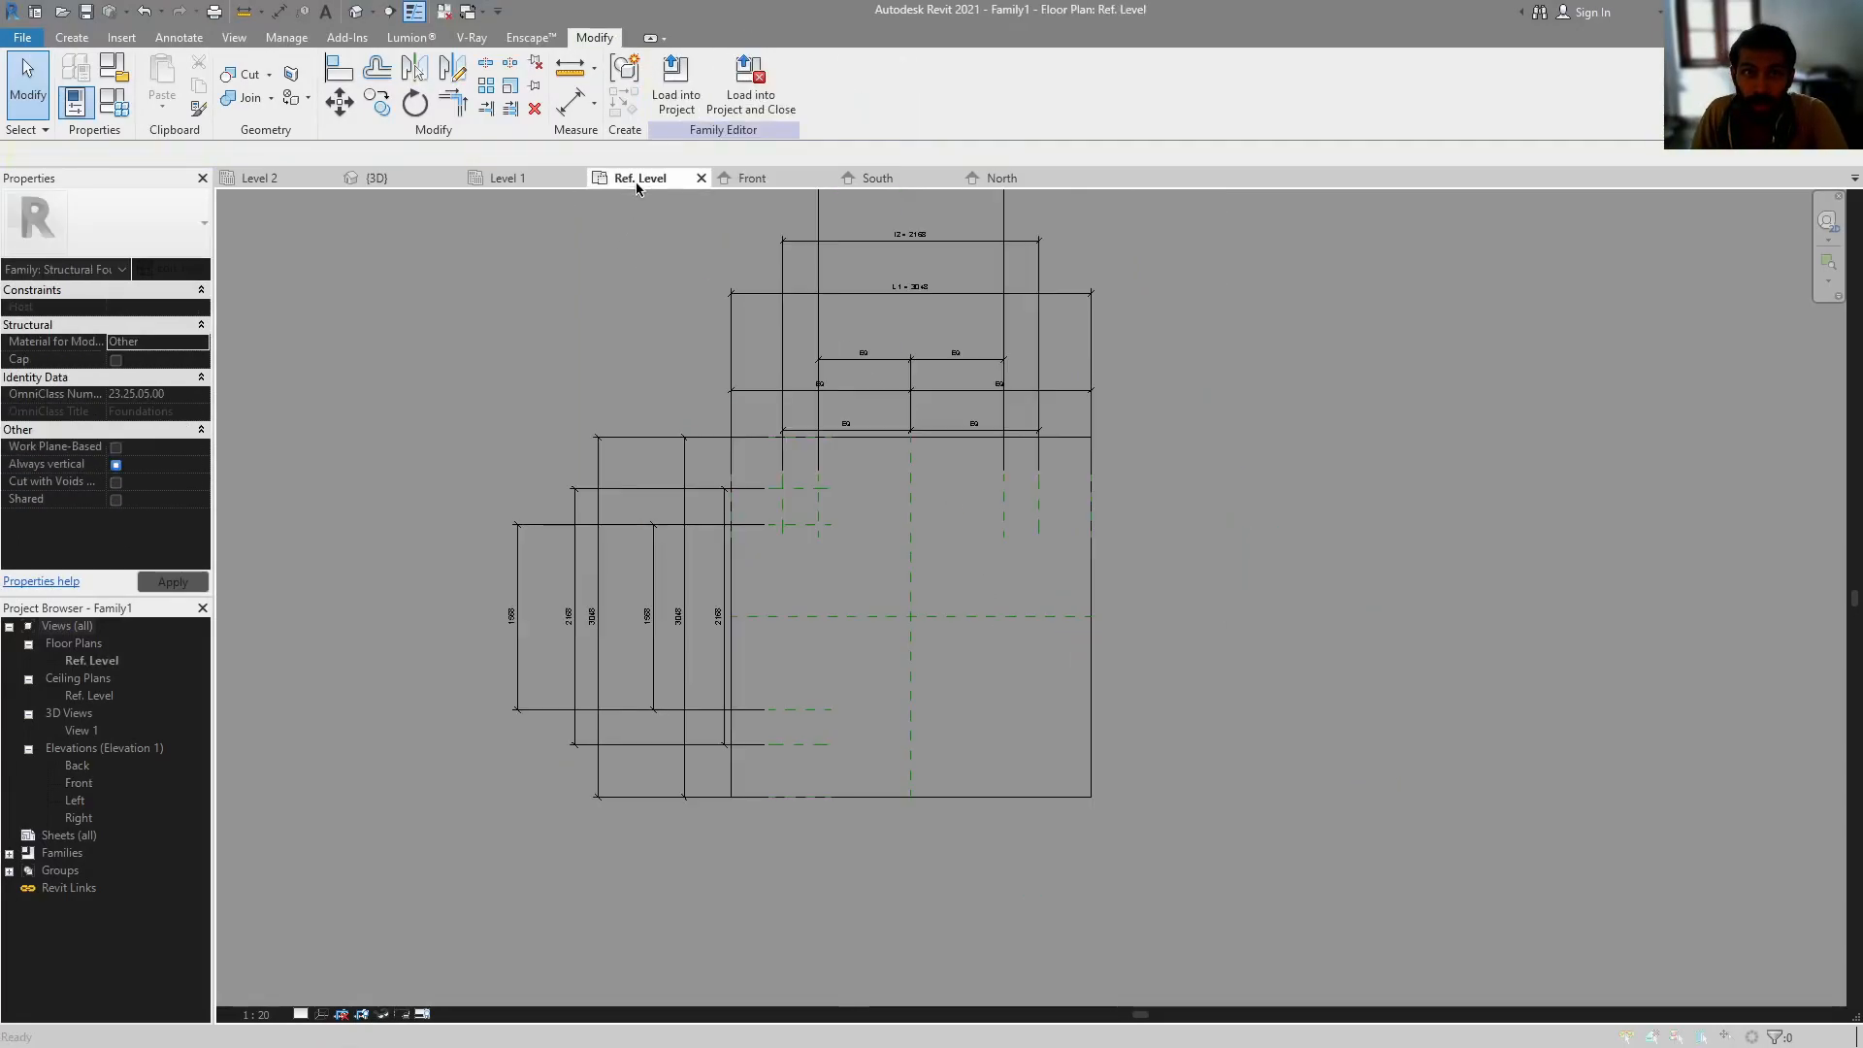
click(71, 37)
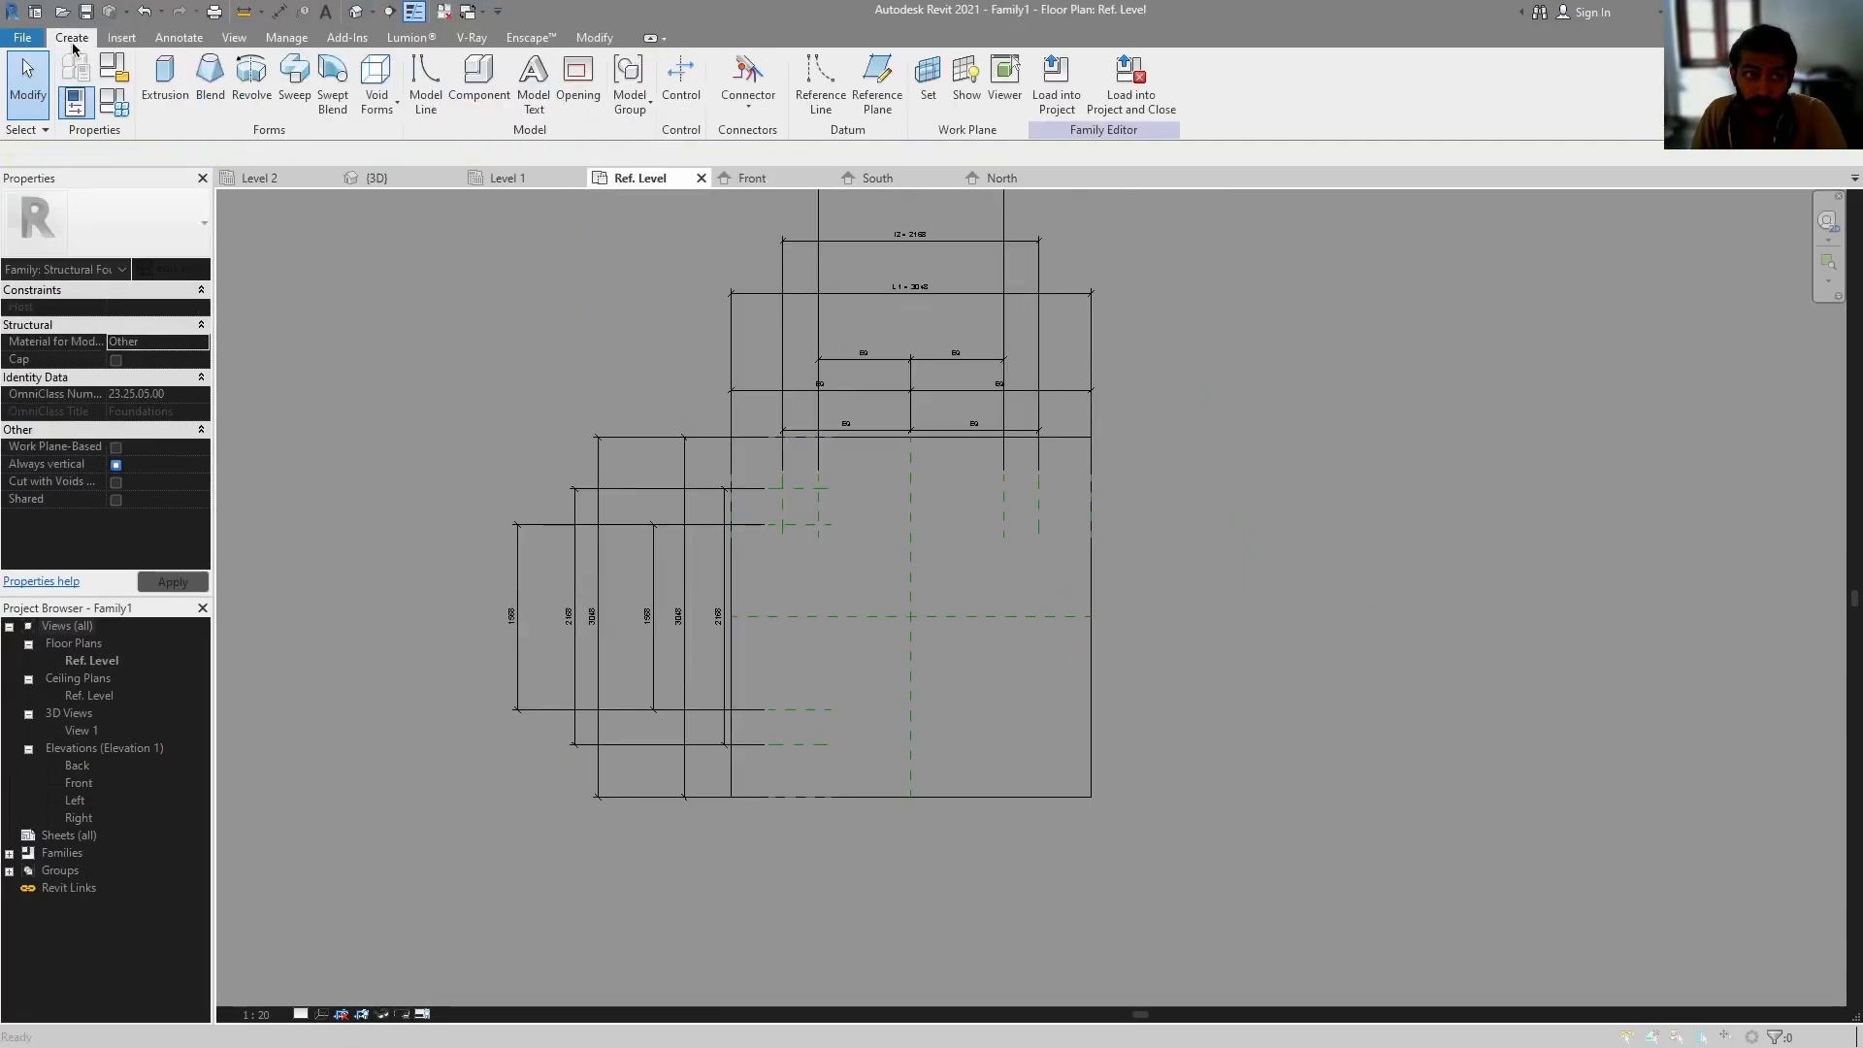
click(205, 100)
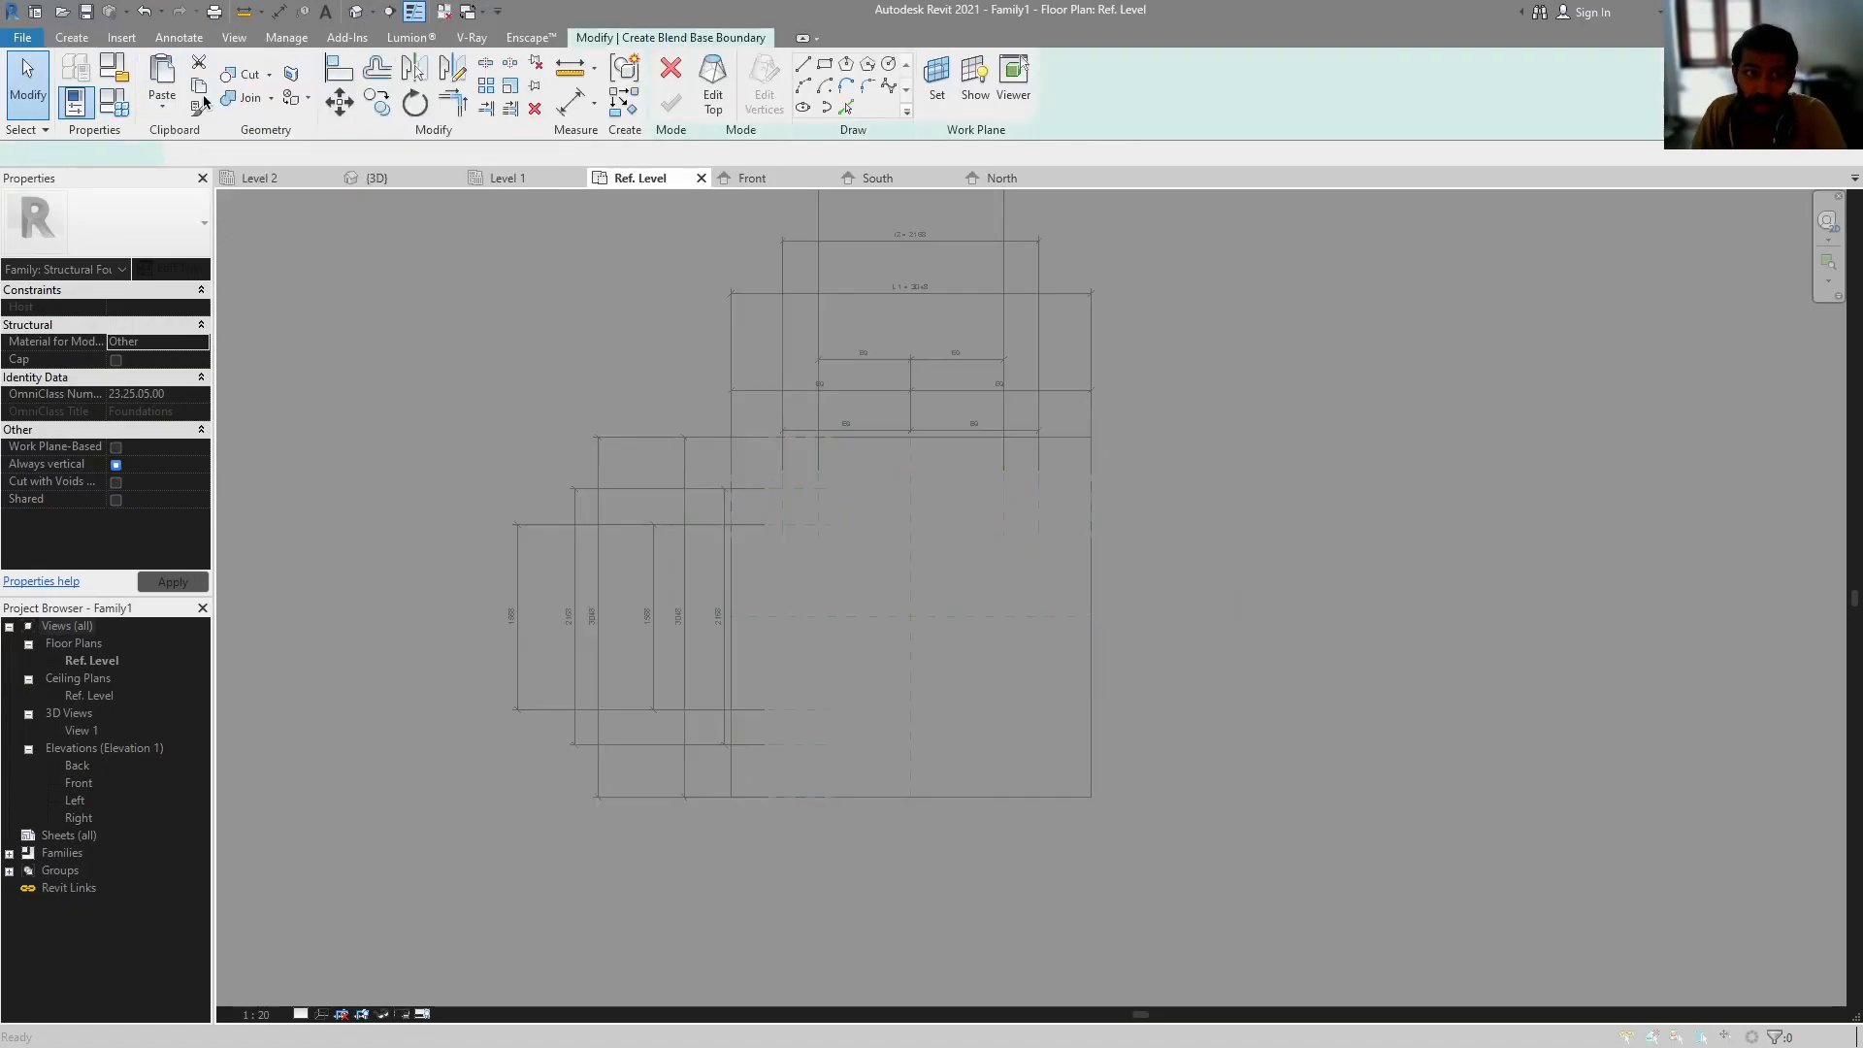
click(950, 89)
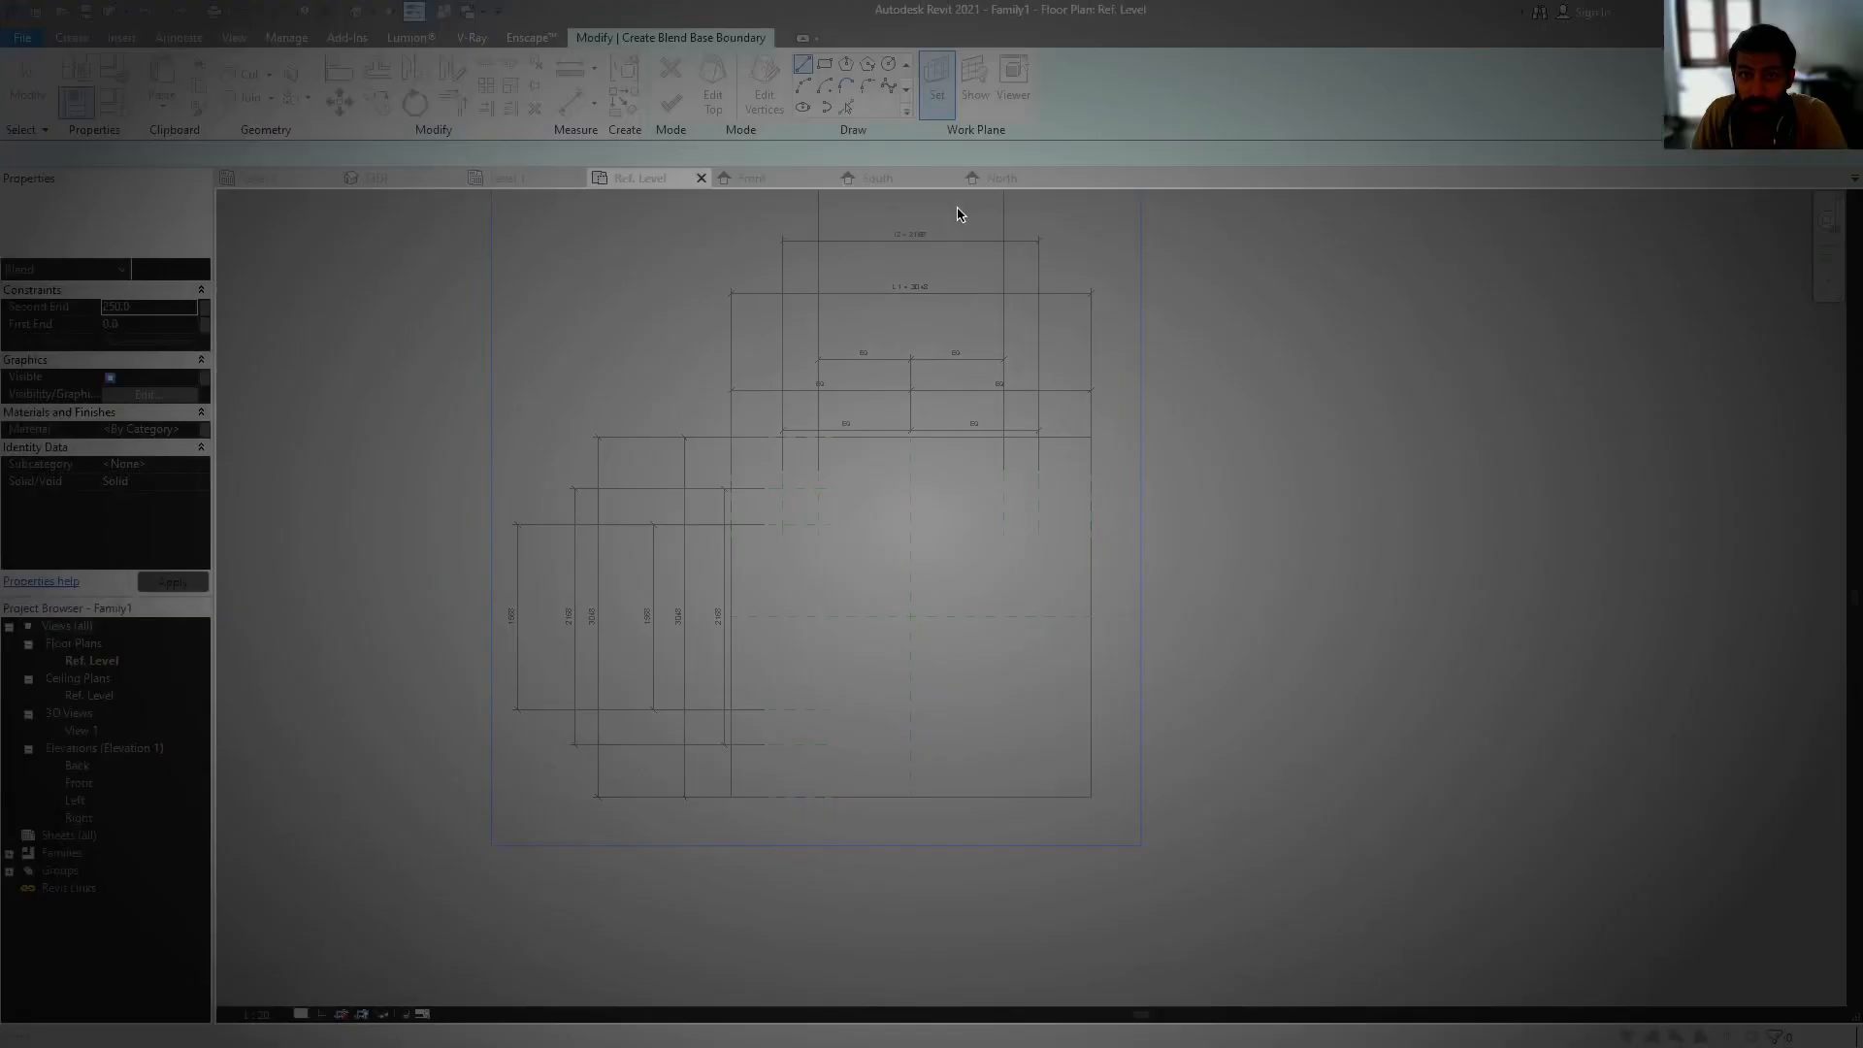
click(956, 417)
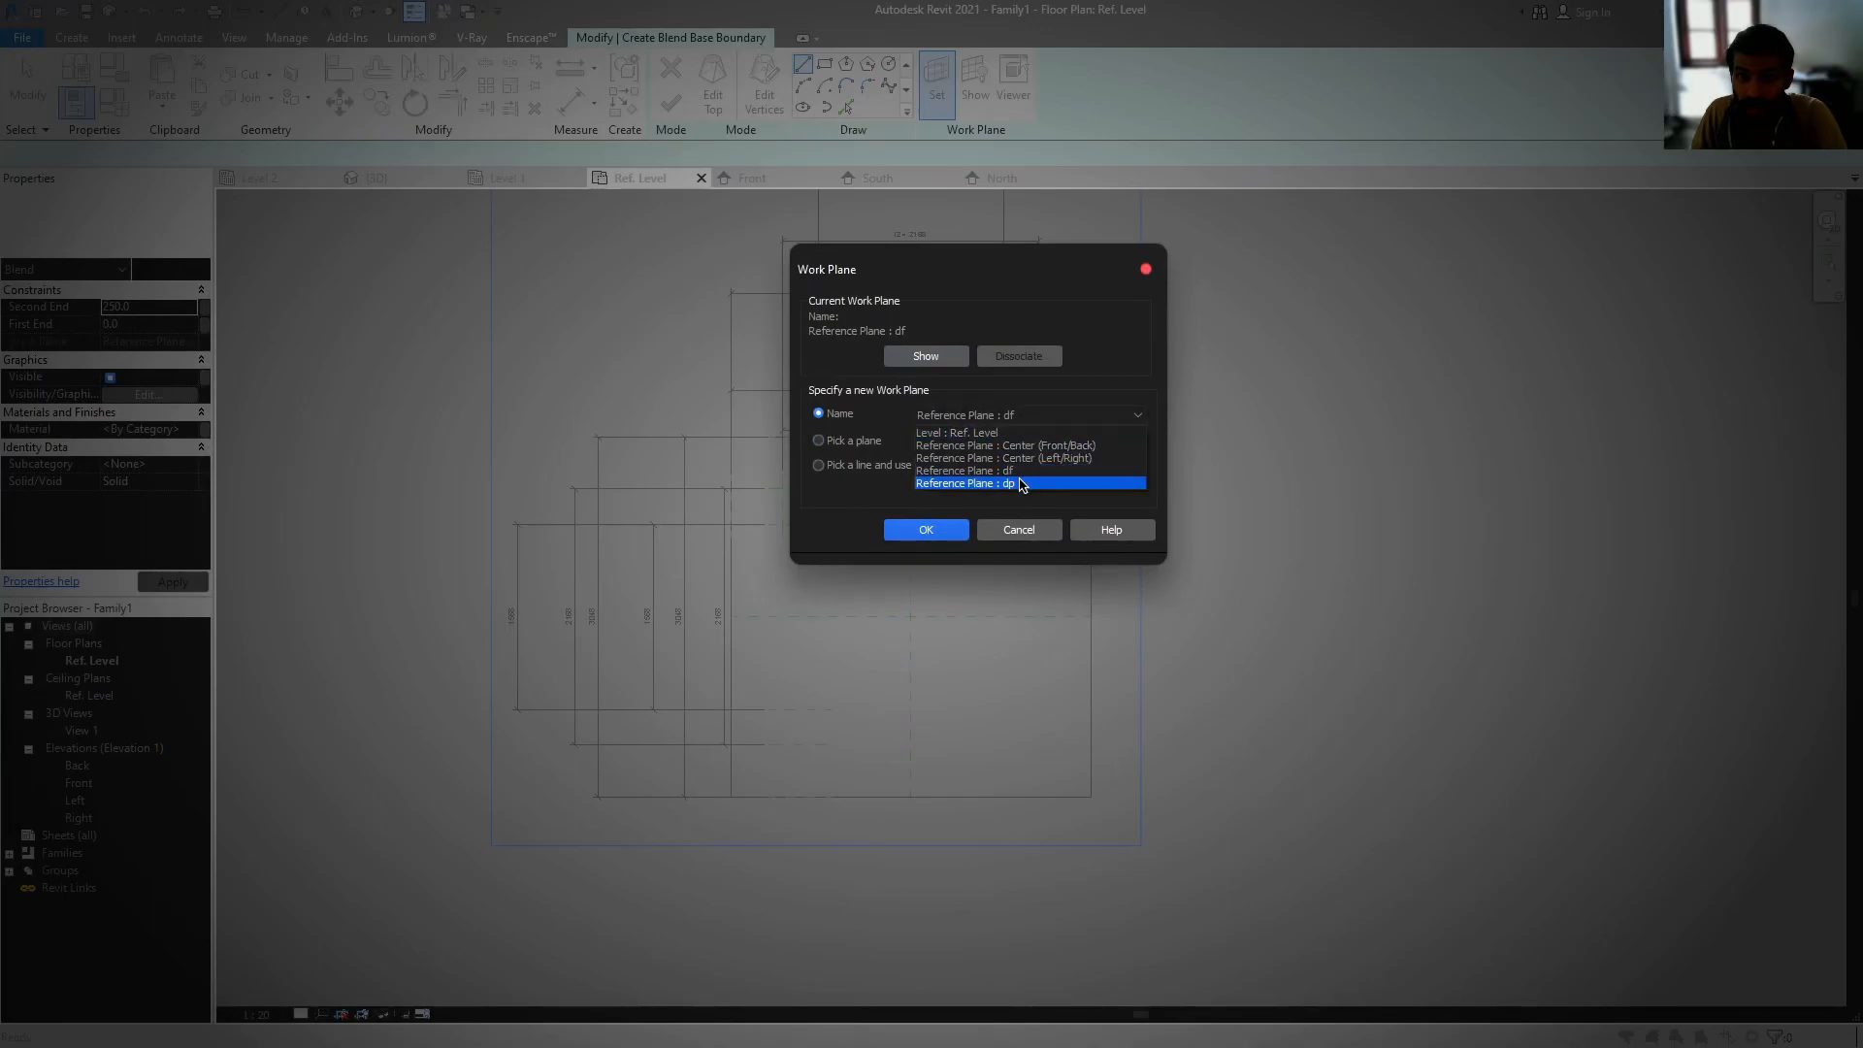
click(1022, 485)
click(949, 532)
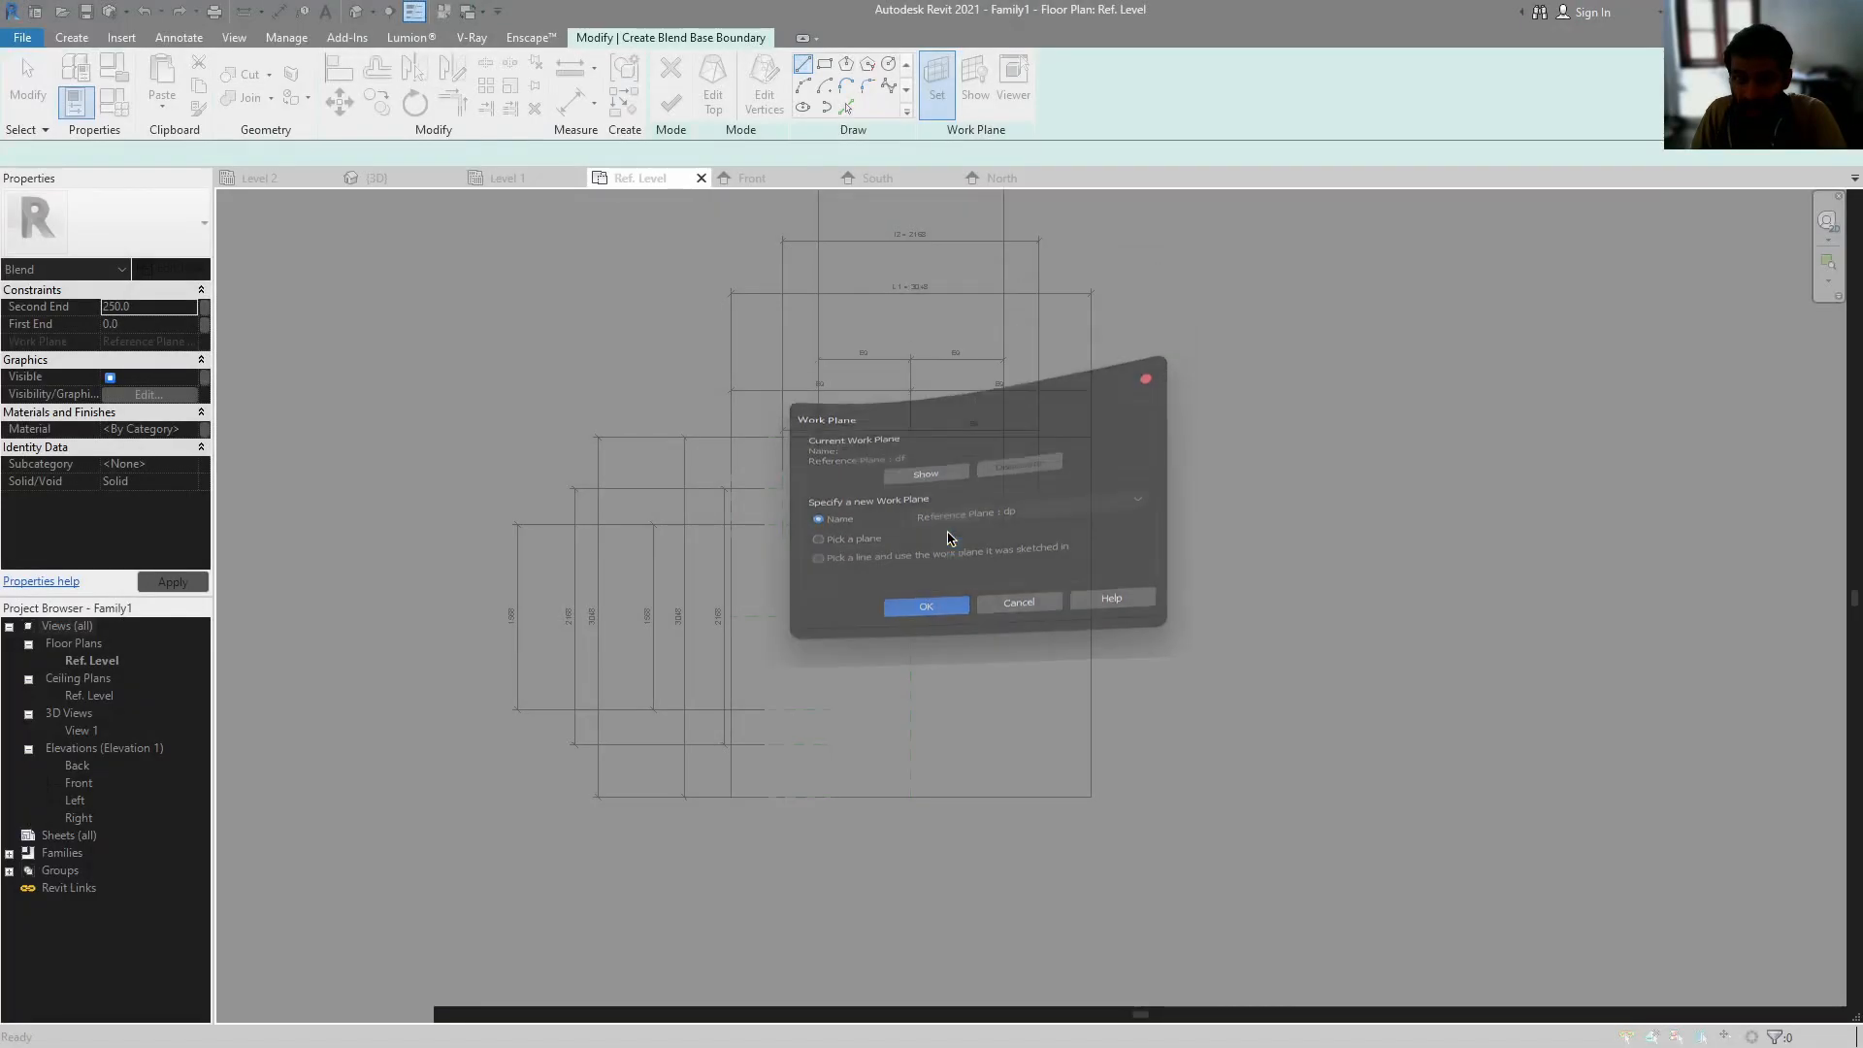
- Sketch a rough rectangle inside the footing outline as the base boundary of the blend
click(824, 66)
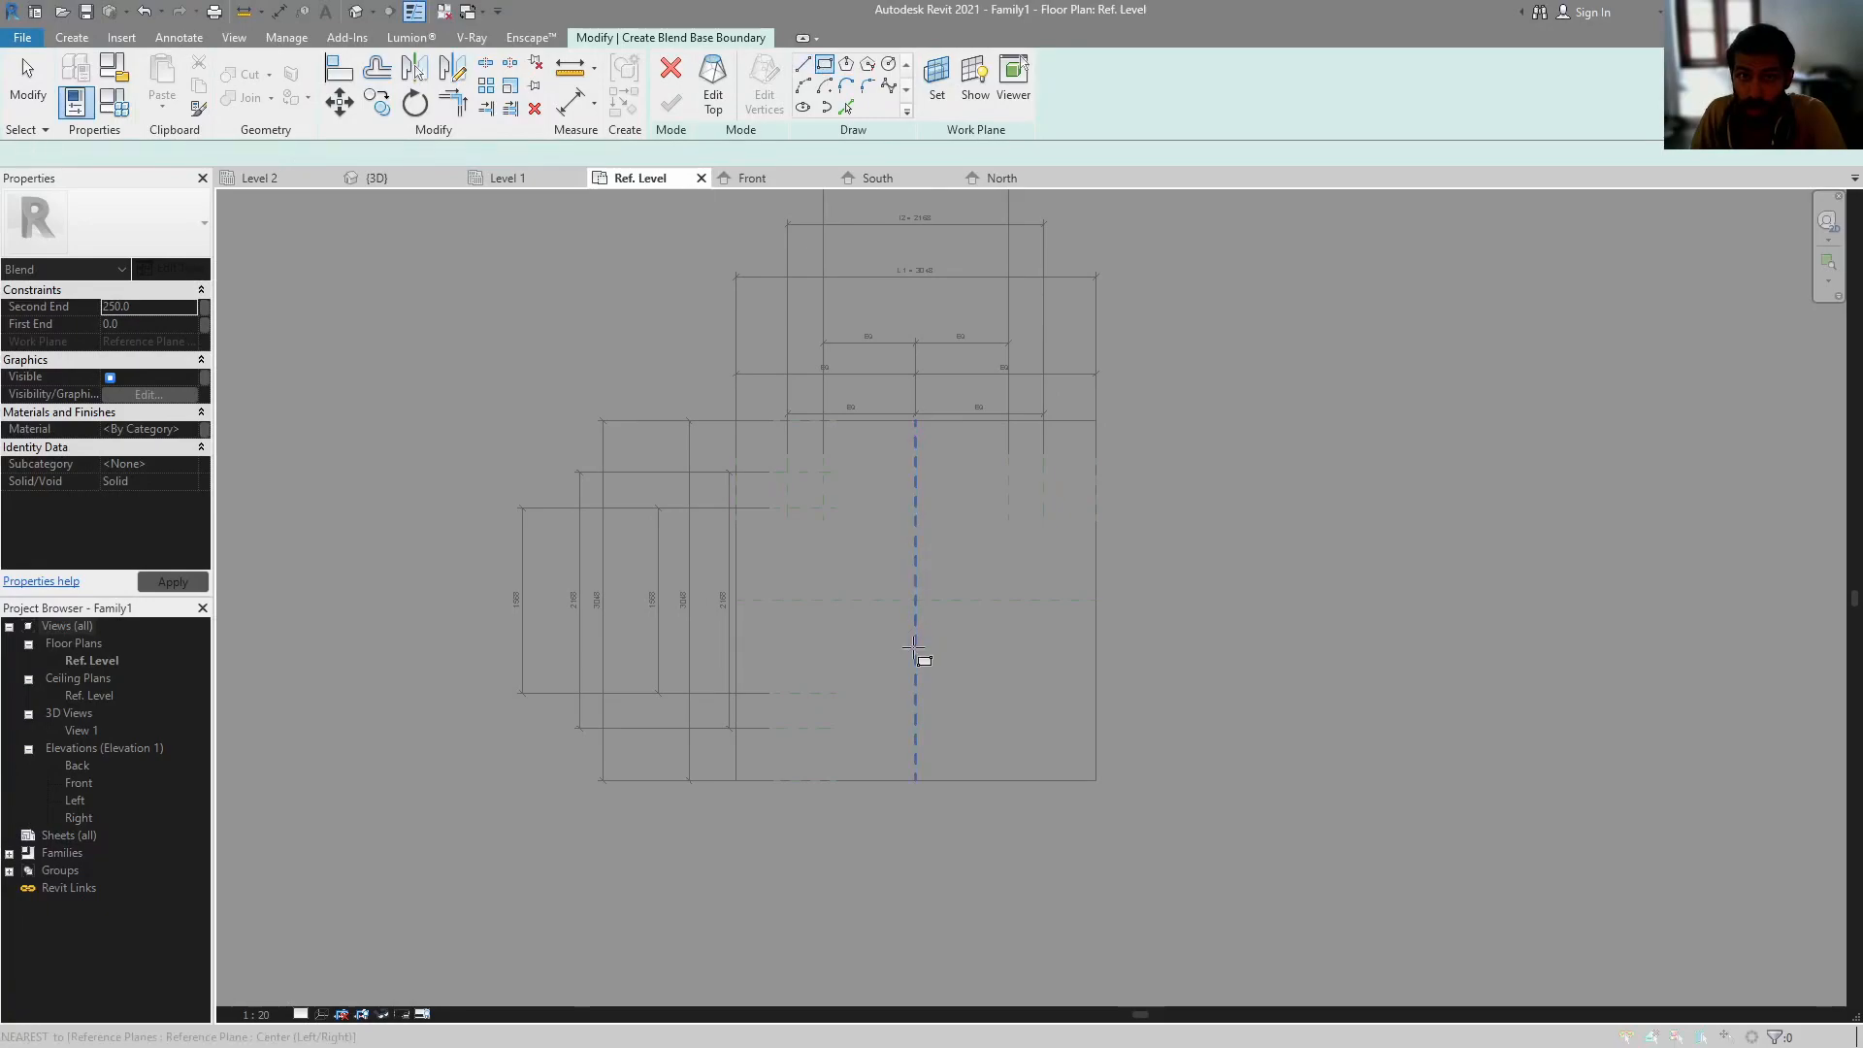
click(846, 548)
click(973, 667)
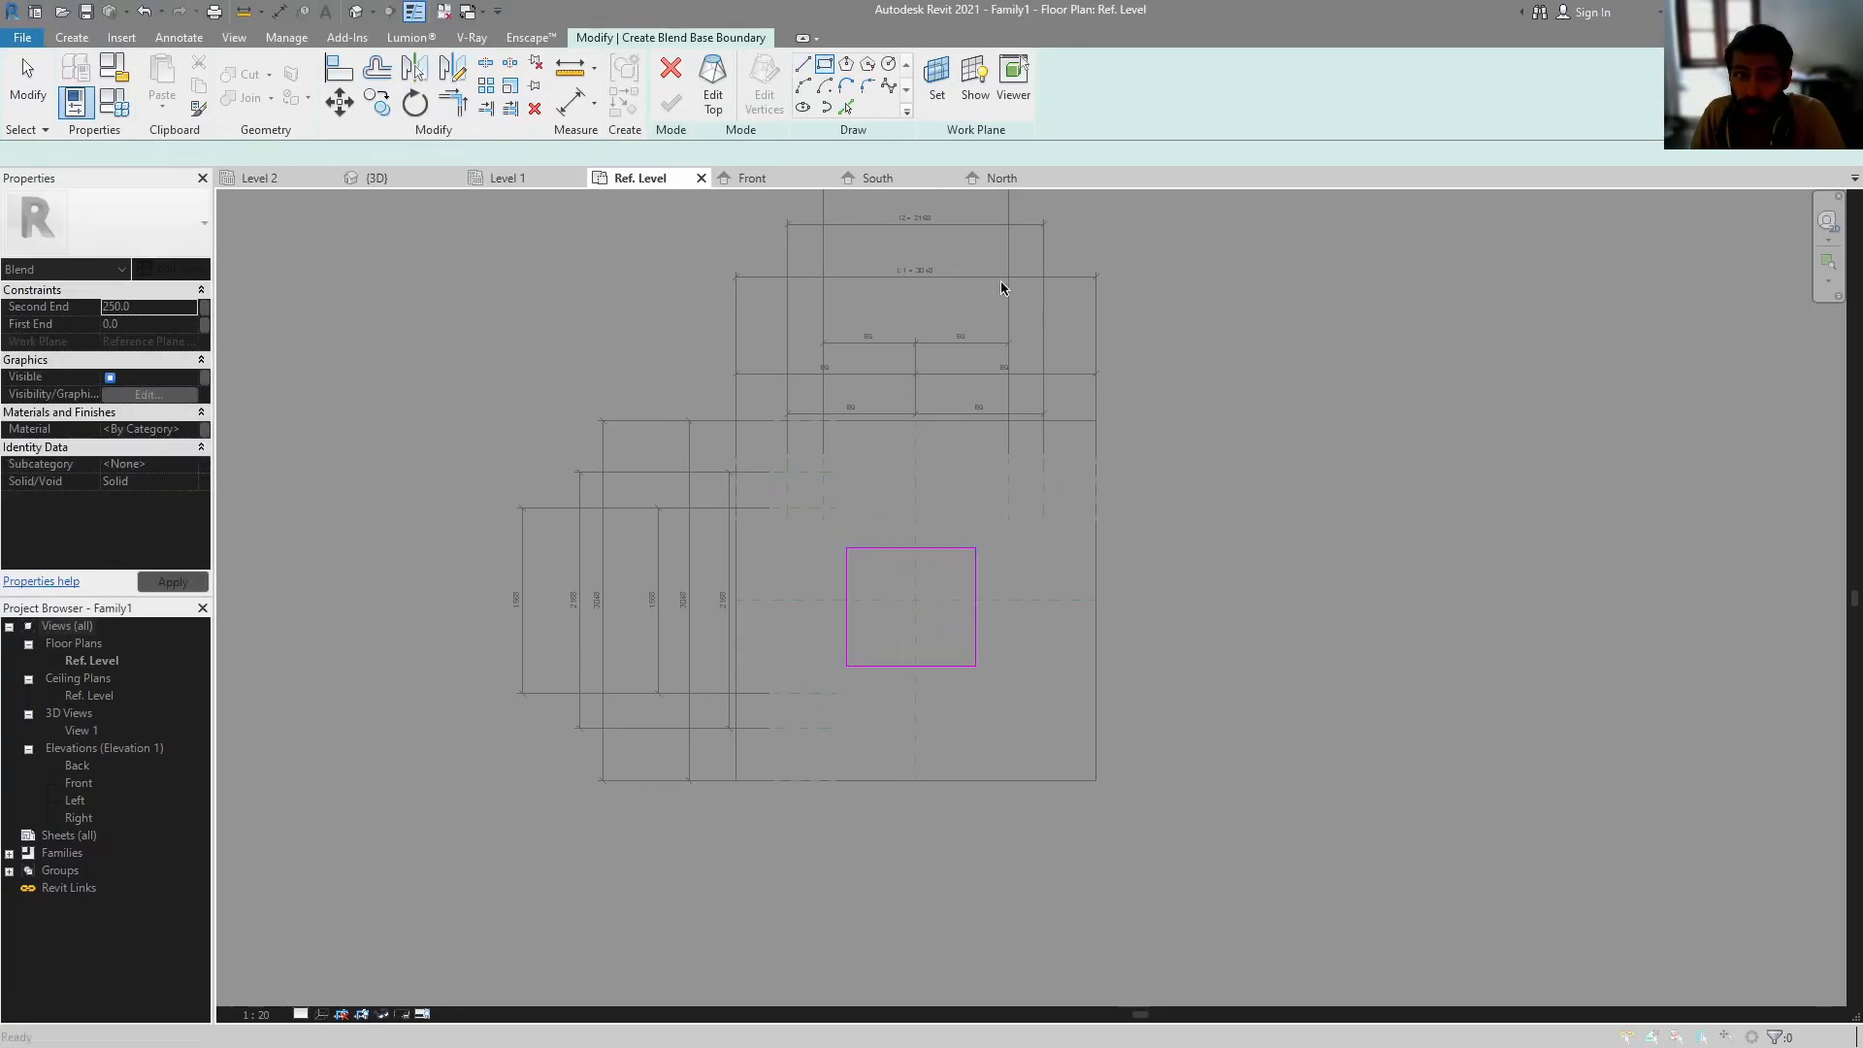
key(Escape)
key(Escape)
- Align and lock the four sides of the blend's base rectangle to the middle set of reference planes
click(339, 67)
click(788, 524)
click(845, 586)
click(822, 596)
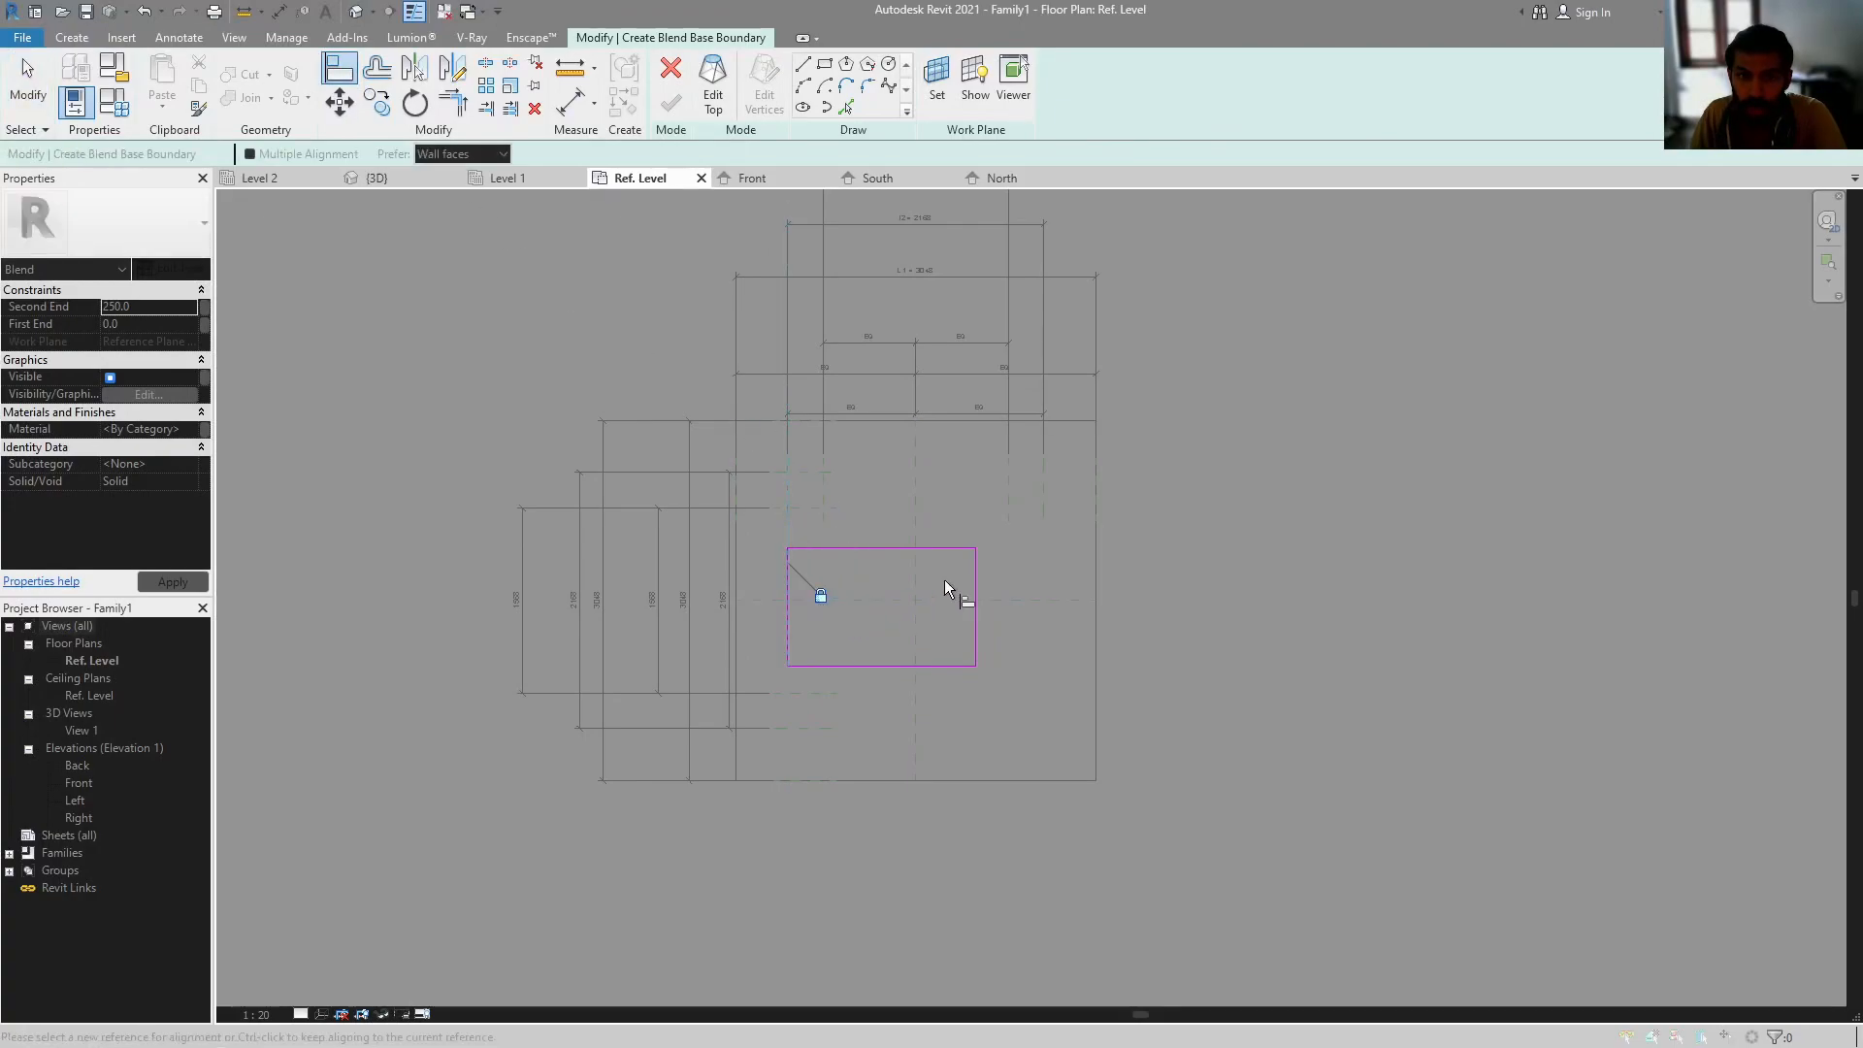
click(1045, 493)
click(976, 591)
click(813, 724)
click(881, 665)
click(835, 470)
click(871, 547)
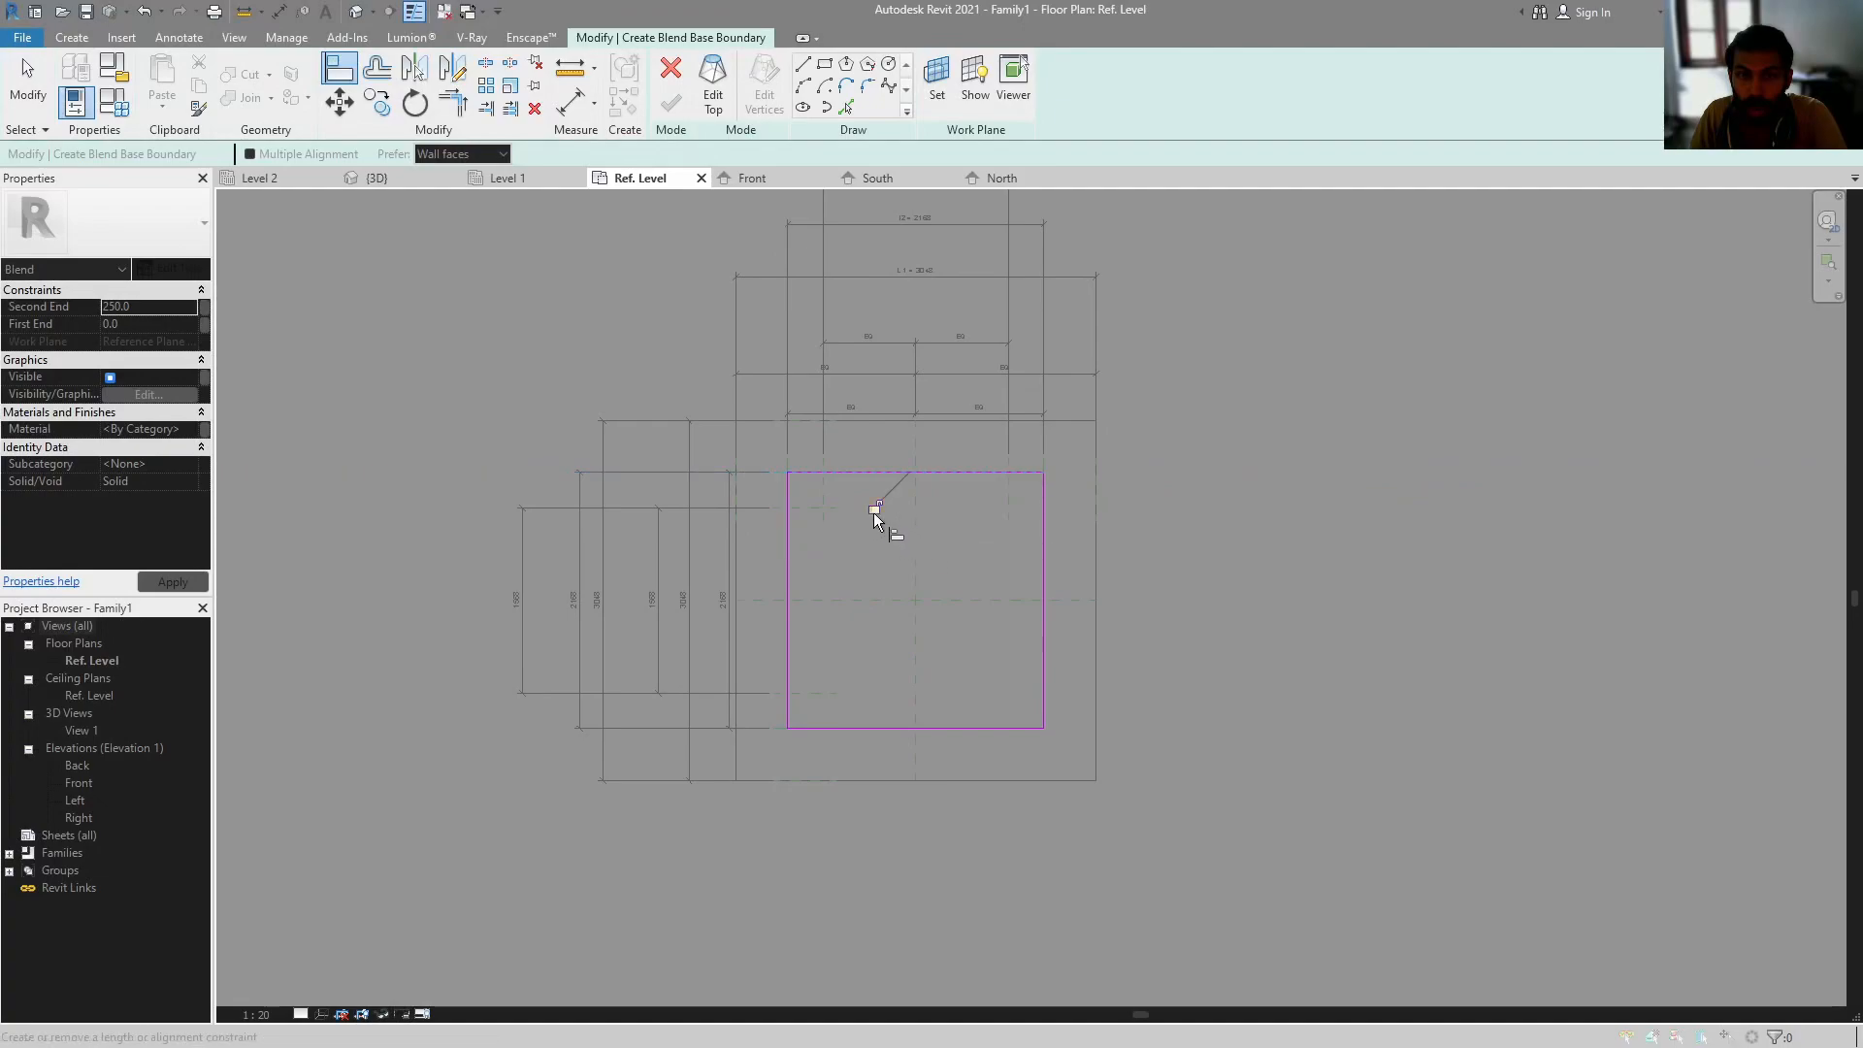
- Switch the blend to editing its top boundary and set the work plane to Level : Ref. Level
click(713, 87)
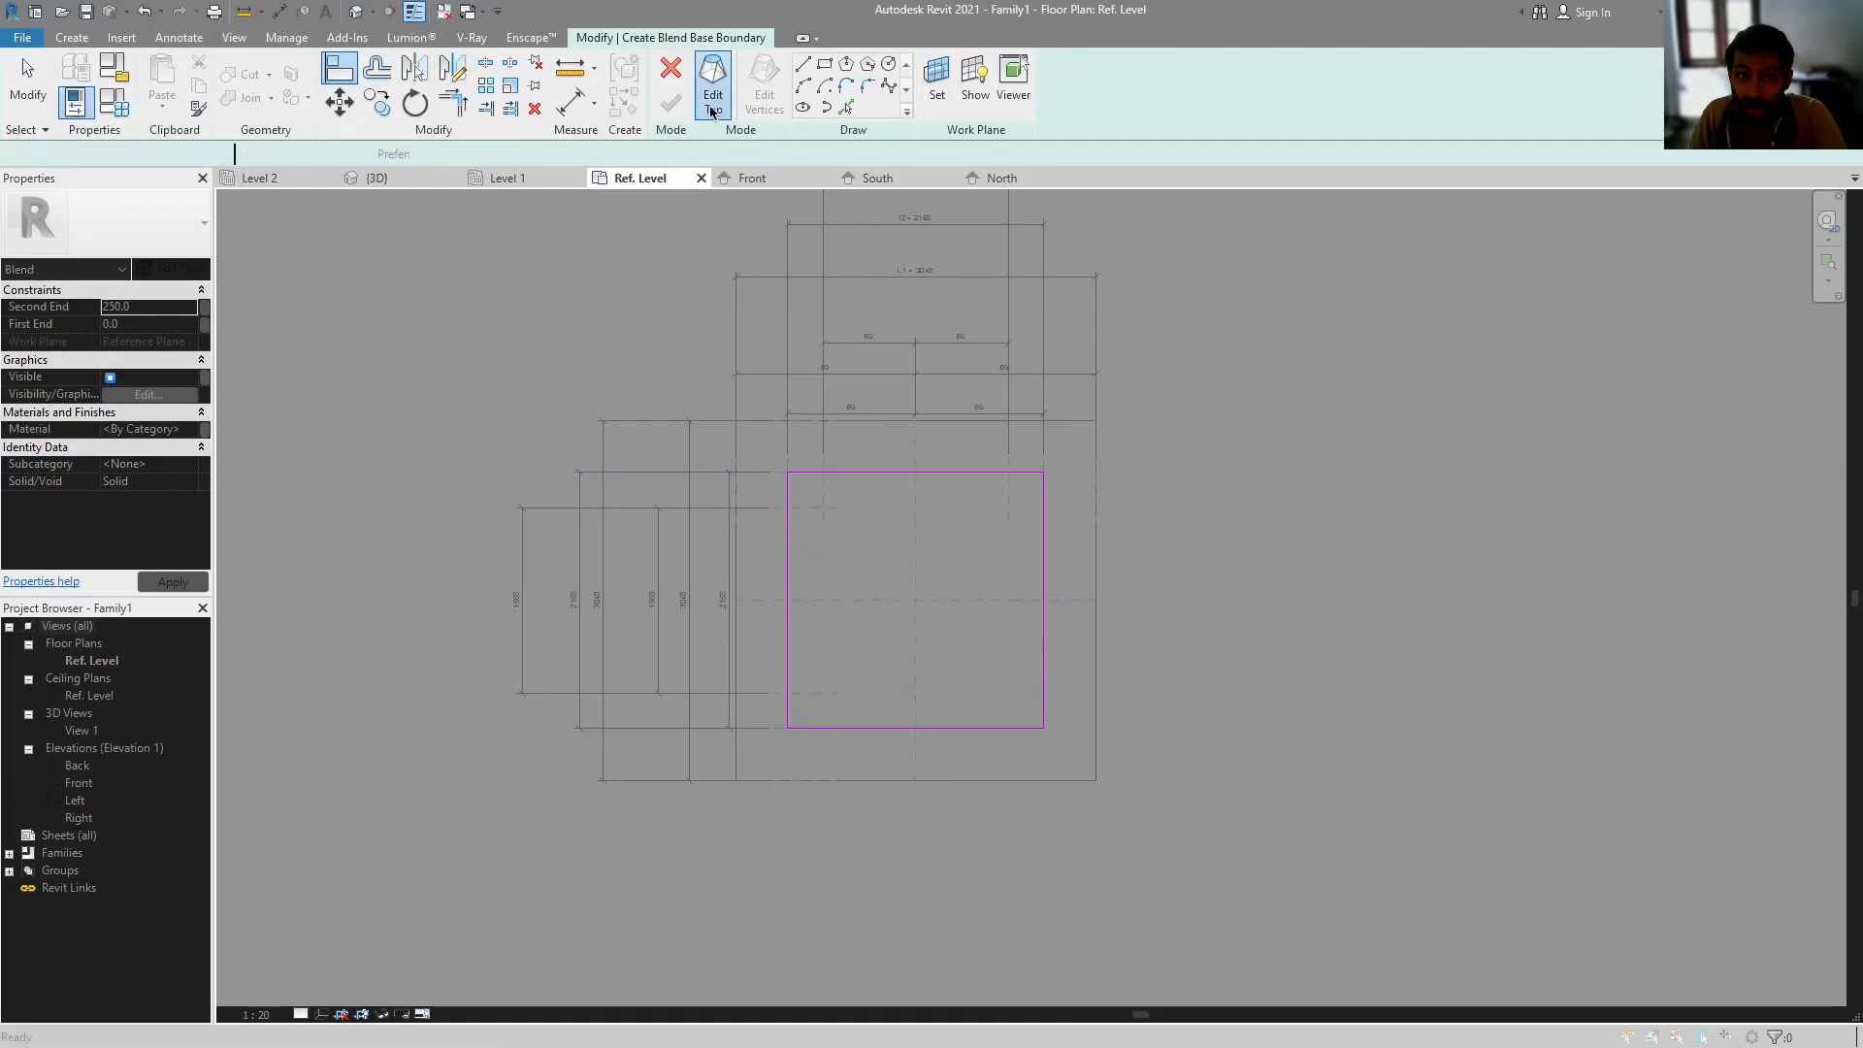
click(933, 107)
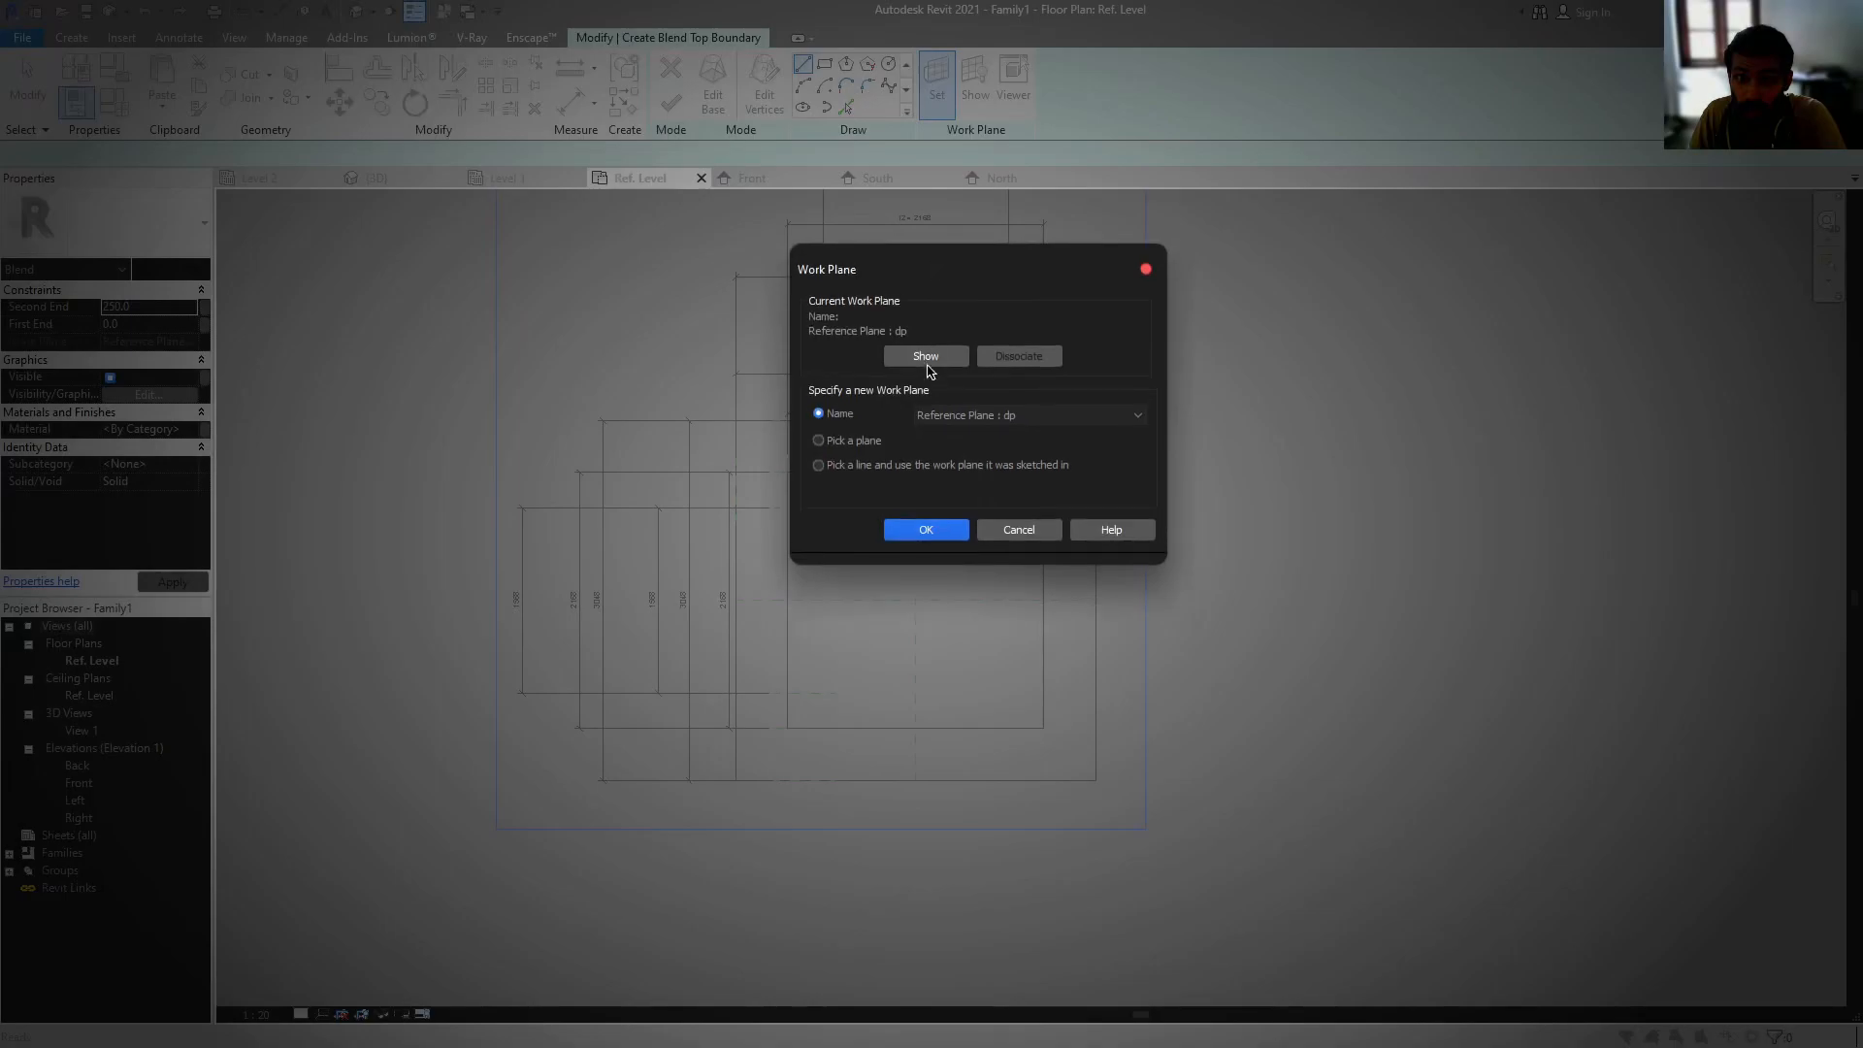
click(967, 424)
click(1045, 442)
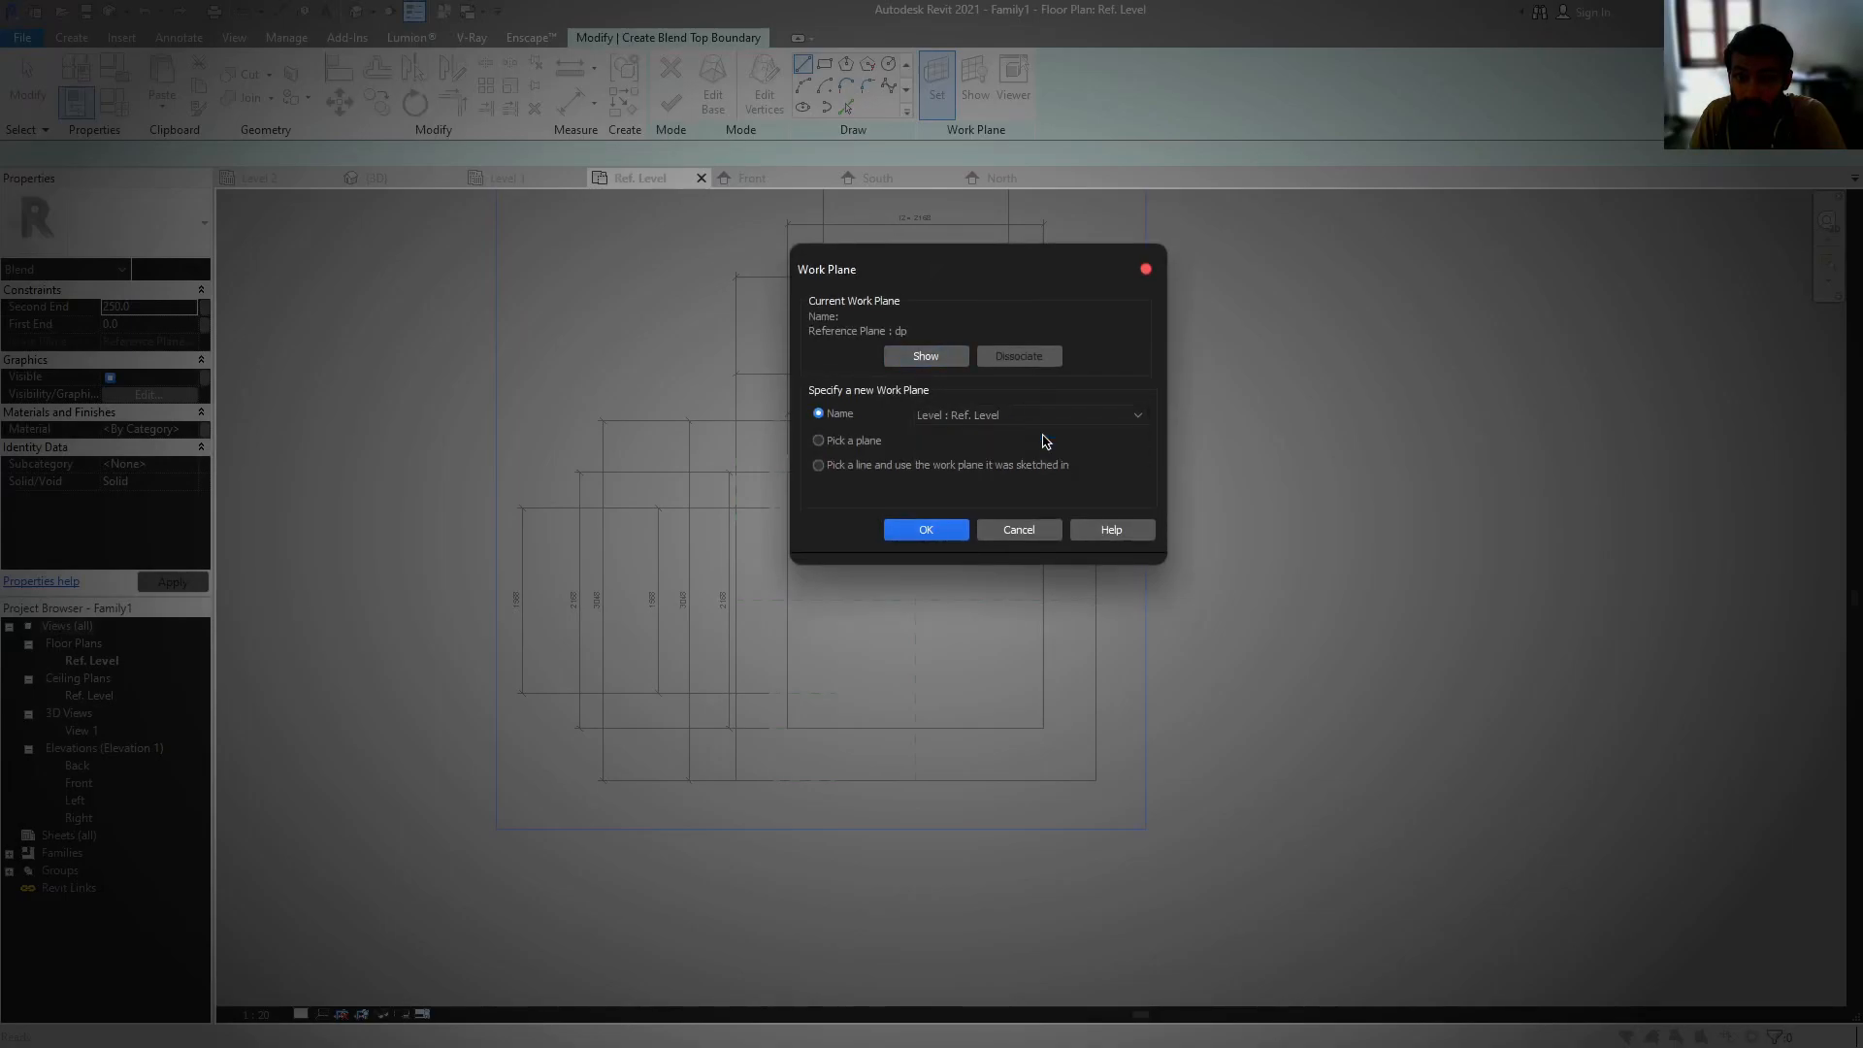
click(948, 530)
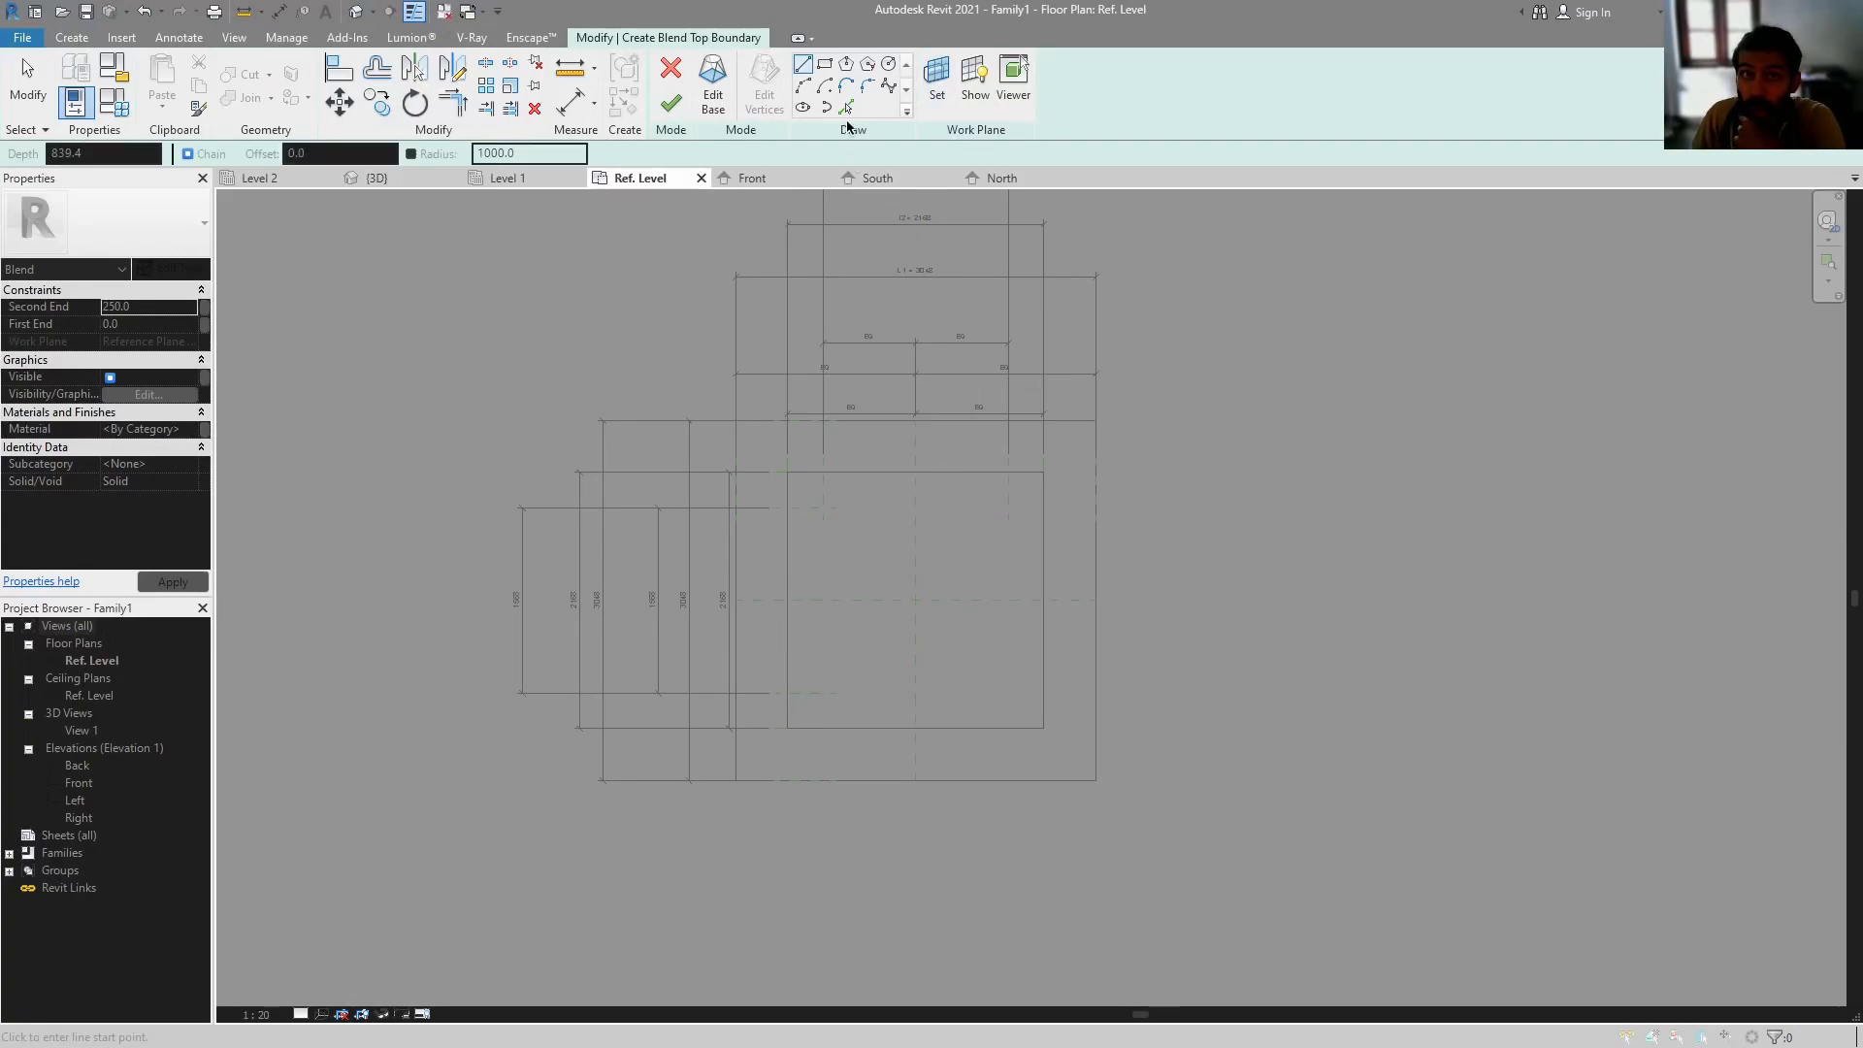
- Sketch a smaller rough rectangle around the center planes as the top boundary of the blend
click(825, 65)
click(863, 538)
click(958, 656)
key(Escape)
key(Escape)
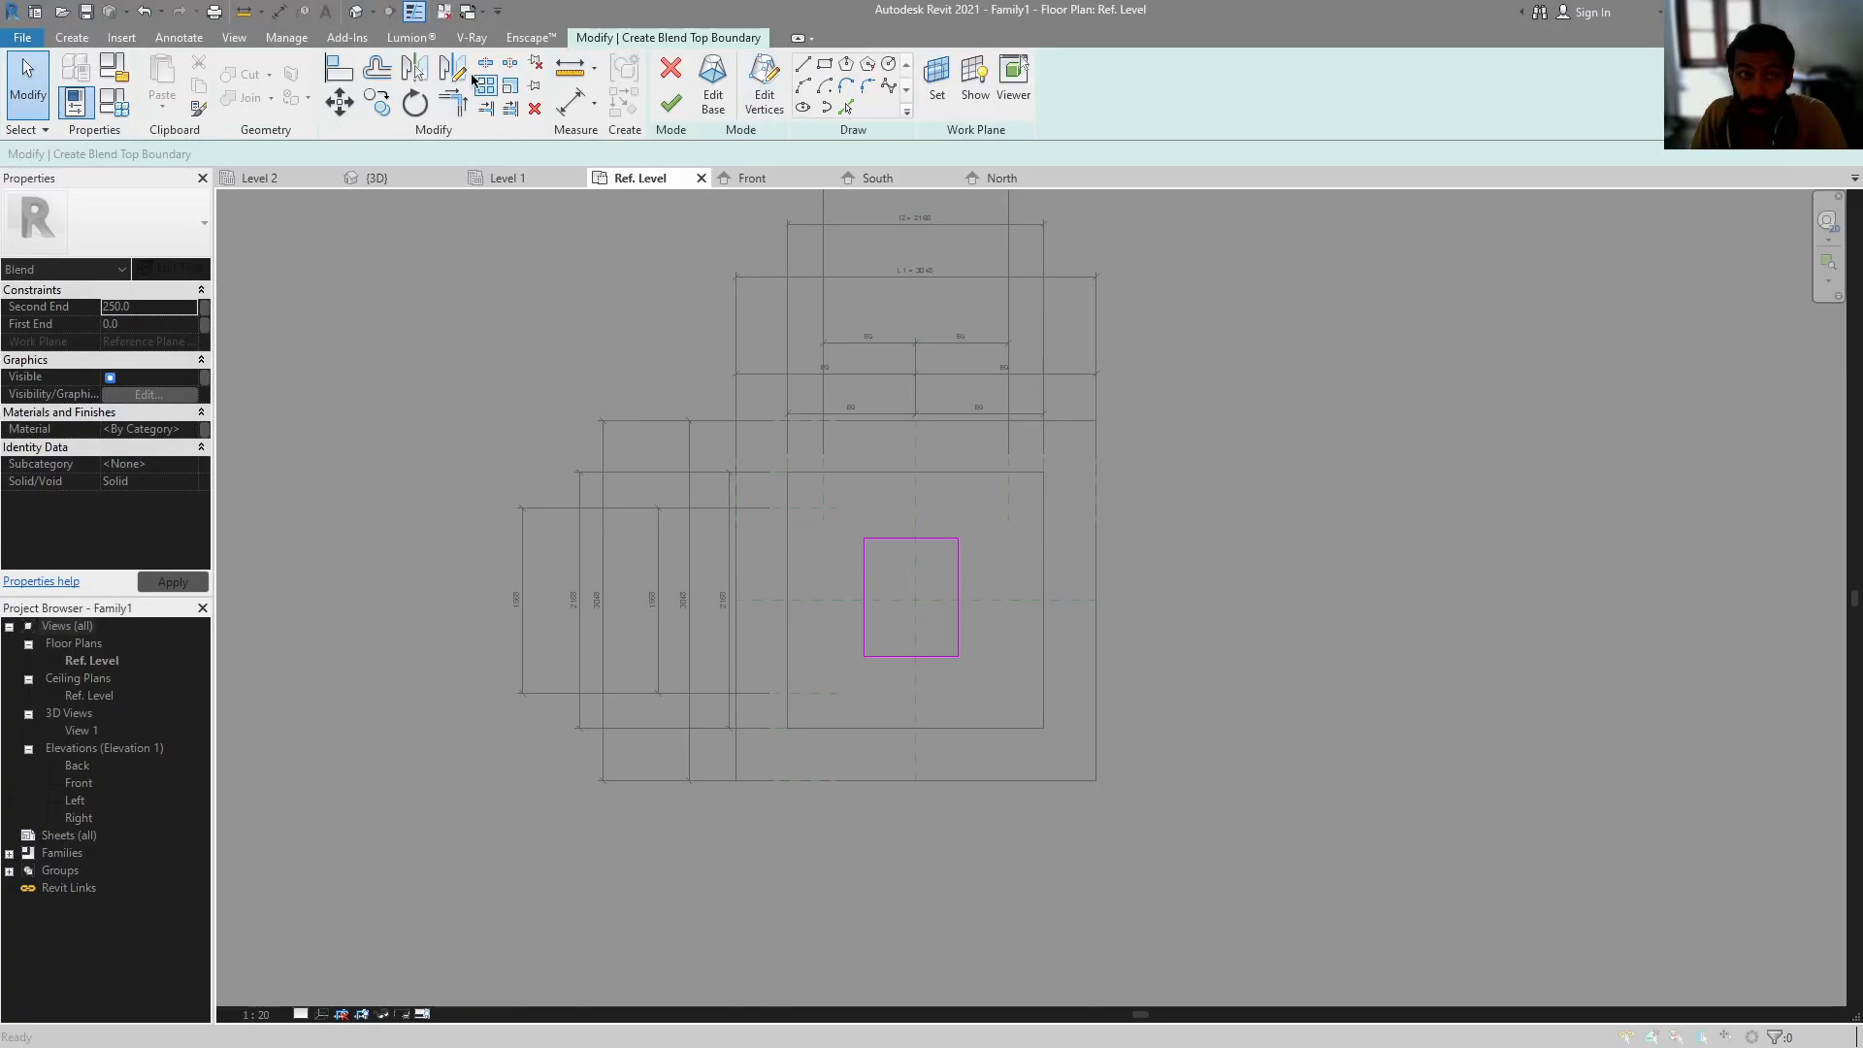
- Align and lock the four sides of the blend's top rectangle to the innermost set of reference planes
click(345, 72)
click(823, 494)
click(865, 581)
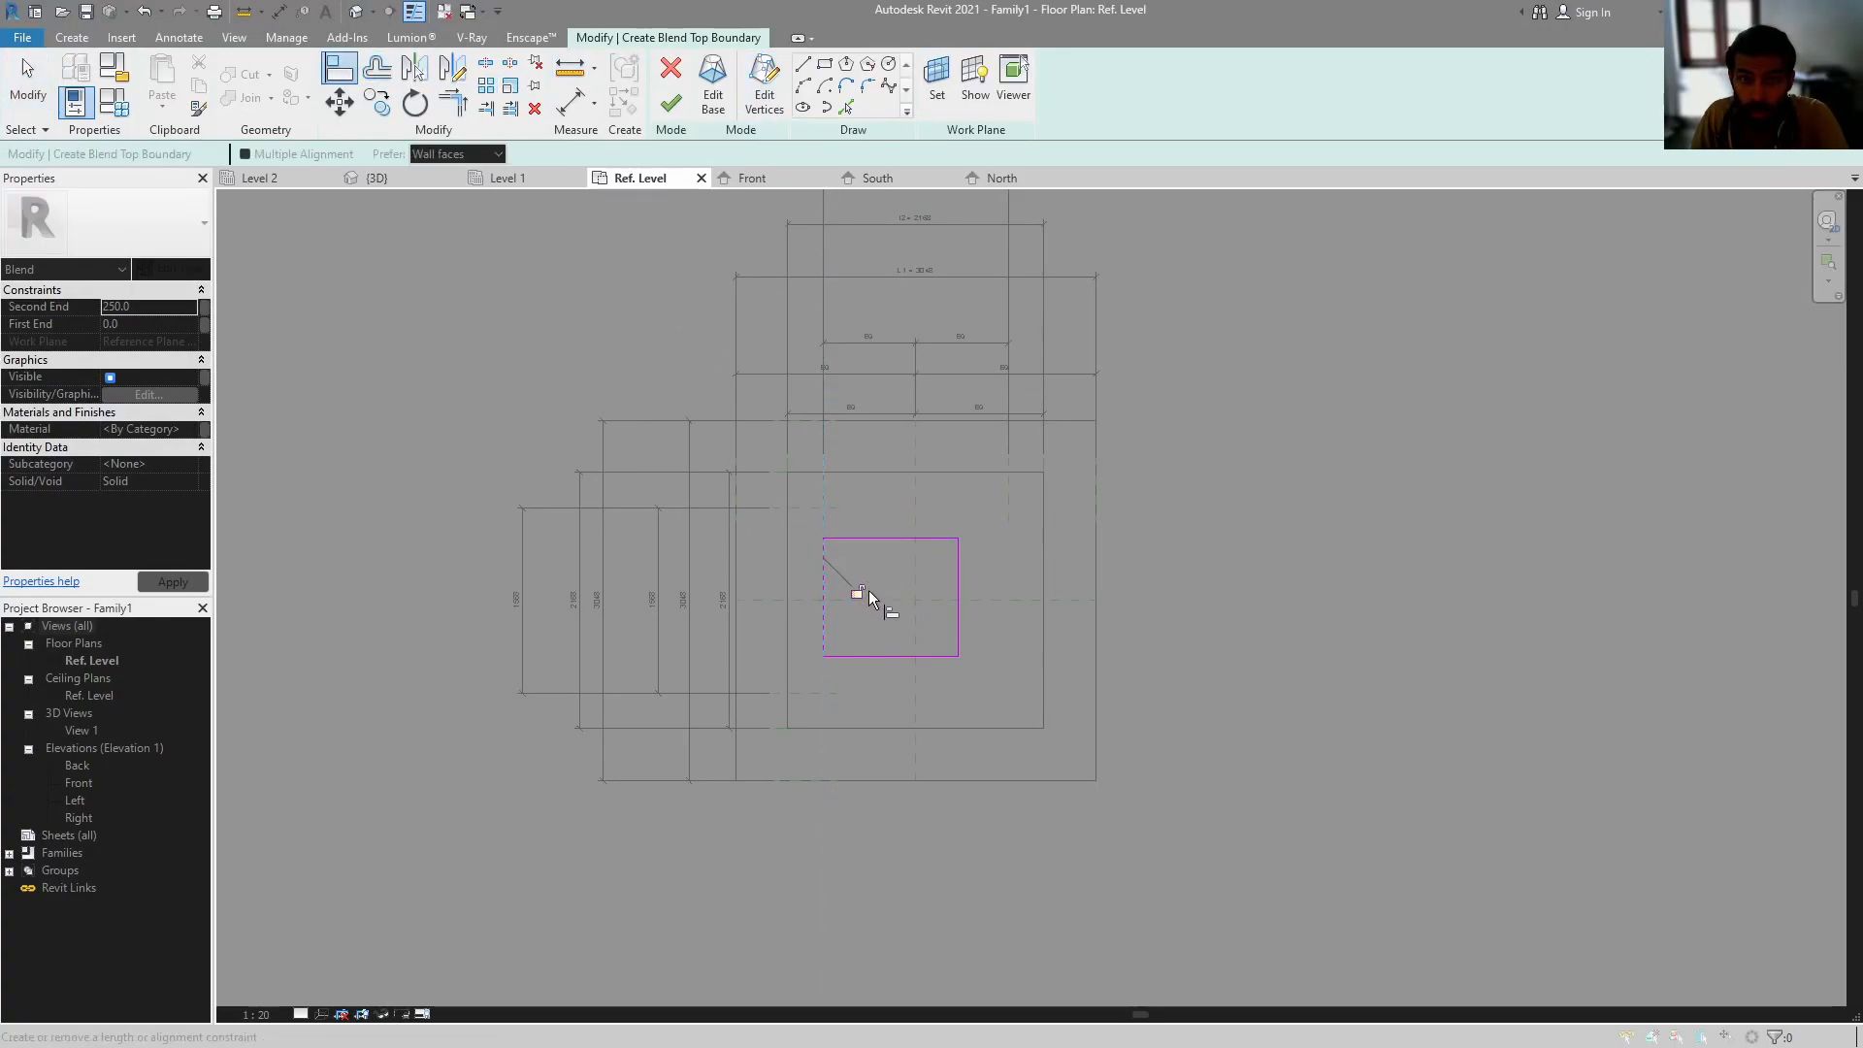
click(1009, 508)
click(958, 580)
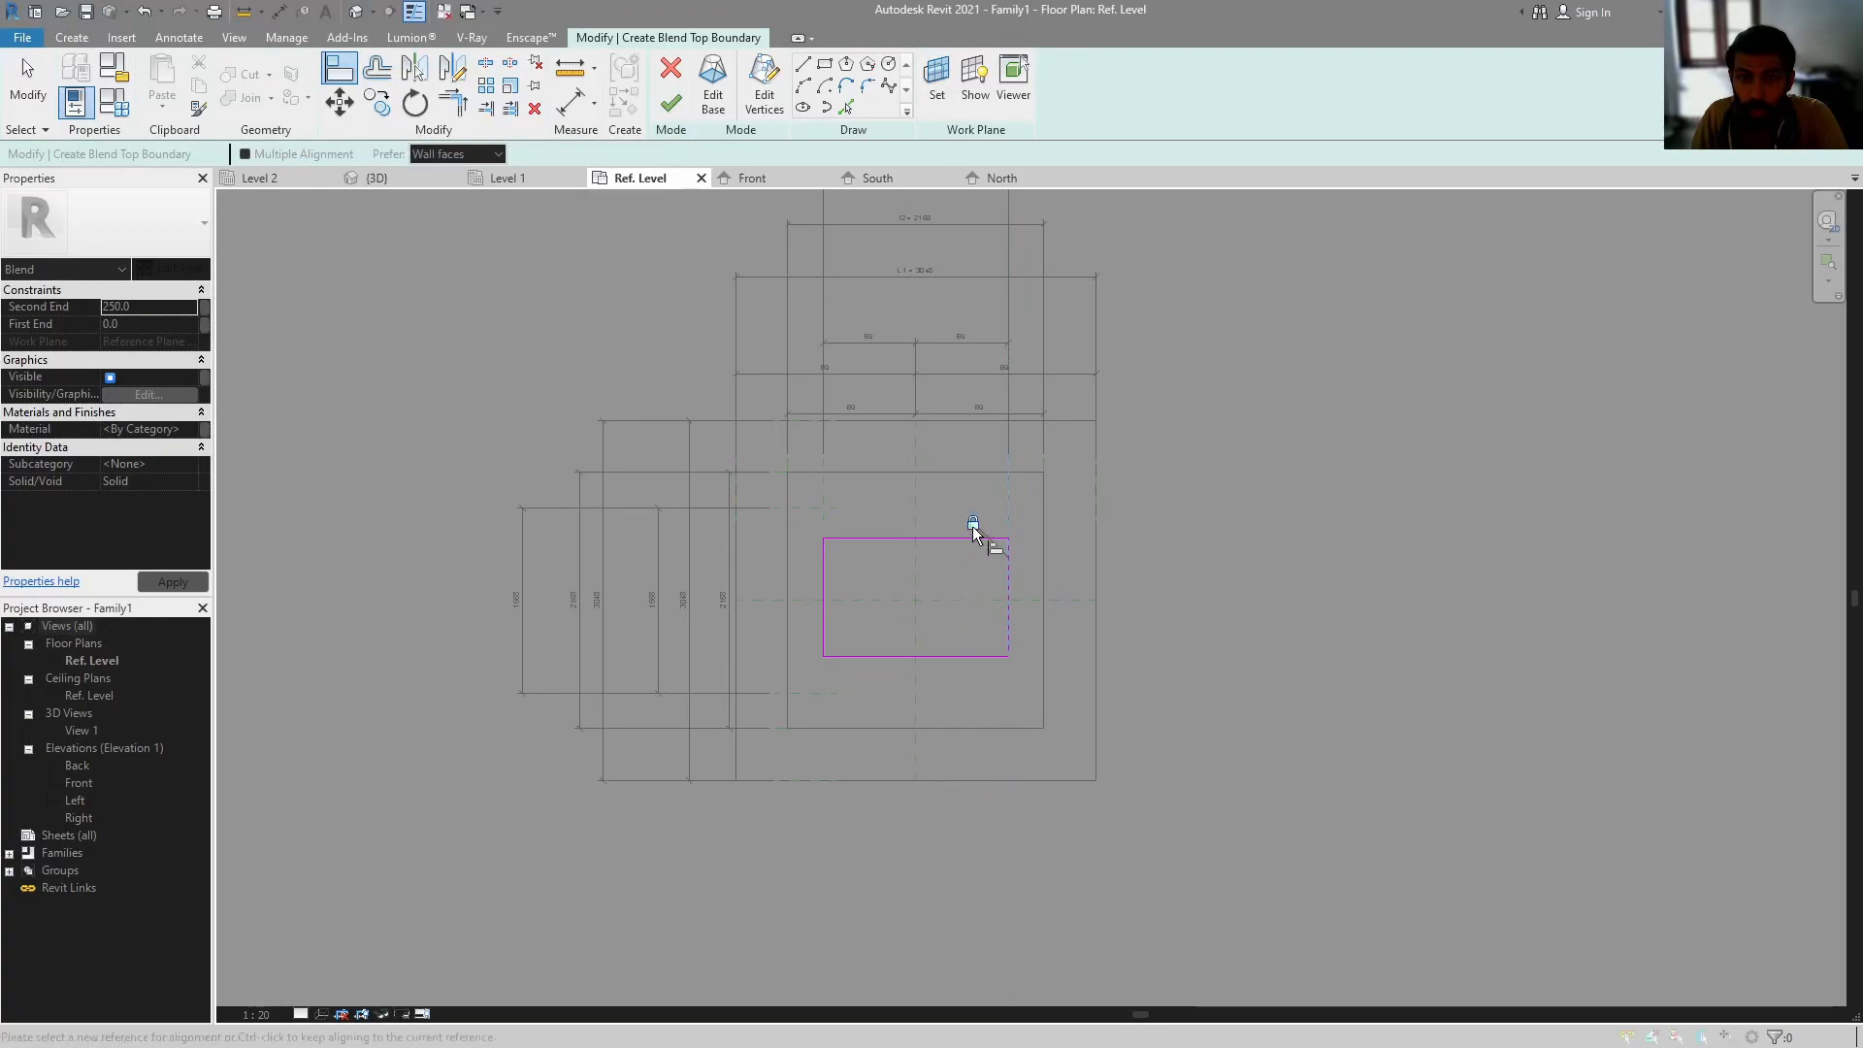
click(838, 507)
click(875, 538)
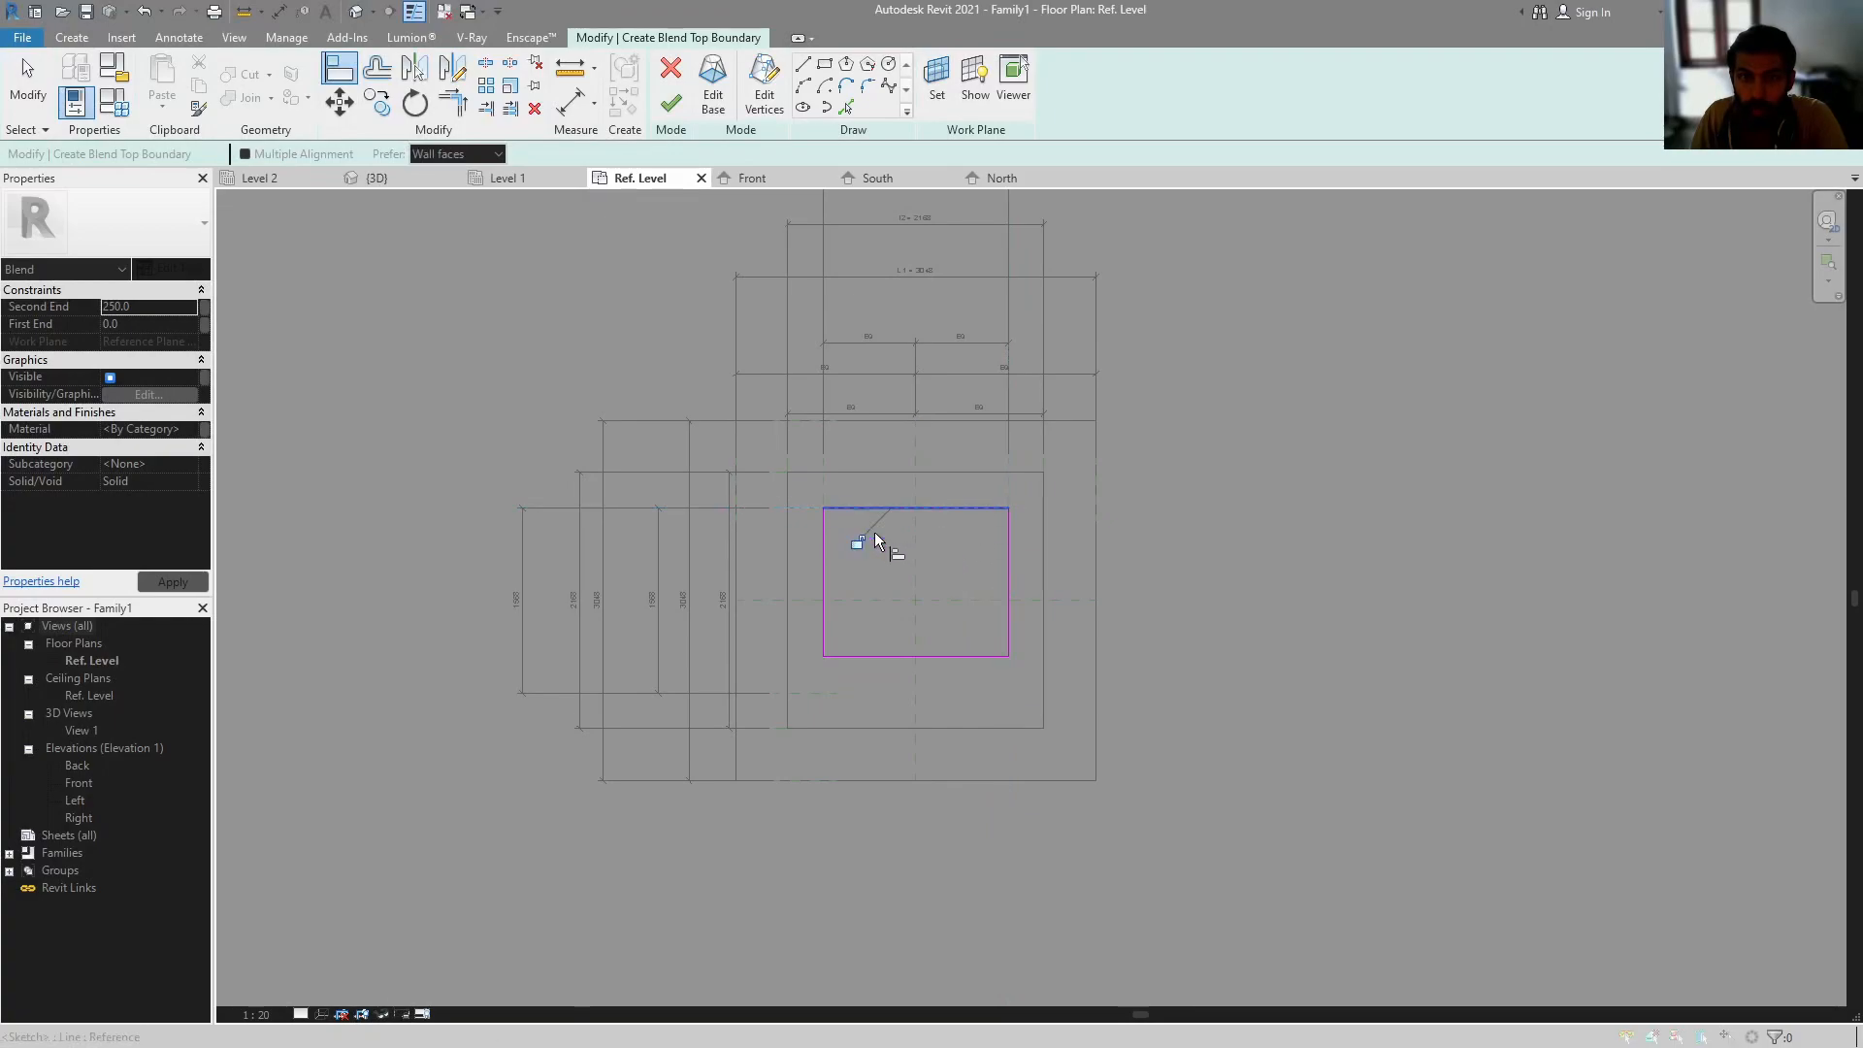
click(842, 694)
click(891, 656)
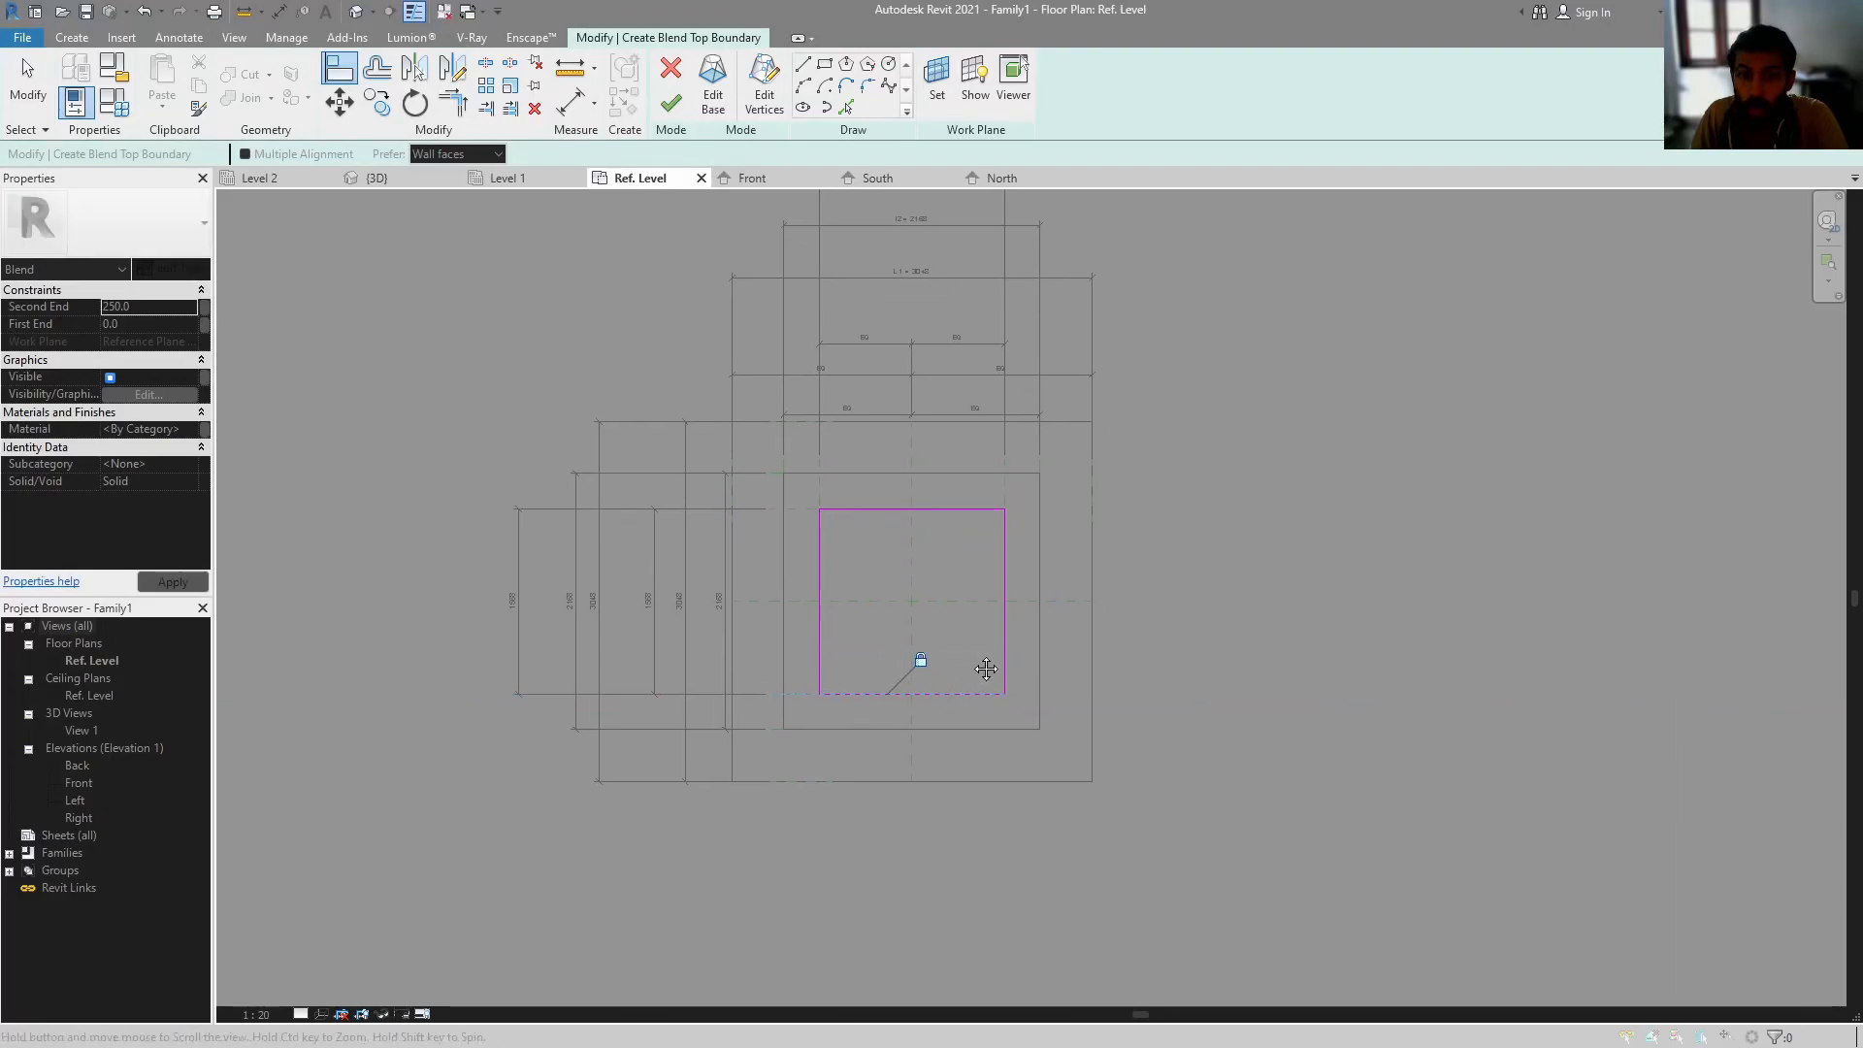
key(Escape)
- Finish the blend sketch and set the blend's Second End constraint to 0
click(671, 103)
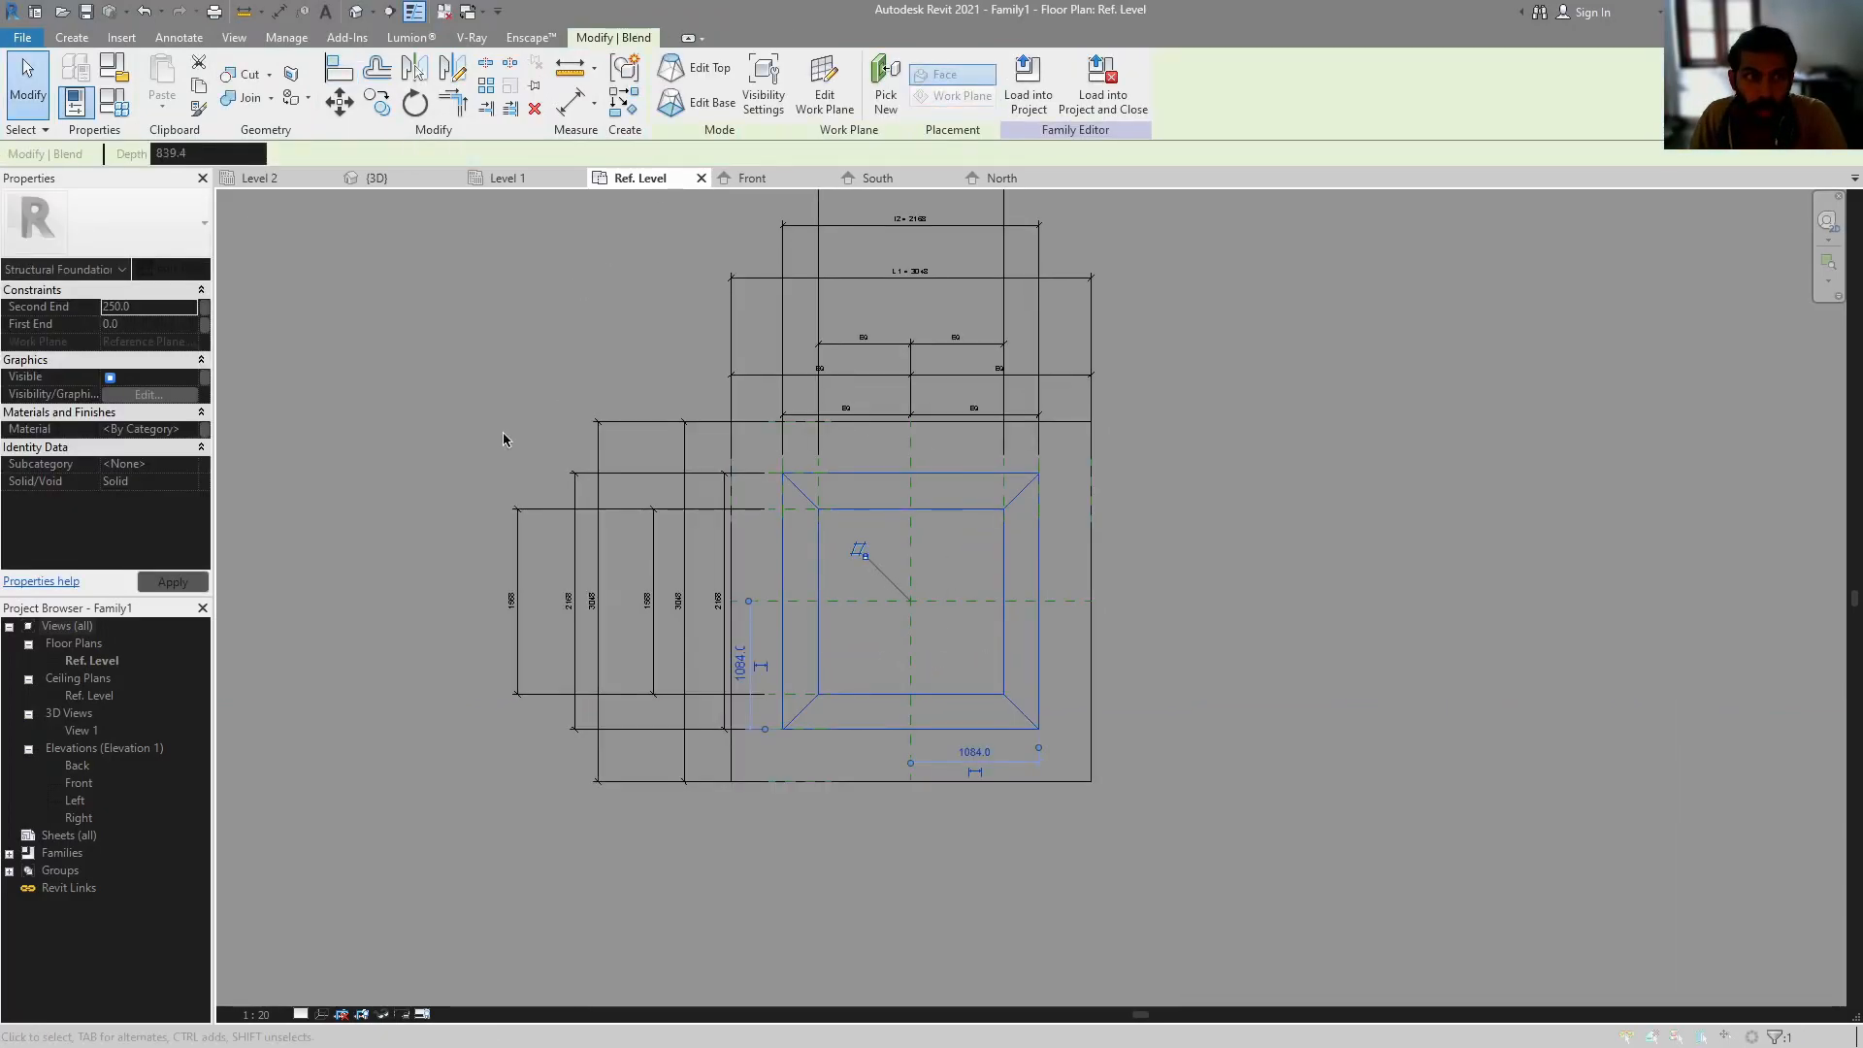
click(149, 308)
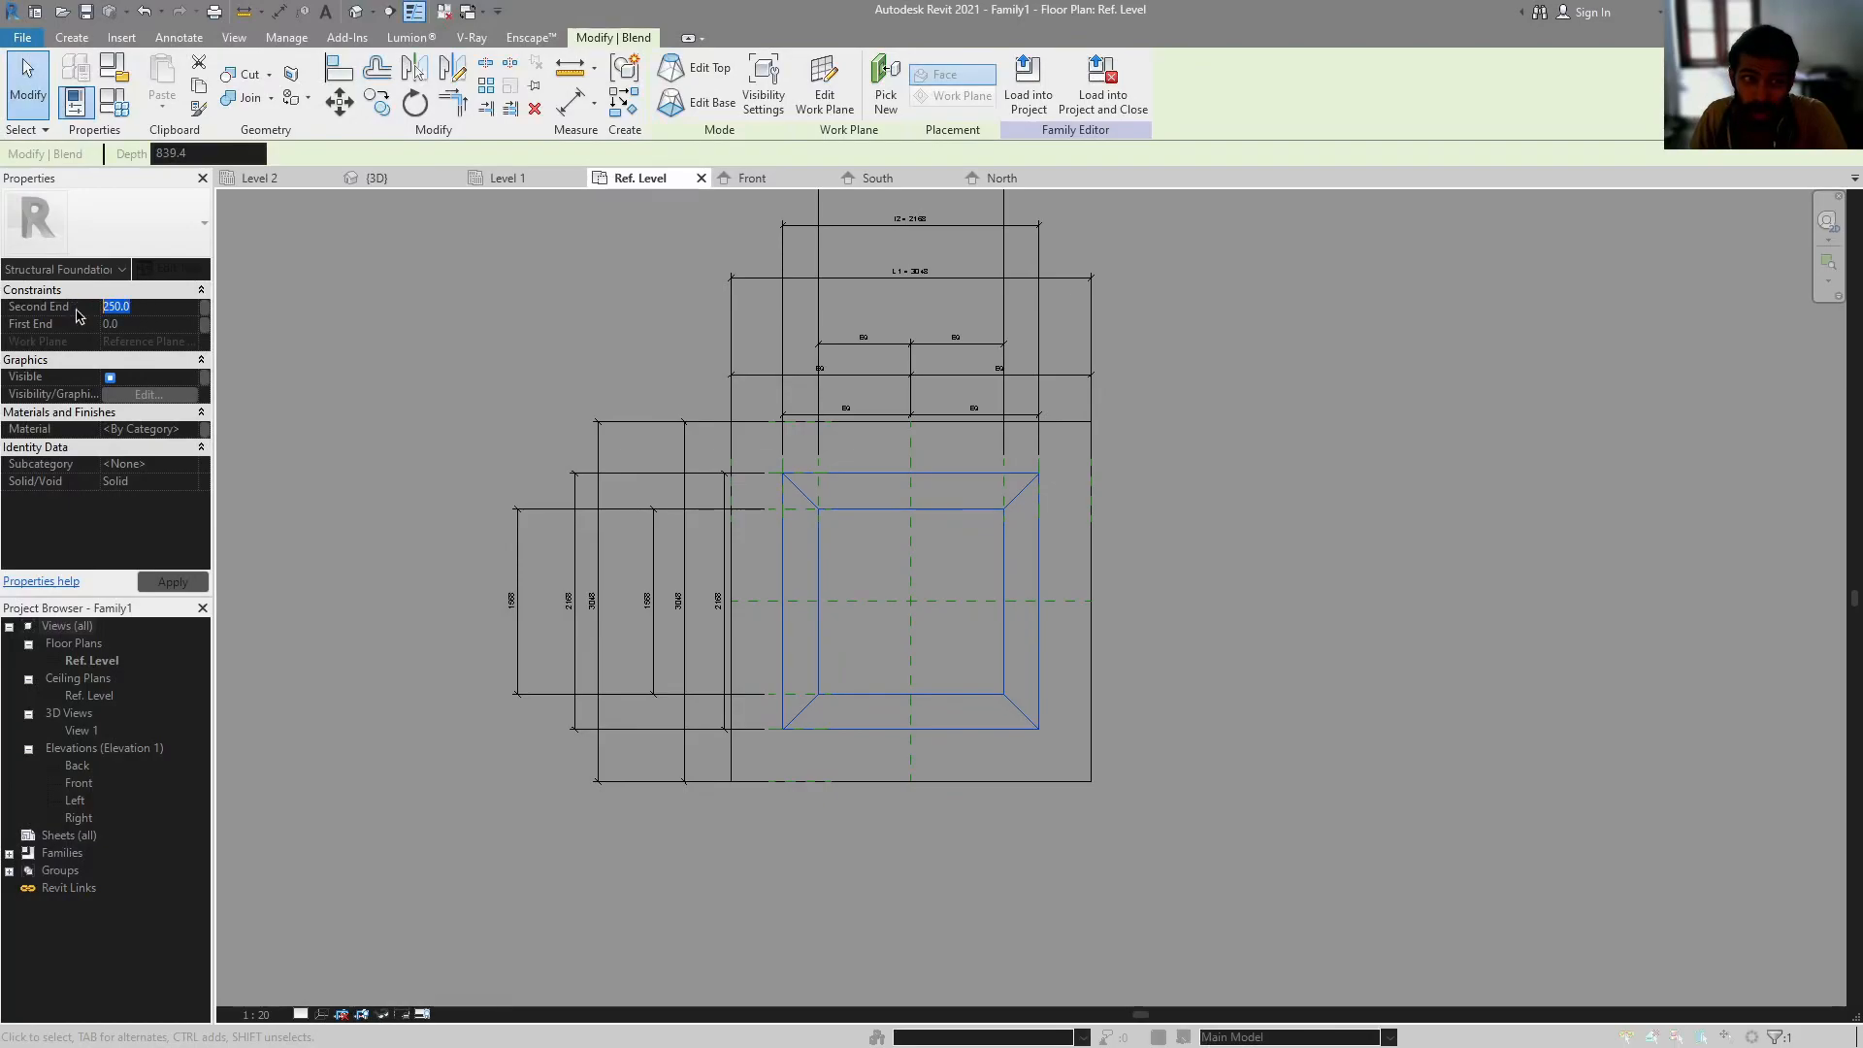
text(0)
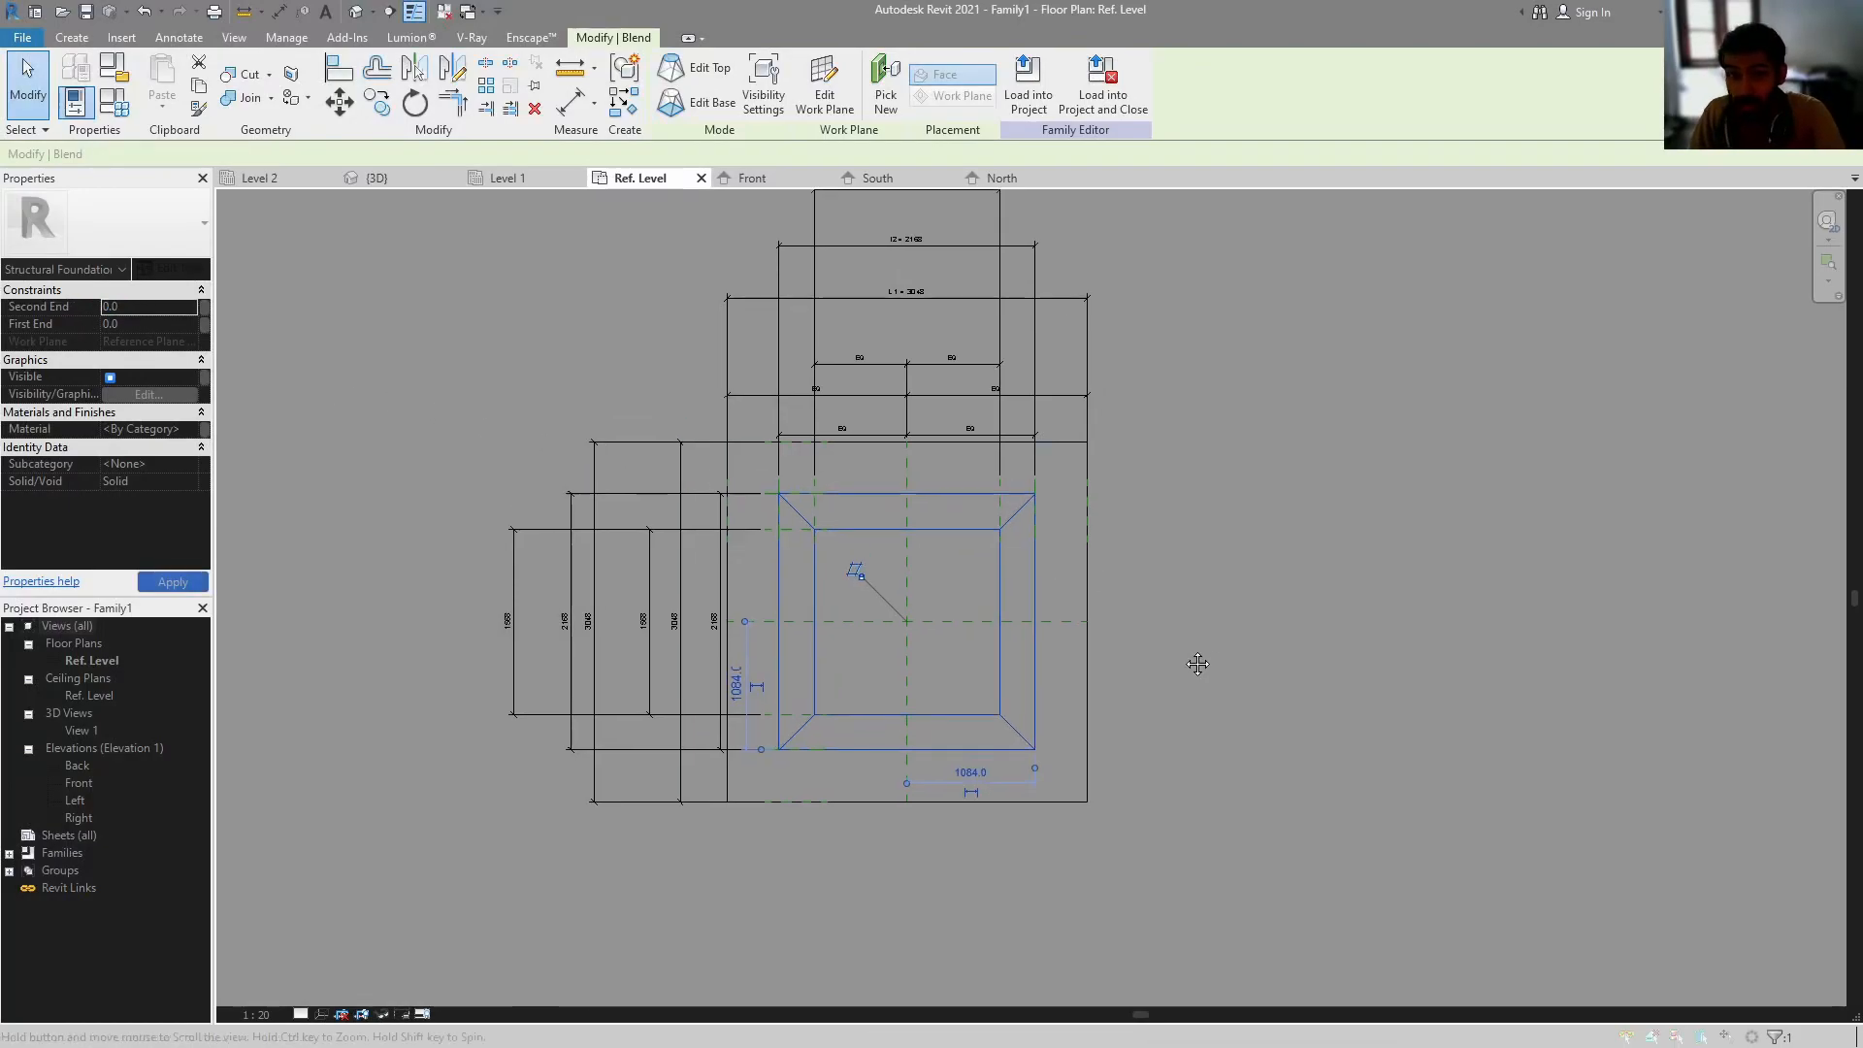
click(1186, 573)
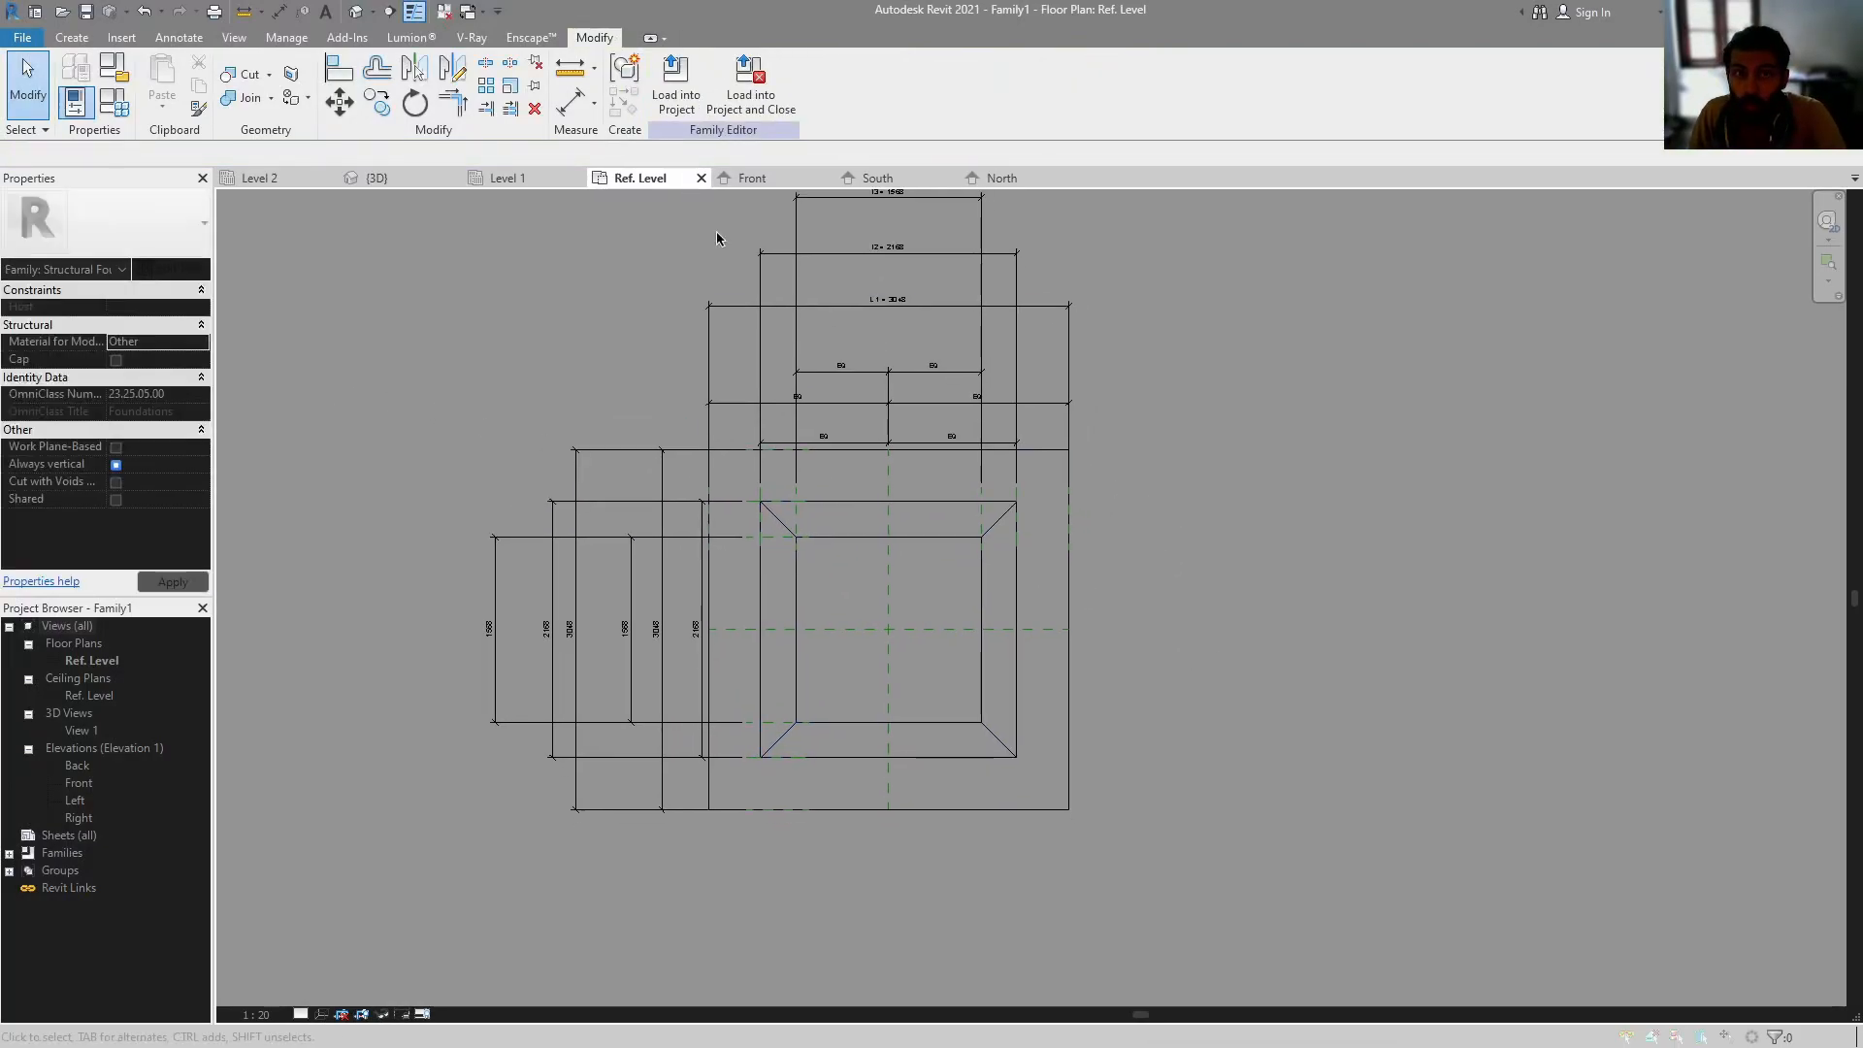
- Open the family's 3D view and set the d p dimension parameter to 600 in the family types
click(372, 12)
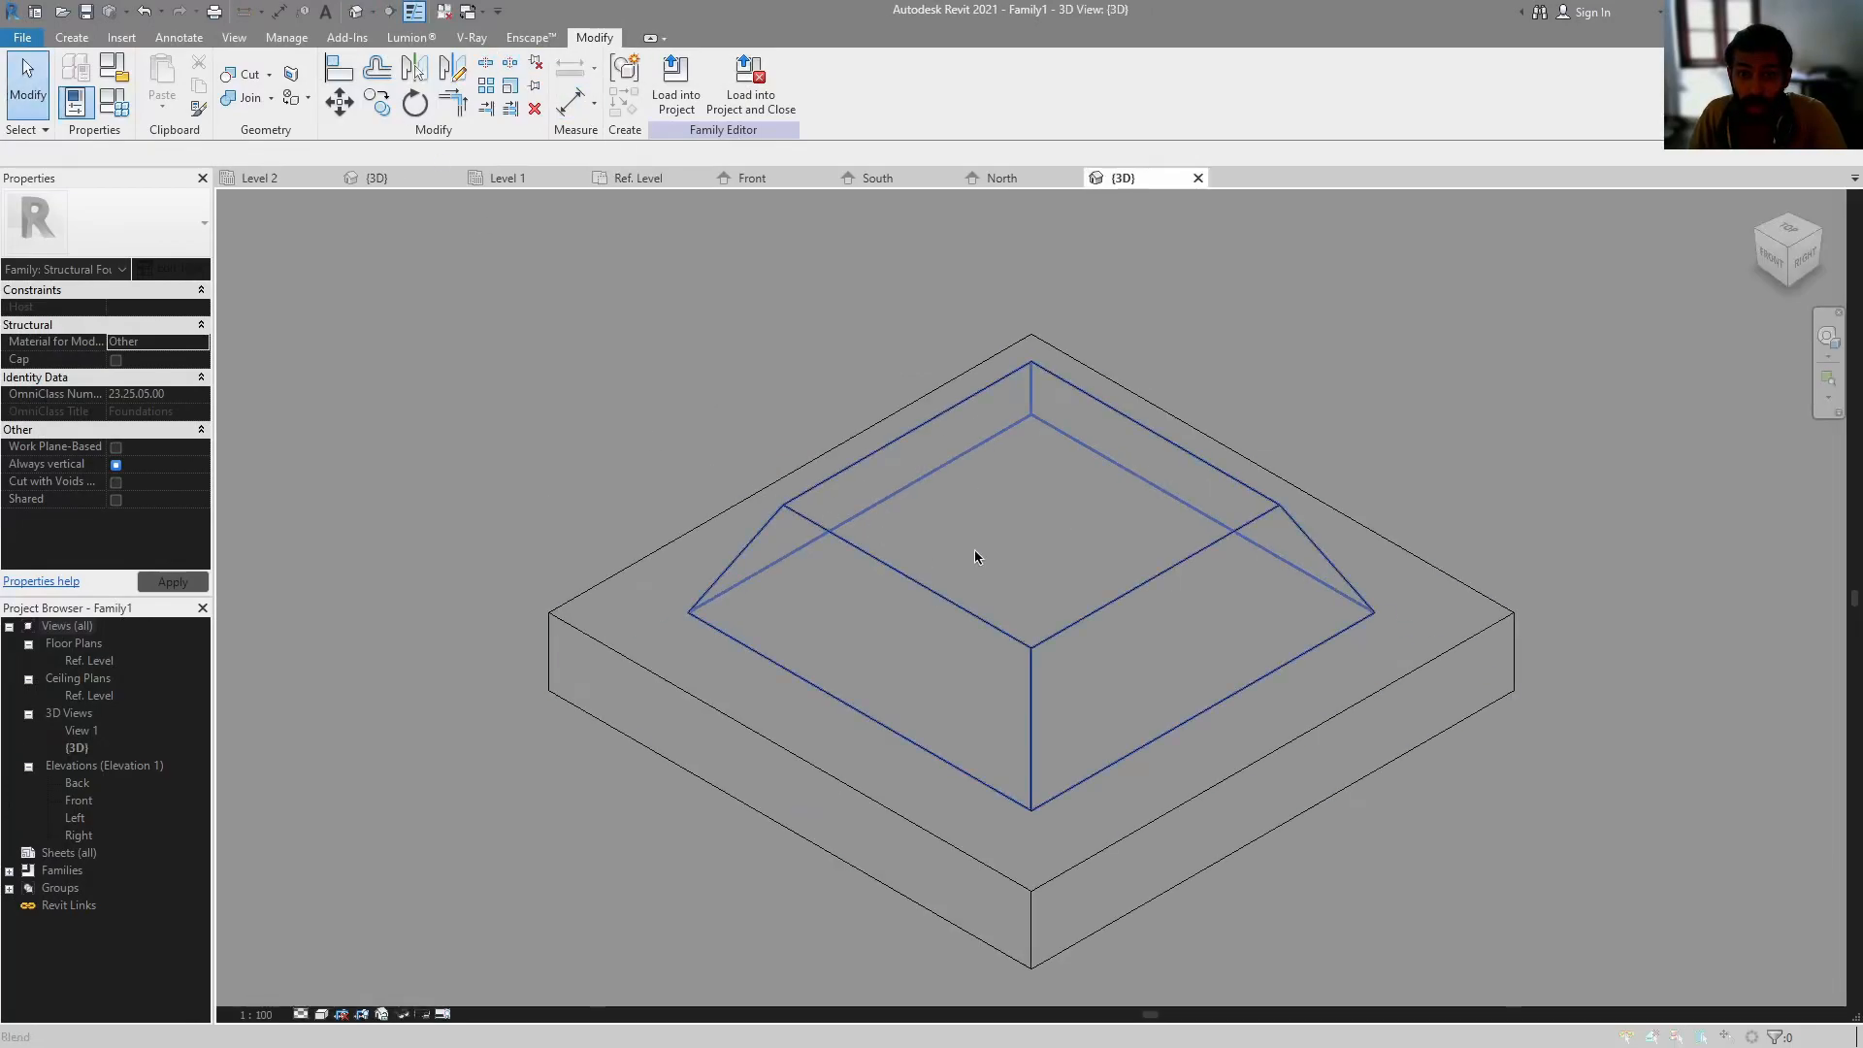
click(1210, 631)
key(Escape)
shift+middle_drag(1296, 689, 1494, 642)
click(114, 101)
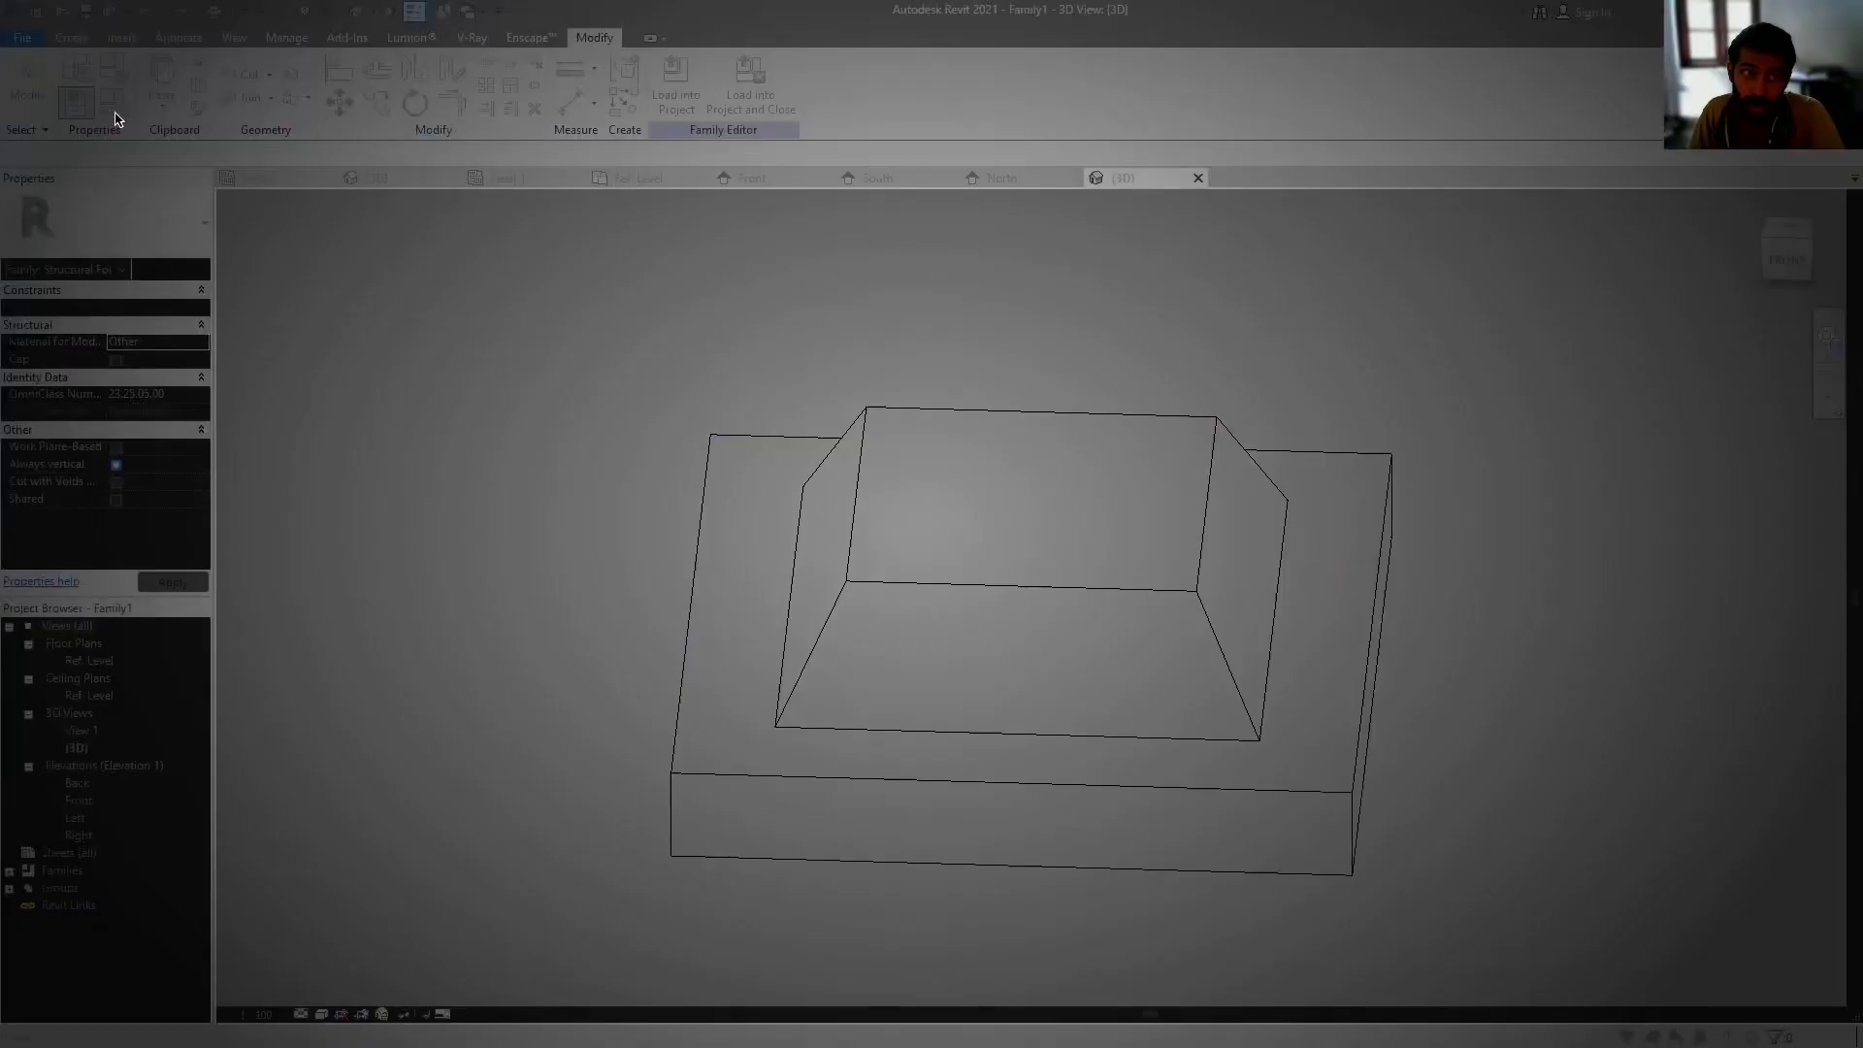
click(428, 515)
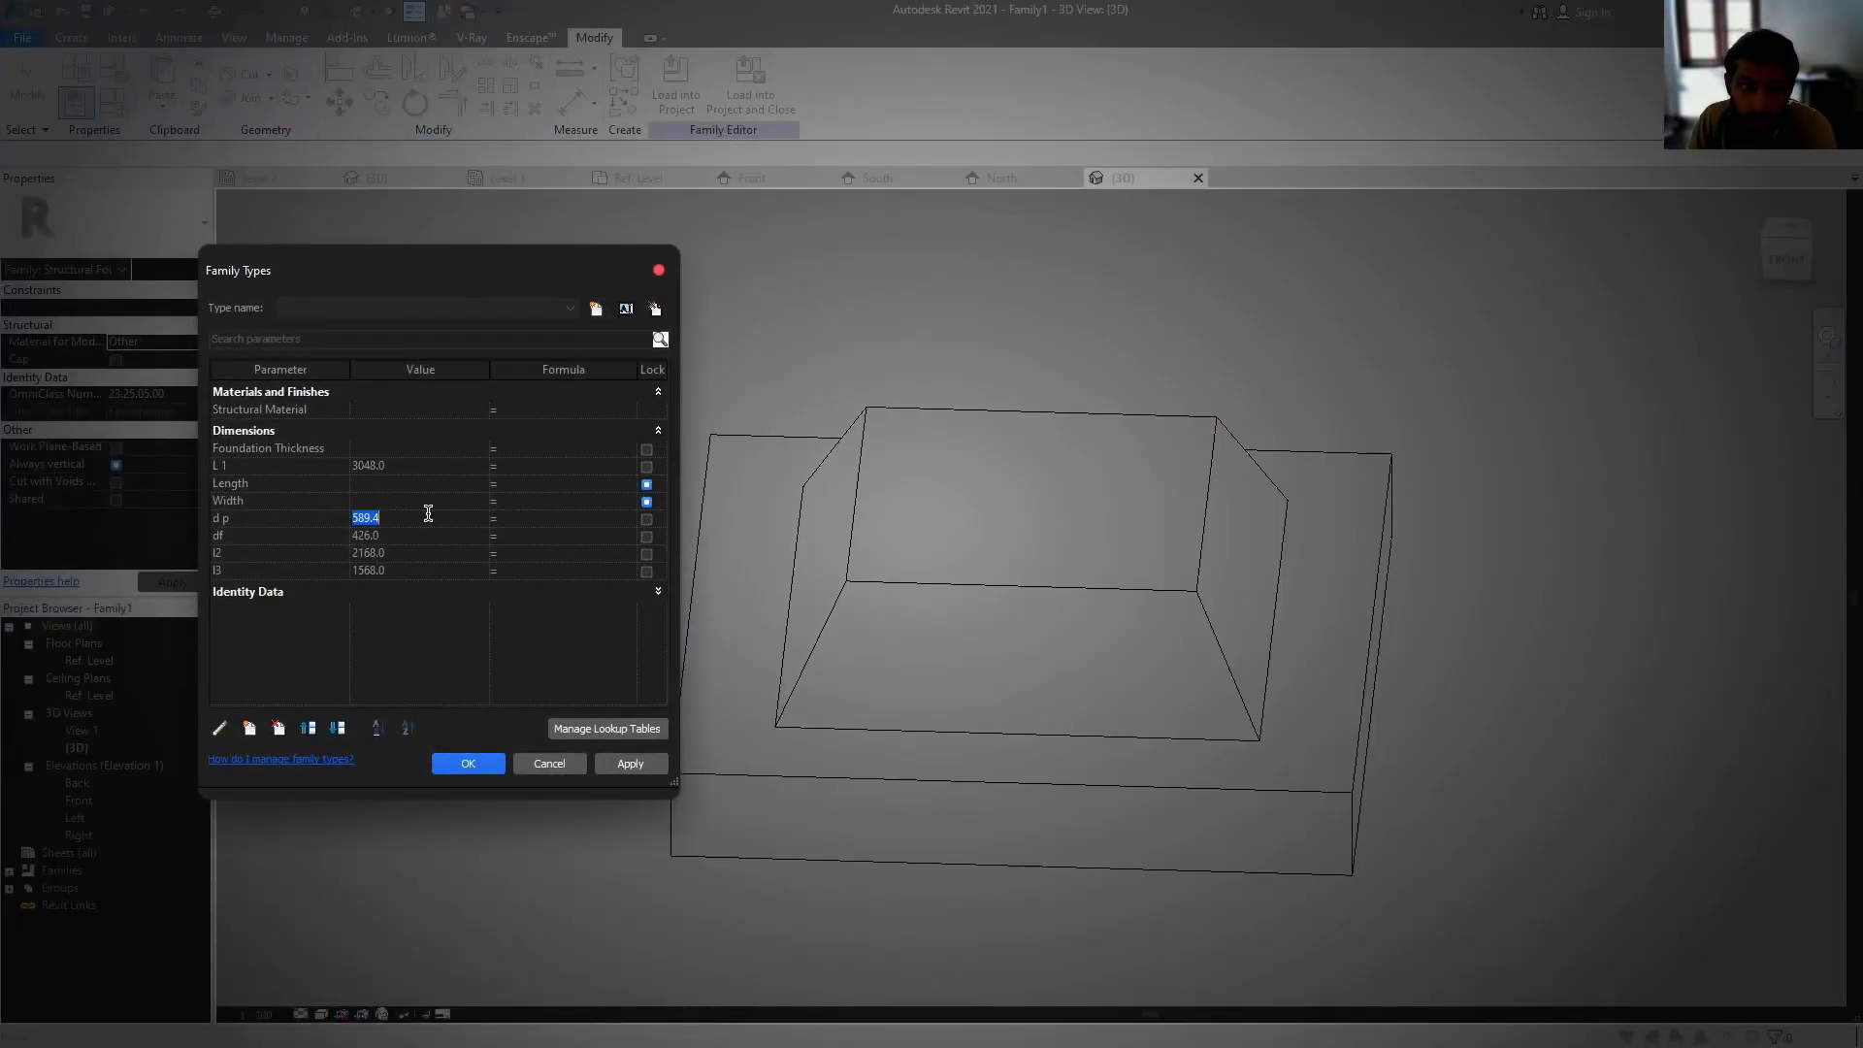
click(628, 765)
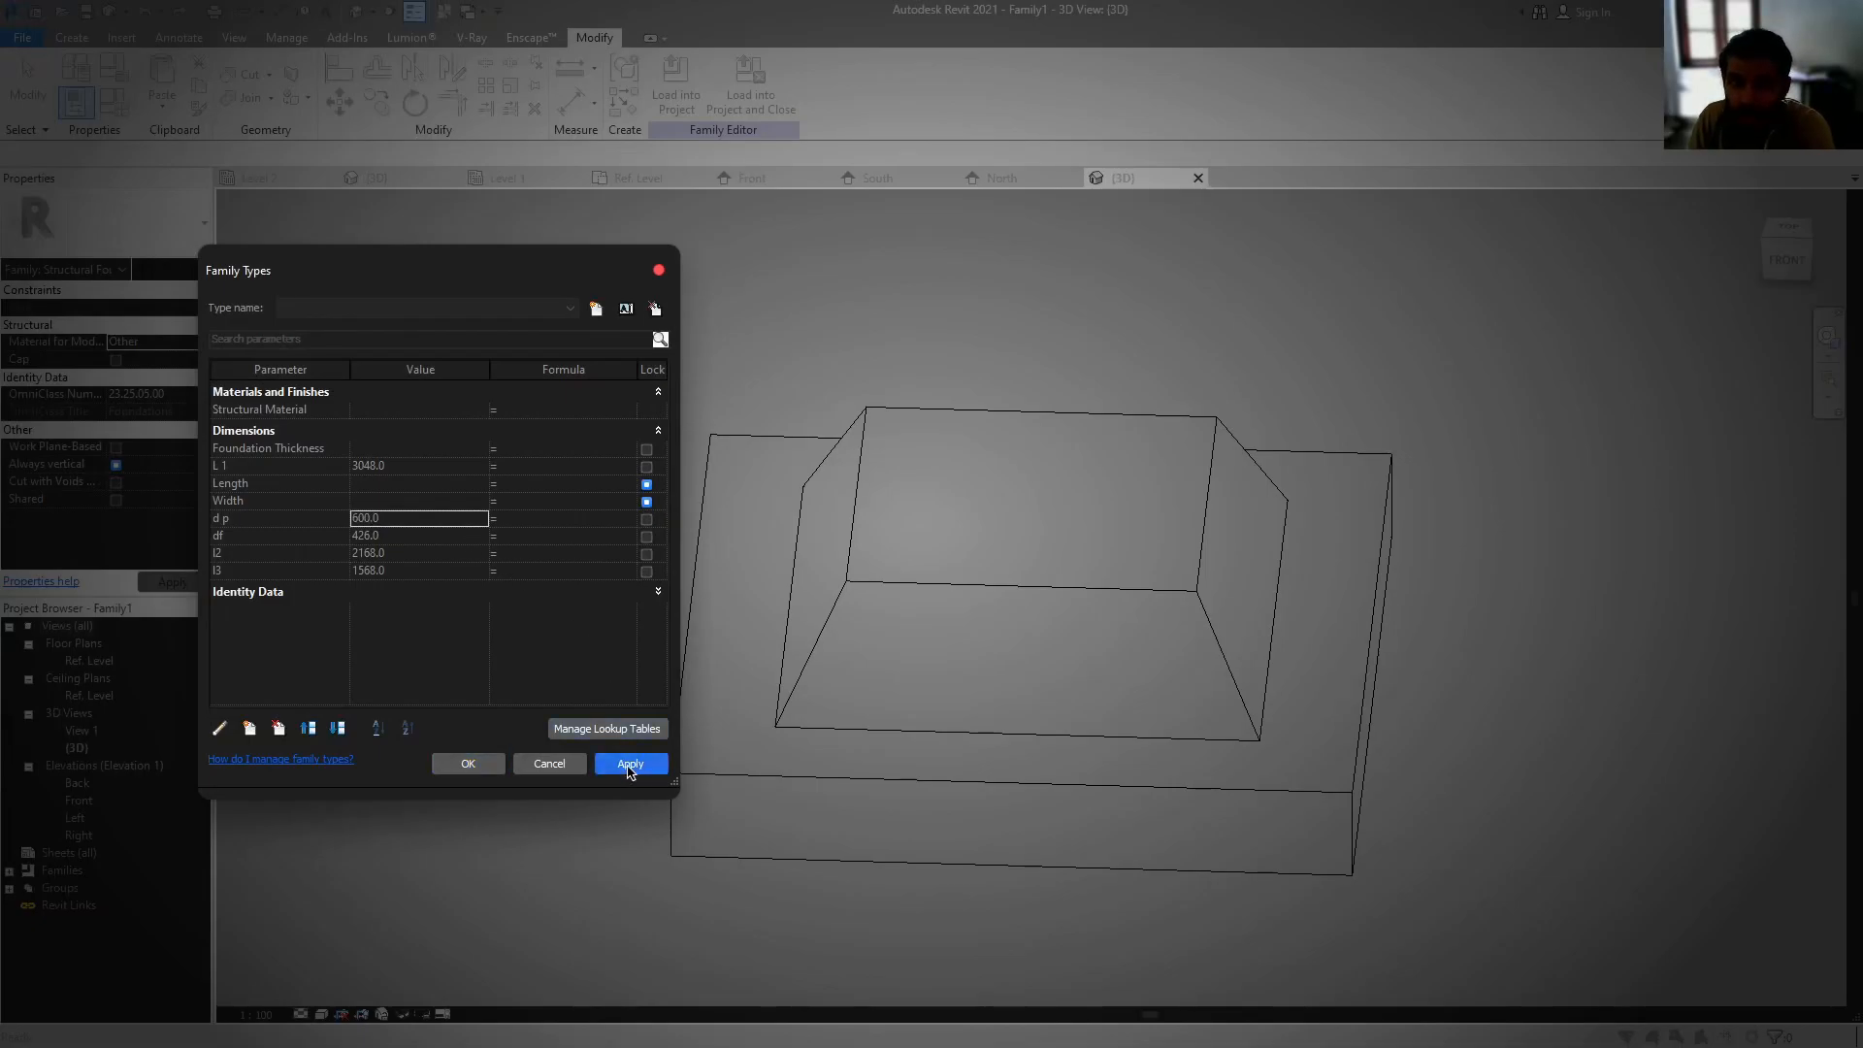
click(465, 762)
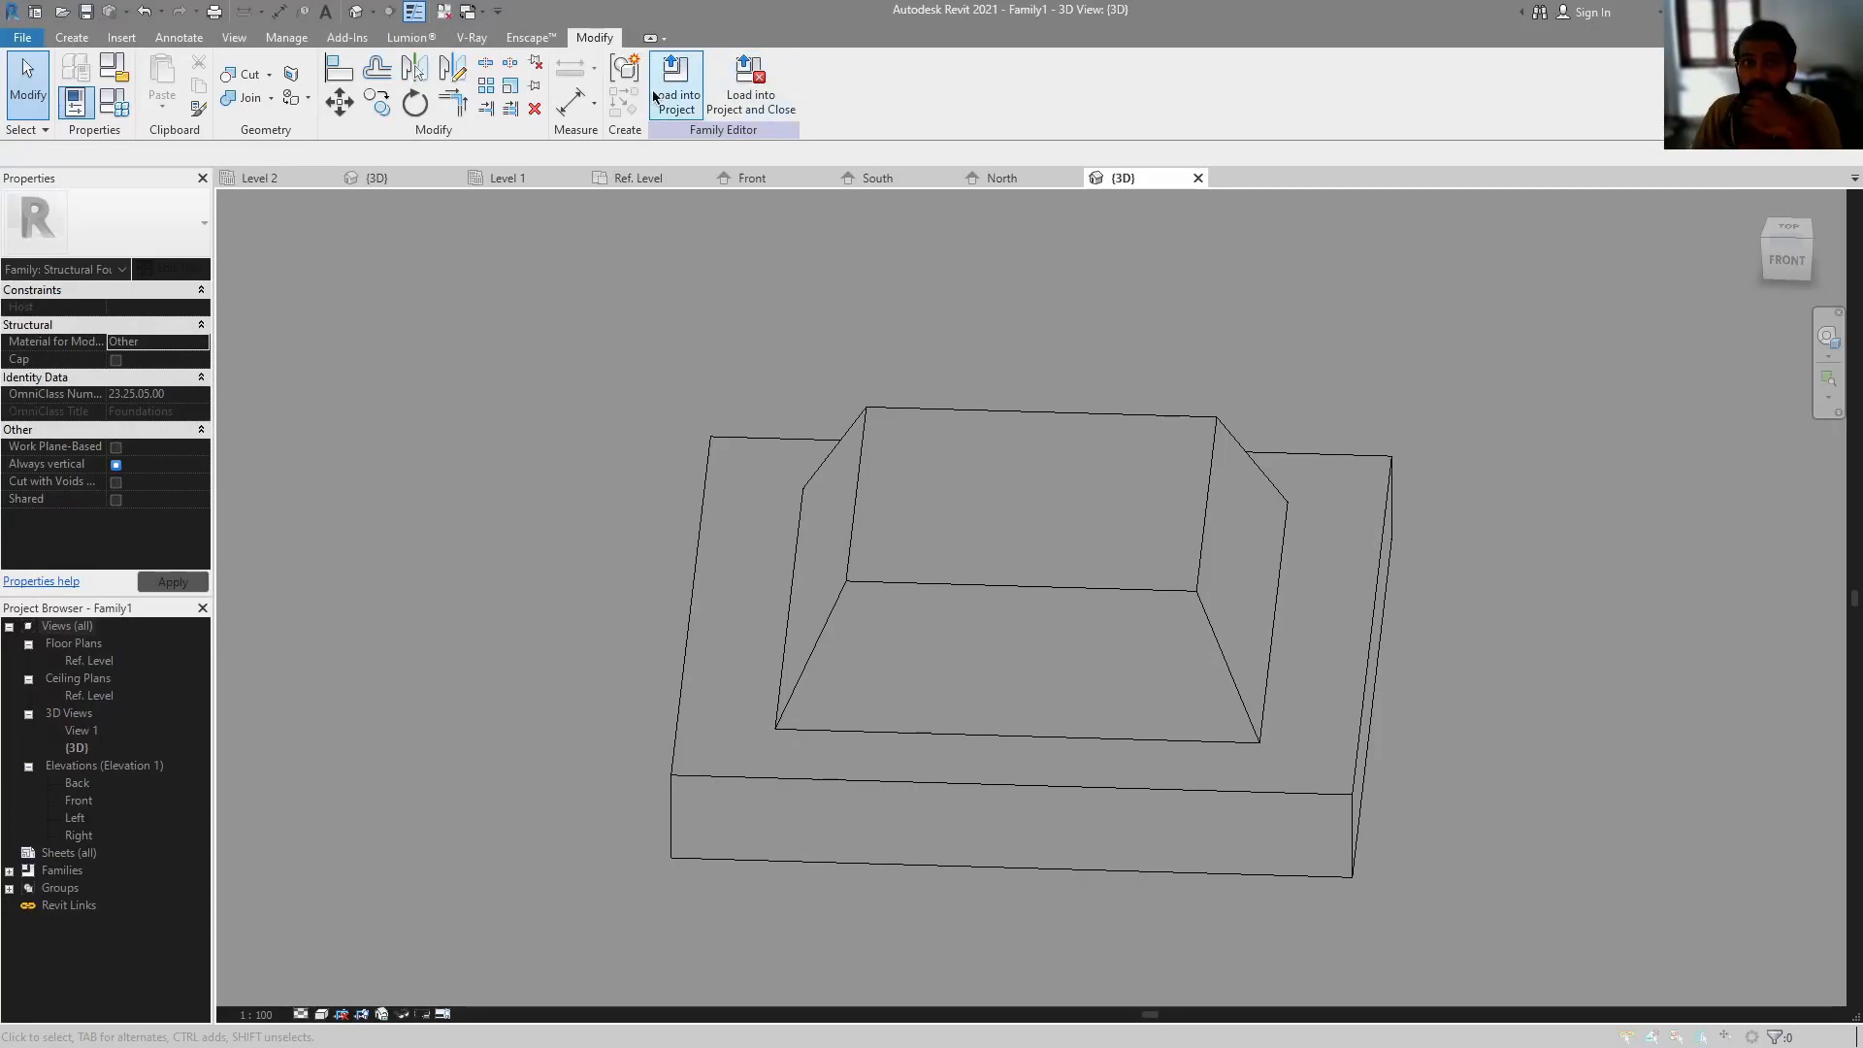
- Load the family into Project1 and place one isolated foundation on Level 1 where grids 2 and 4 cross
click(676, 97)
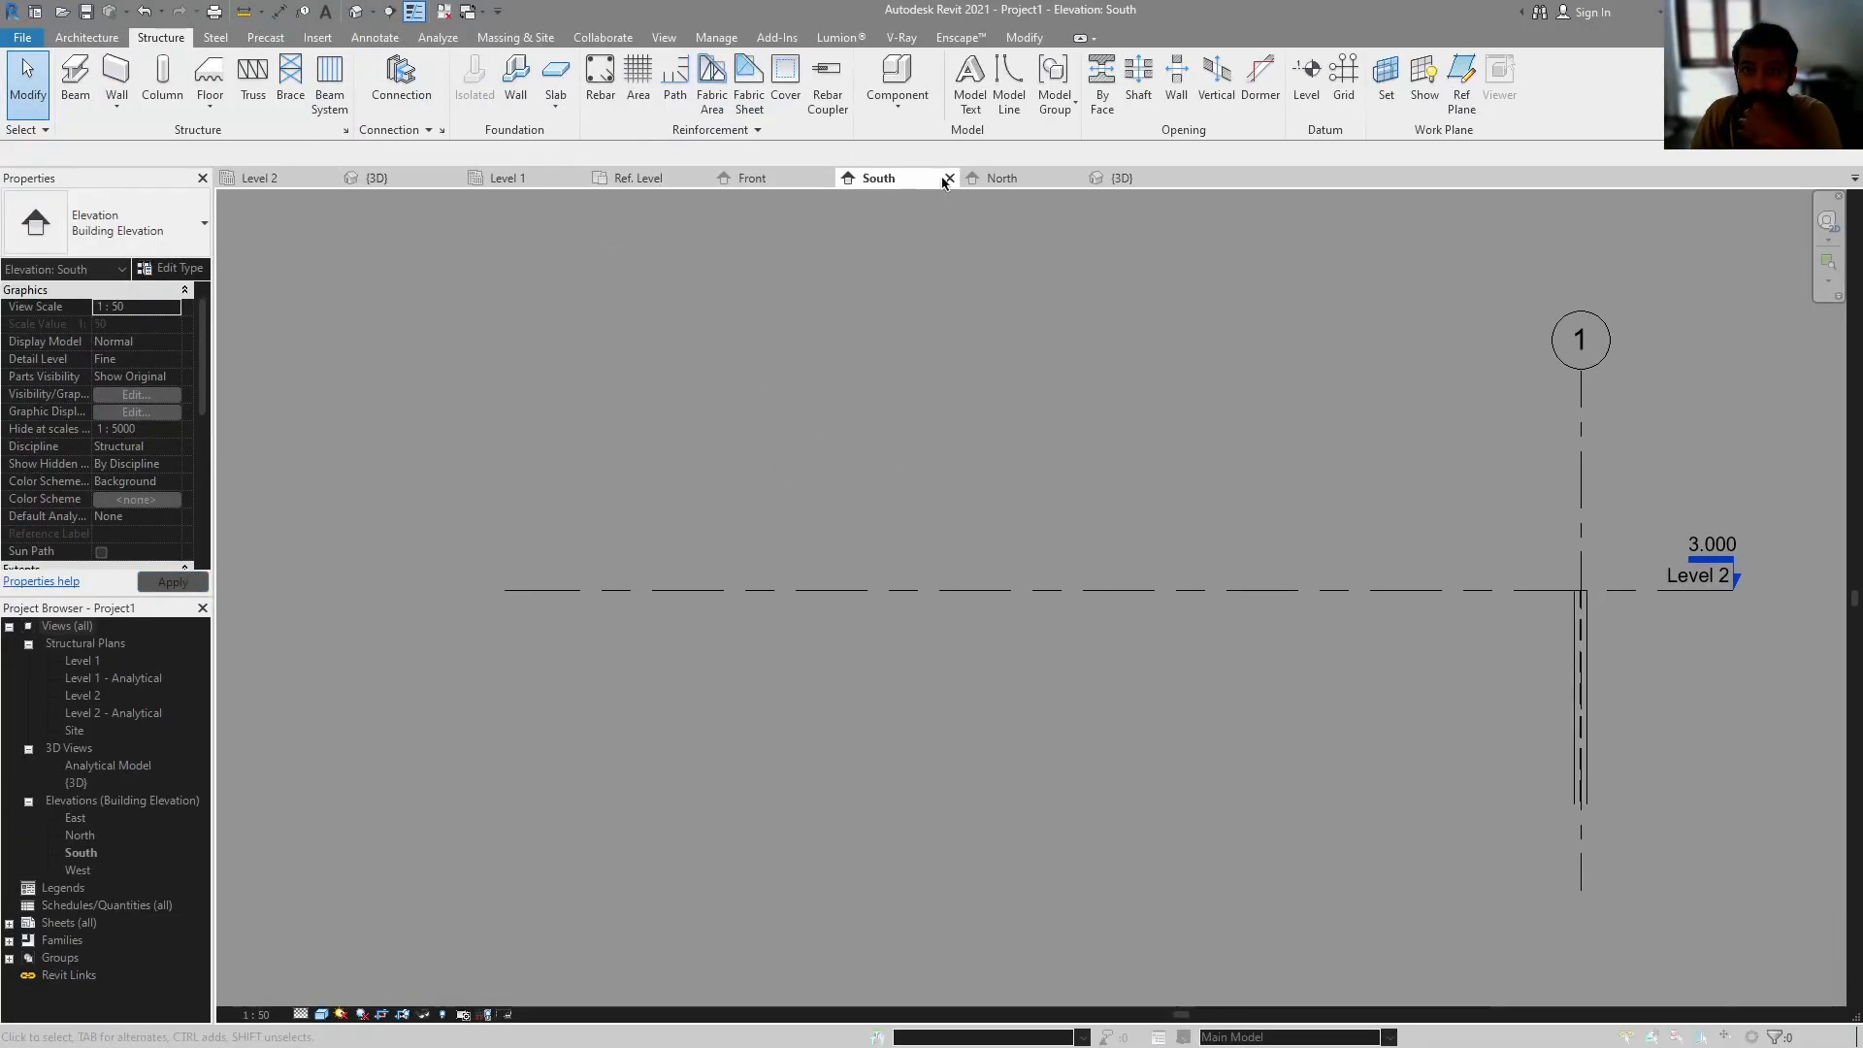
click(510, 180)
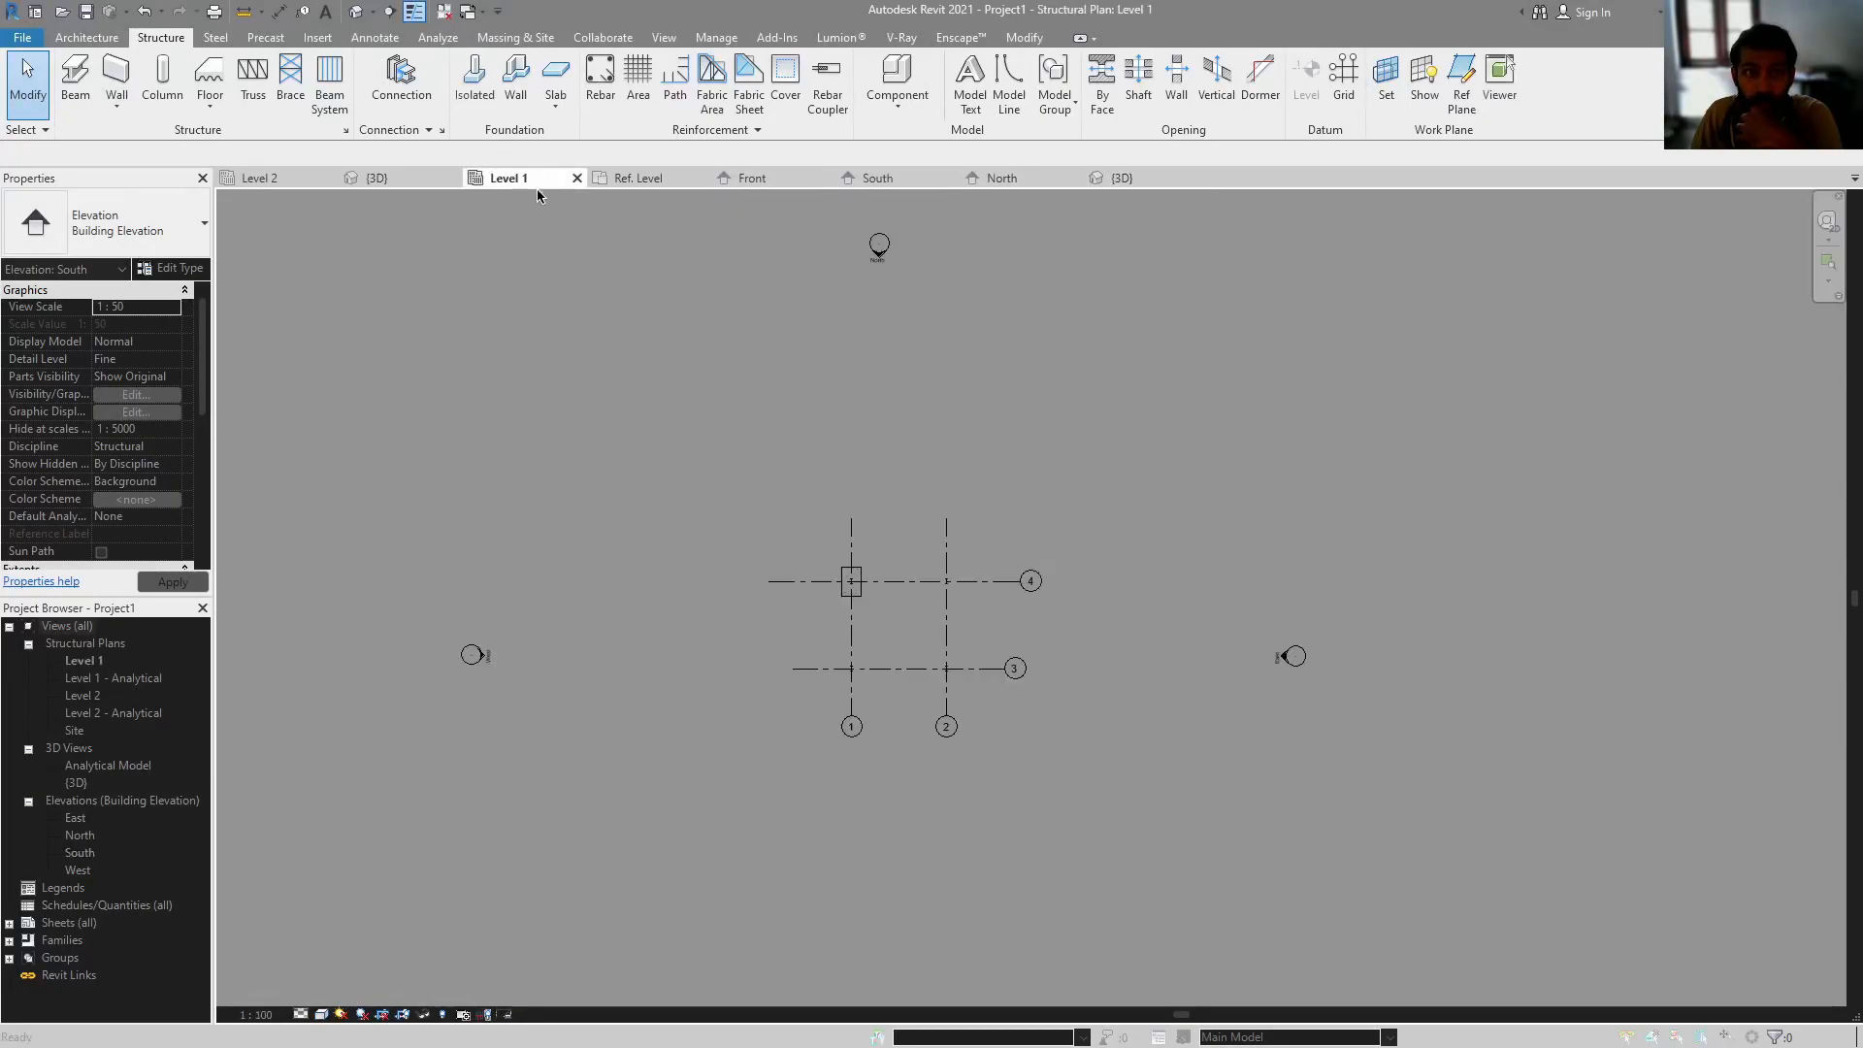
click(474, 83)
scroll(970, 640, up, 7)
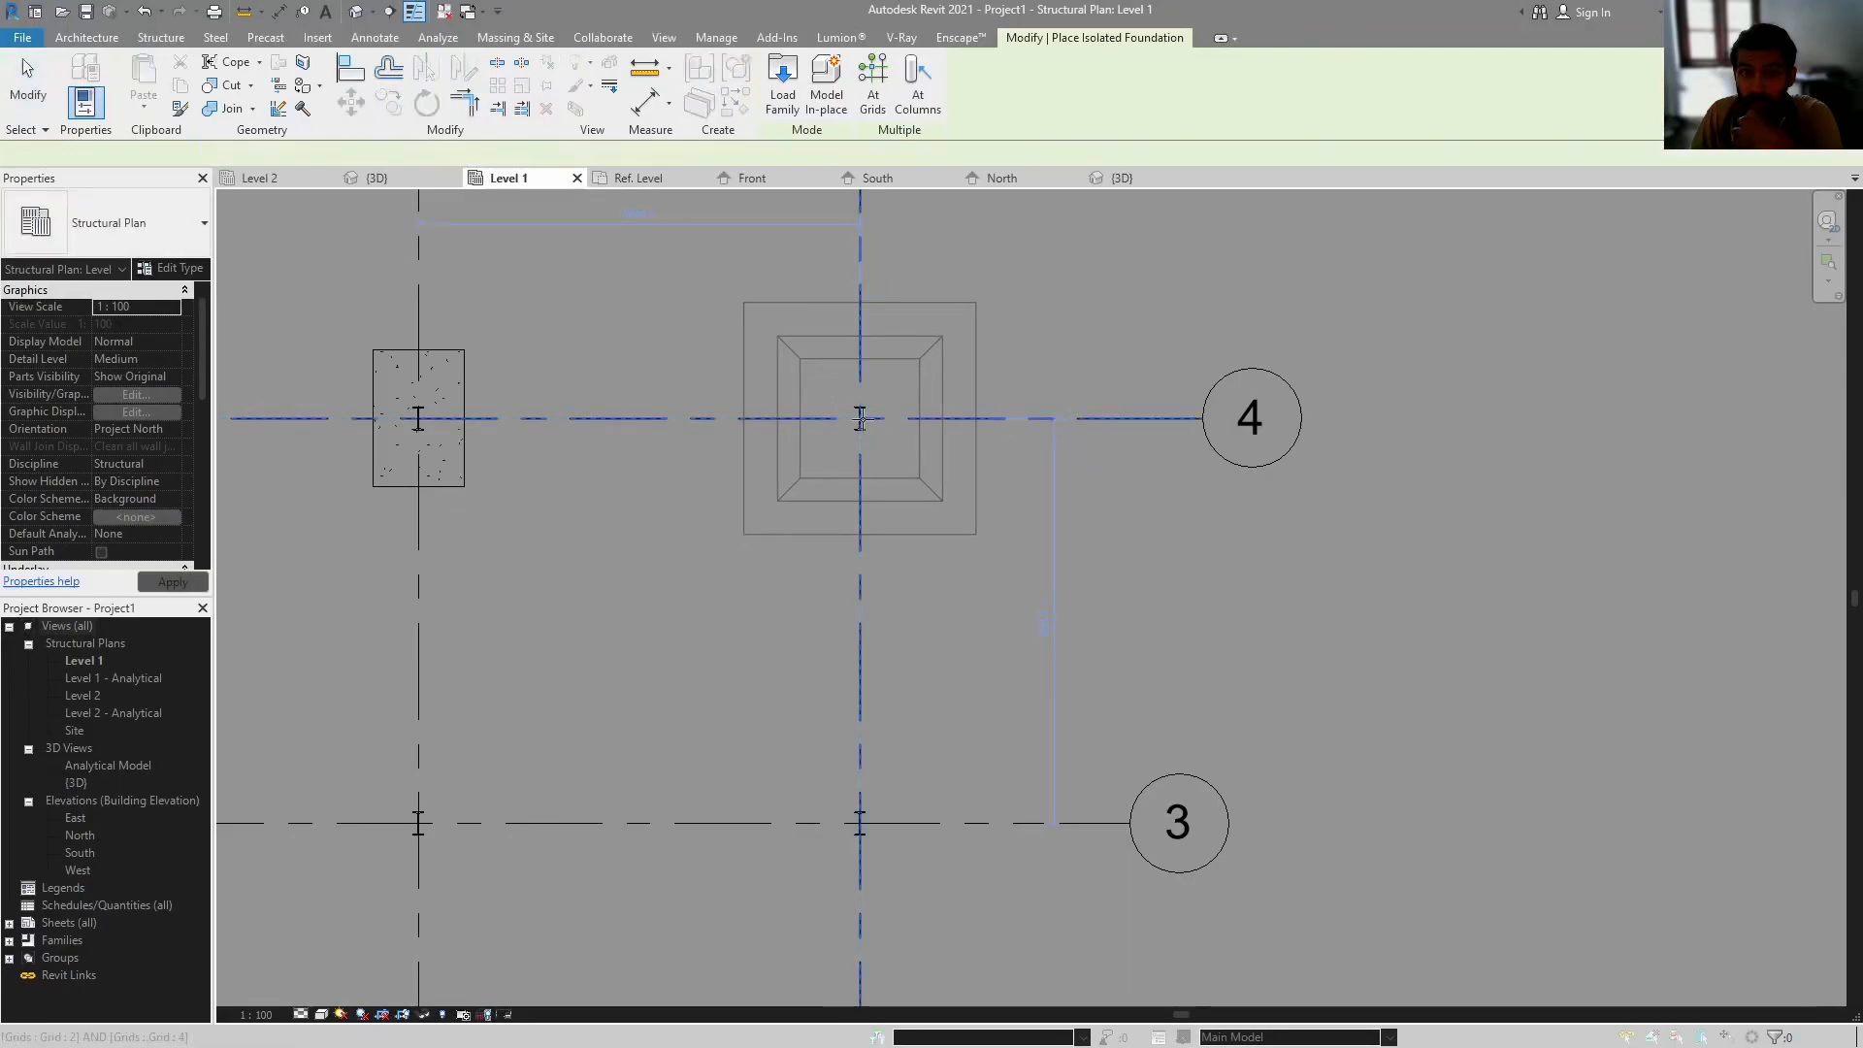
middle_drag(999, 685, 1009, 590)
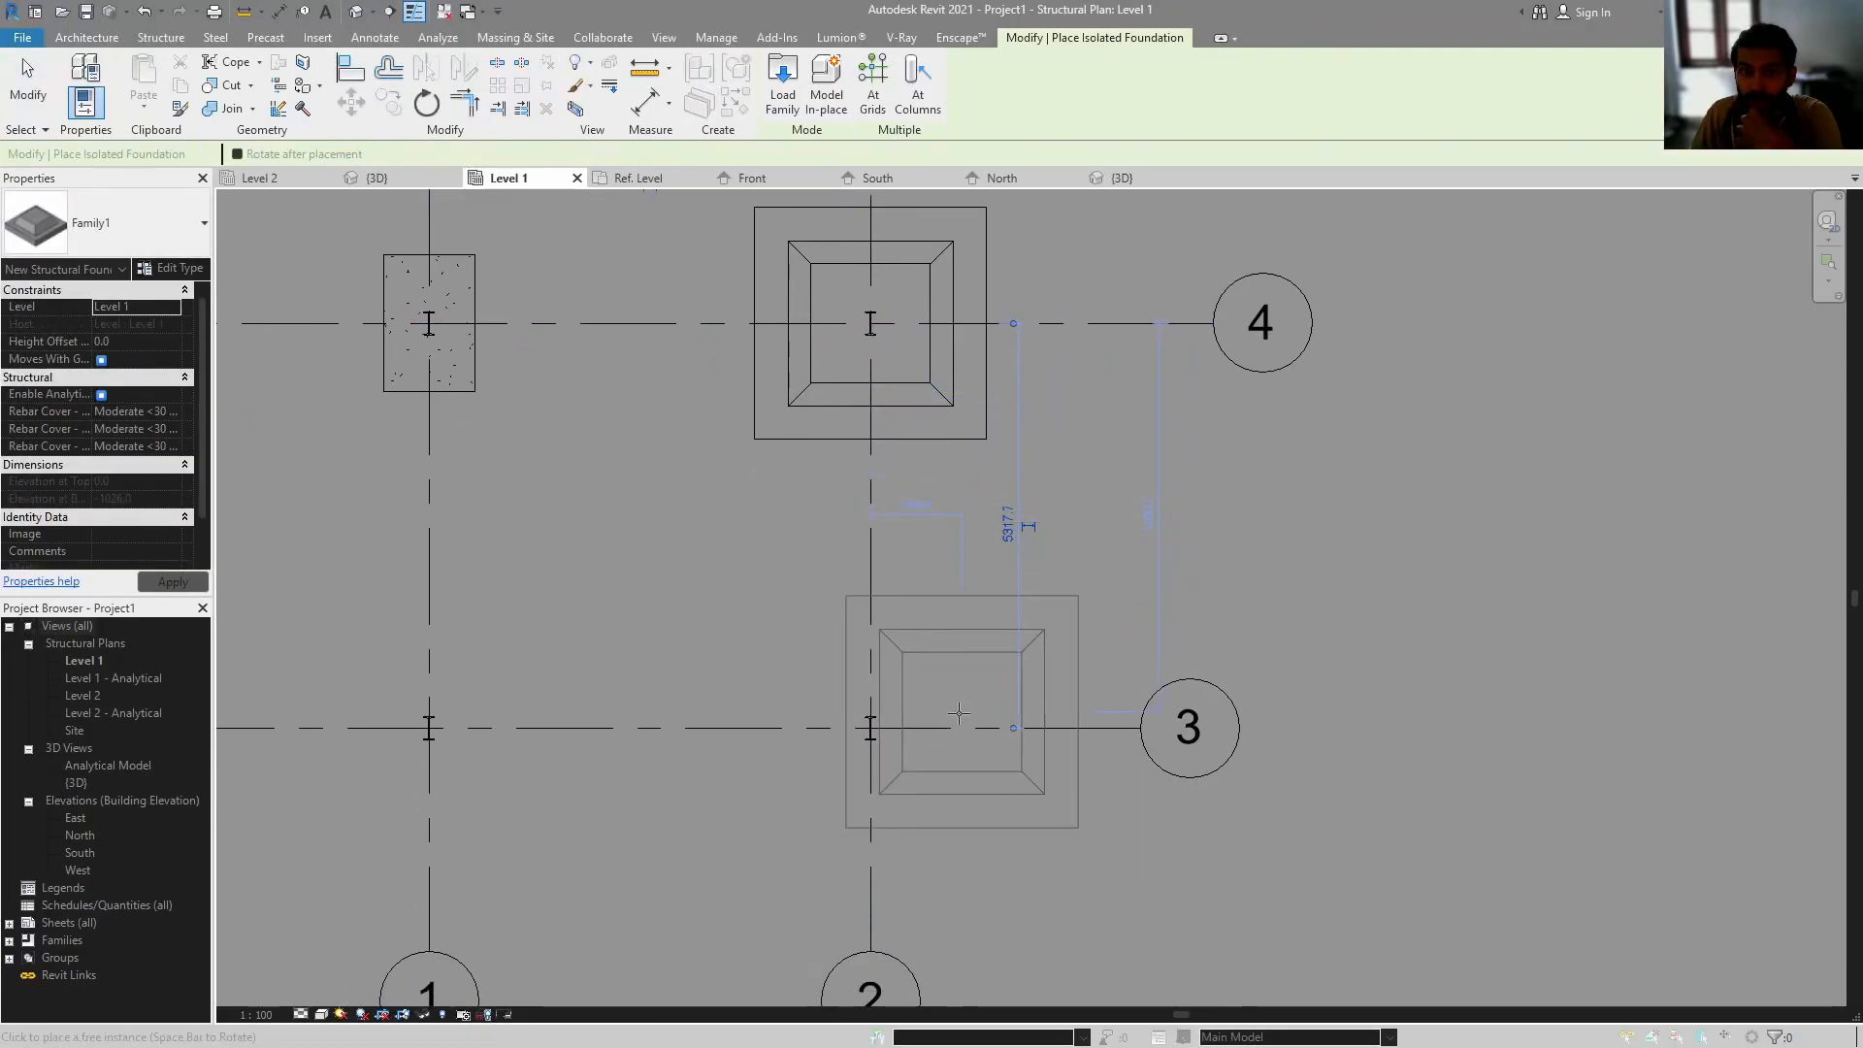
- Use At Grids placement to add isolated foundations where grid 3 crosses grids 1 and 2
click(873, 94)
drag(973, 633, 352, 870)
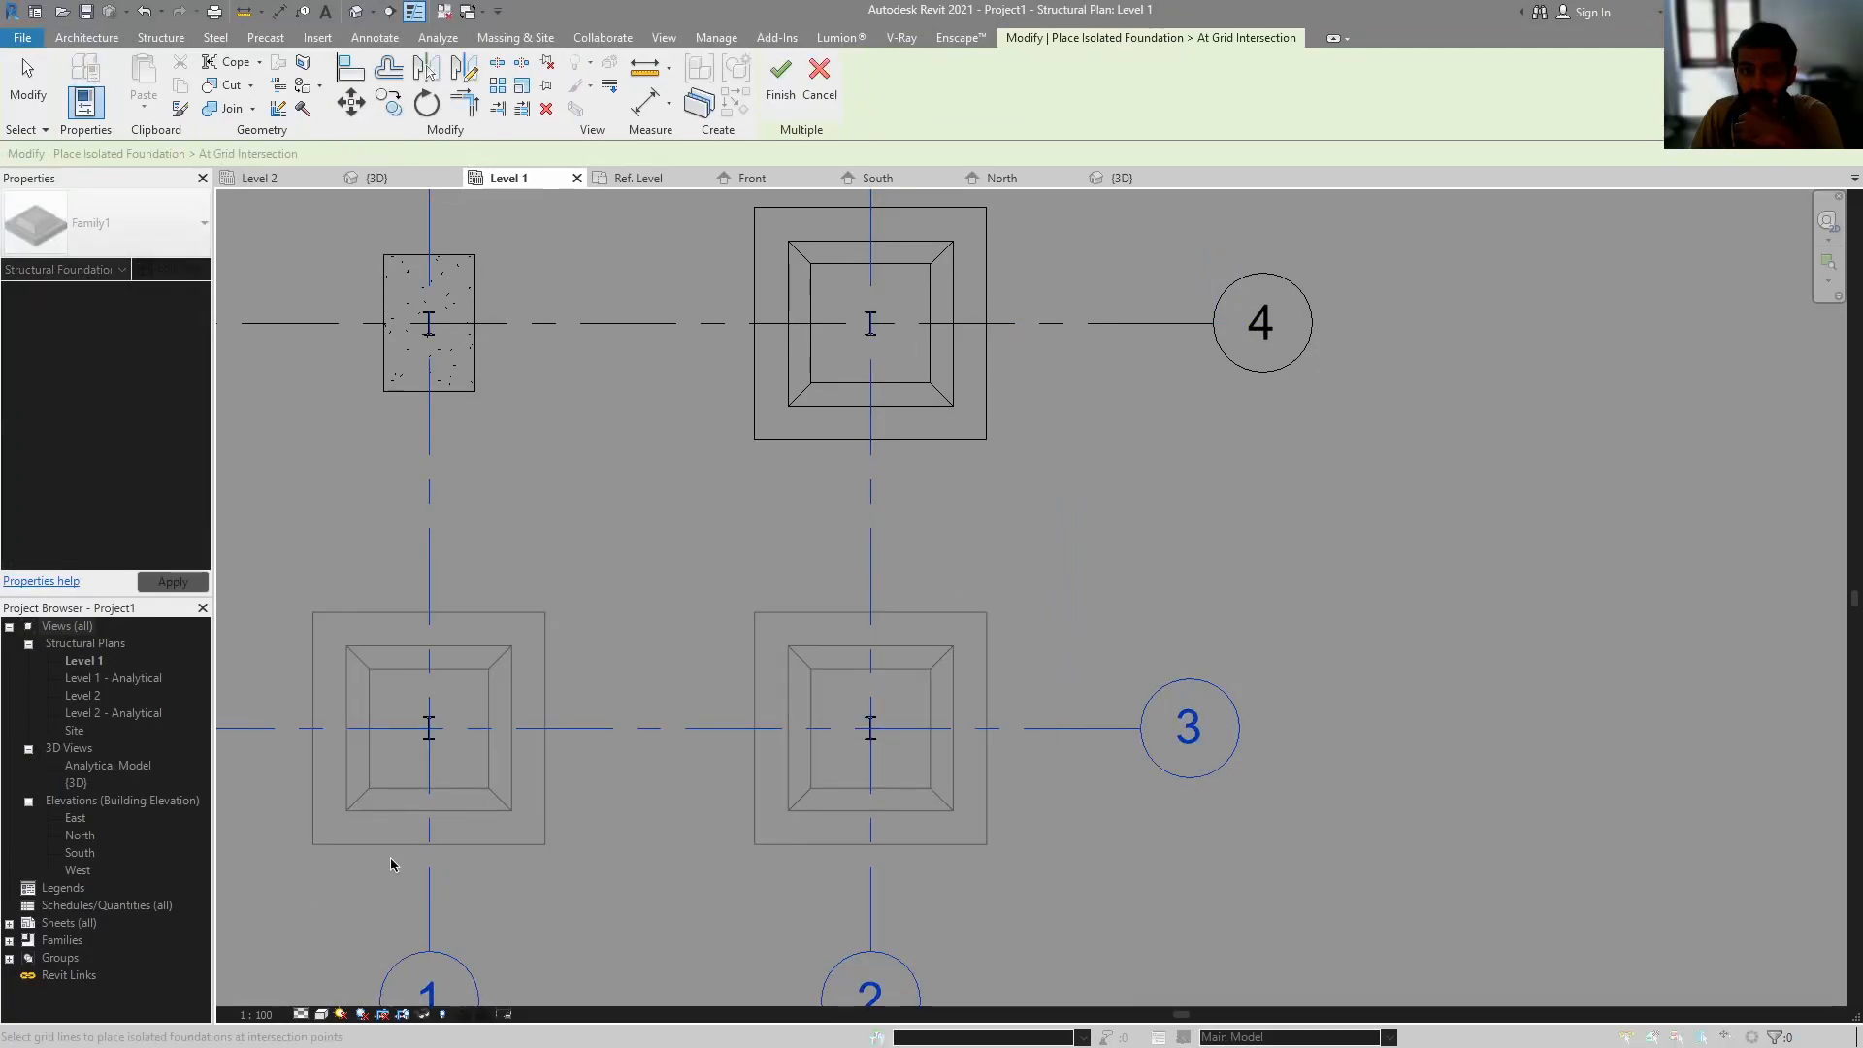
click(780, 82)
middle_drag(1135, 609, 1173, 644)
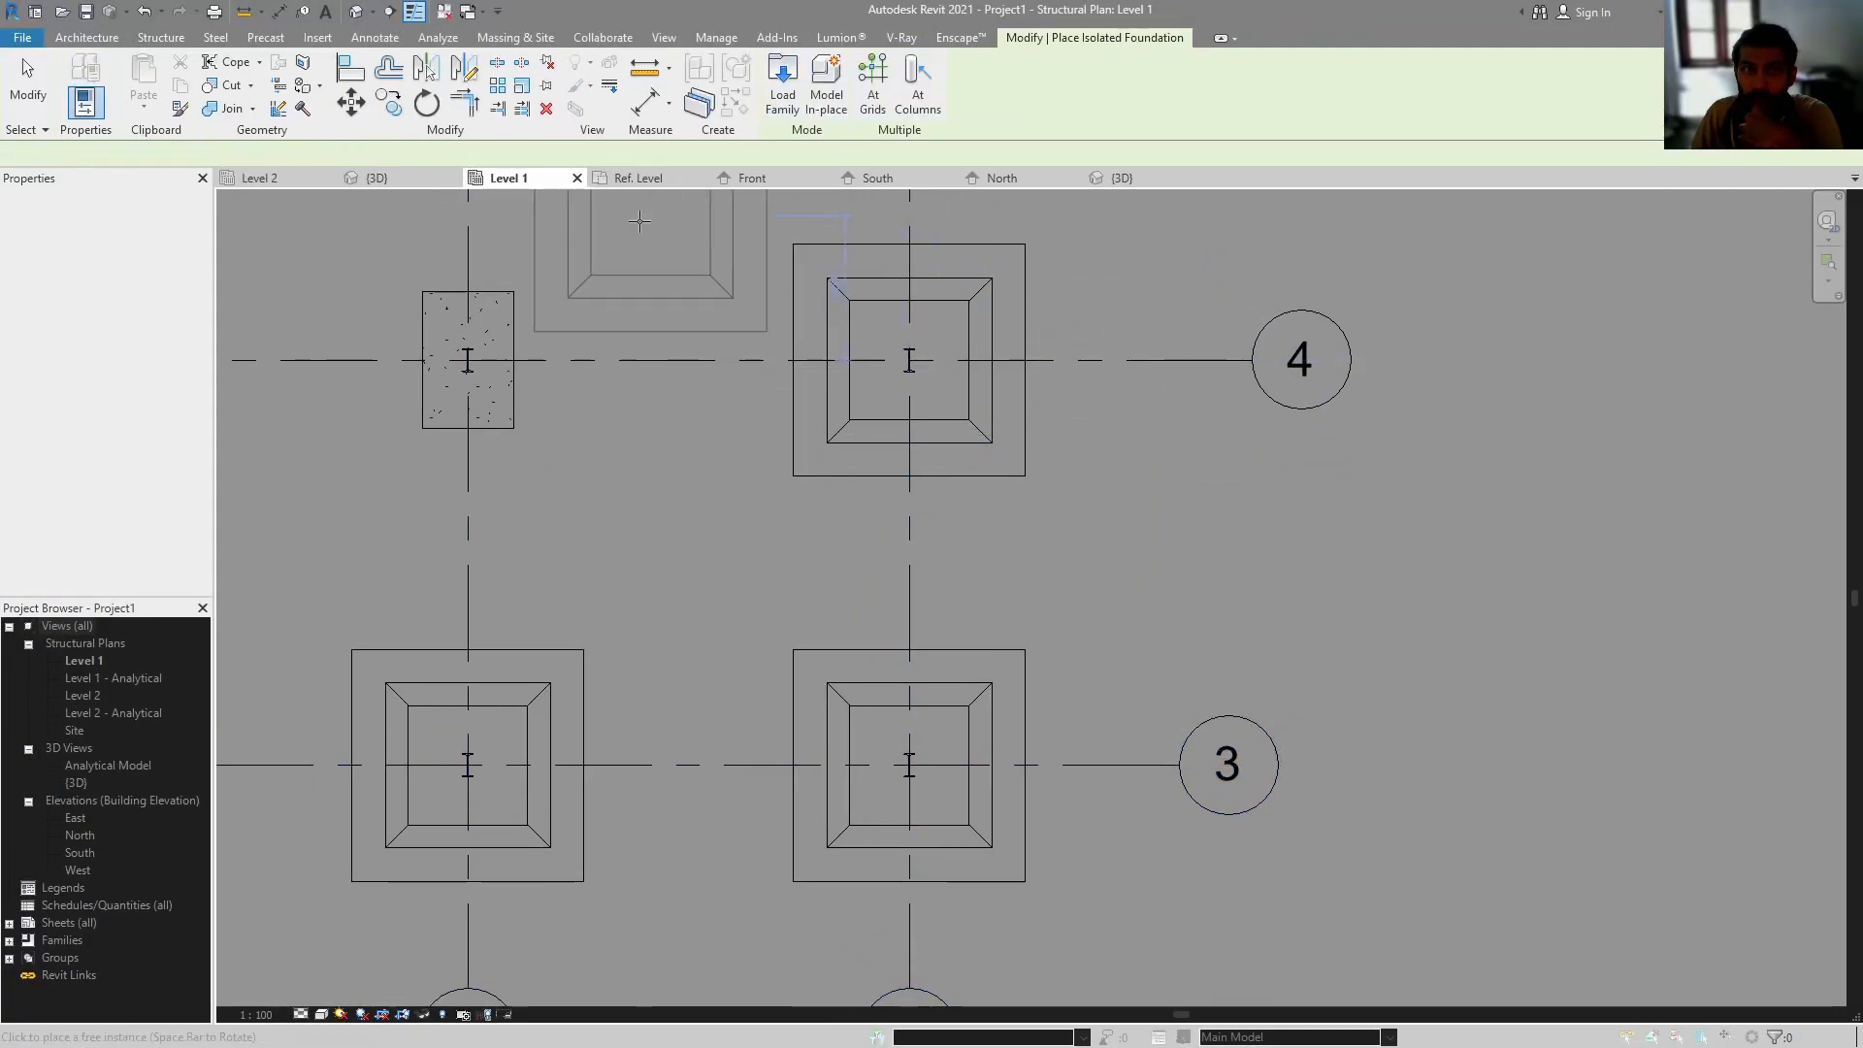
- Examine the placed foundations under the steel columns in the project's 3D view
click(356, 11)
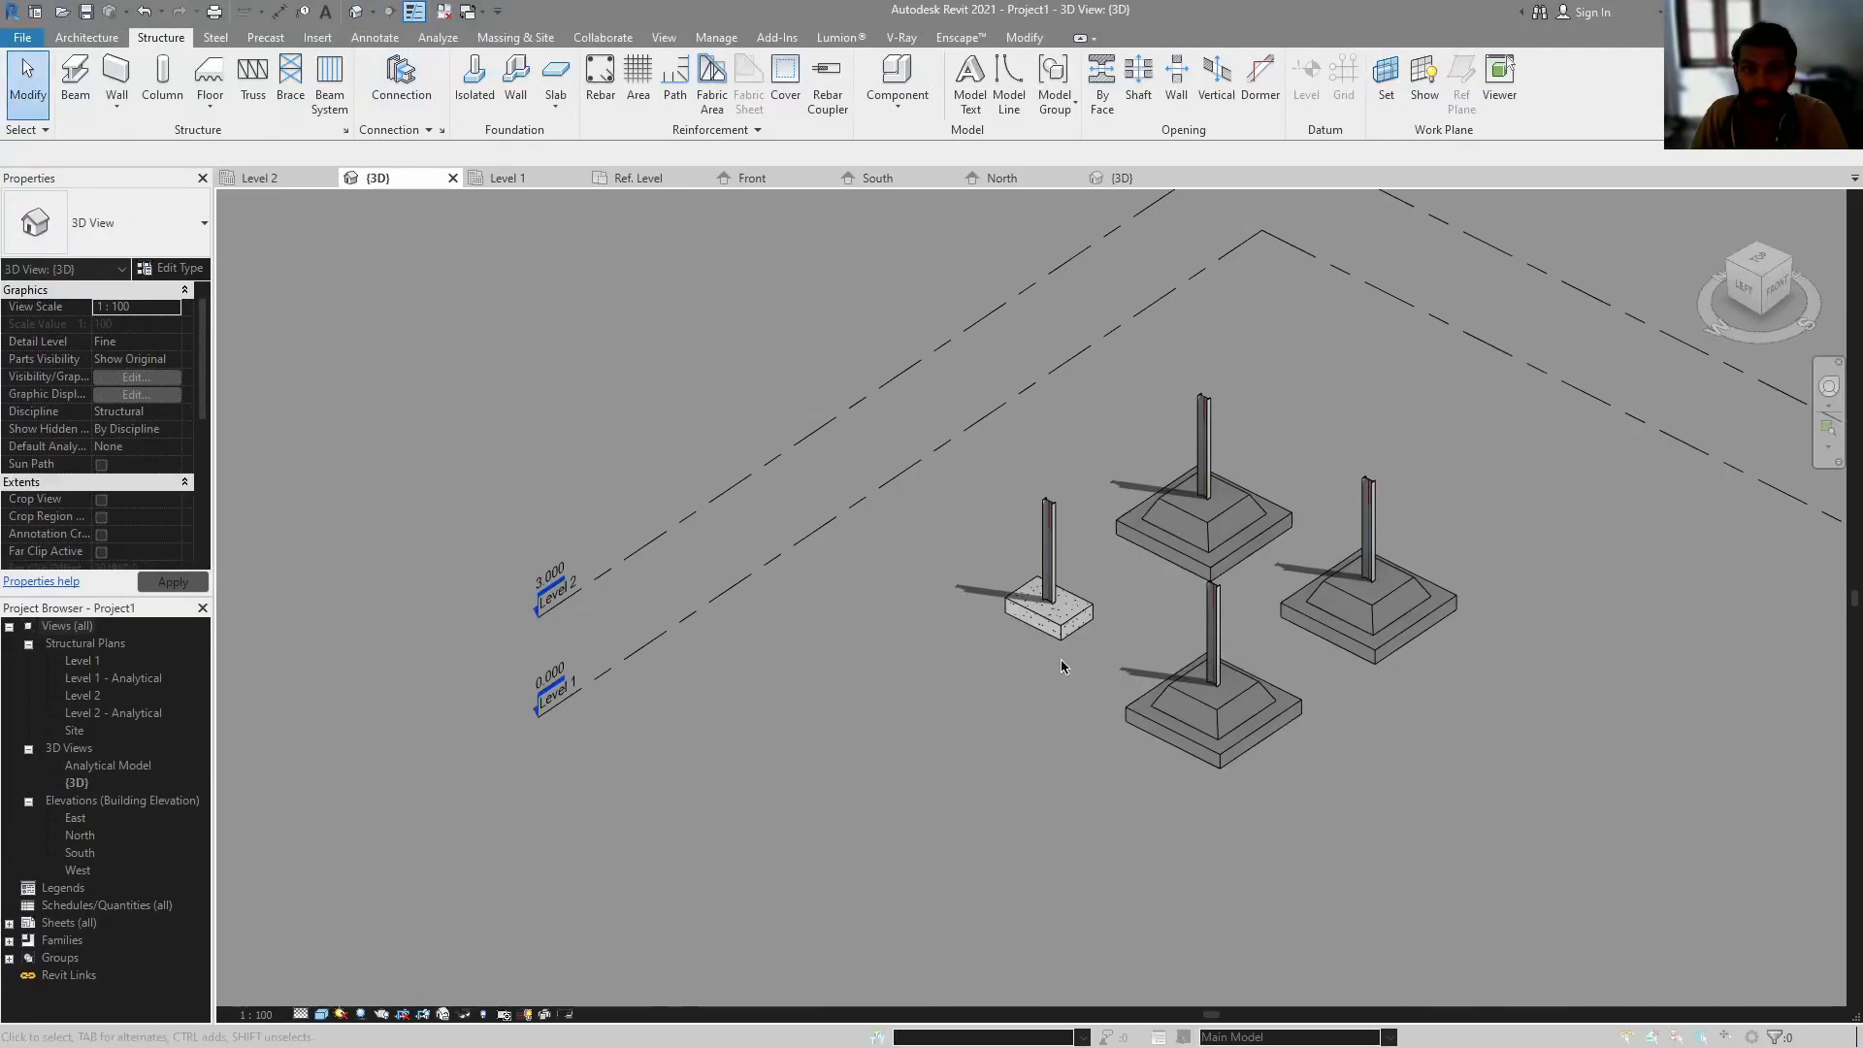
scroll(1201, 709, up, 5)
shift+middle_drag(1201, 708, 1149, 665)
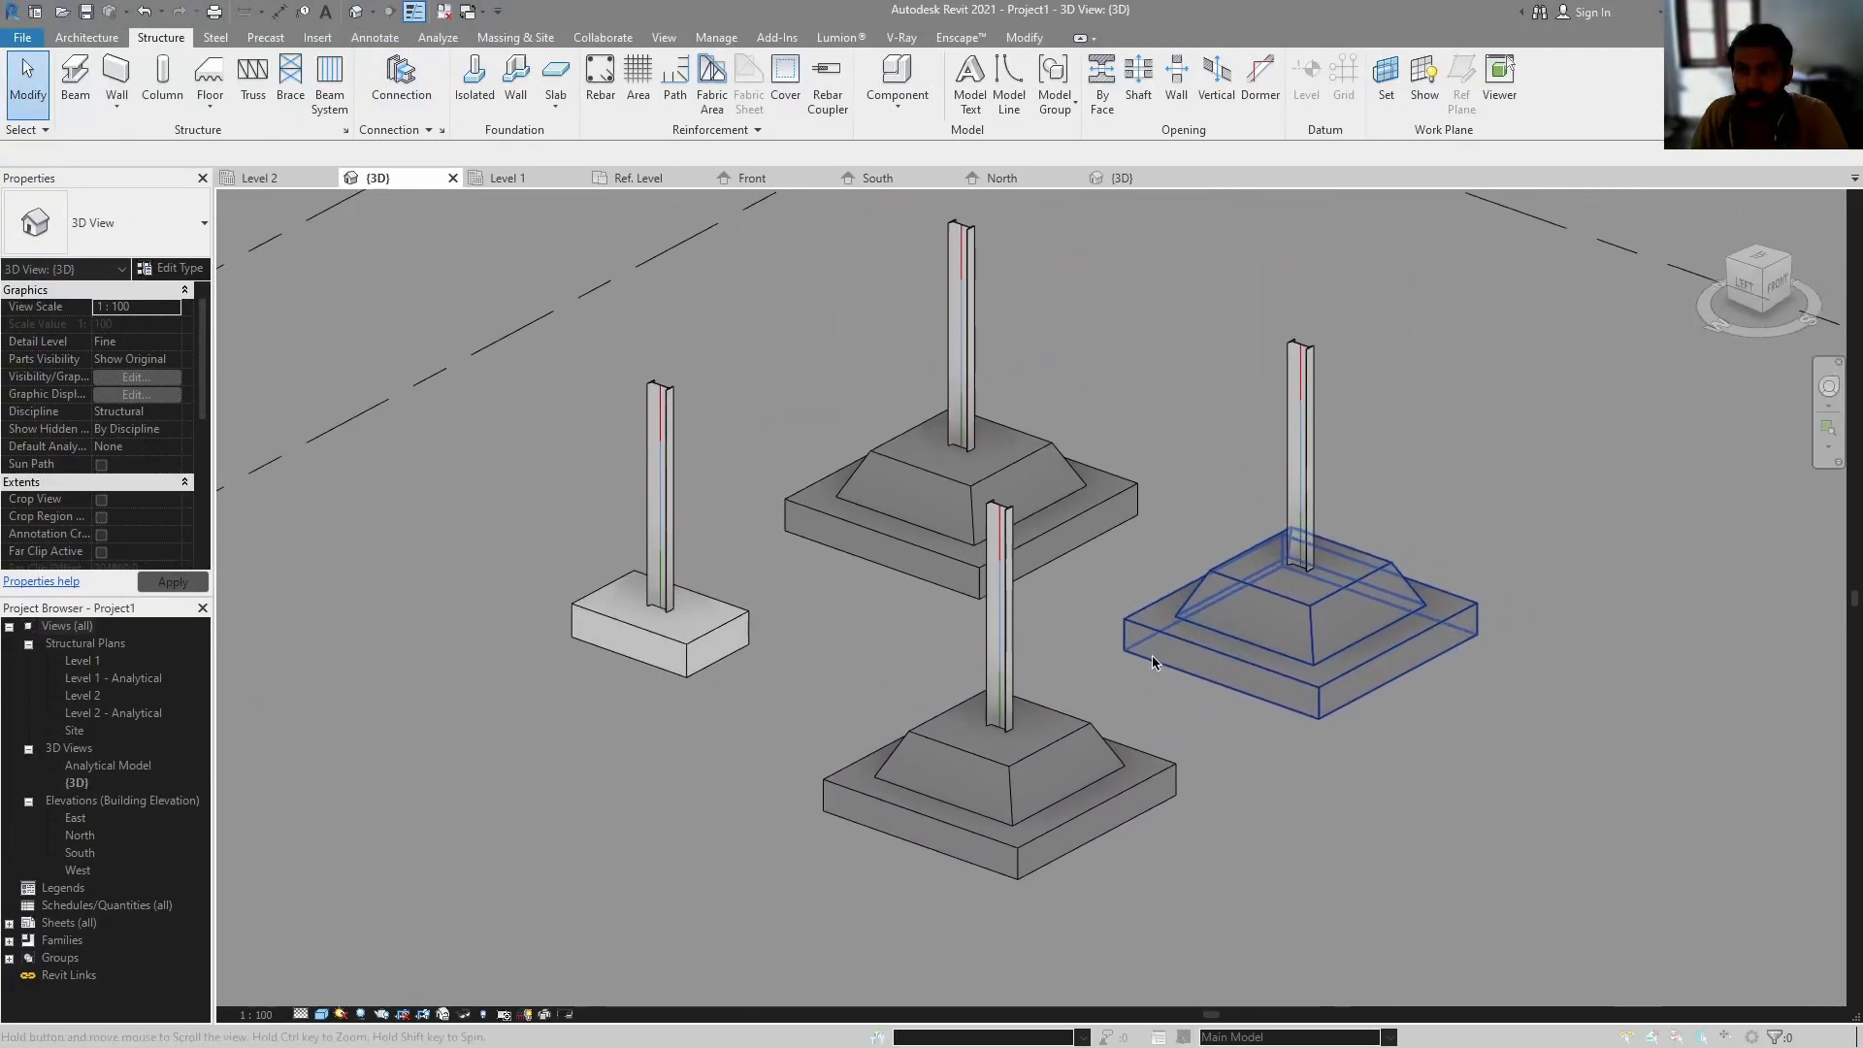
scroll(1149, 664, up, 3)
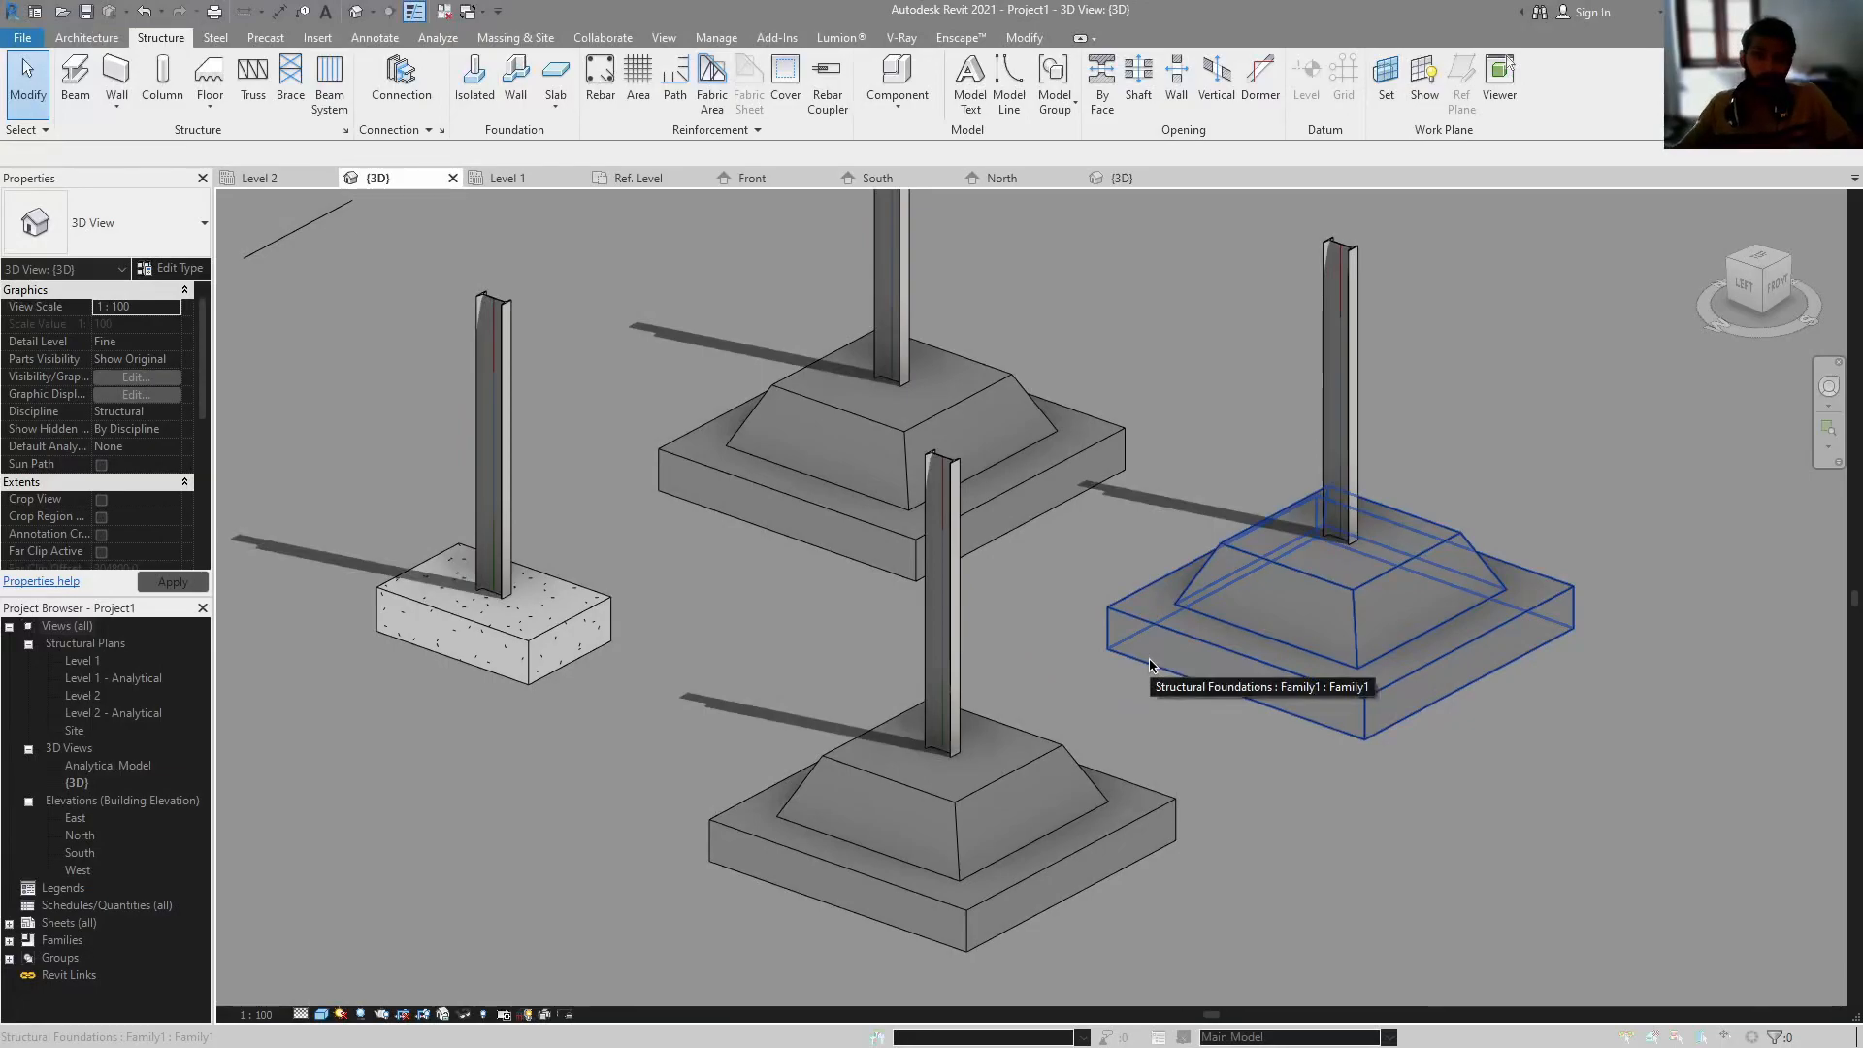
scroll(1005, 682, up, 3)
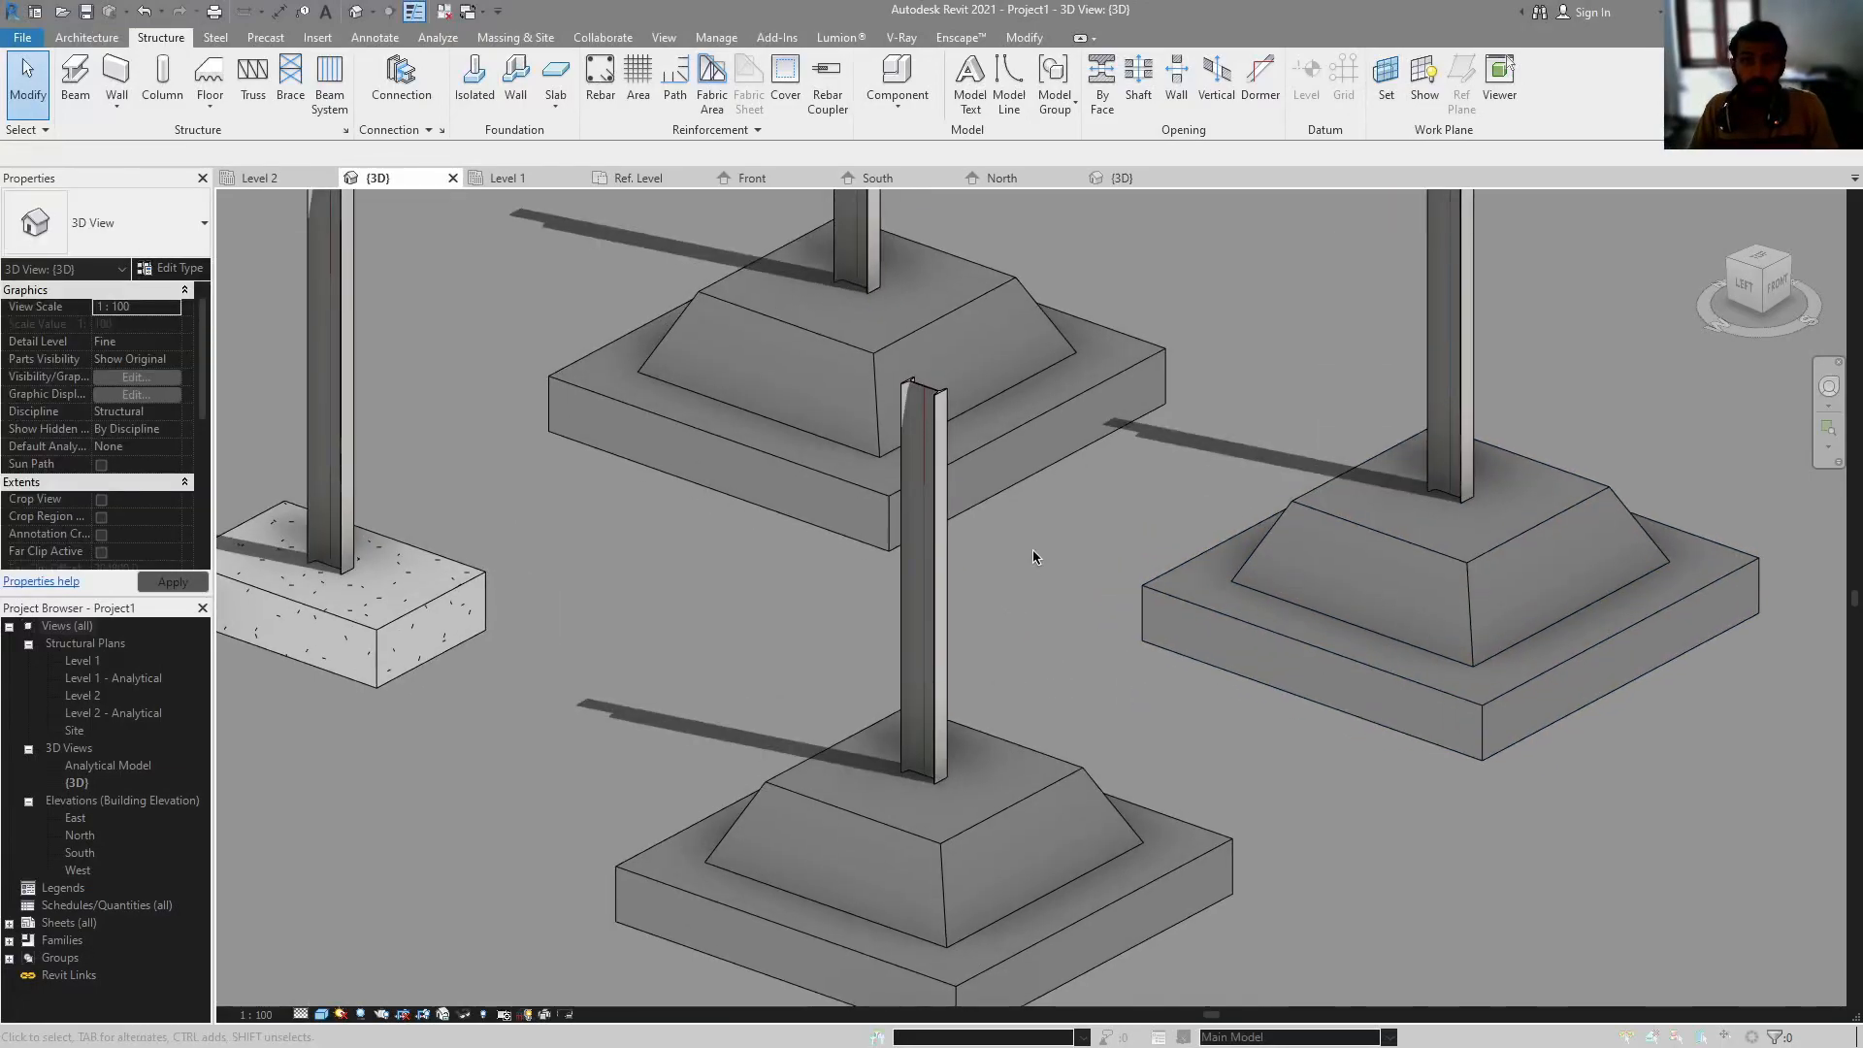